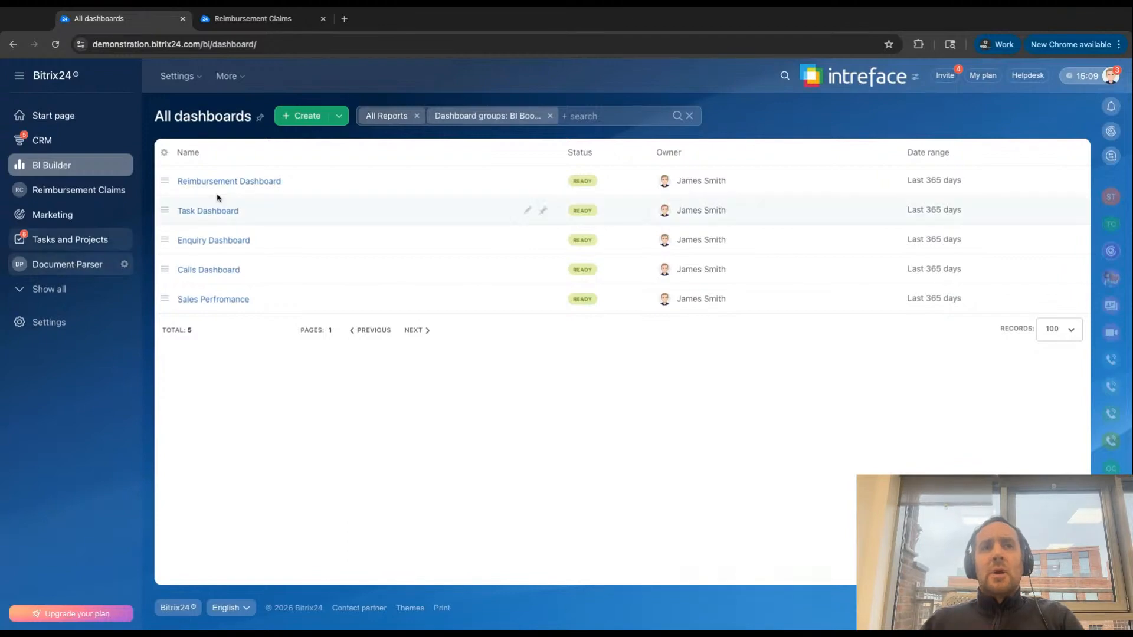
# - Open the Enquiry Dashboard and review its current-period charts and tables on lead dates, stages, sources and responsible persons
pyautogui.click(214, 240)
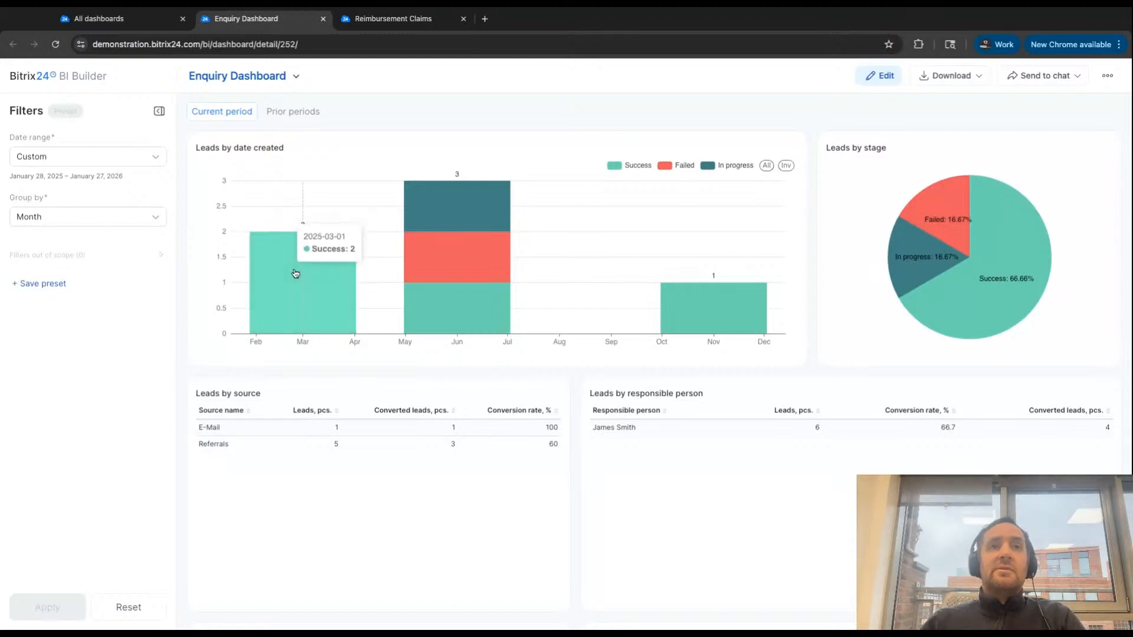
pyautogui.moveTo(448, 218)
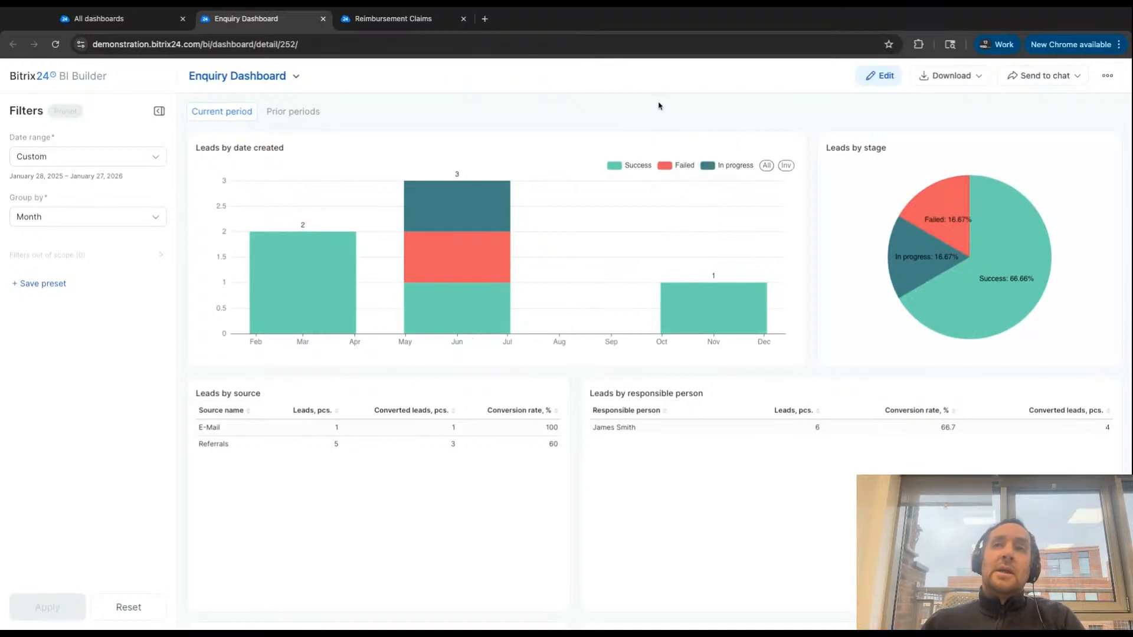
pyautogui.moveTo(991, 288)
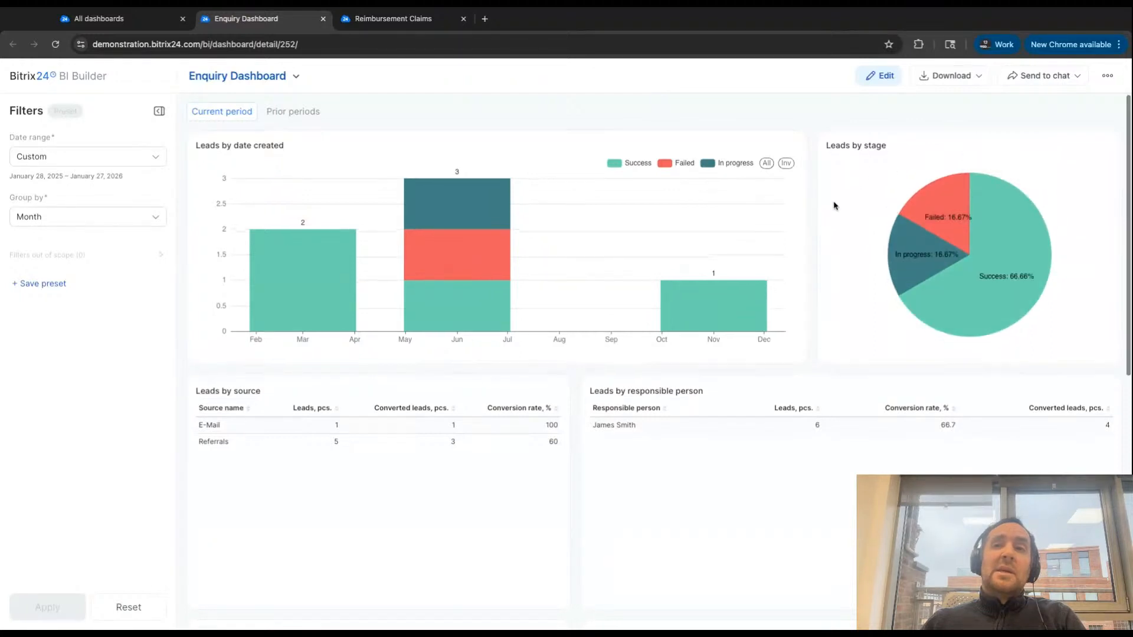
pyautogui.scroll(-1, 649, 248)
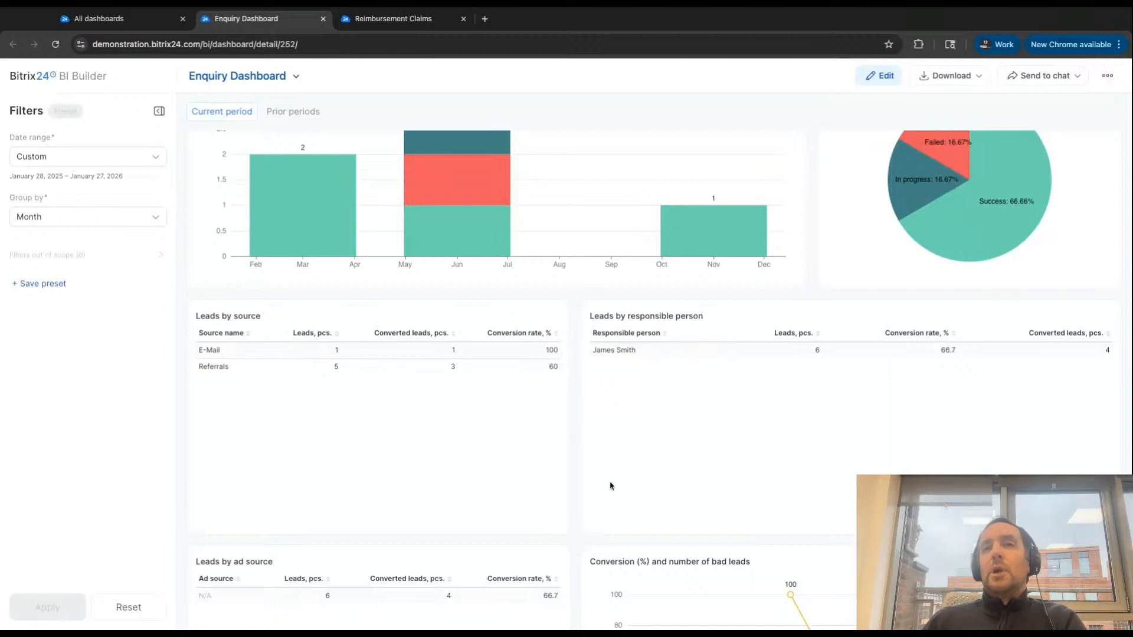
pyautogui.scroll(-2, 571, 401)
pyautogui.scroll(-5, 572, 401)
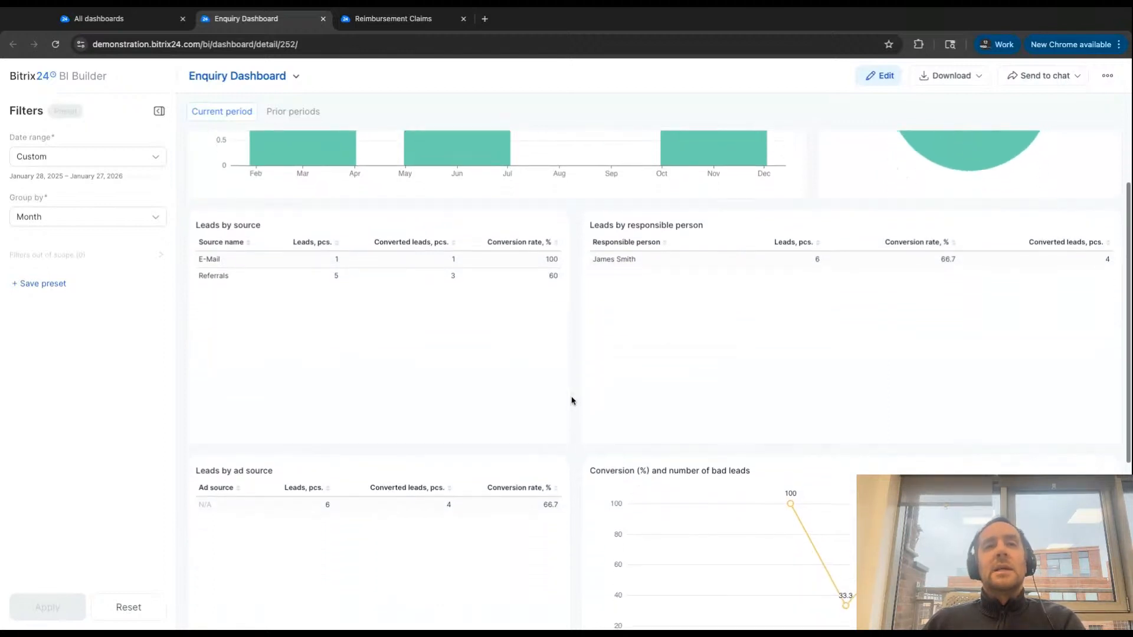
pyautogui.scroll(-8, 571, 401)
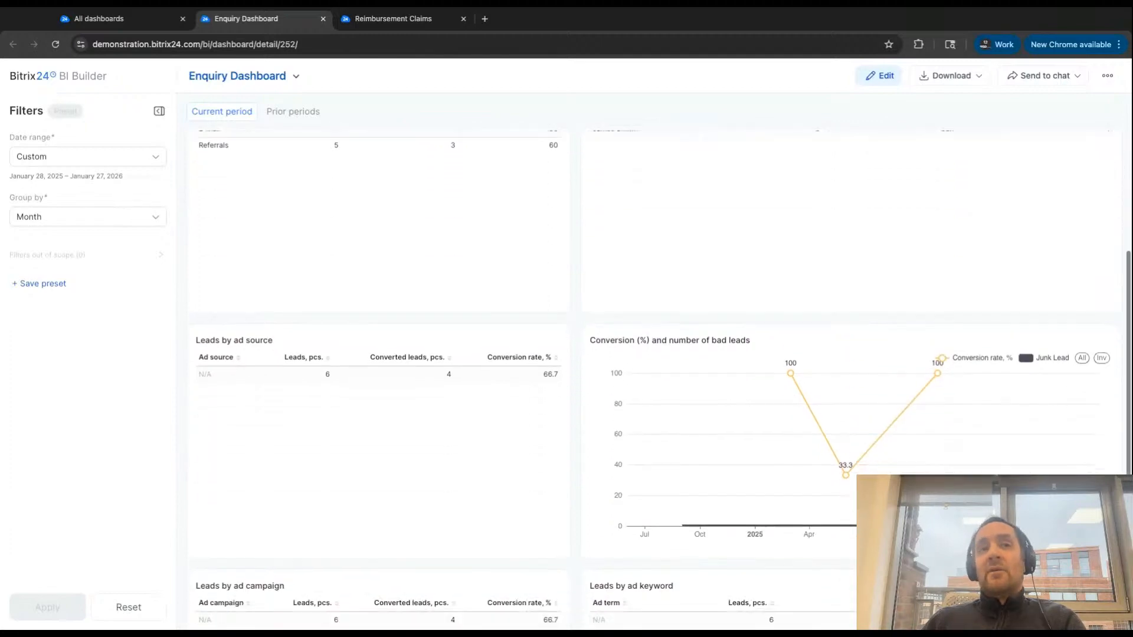
pyautogui.scroll(15, 663, 362)
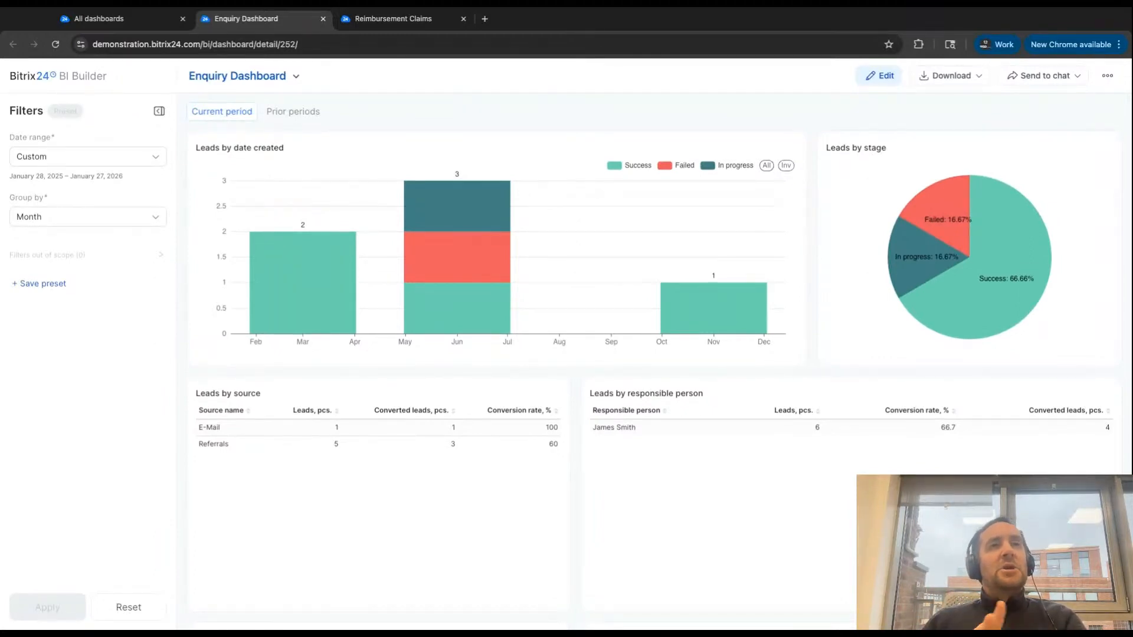
pyautogui.moveTo(524, 264)
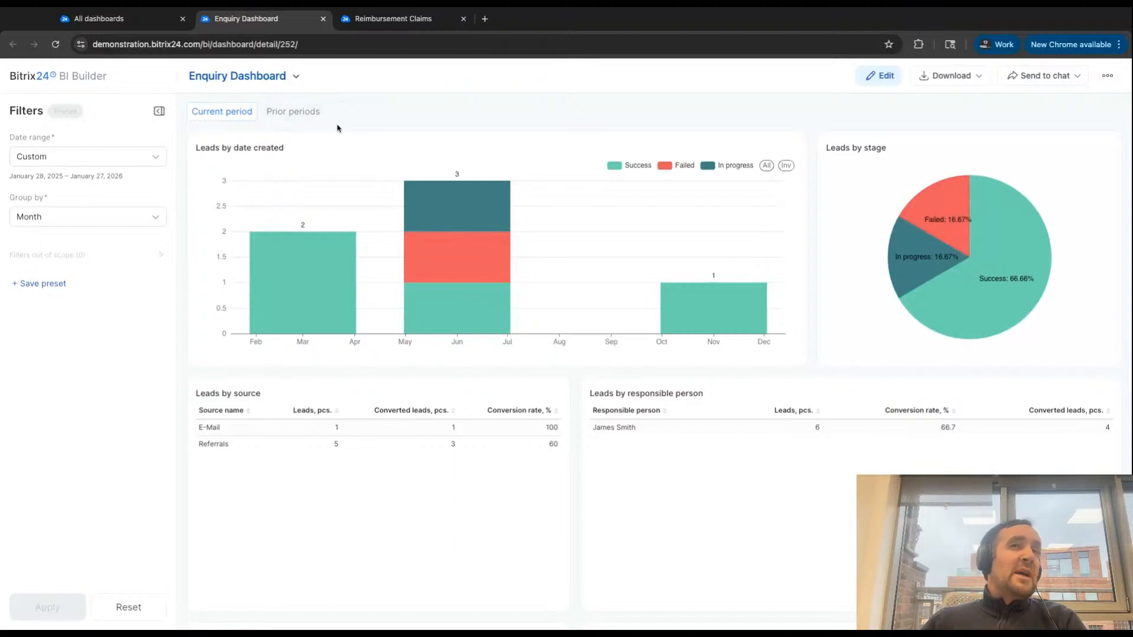
# - View the Enquiry Dashboard's prior-period comparison, and return through the current period to the list of all dashboards
pyautogui.click(292, 113)
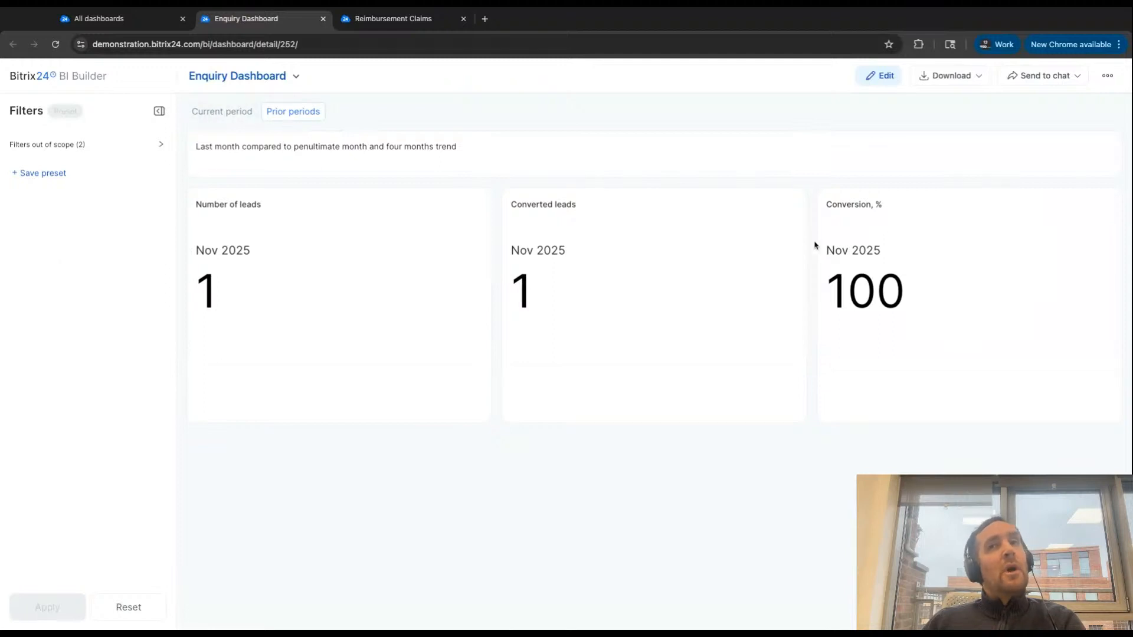
pyautogui.click(234, 117)
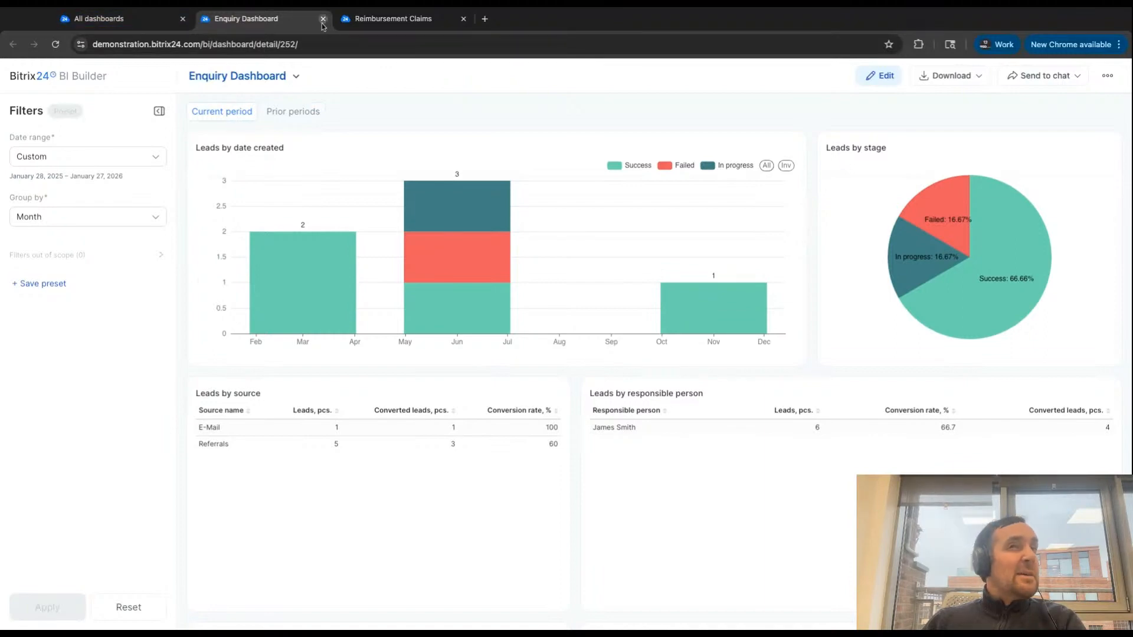
pyautogui.click(141, 18)
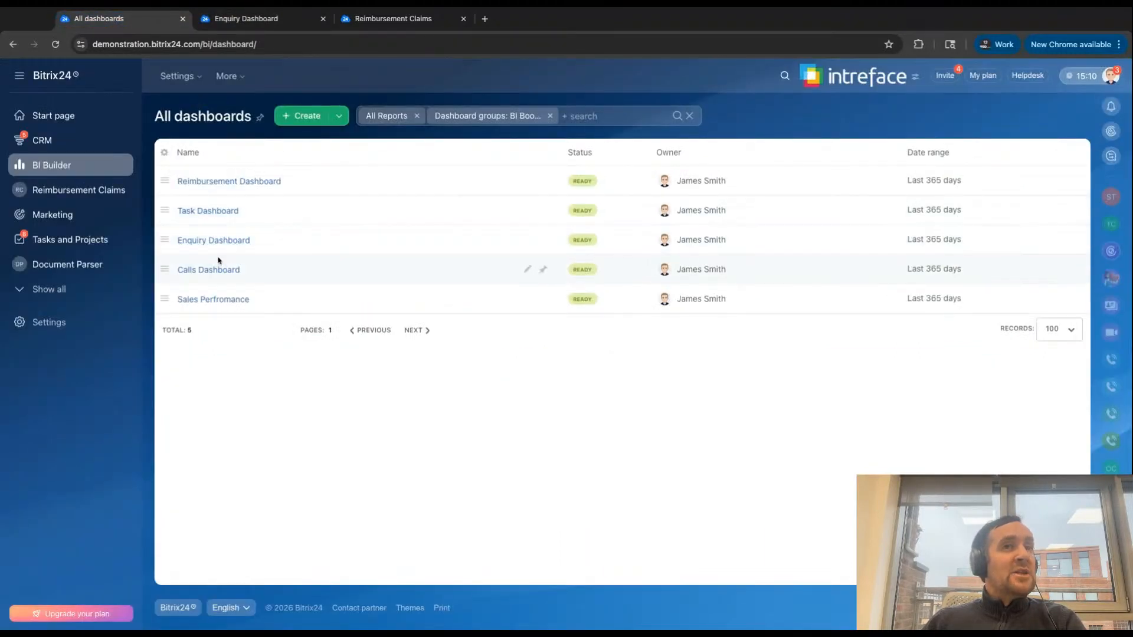
# - Open the Sales Perfromance dashboard and review the figures, expected close date chart and table for deals in progress
pyautogui.click(214, 299)
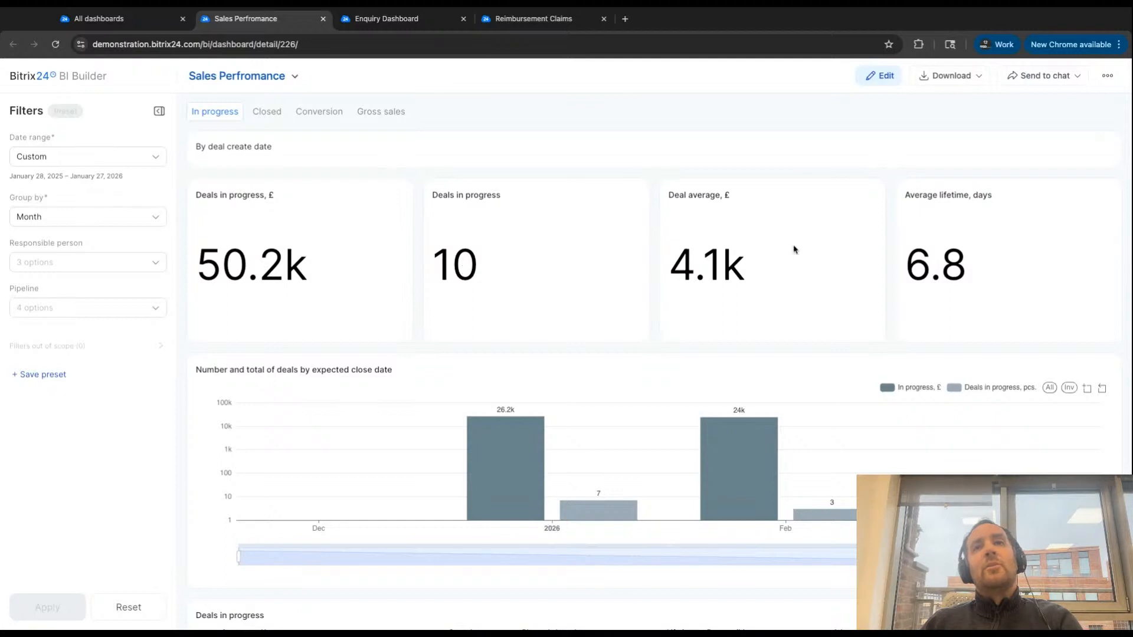
pyautogui.scroll(-1, 794, 248)
pyautogui.scroll(-3, 794, 248)
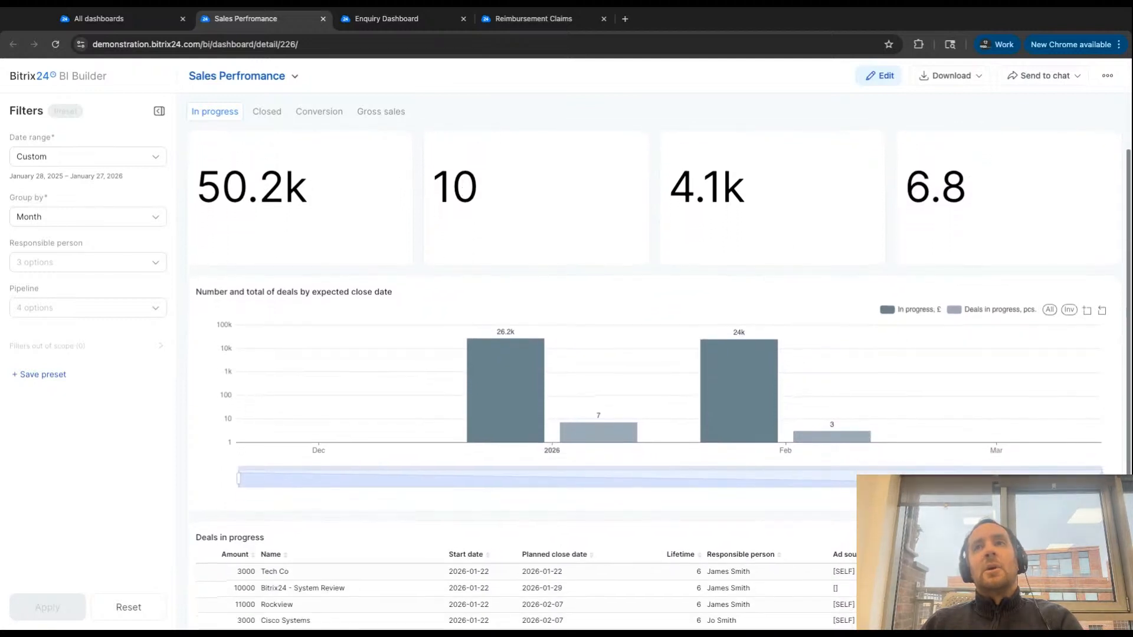
pyautogui.scroll(-1, 785, 236)
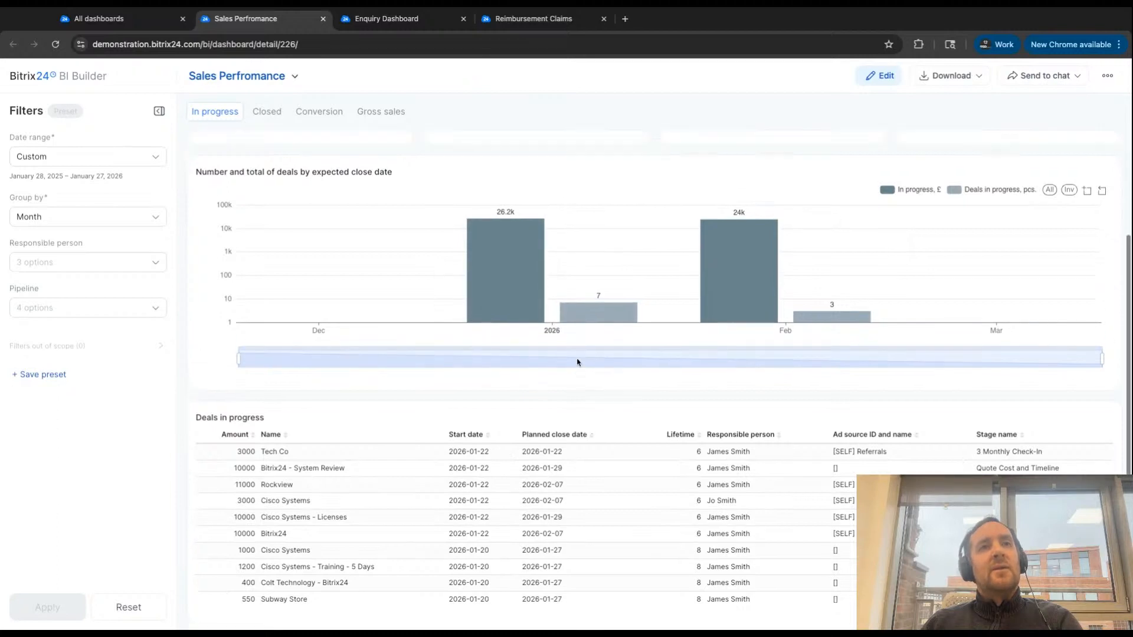
pyautogui.scroll(3, 584, 357)
pyautogui.scroll(1, 577, 362)
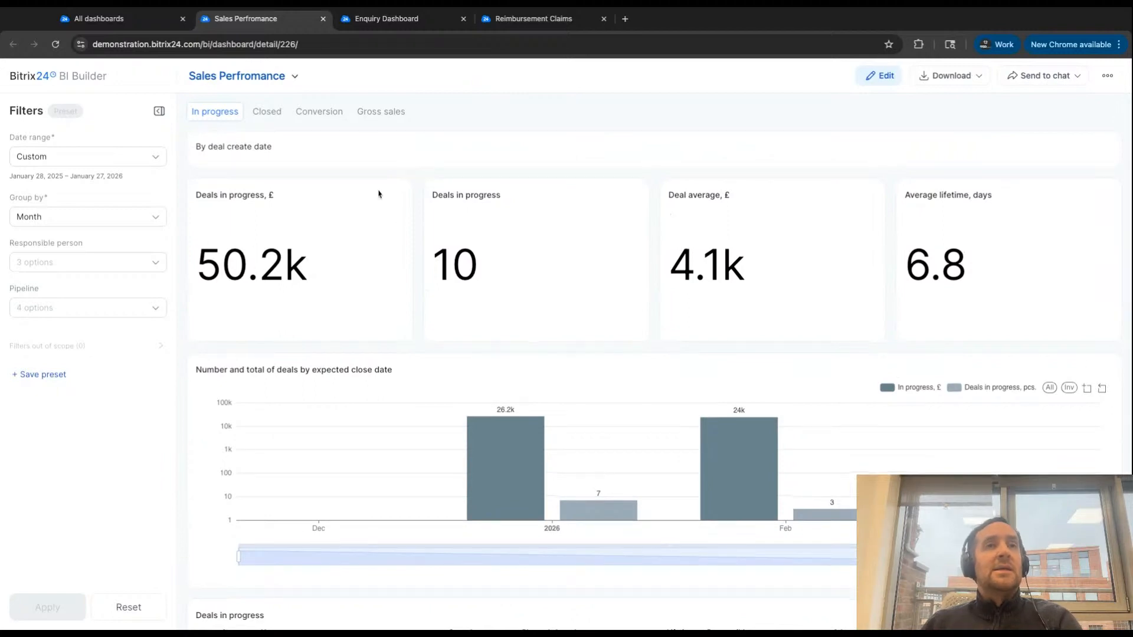
# - Show the closed deals in the Sales Perfromance dashboard and check which pipelines can be filtered
pyautogui.click(271, 113)
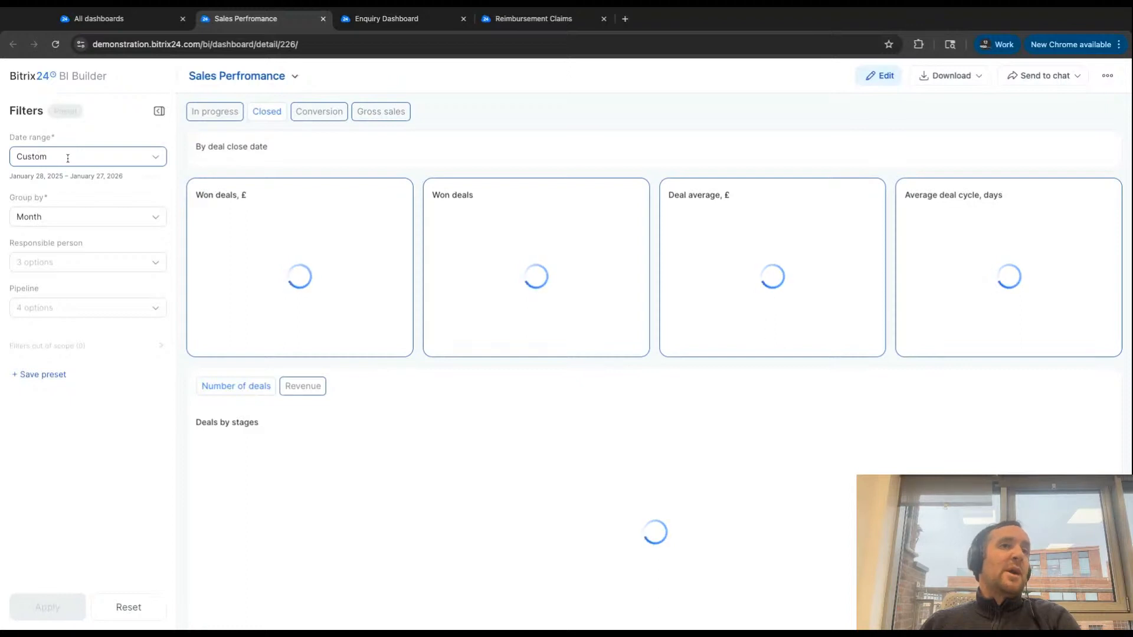
pyautogui.moveTo(29, 204)
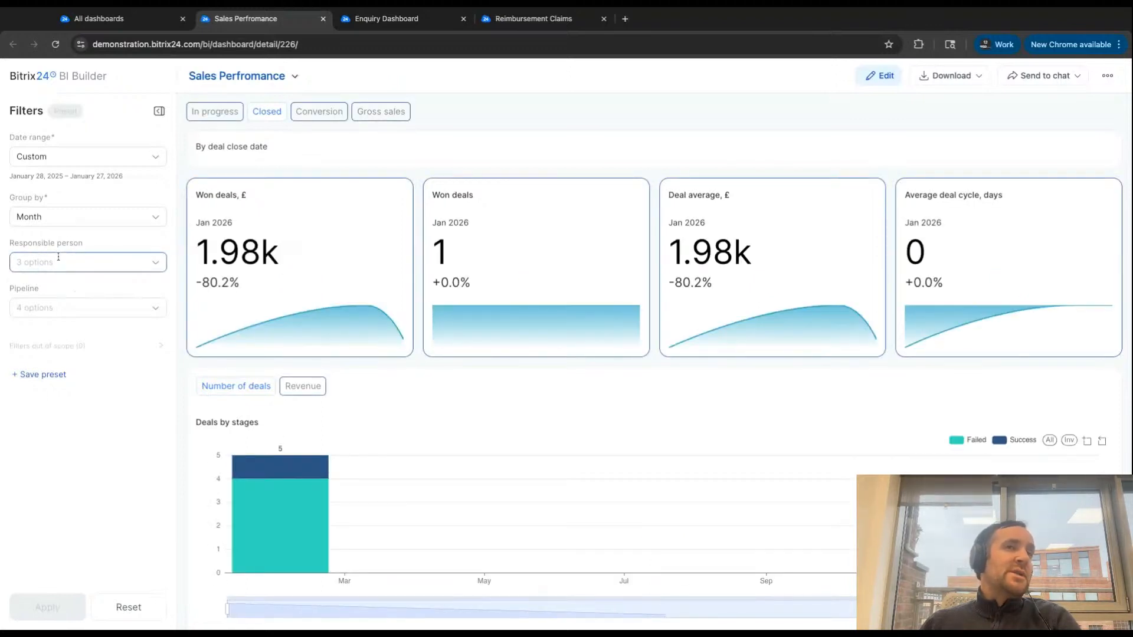
pyautogui.click(43, 308)
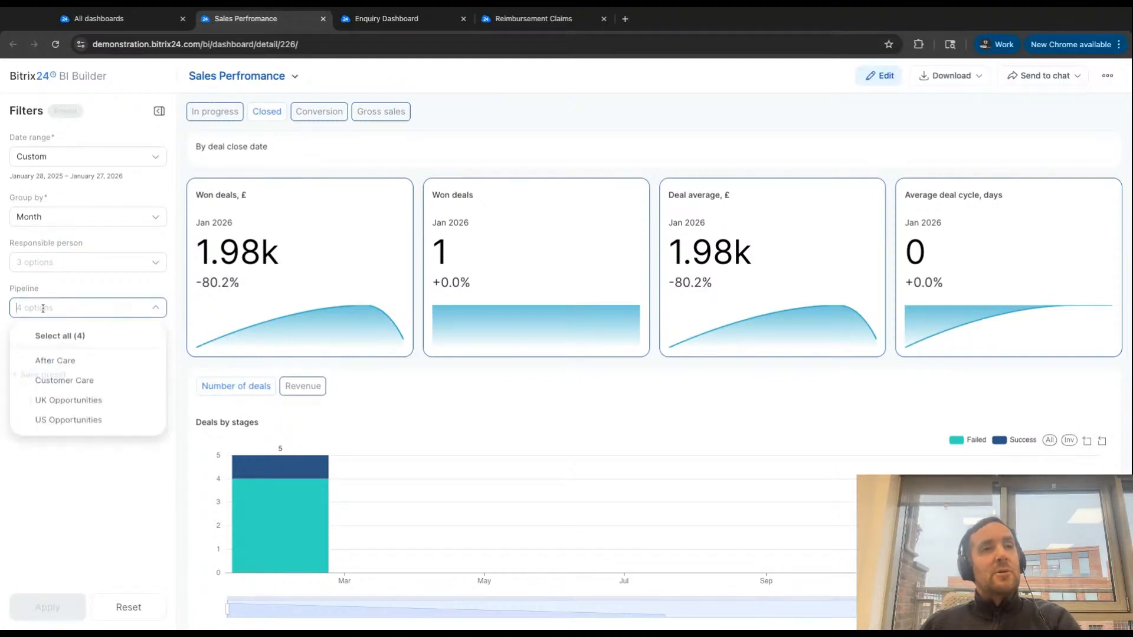
pyautogui.click(66, 297)
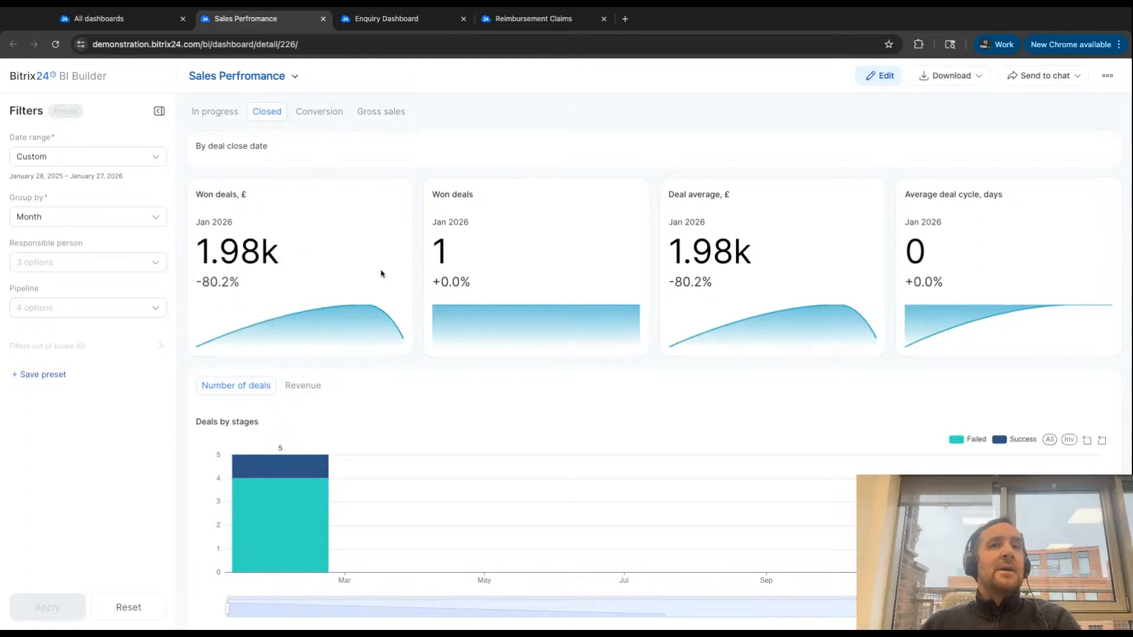
# - Review the closed deals by stage, source and individual record, and close the Sales Perfromance and Enquiry dashboards
pyautogui.scroll(-5, 381, 274)
pyautogui.scroll(-3, 381, 273)
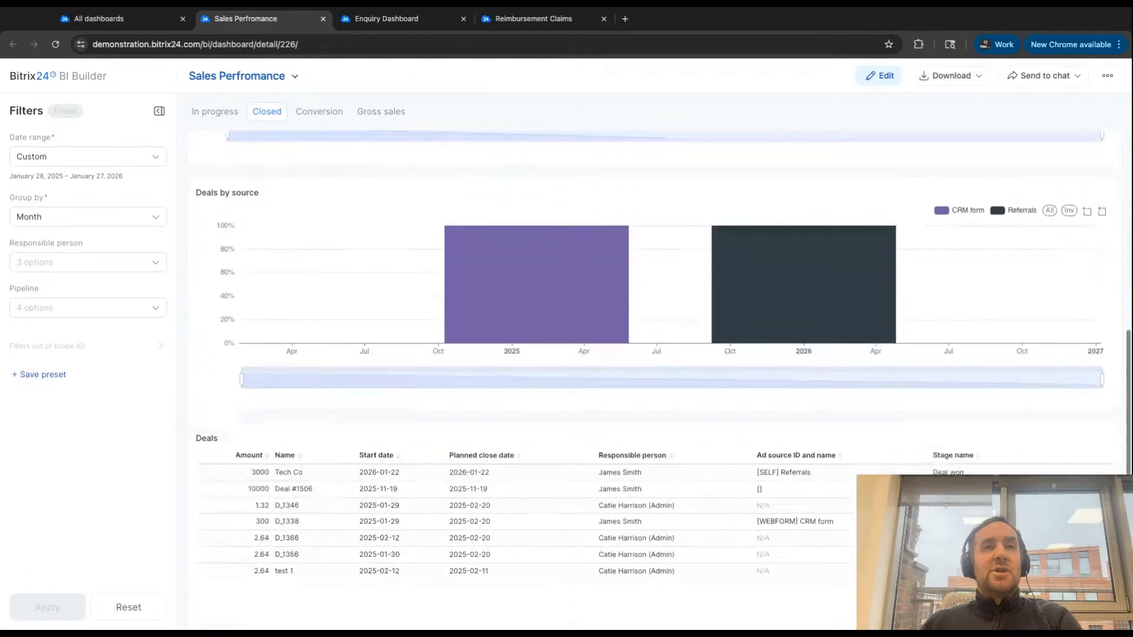
pyautogui.scroll(8, 381, 273)
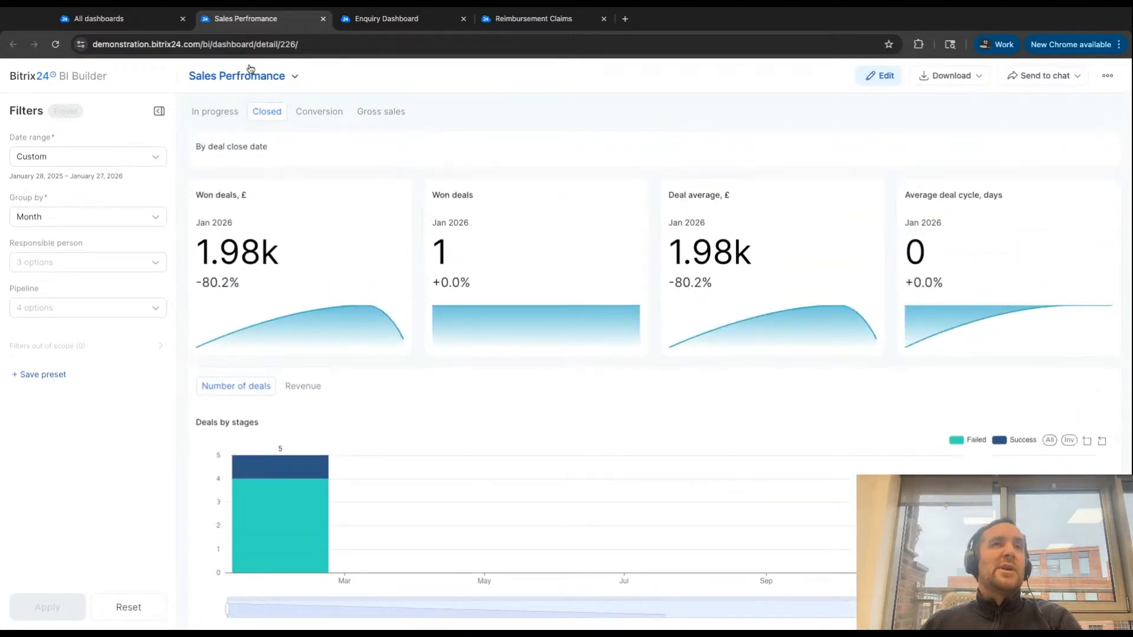
pyautogui.click(322, 20)
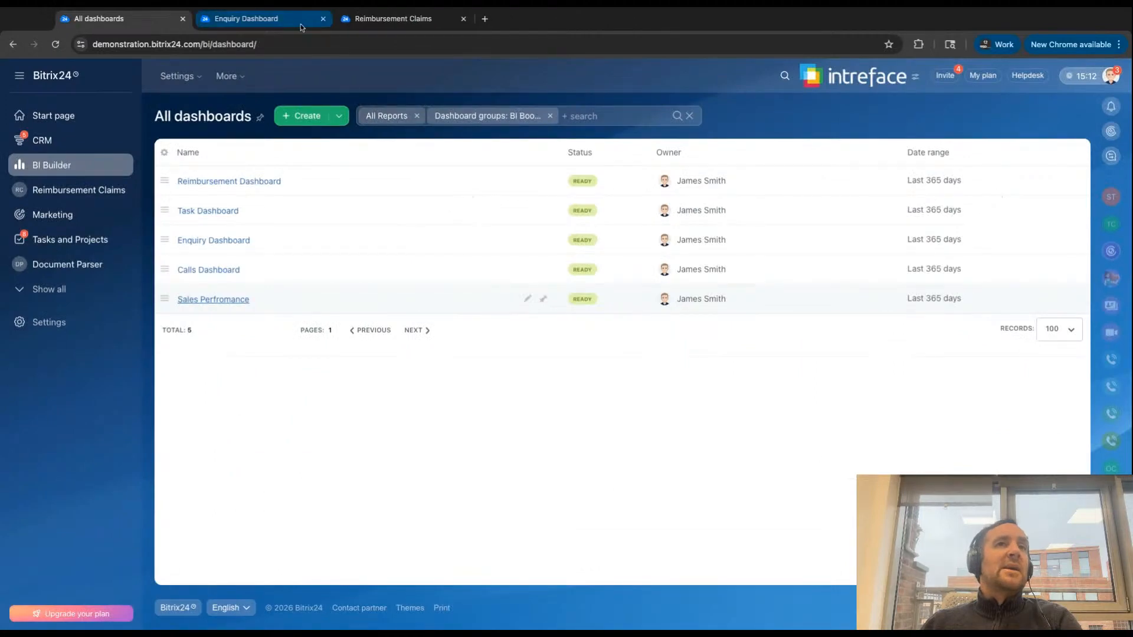
pyautogui.middleClick(323, 18)
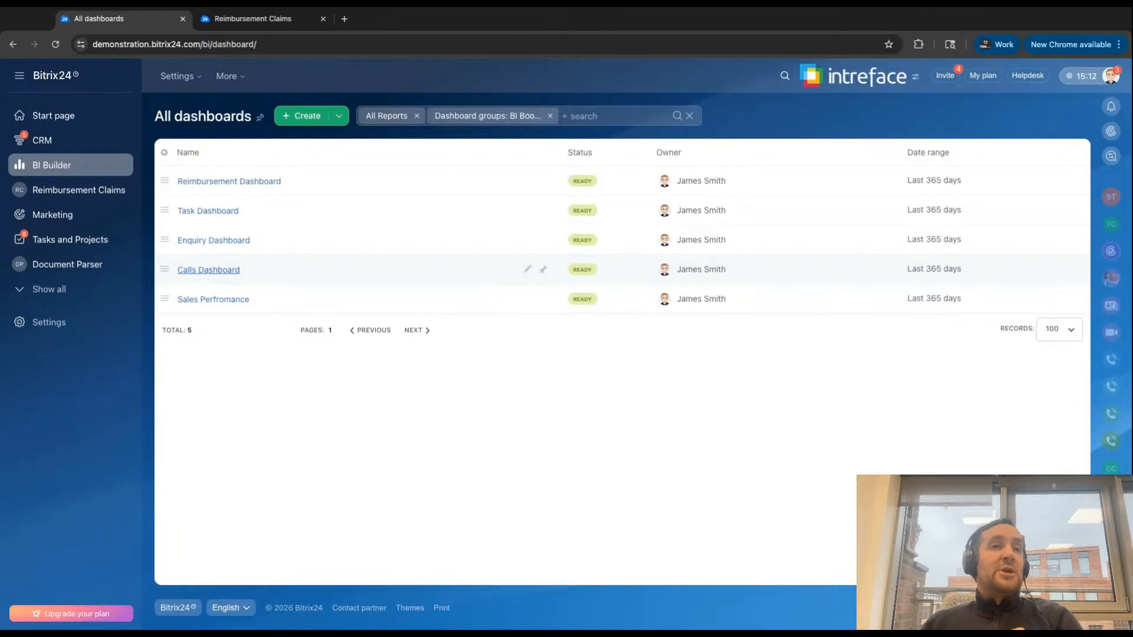
# - Open the Calls Dashboard, review its call volume, length, hour, weekday and responsible person reports, and close it
pyautogui.click(209, 270)
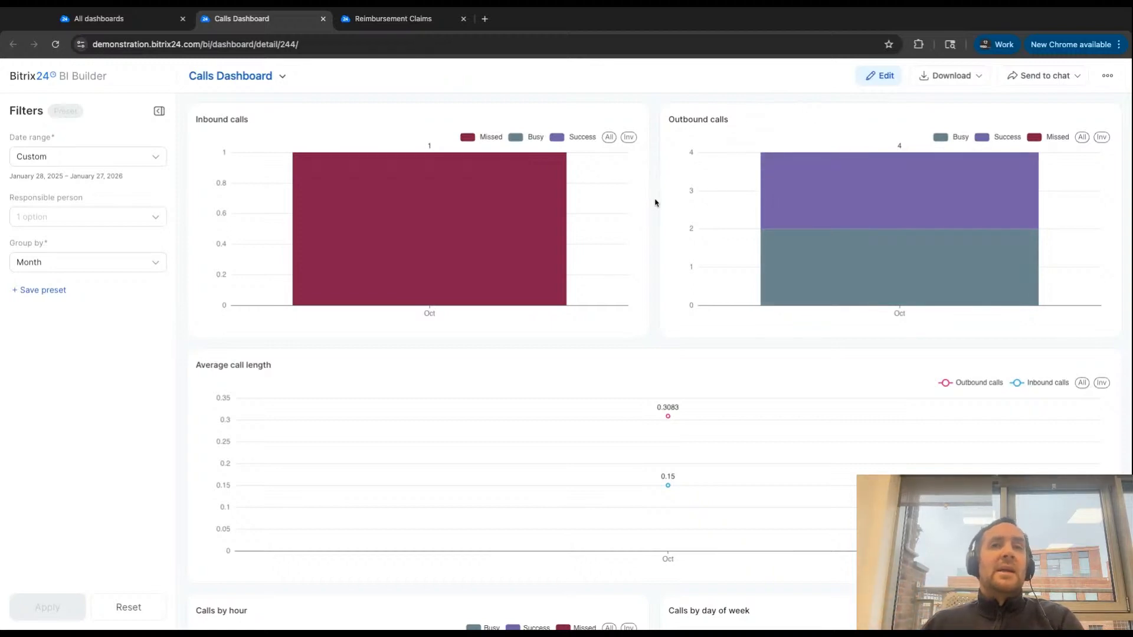
pyautogui.scroll(-2, 655, 202)
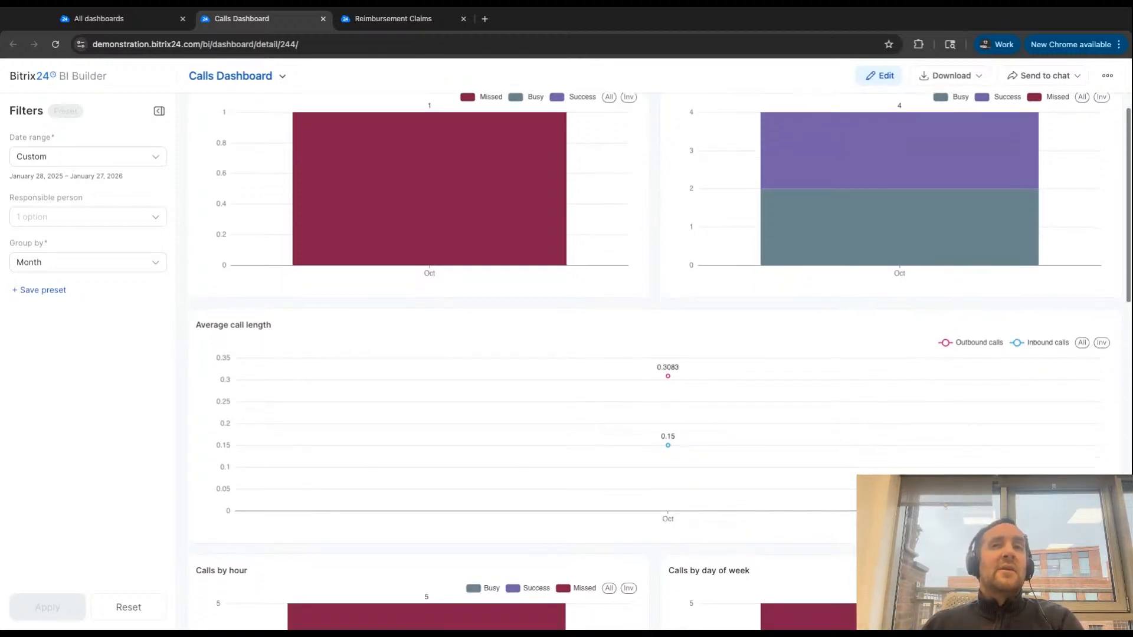
pyautogui.scroll(-1, 464, 413)
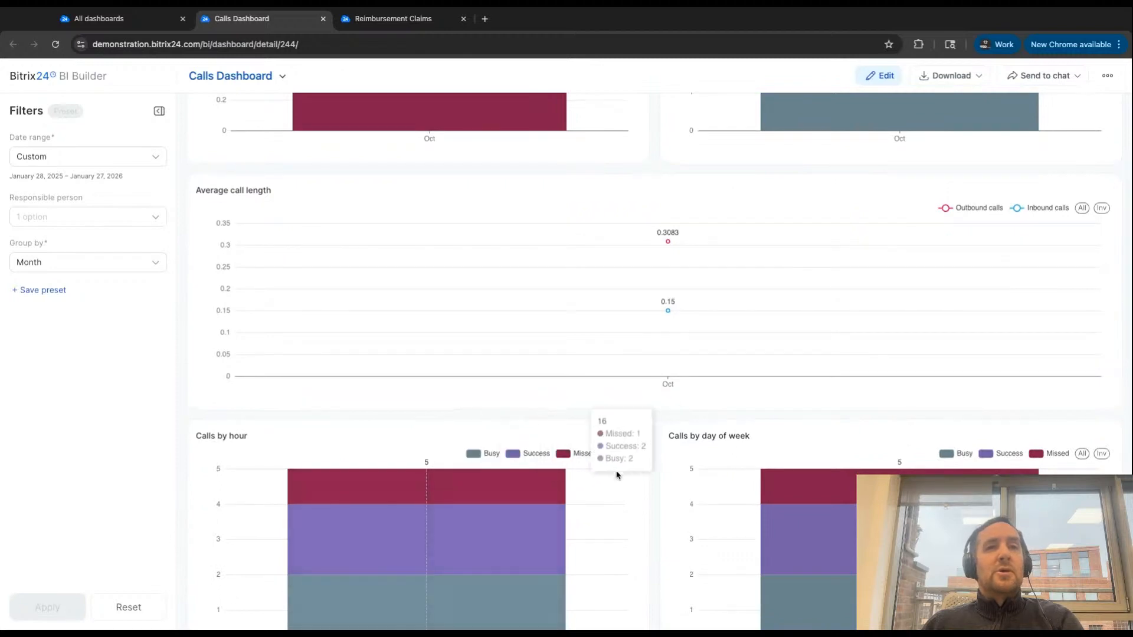
pyautogui.scroll(-3, 686, 481)
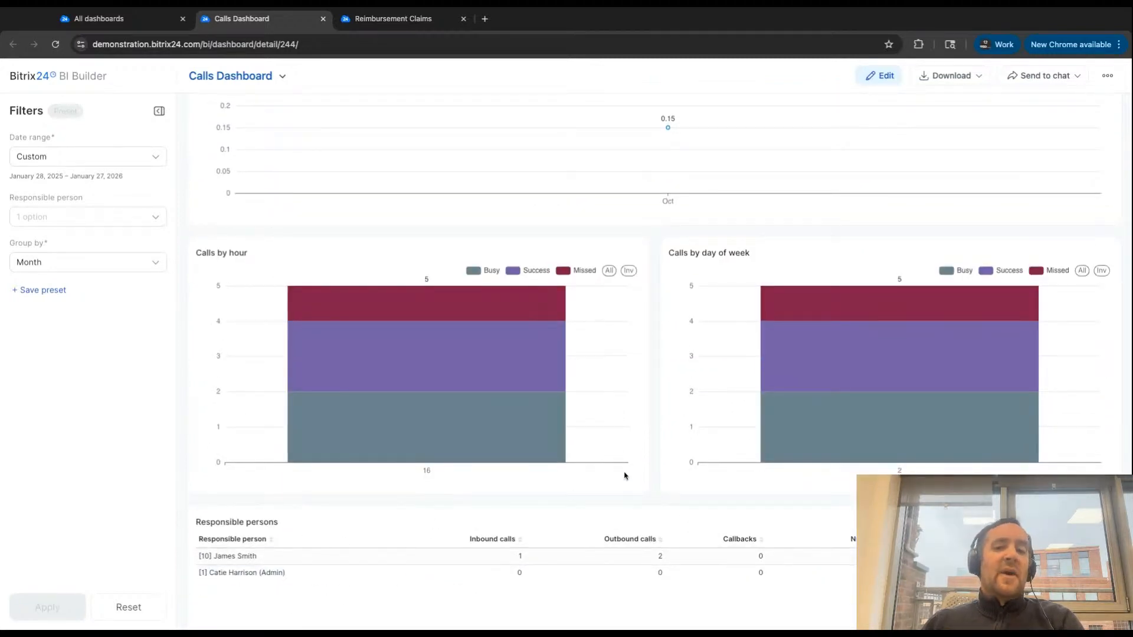
pyautogui.scroll(3, 650, 483)
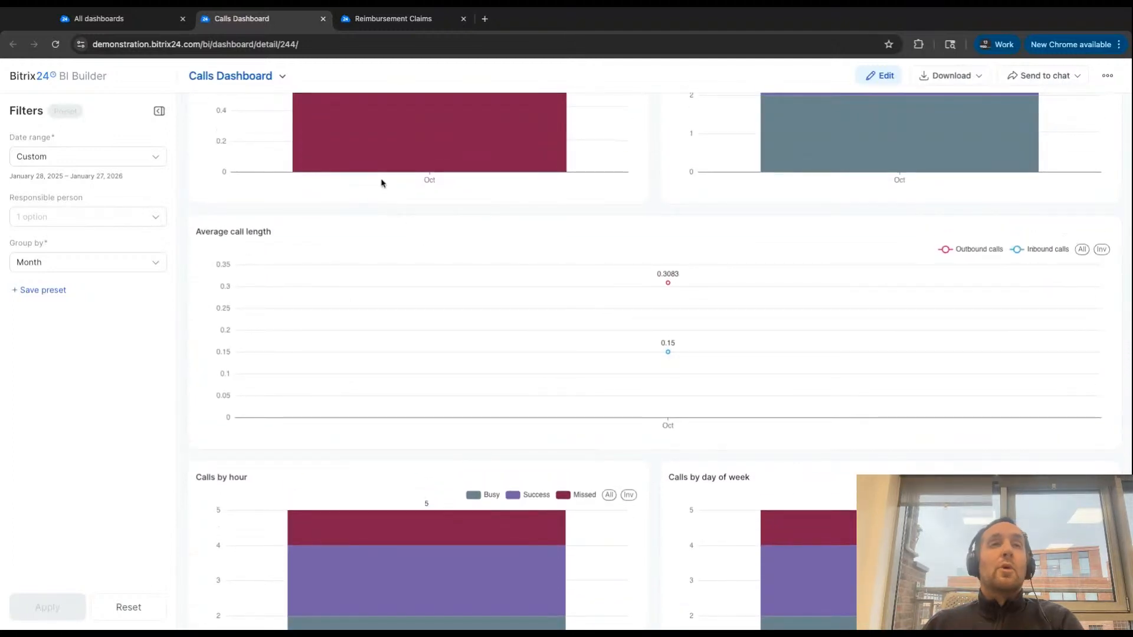
pyautogui.click(323, 19)
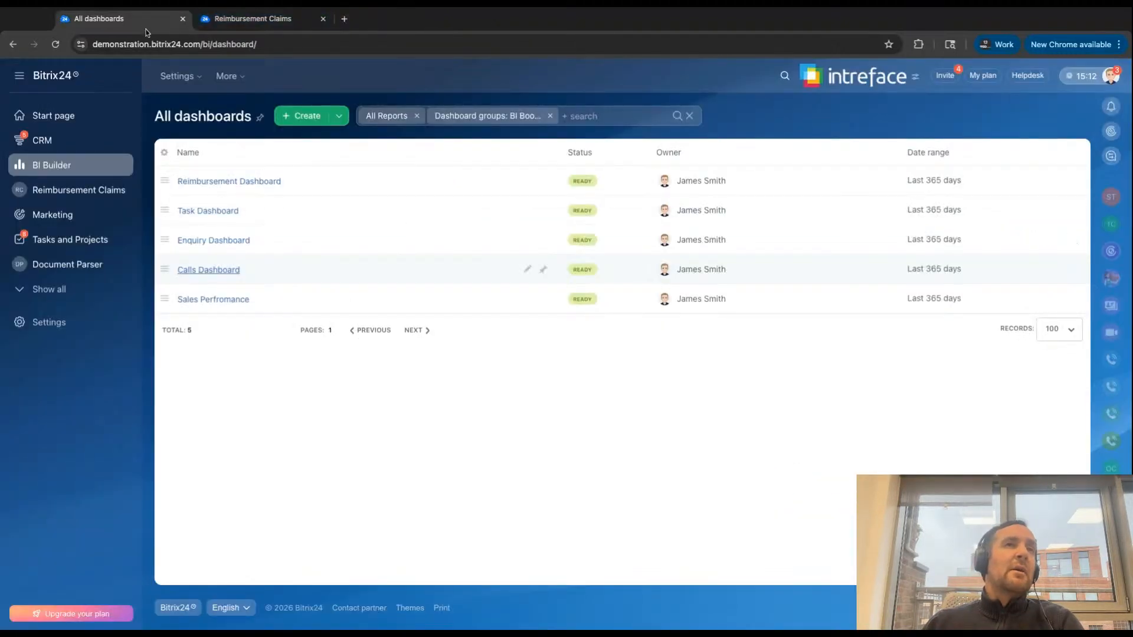
# - Open the Task Dashboard and check the options available in its Assignee filter
pyautogui.click(206, 212)
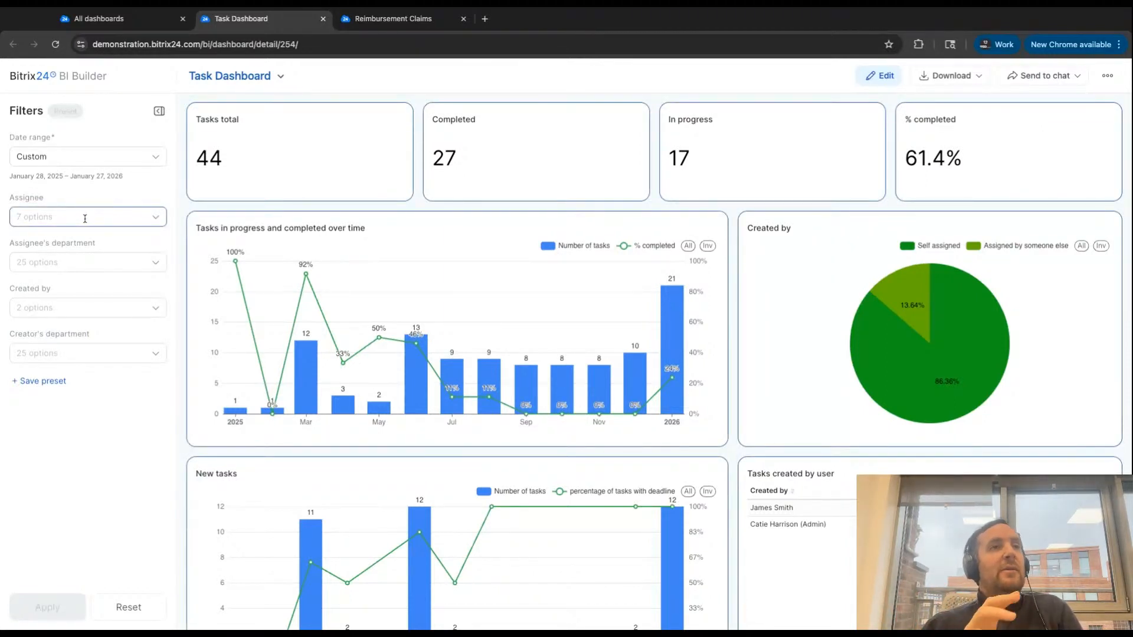
pyautogui.click(56, 217)
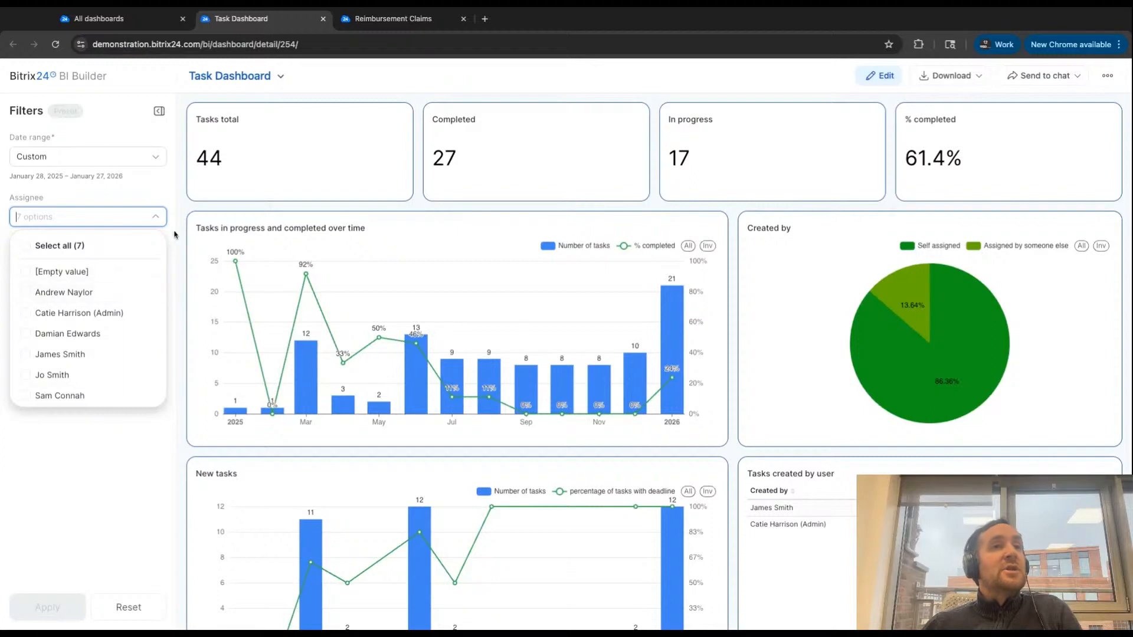
pyautogui.click(181, 233)
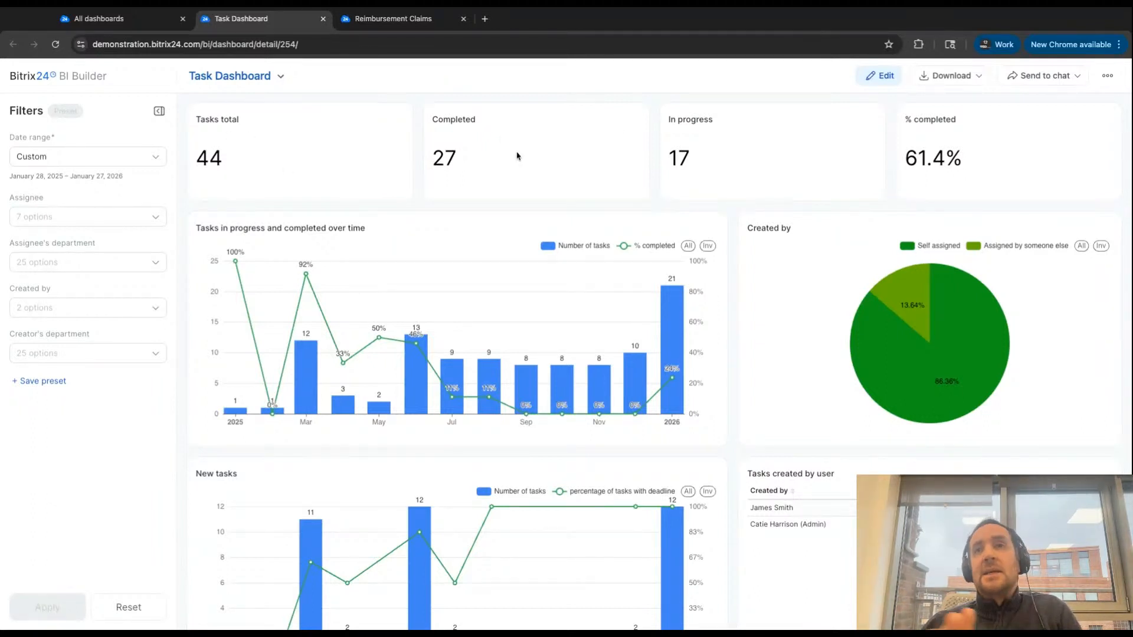
# - Review the Task Dashboard's charts for new tasks, completed tasks and task time, down to the task list
pyautogui.scroll(-7, 518, 155)
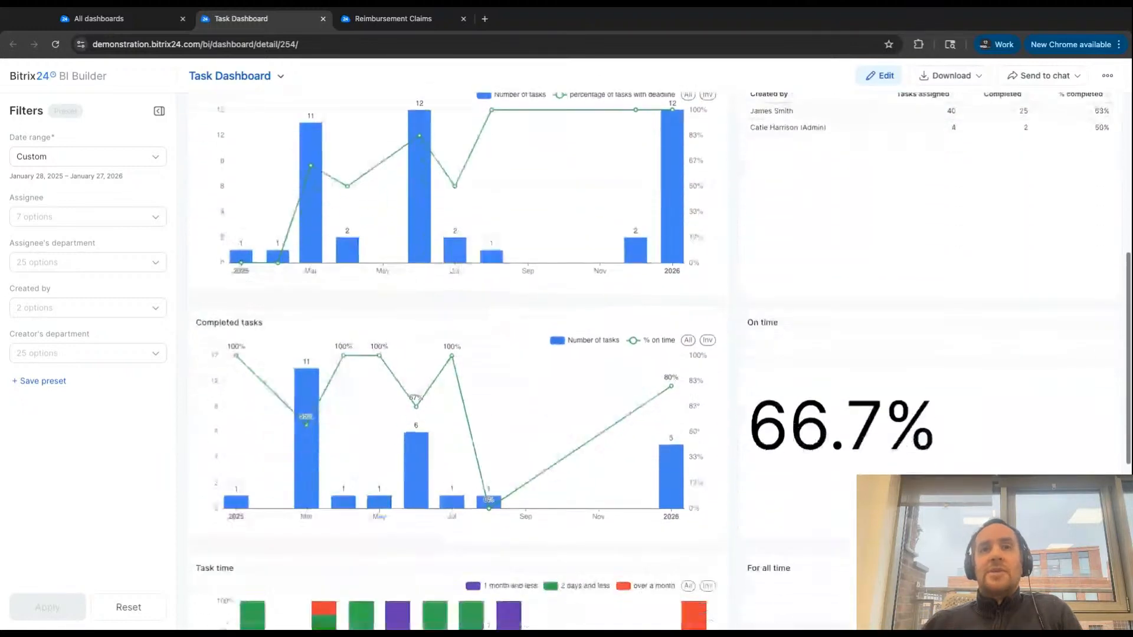
pyautogui.scroll(-4, 519, 296)
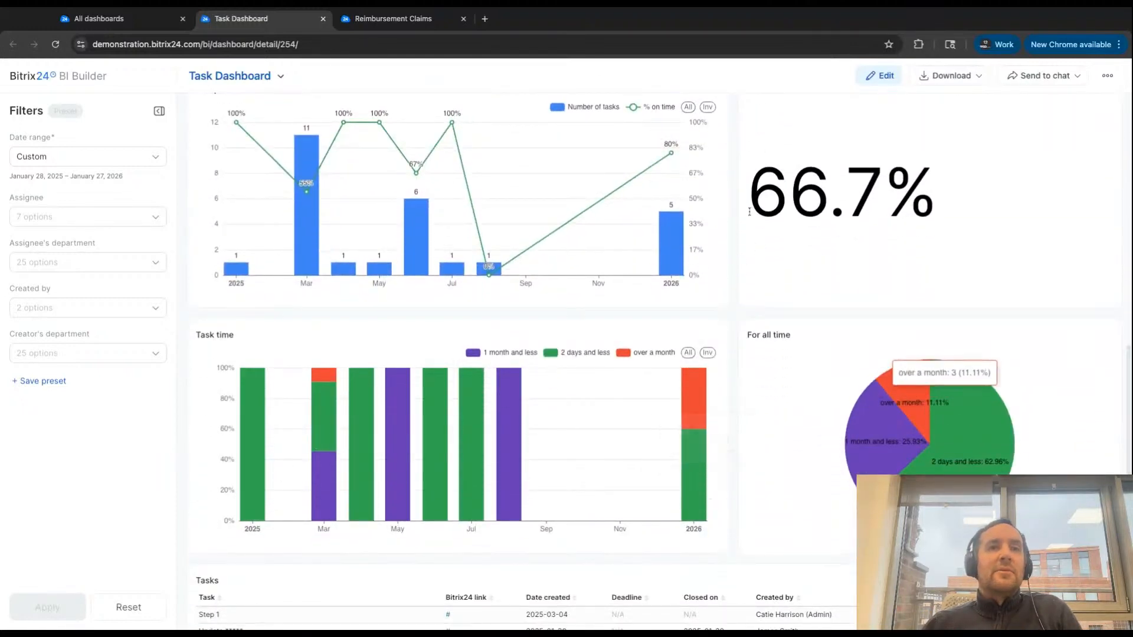
pyautogui.scroll(-3, 561, 525)
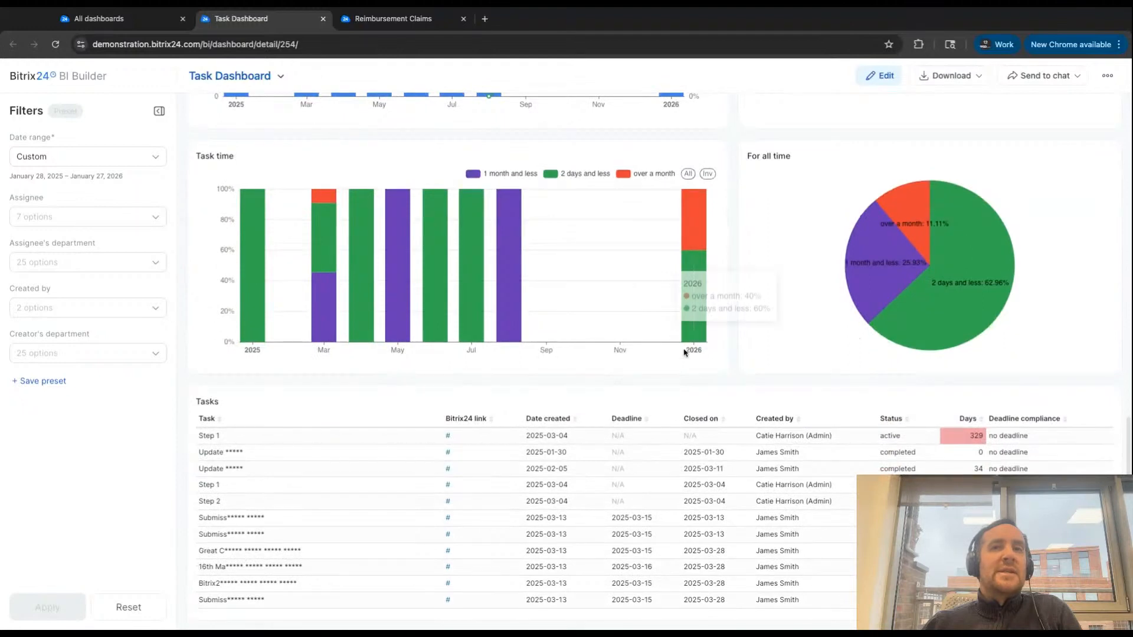
# - Review the Task Dashboard from the task time chart back up to its overall task figures
pyautogui.scroll(6, 732, 363)
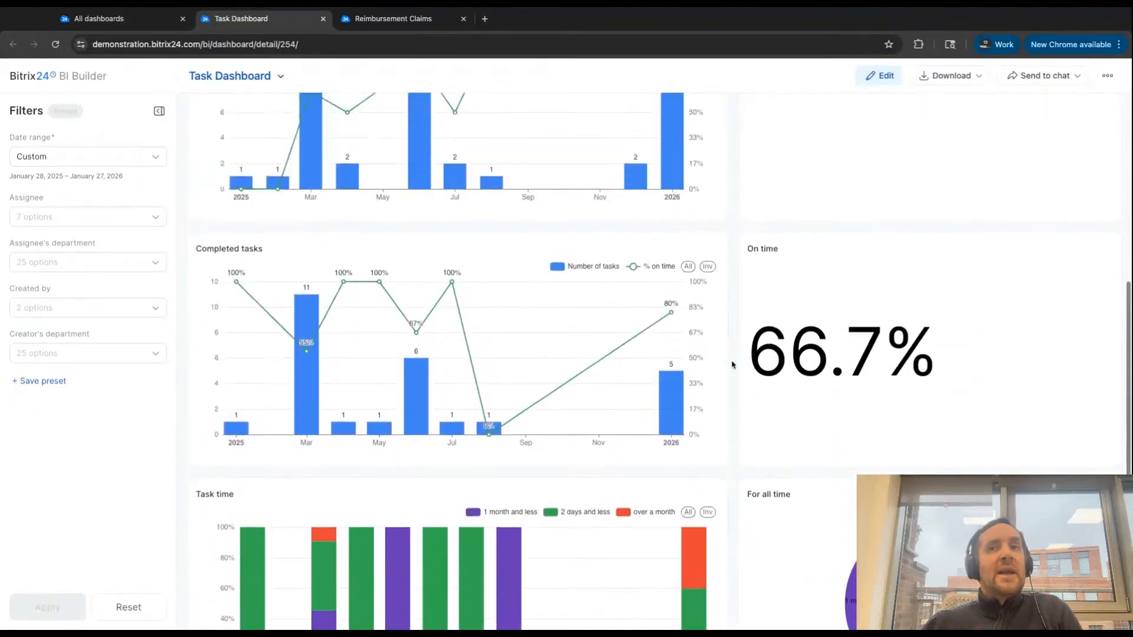
pyautogui.scroll(2, 732, 365)
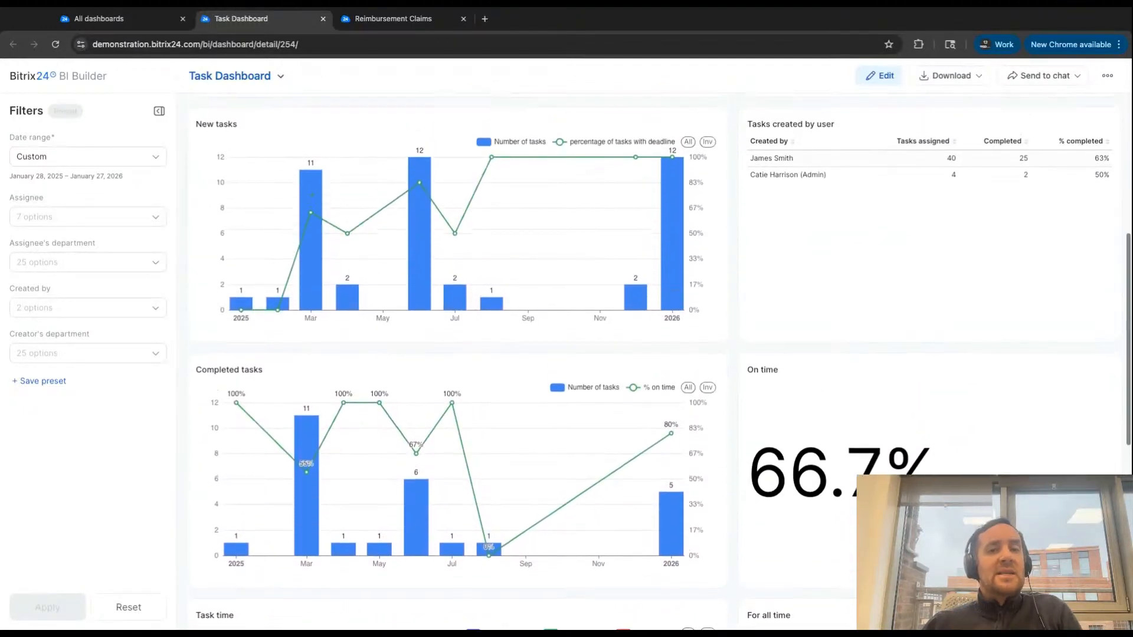
pyautogui.scroll(6, 662, 361)
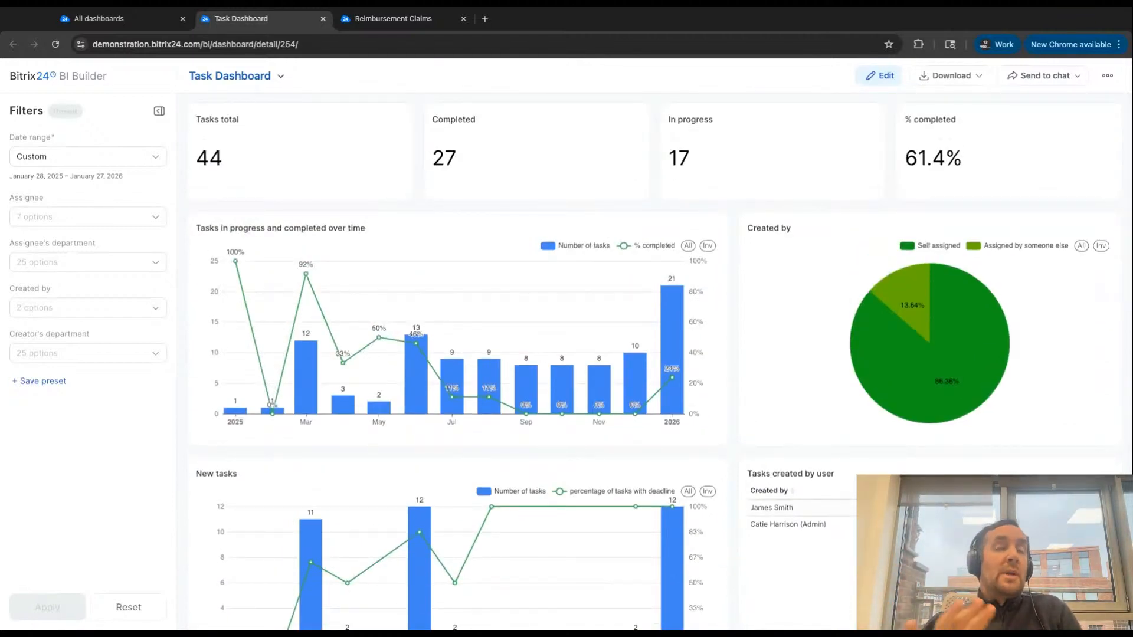
# - Open the Reimbursement Dashboard from the list of all dashboards and close the Task Dashboard
pyautogui.click(124, 18)
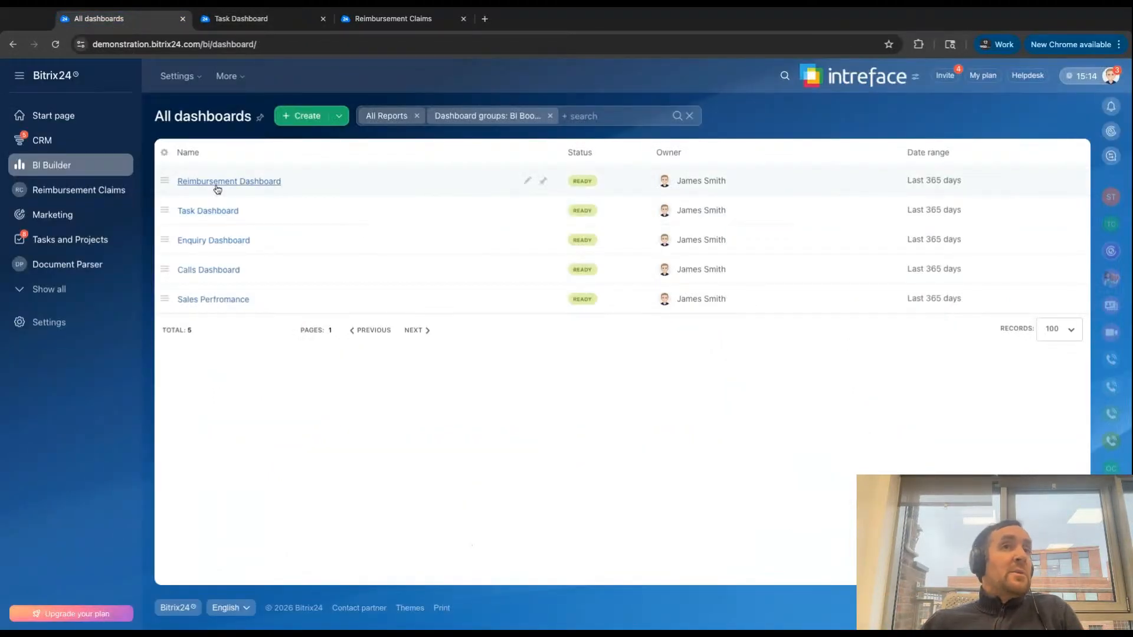
pyautogui.click(218, 182)
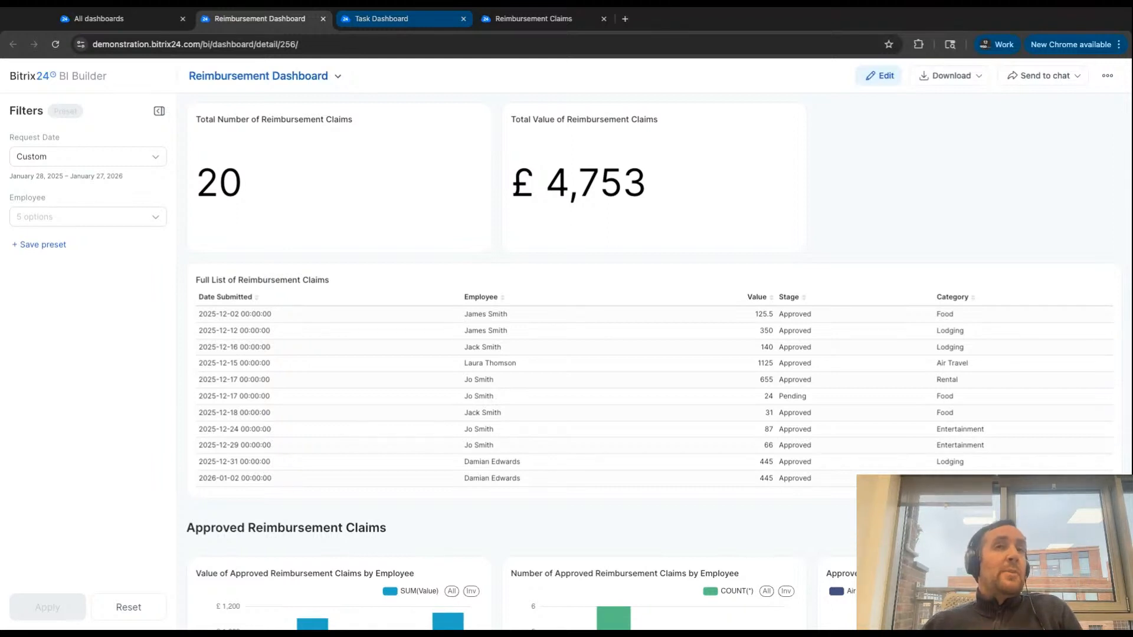
pyautogui.click(464, 19)
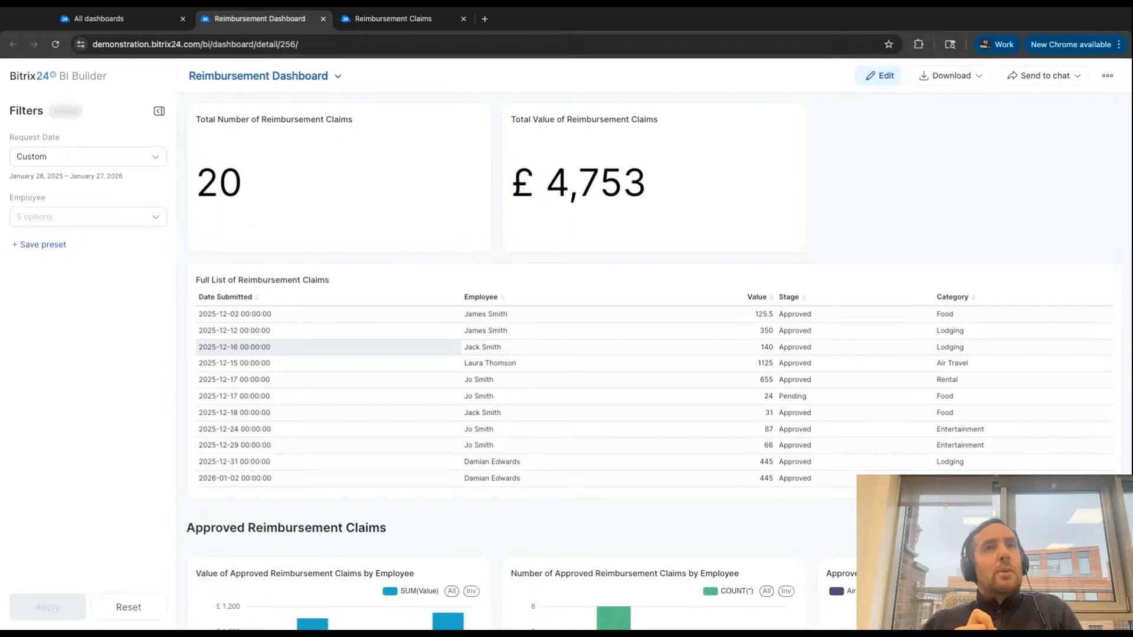
# - Check the Reimbursement Claims kanban and the Reimbursement Dashboard's claims list and approved claims charts, and return to the list of all dashboards
pyautogui.click(373, 22)
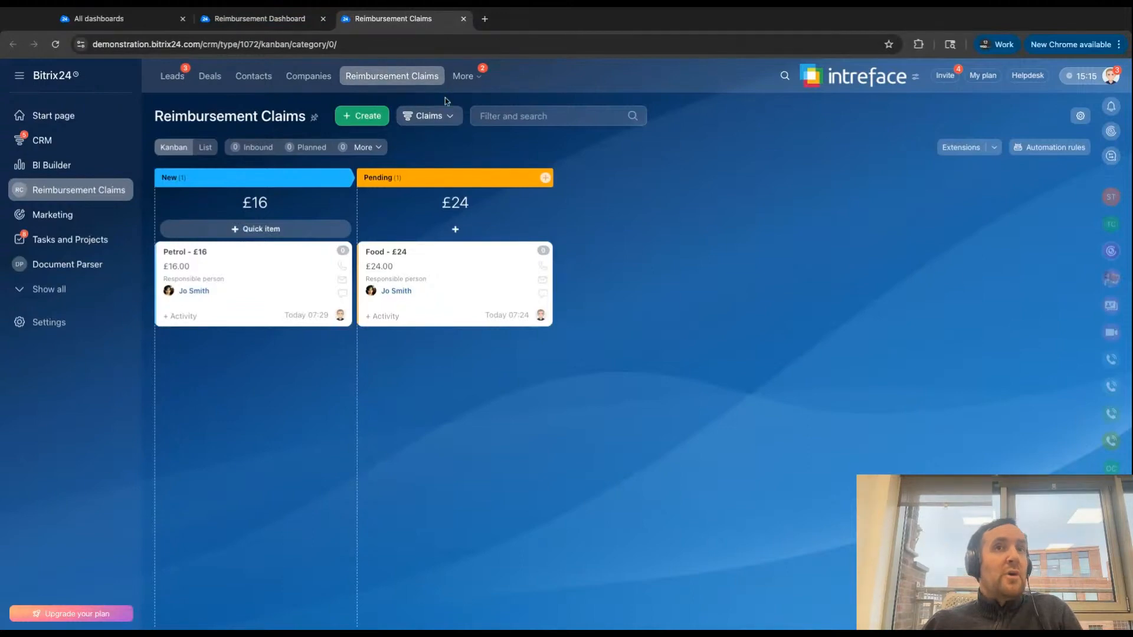
pyautogui.click(243, 27)
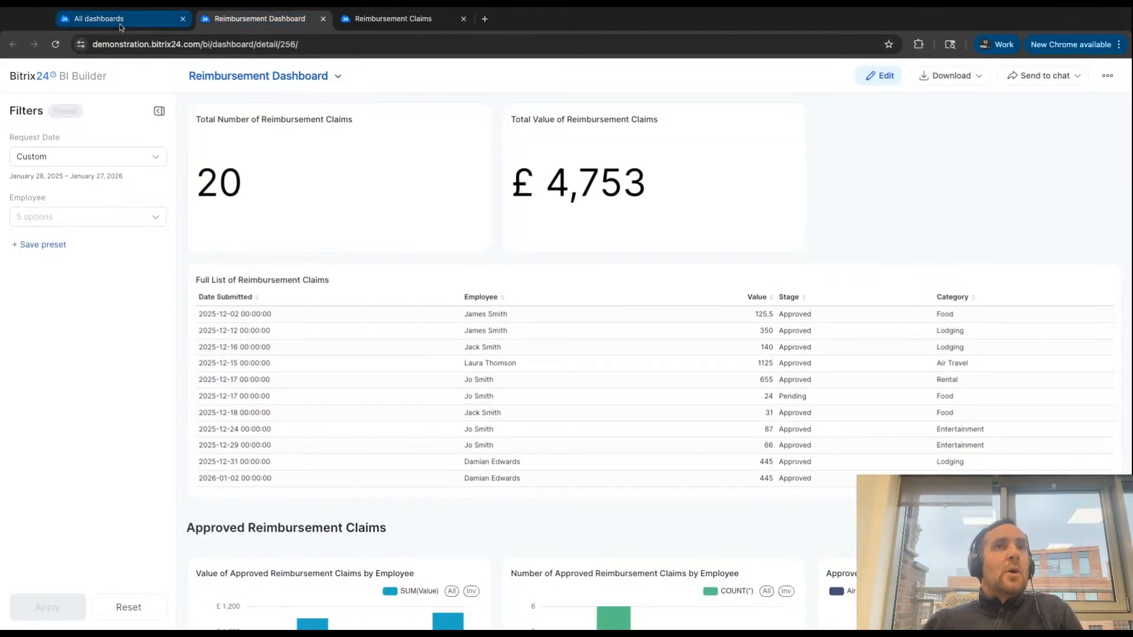
pyautogui.scroll(-3, 395, 287)
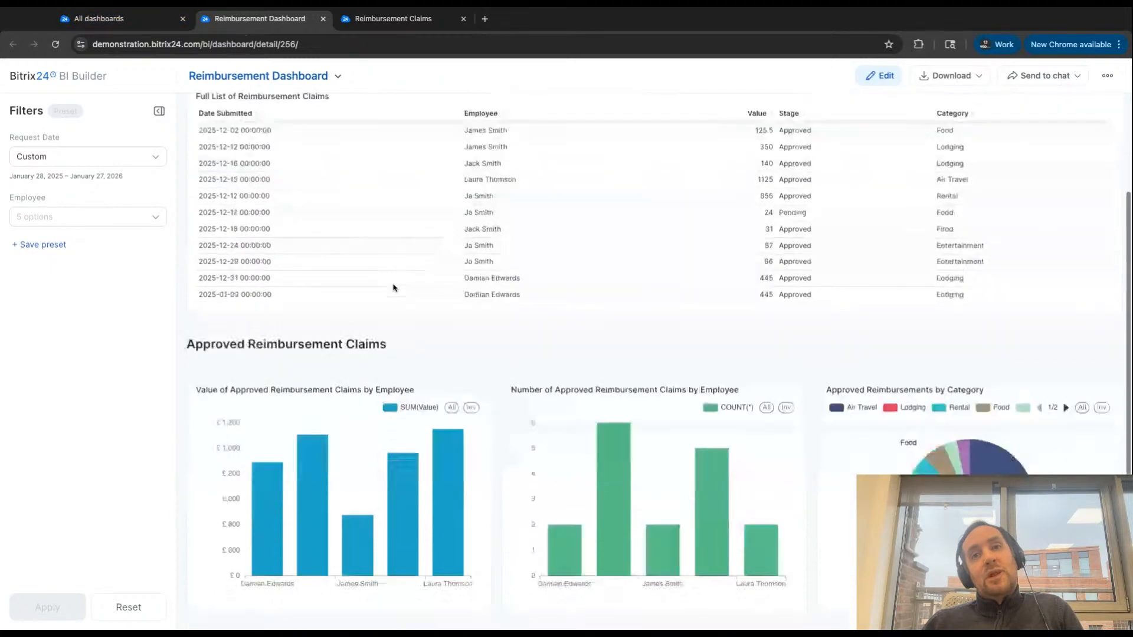
pyautogui.scroll(-4, 393, 286)
pyautogui.scroll(5, 393, 284)
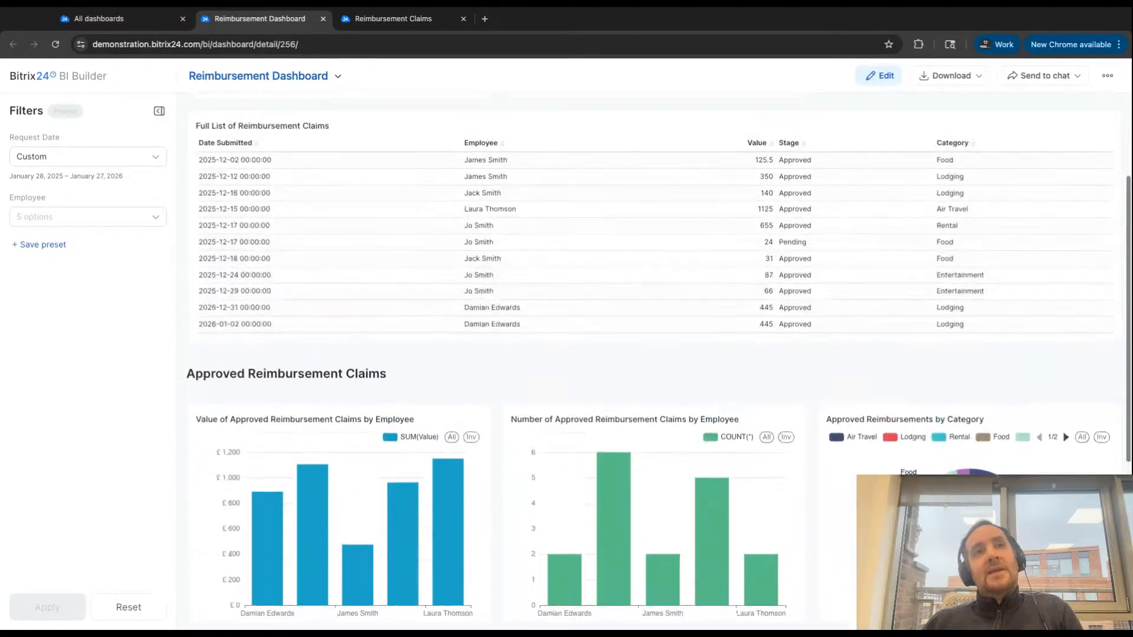
pyautogui.scroll(3, 393, 284)
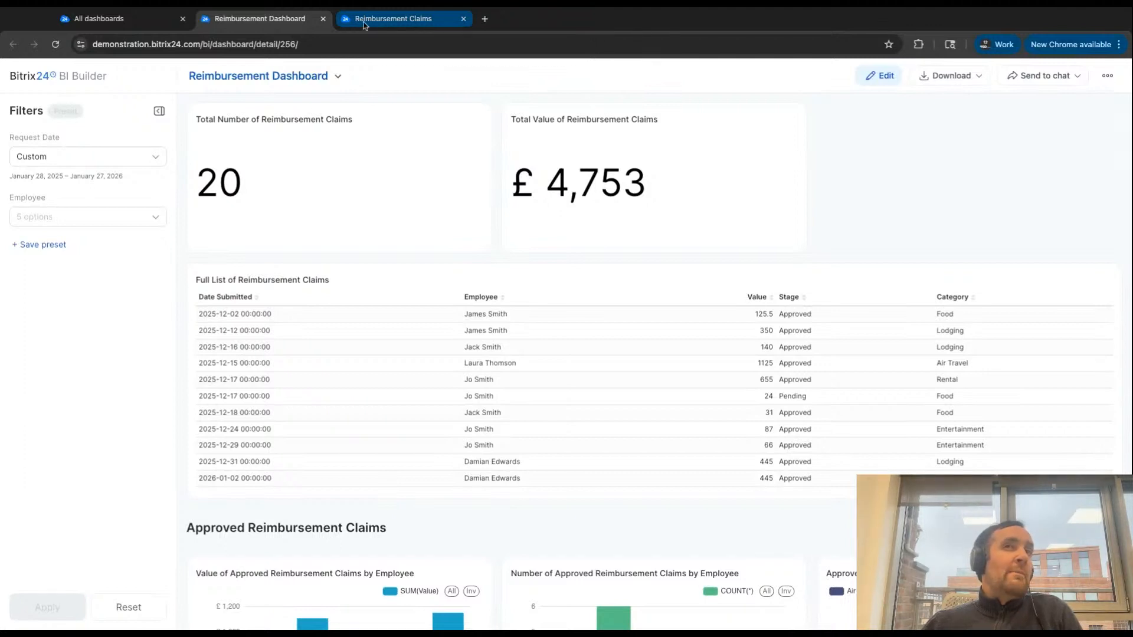
pyautogui.click(128, 27)
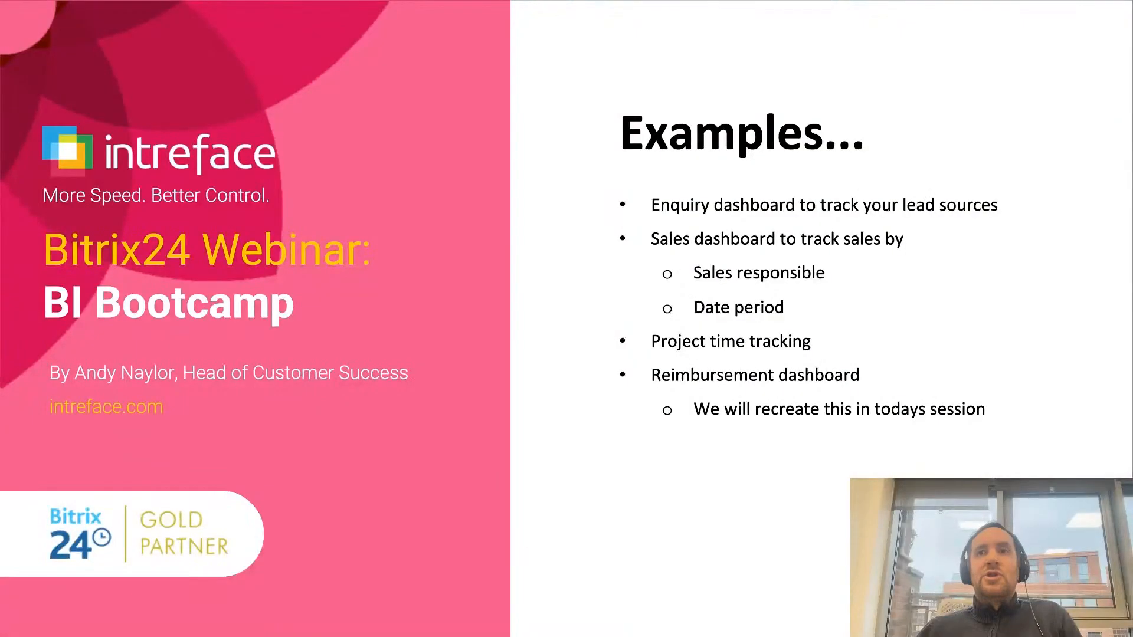
pyautogui.press('Right')
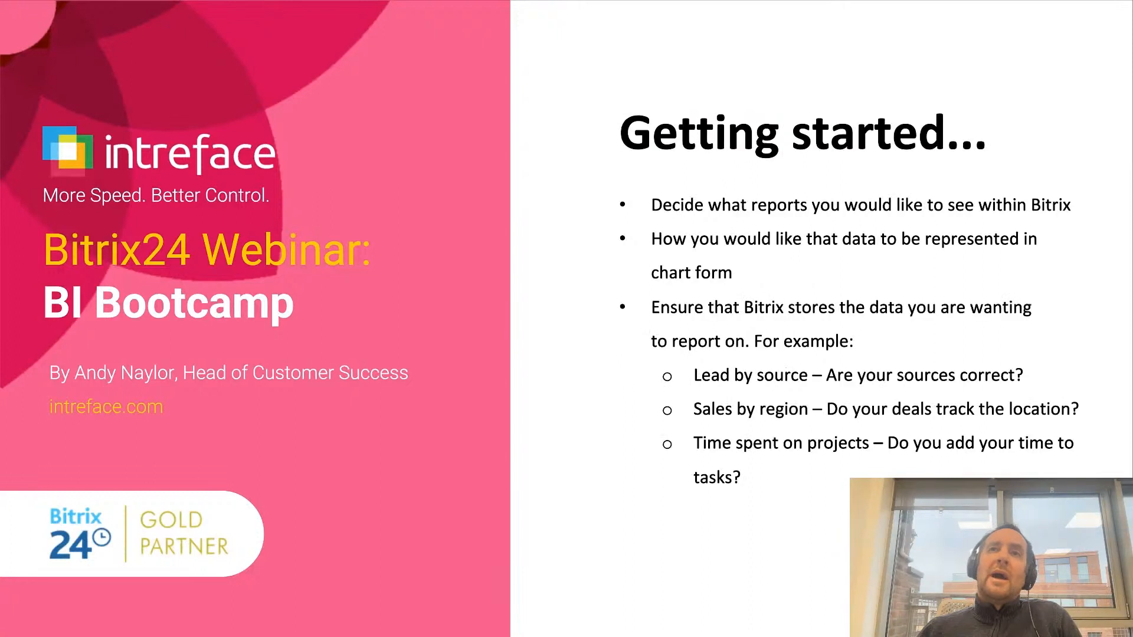
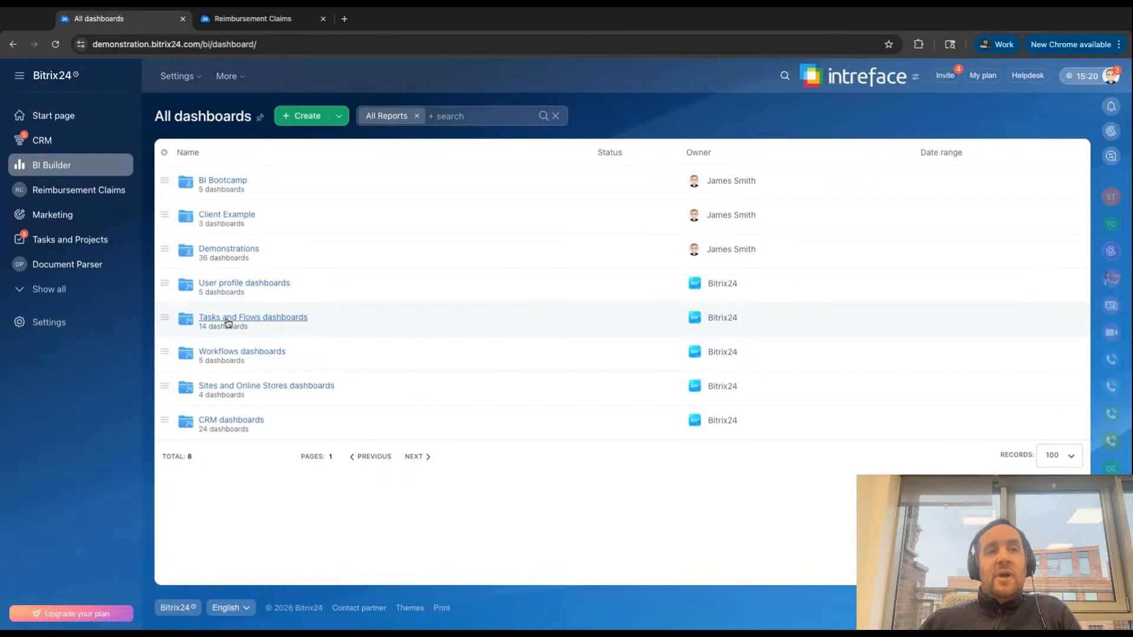
# - Look at the dashboards in the Tasks and Flows dashboards group and return to the list of all groups
pyautogui.click(228, 322)
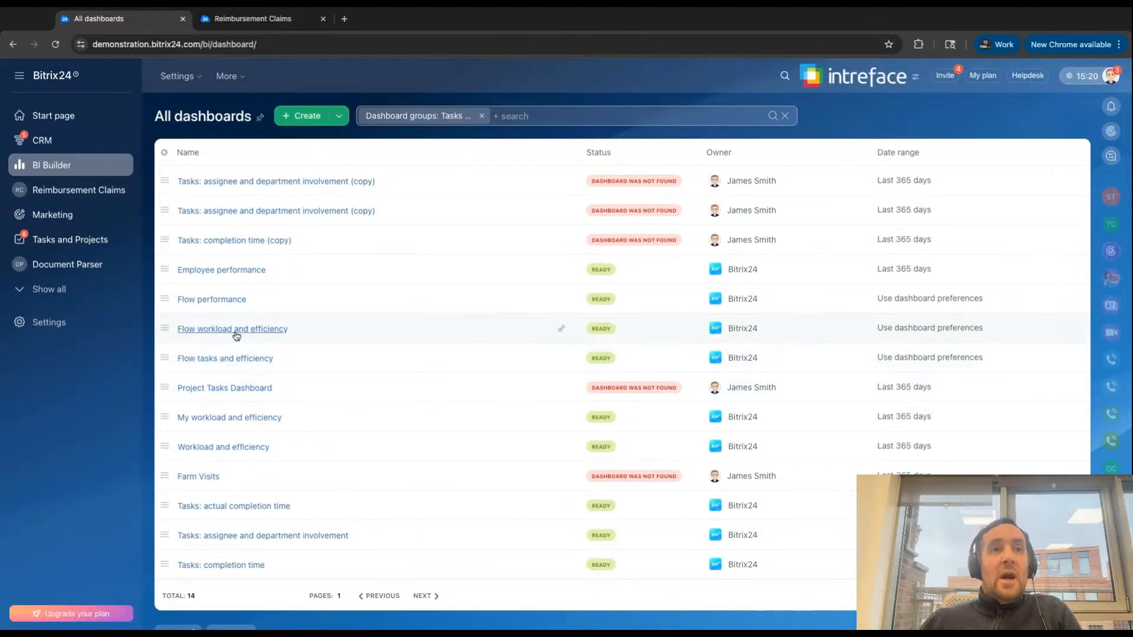
pyautogui.click(482, 117)
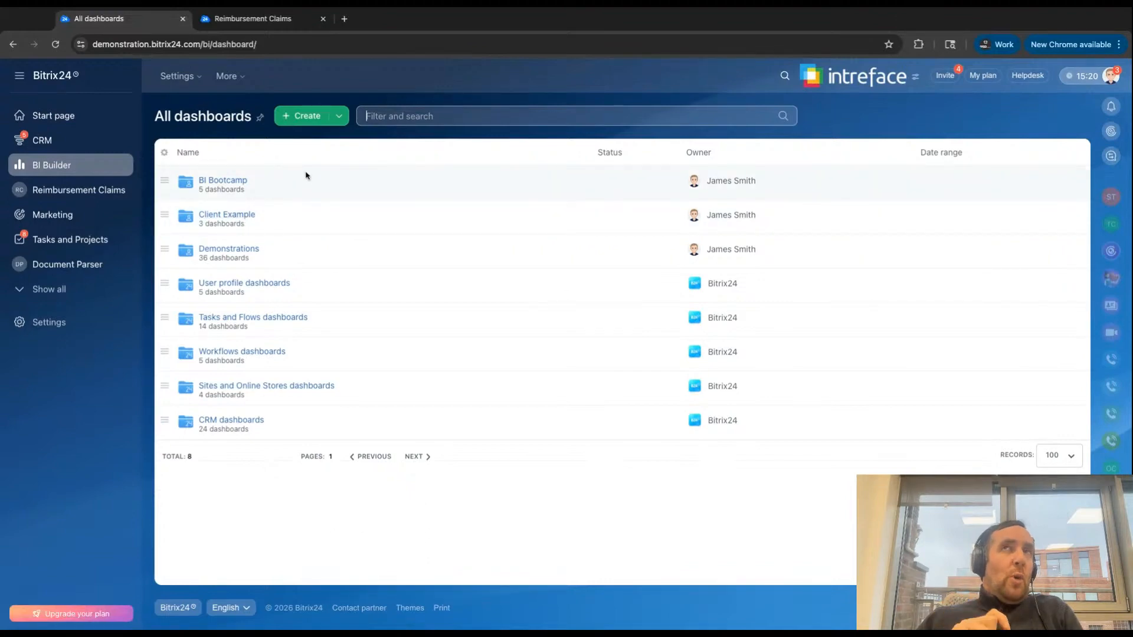
# - Create a new dashboard group named Intreface Sales
pyautogui.click(341, 117)
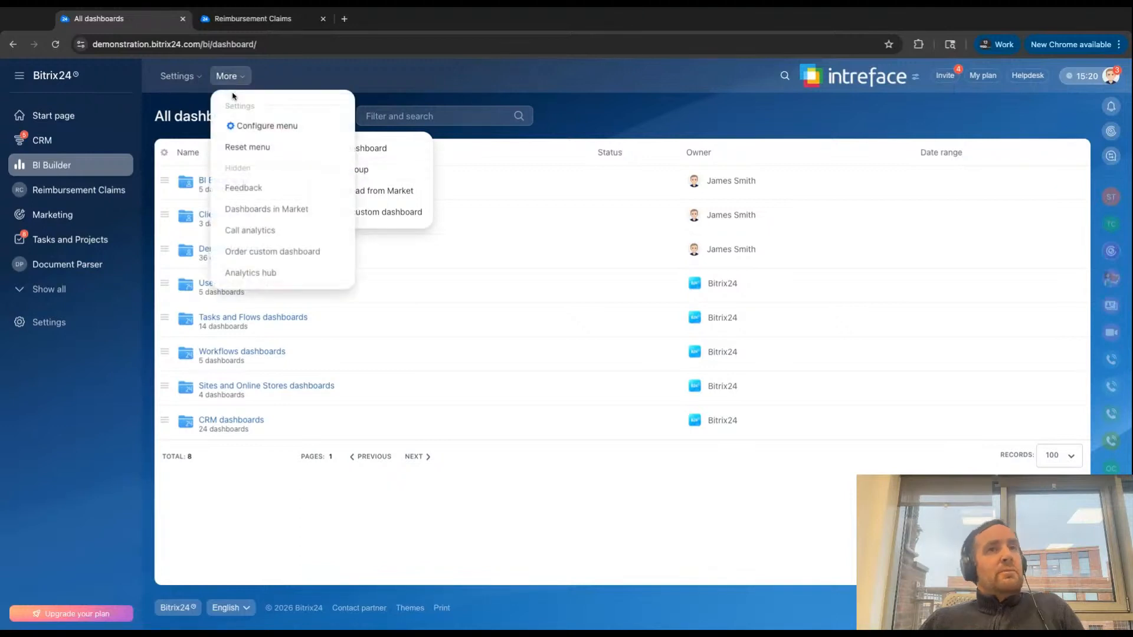
pyautogui.click(354, 172)
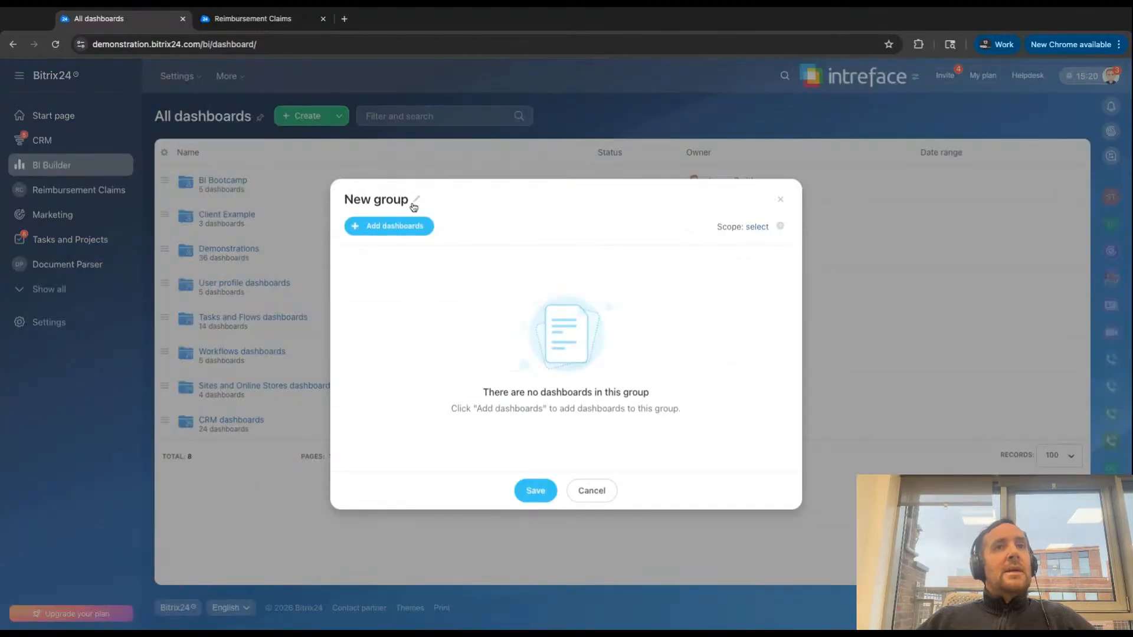
pyautogui.click(412, 203)
pyautogui.hotkey('ctrl', 'a')
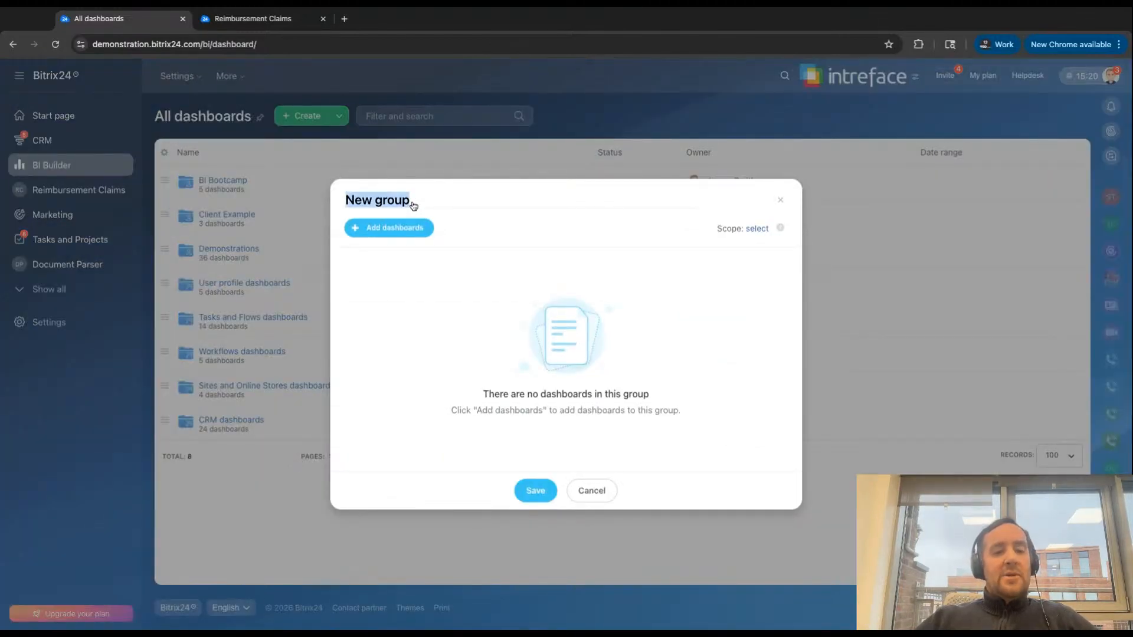
pyautogui.write('Intreface ')
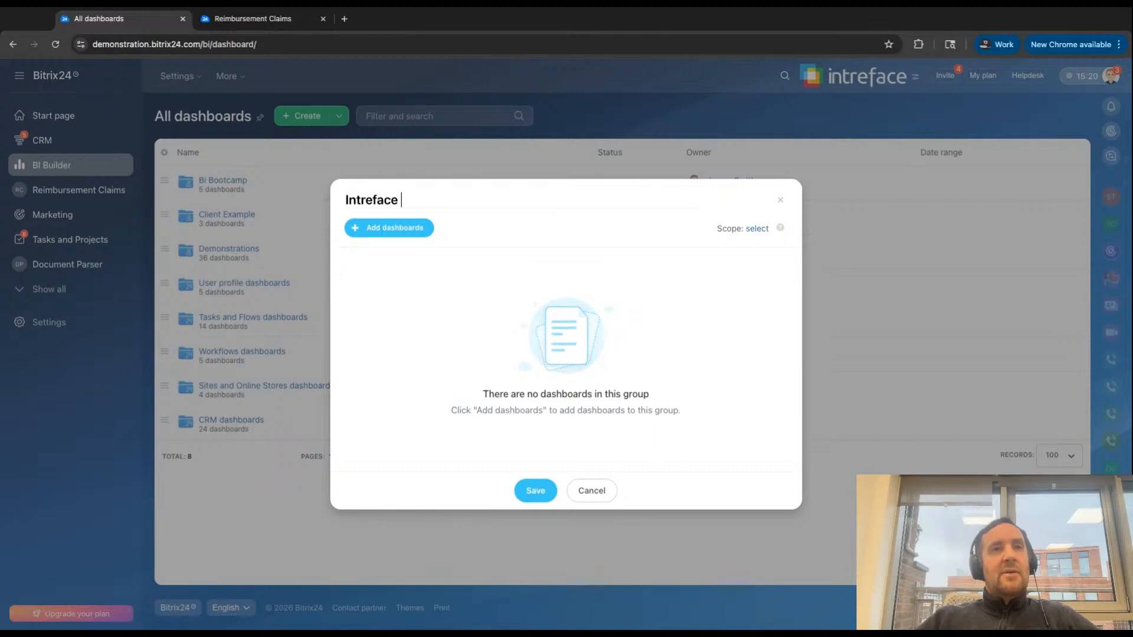
pyautogui.write('Sales')
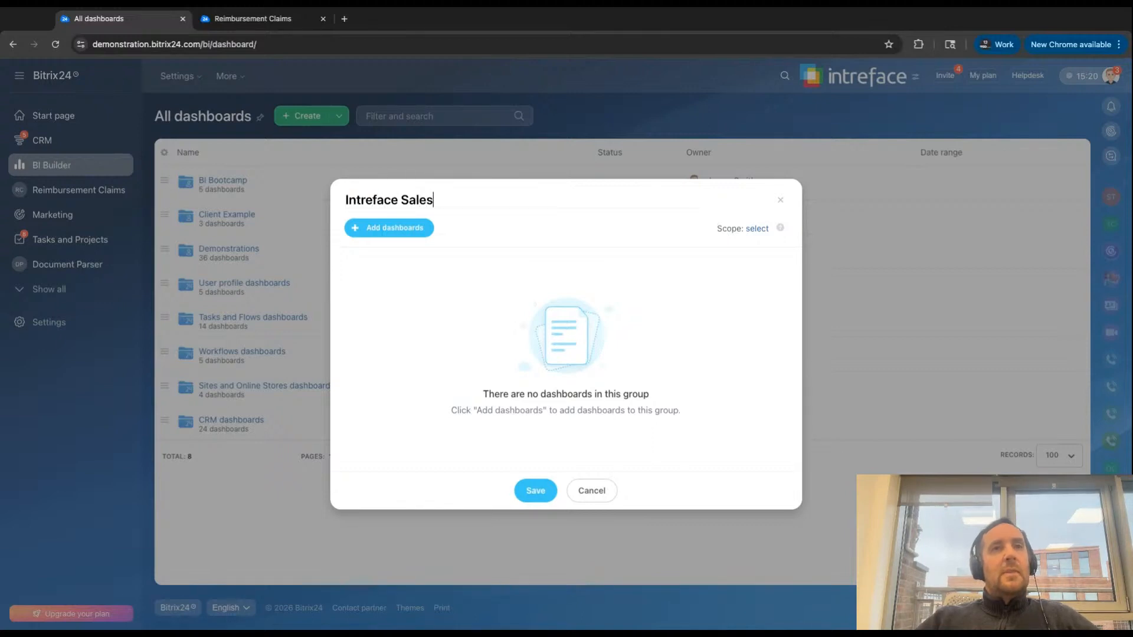
pyautogui.click(527, 490)
pyautogui.click(527, 490)
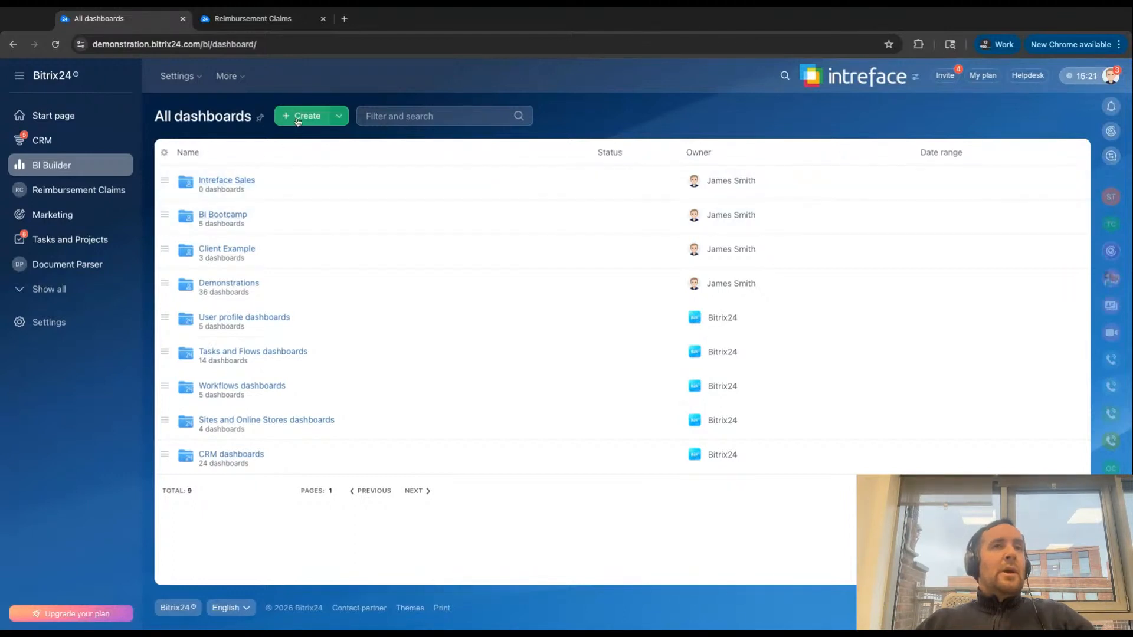
# - Open the BI Builder access permissions and review the role permissions down to the dashboard groups
pyautogui.click(177, 79)
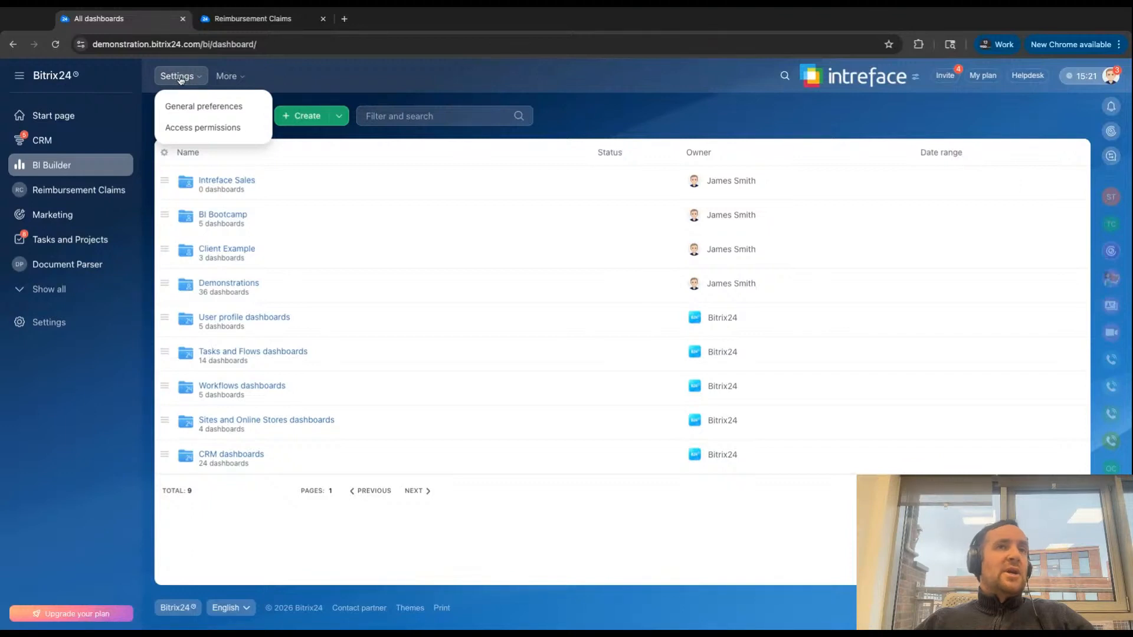
pyautogui.click(188, 131)
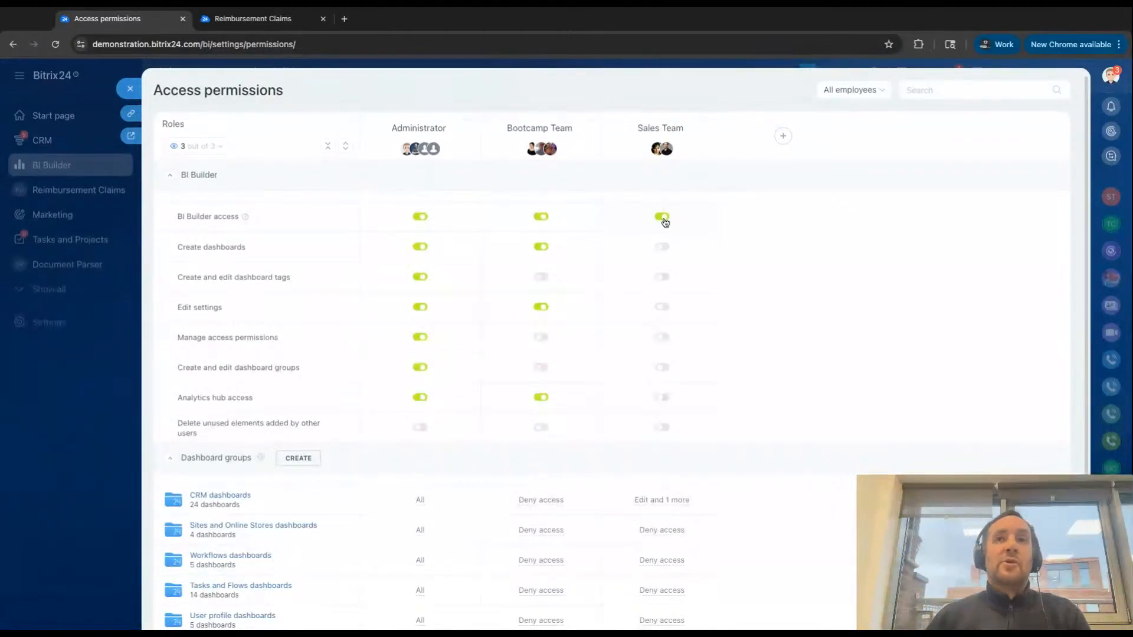
pyautogui.scroll(-3, 666, 224)
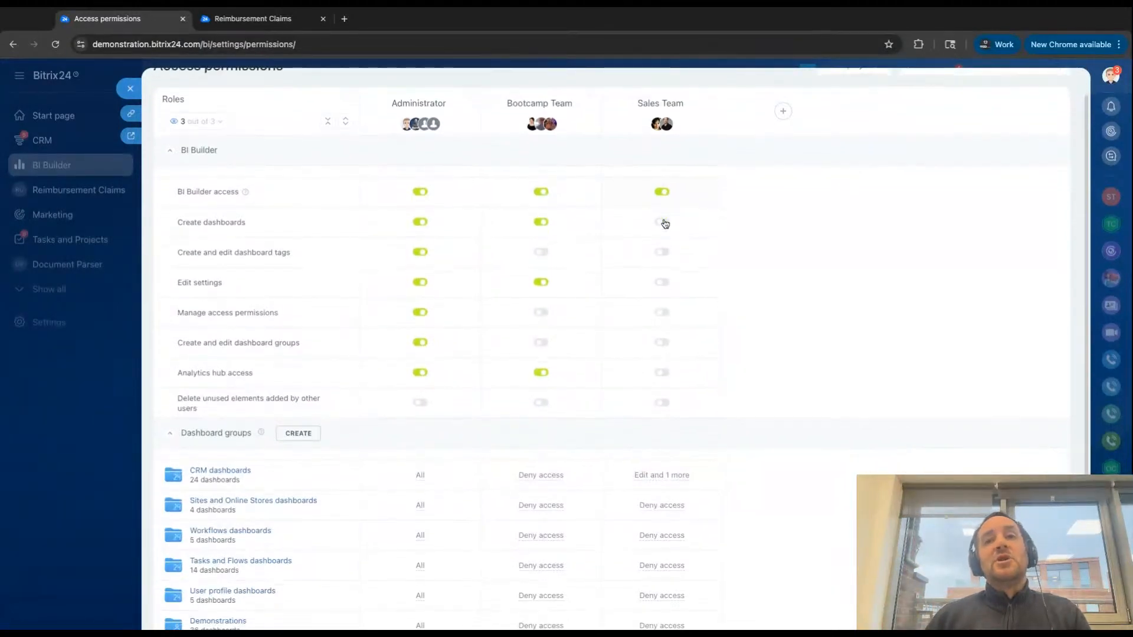
pyautogui.scroll(-1, 554, 258)
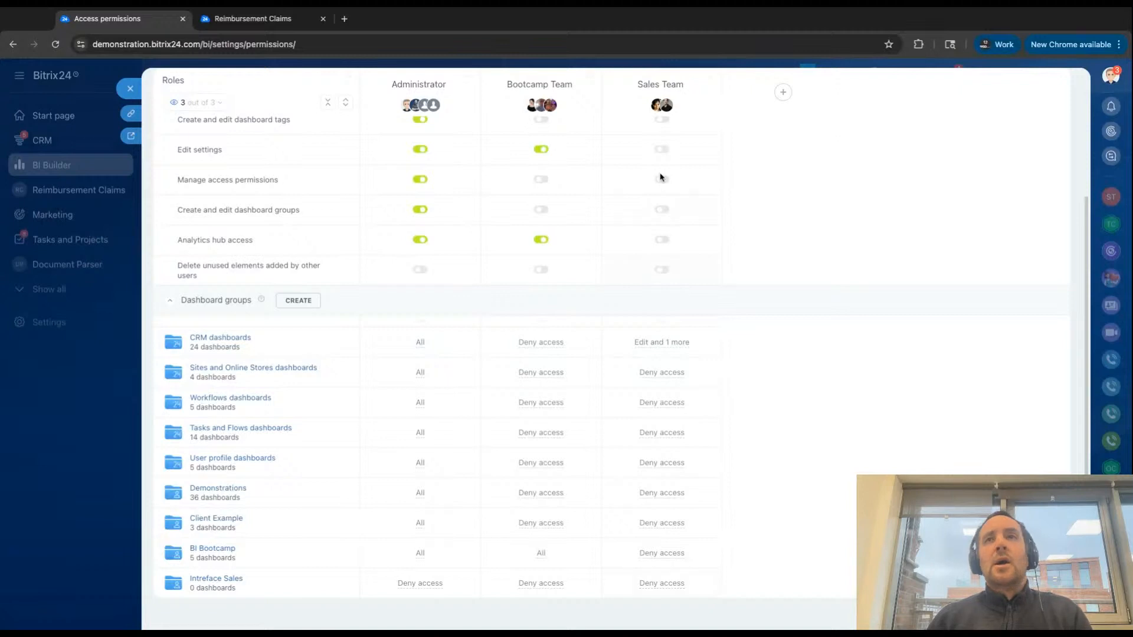
# - Grant the Sales Team role View permission only on the Intreface Sales group and save the access permissions
pyautogui.click(661, 584)
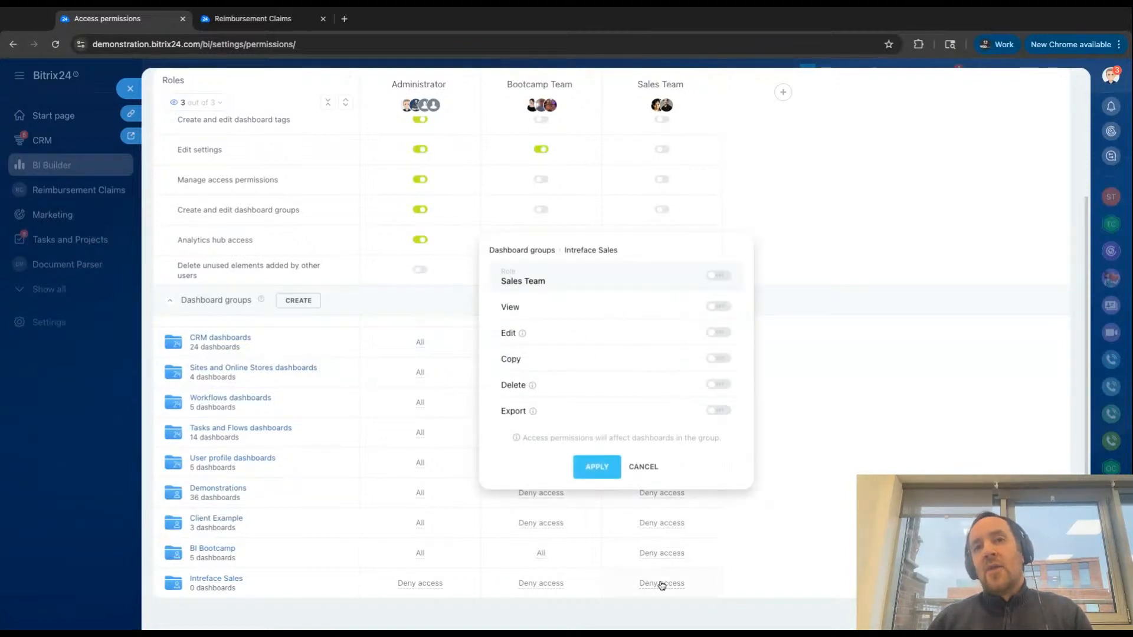
pyautogui.click(719, 276)
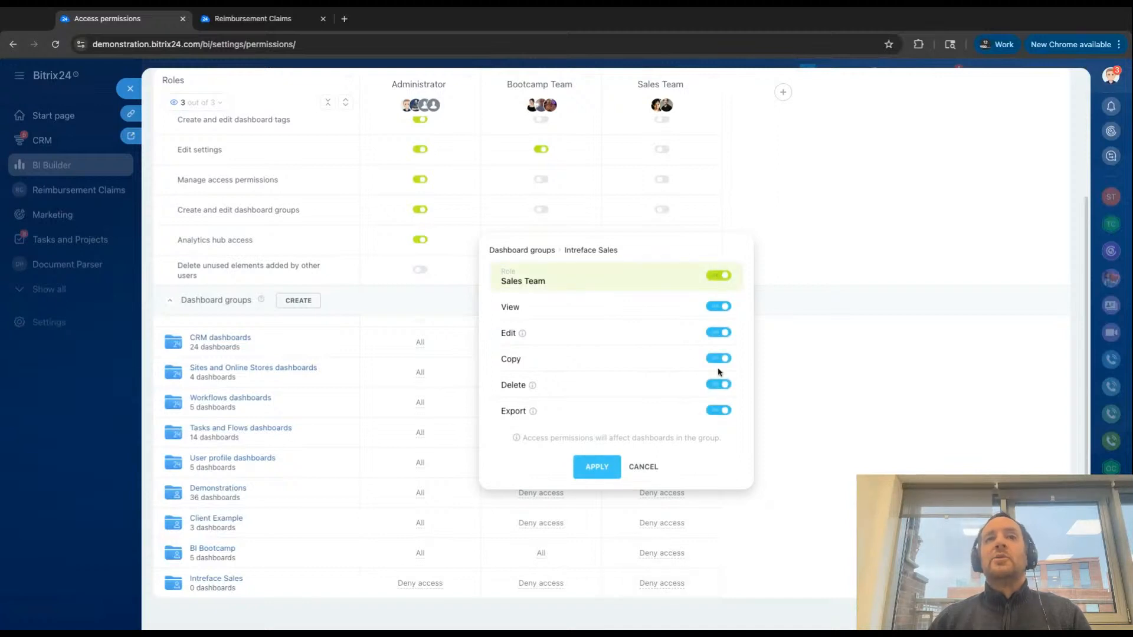
pyautogui.click(721, 412)
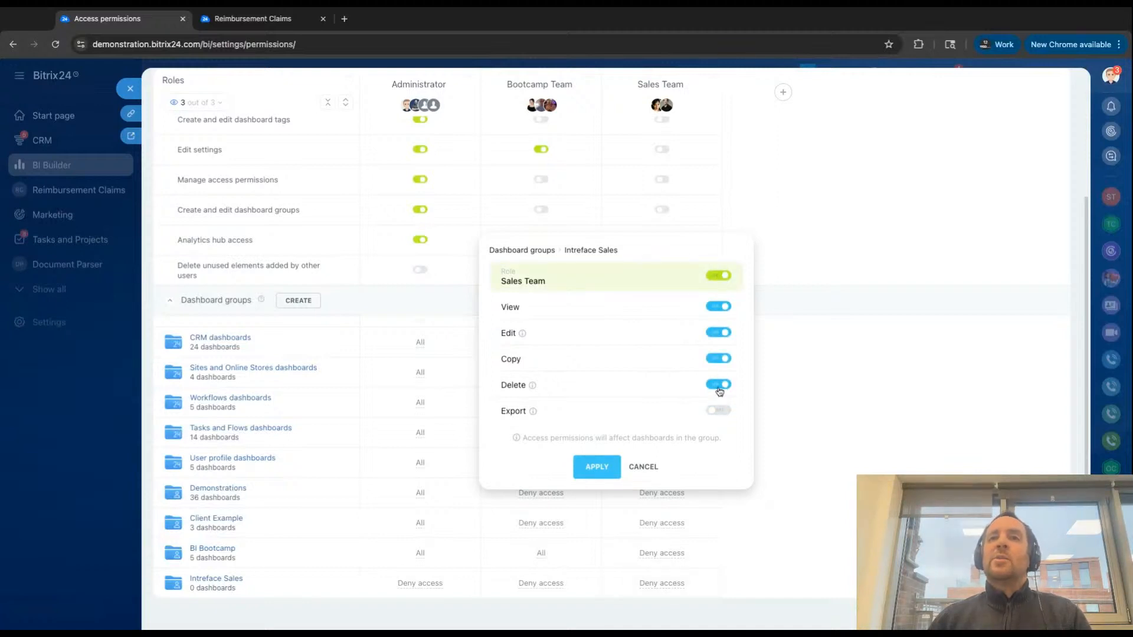
pyautogui.click(720, 387)
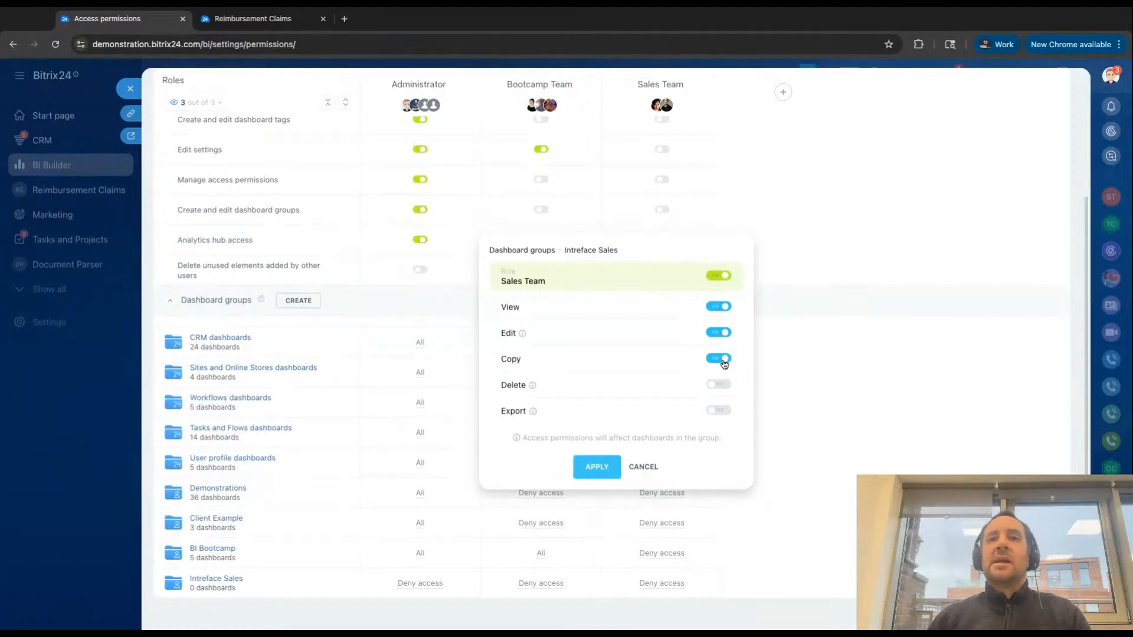
pyautogui.click(723, 360)
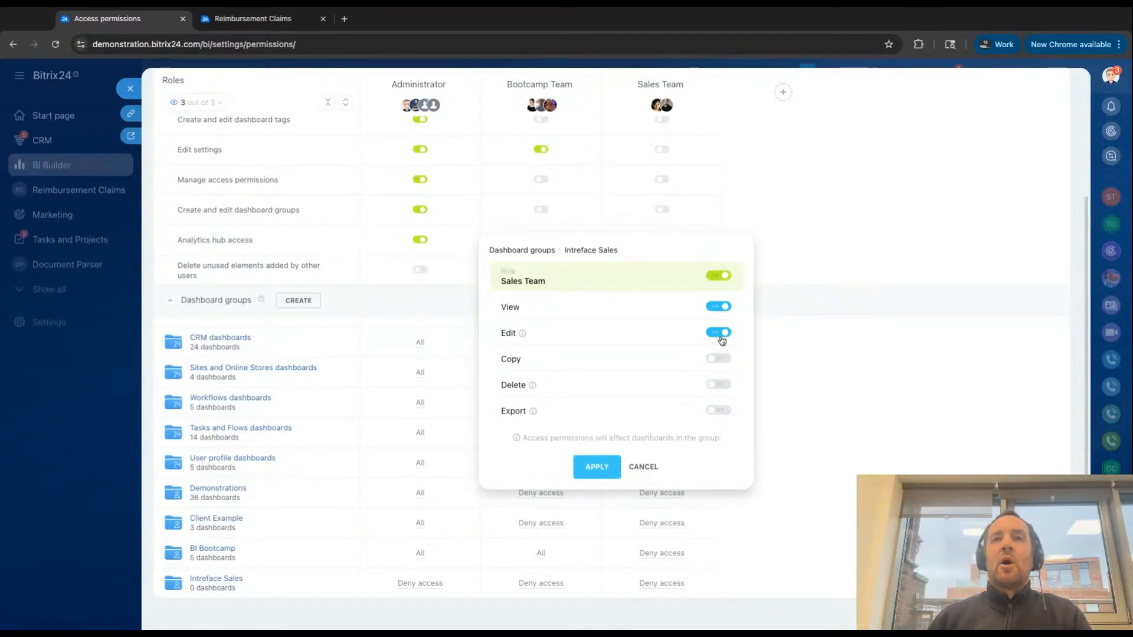
pyautogui.click(722, 336)
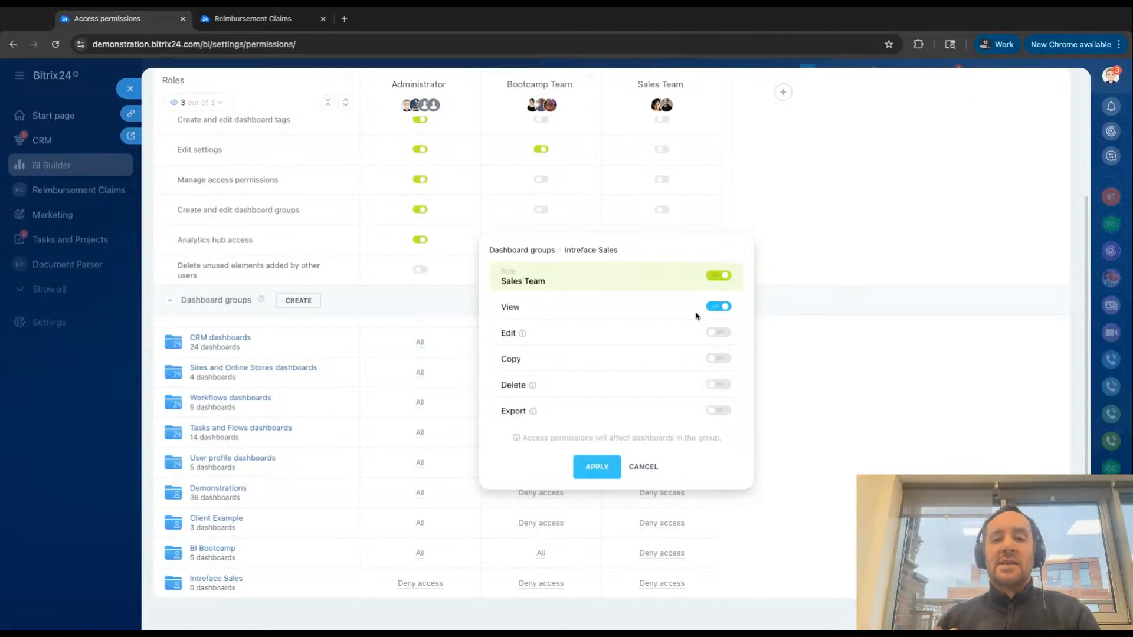
pyautogui.click(584, 468)
pyautogui.scroll(-1, 649, 540)
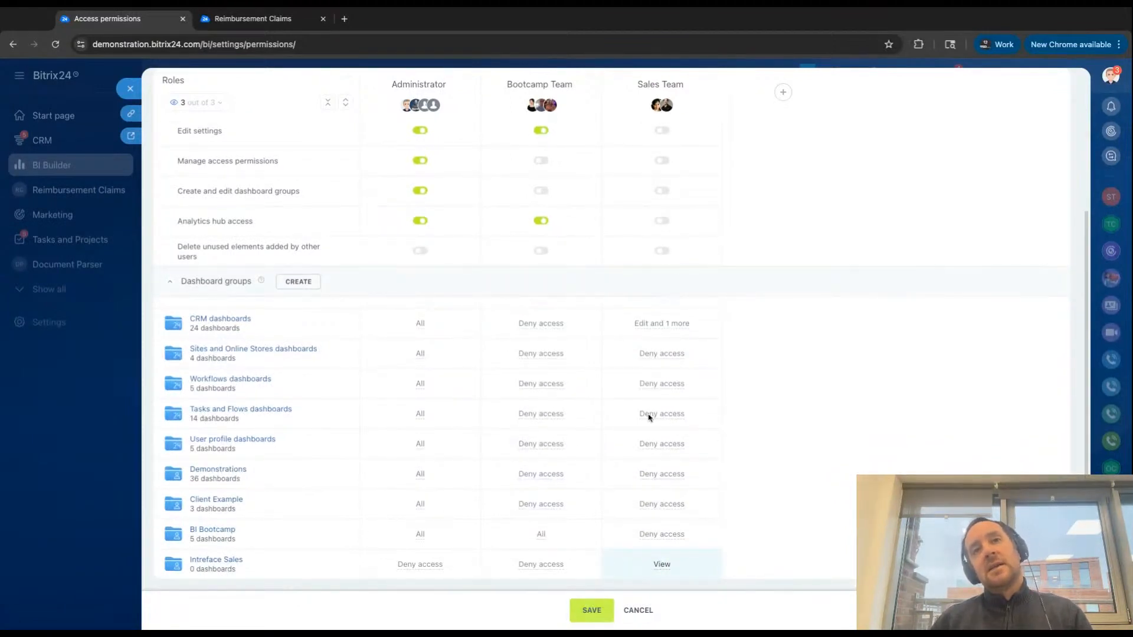
pyautogui.click(588, 616)
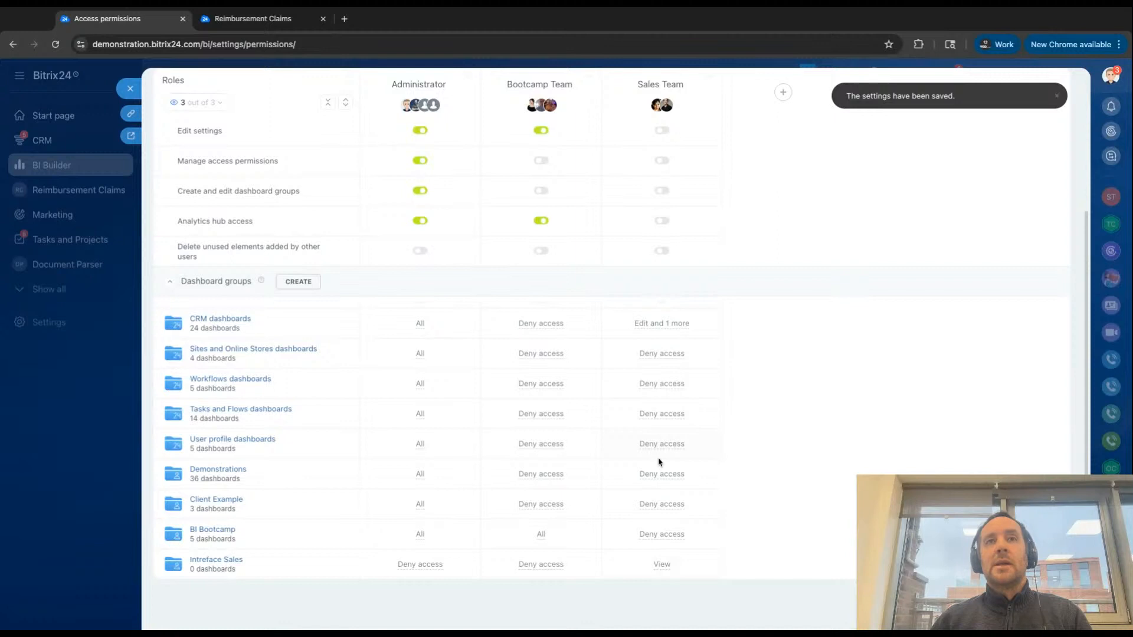
# - Add a new role to the access permissions and assign one employee to it
pyautogui.scroll(3, 713, 307)
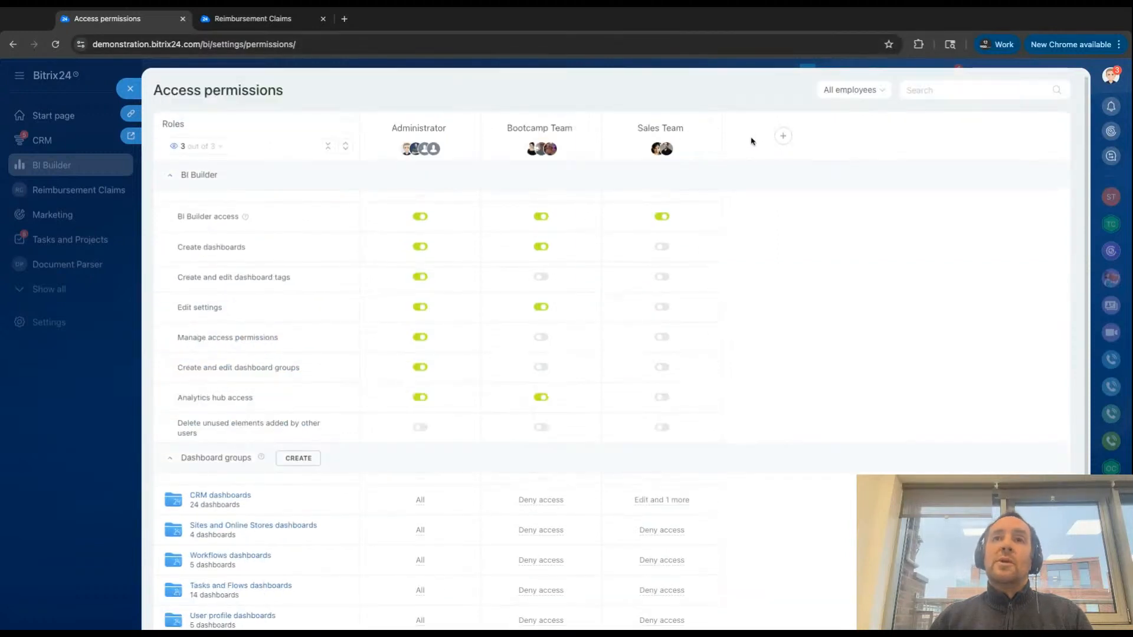
pyautogui.click(784, 137)
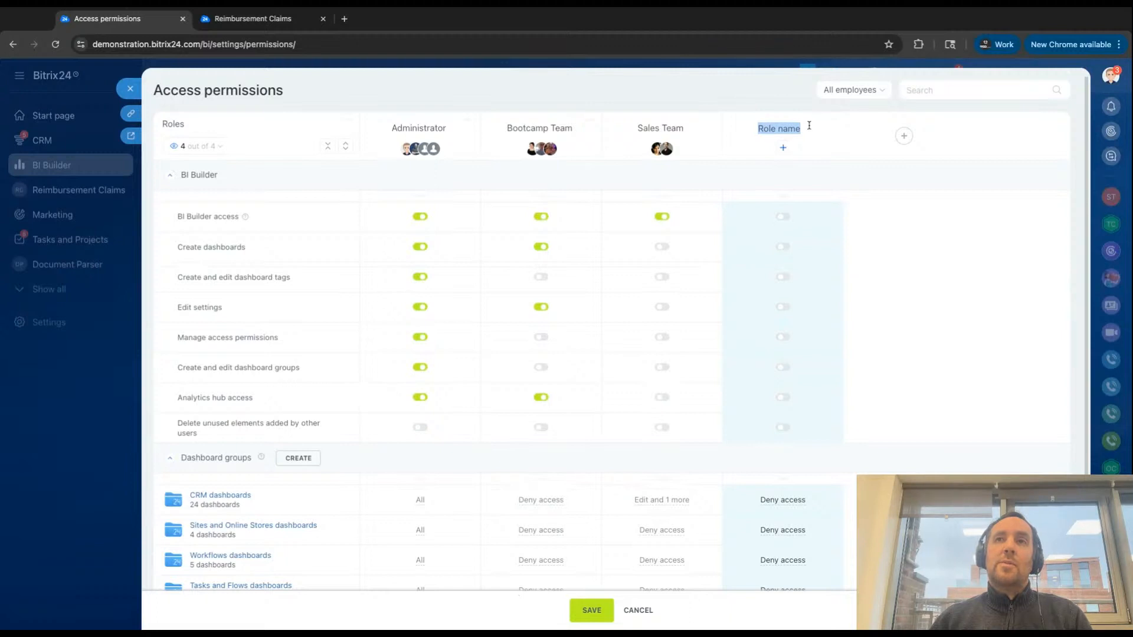
pyautogui.click(838, 125)
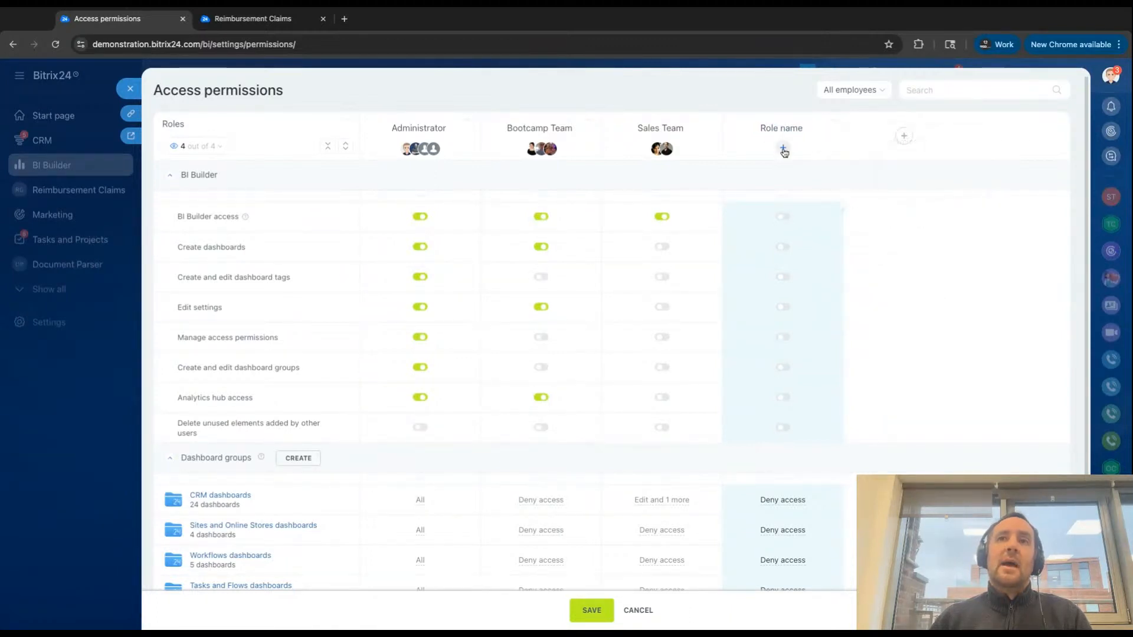
pyautogui.click(784, 148)
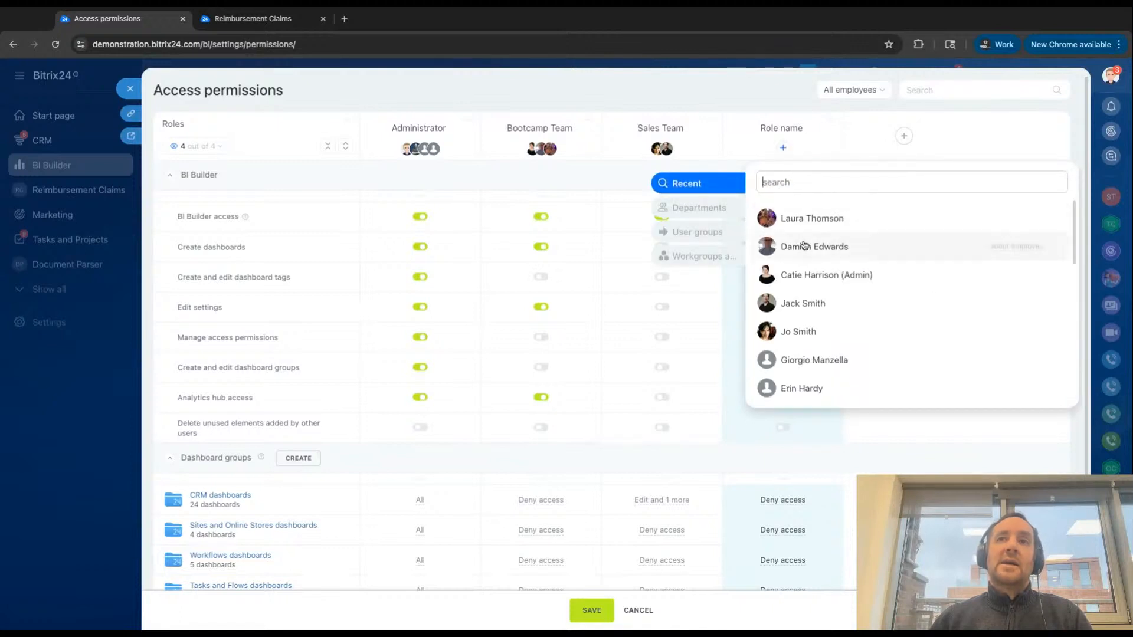
pyautogui.scroll(-5, 800, 325)
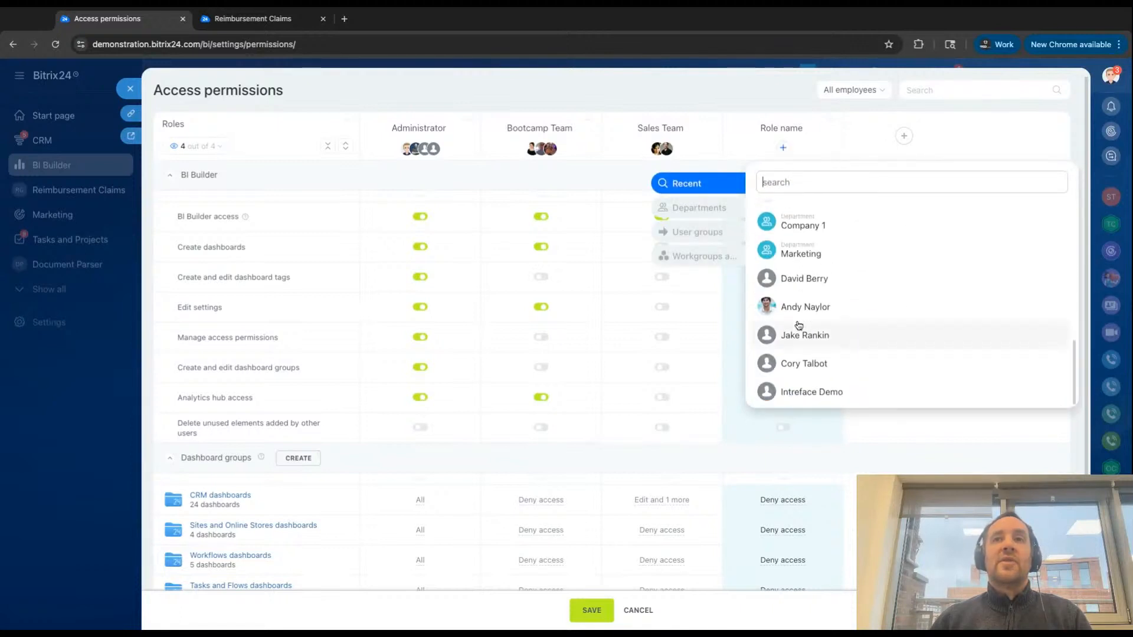
pyautogui.click(800, 310)
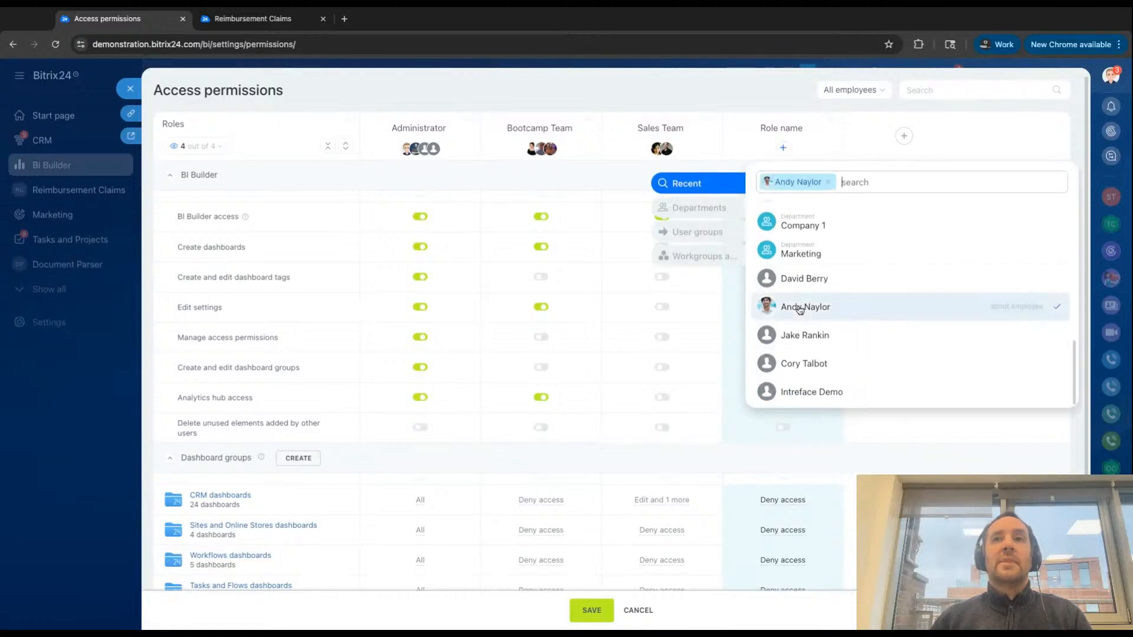
pyautogui.click(713, 103)
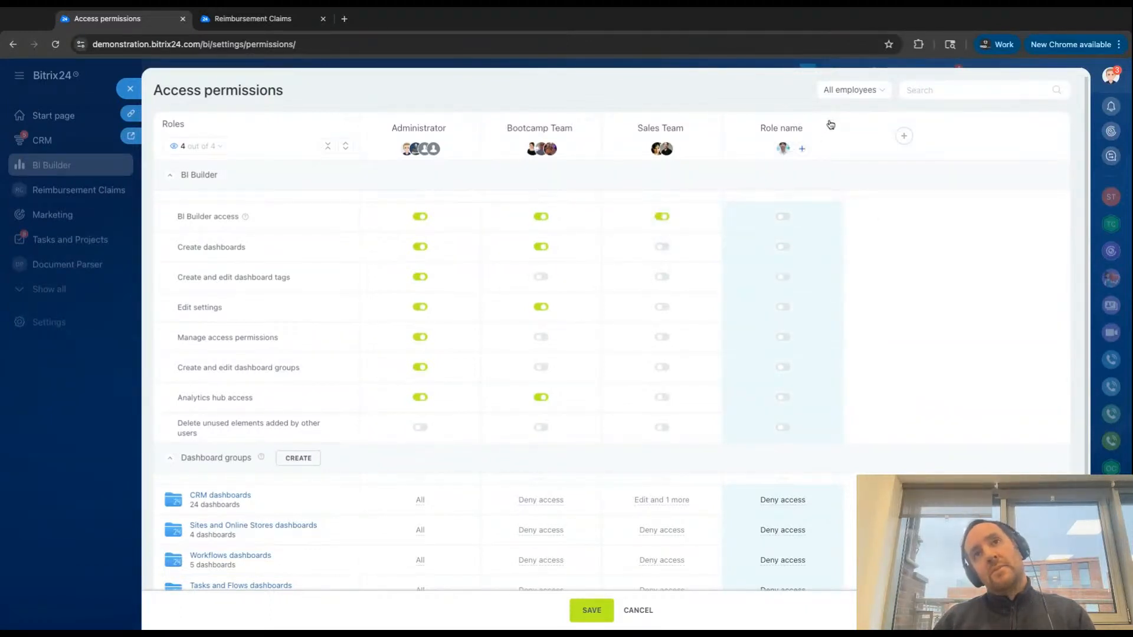
# - Delete the newly added role from the access permissions
pyautogui.click(829, 124)
pyautogui.click(844, 289)
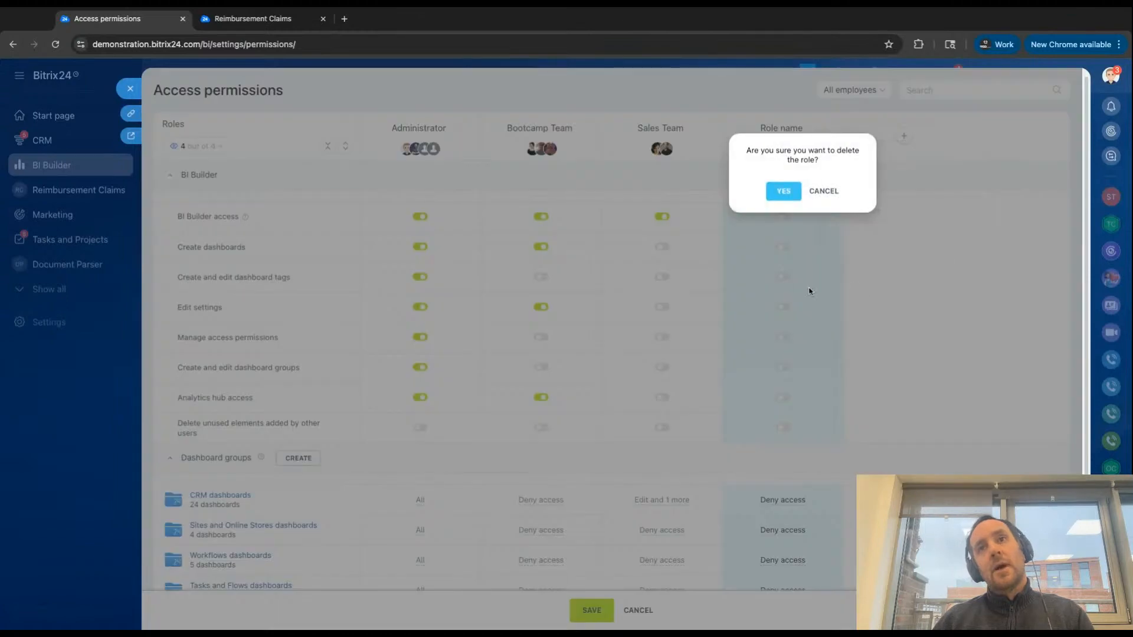
pyautogui.click(783, 191)
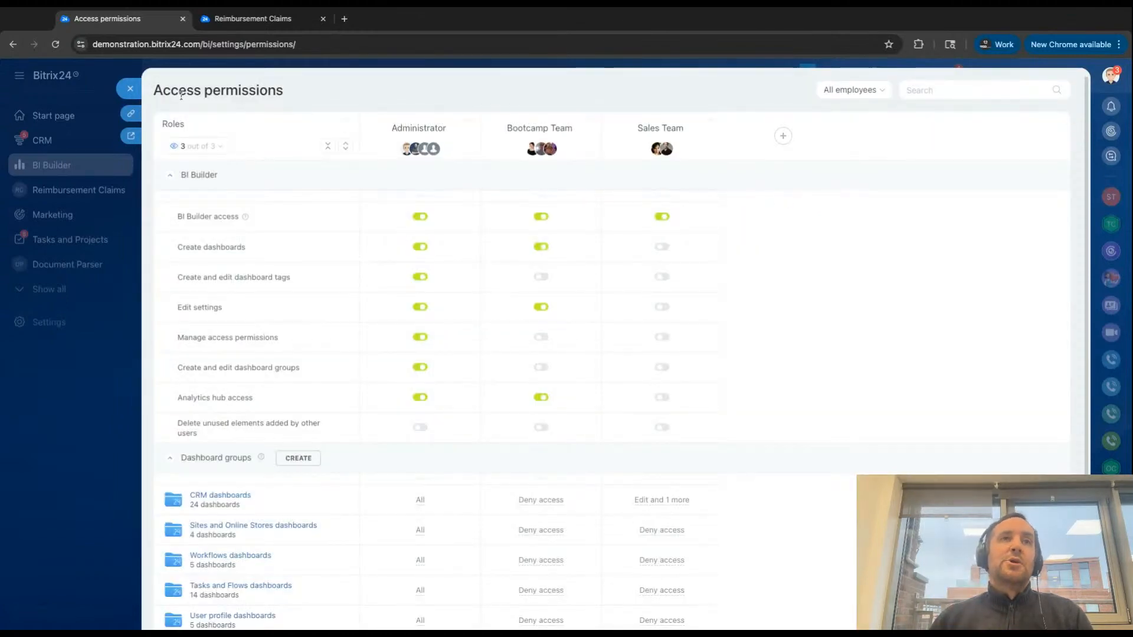
# - Close the access permissions and start a new dashboard named Expenses Dashboard in the BI Bootcamp group
pyautogui.click(131, 90)
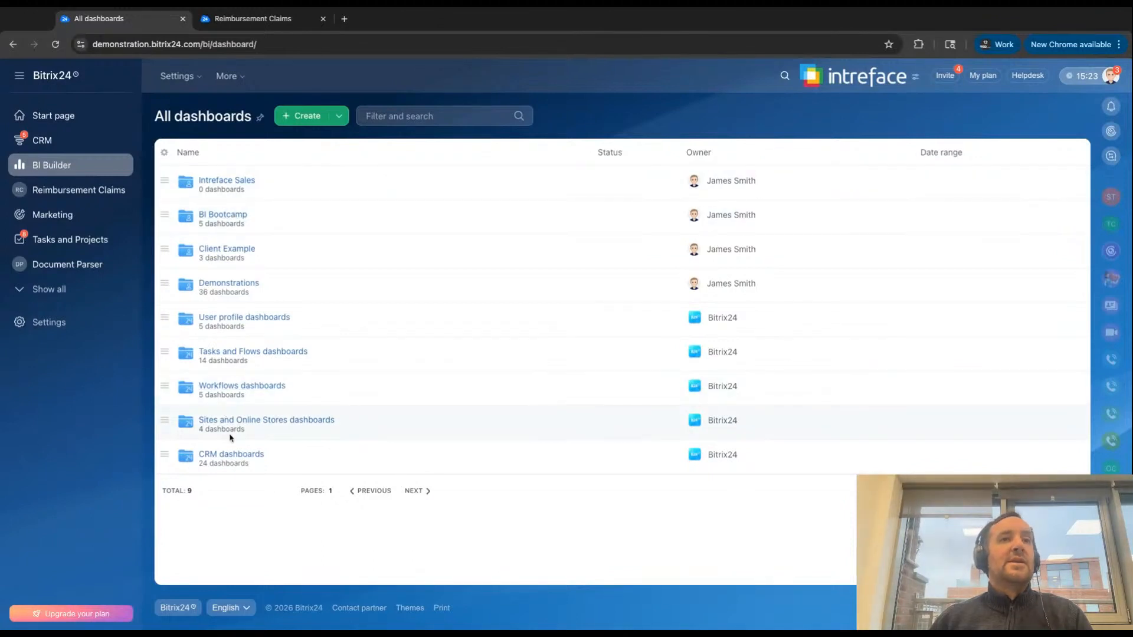
pyautogui.click(218, 218)
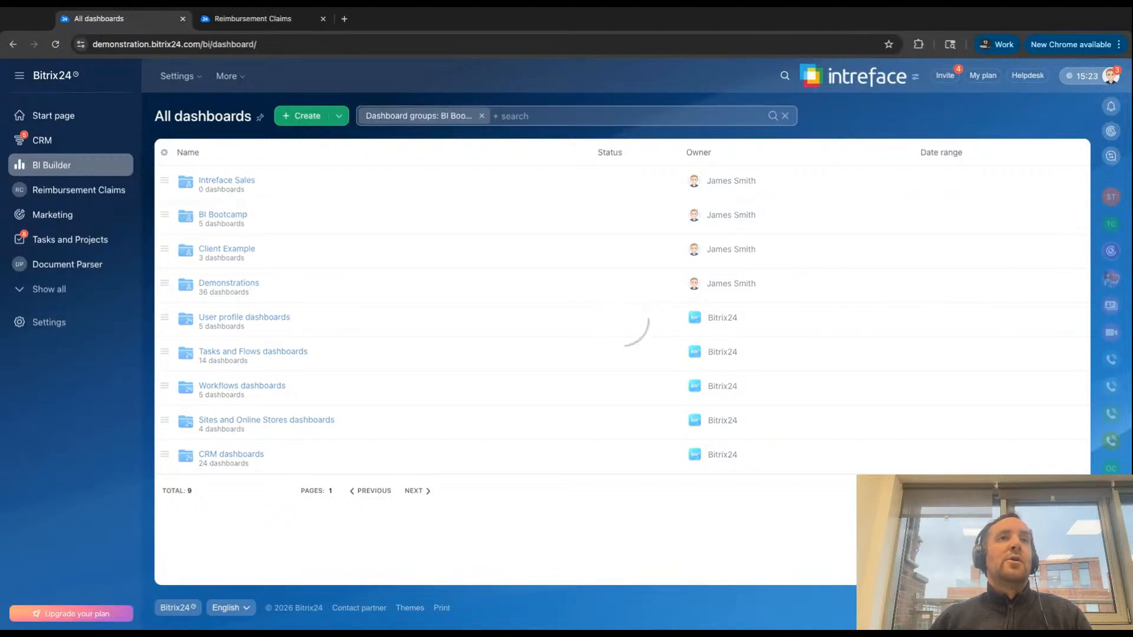
pyautogui.click(340, 117)
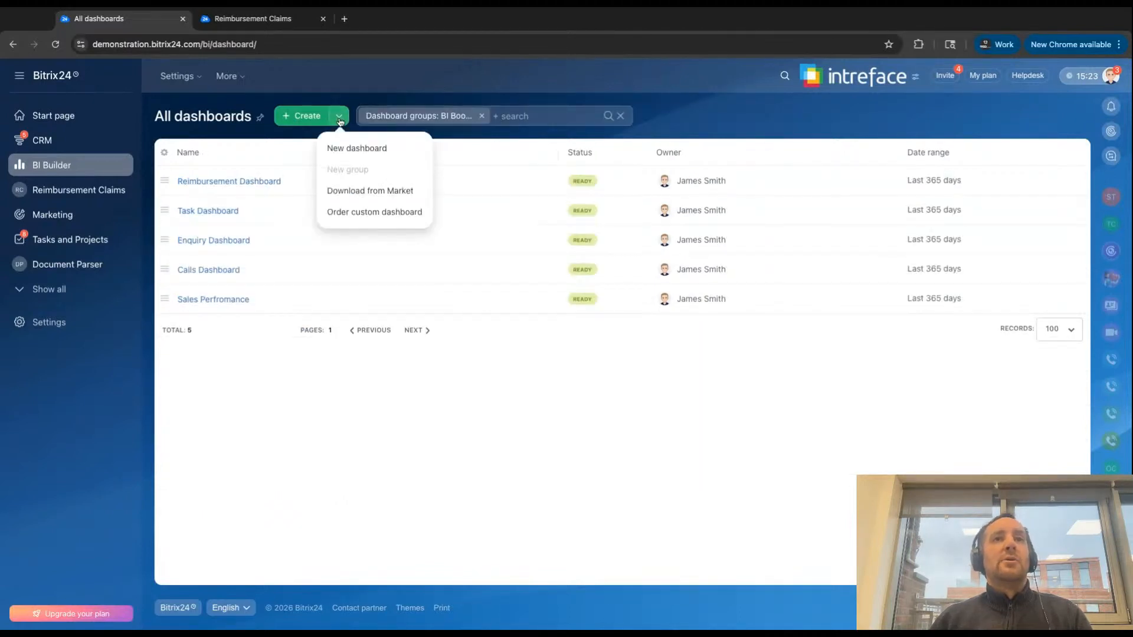
pyautogui.click(349, 150)
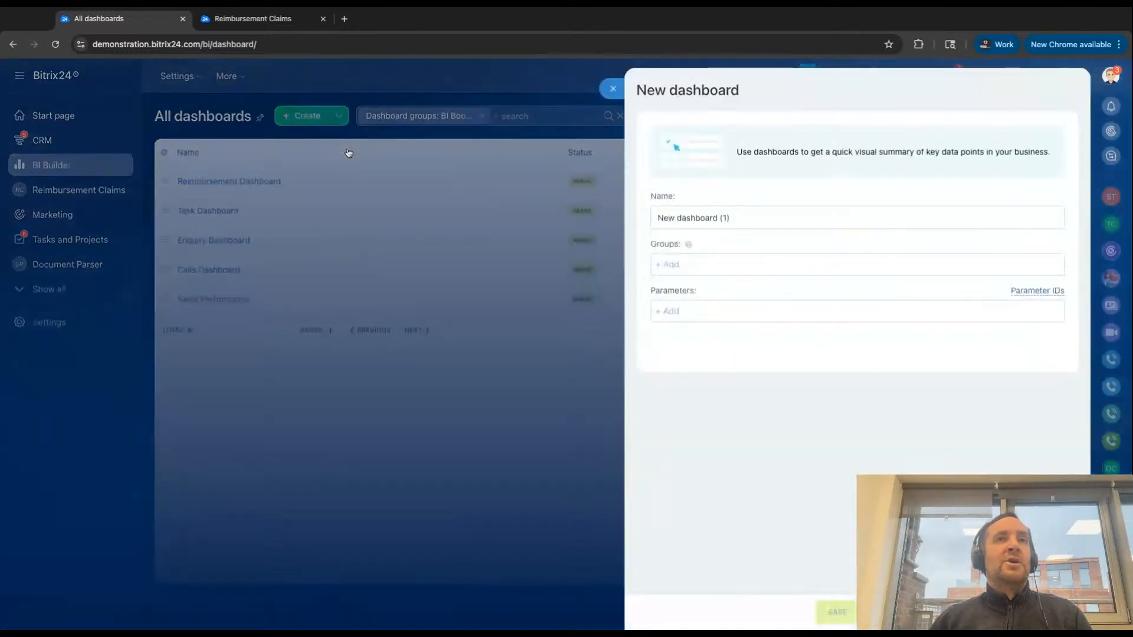
pyautogui.tripleClick(742, 219)
pyautogui.write('Expenses Dashbia')
pyautogui.press('BackSpace')
pyautogui.press('BackSpace')
pyautogui.write('oard')
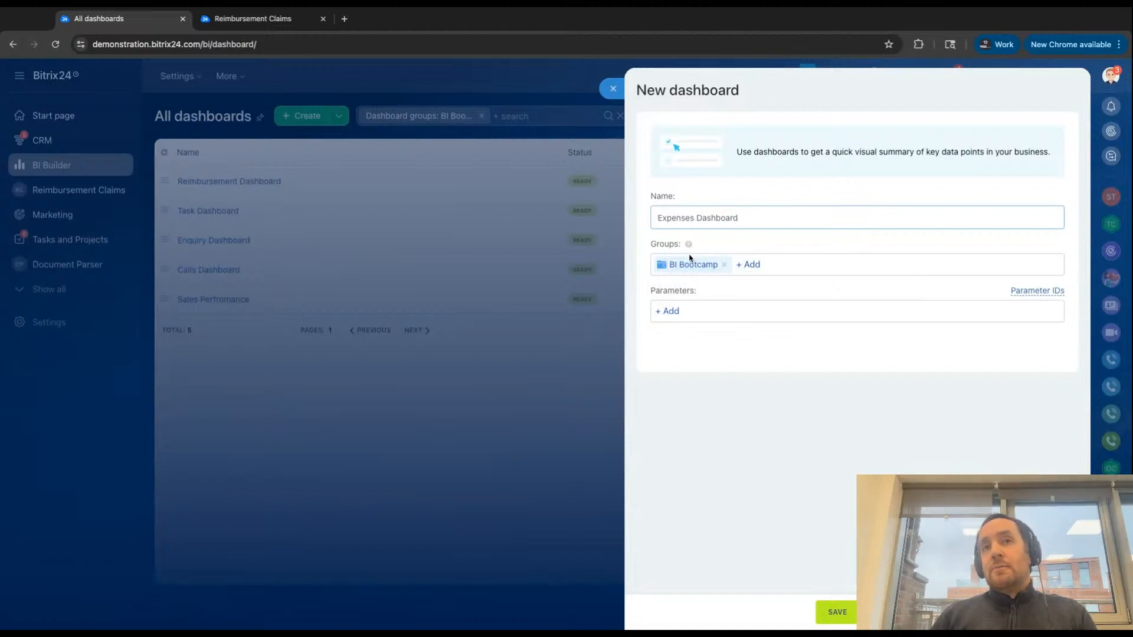
# - Try the Current user ID parameter on the new dashboard and remove it again
pyautogui.click(666, 310)
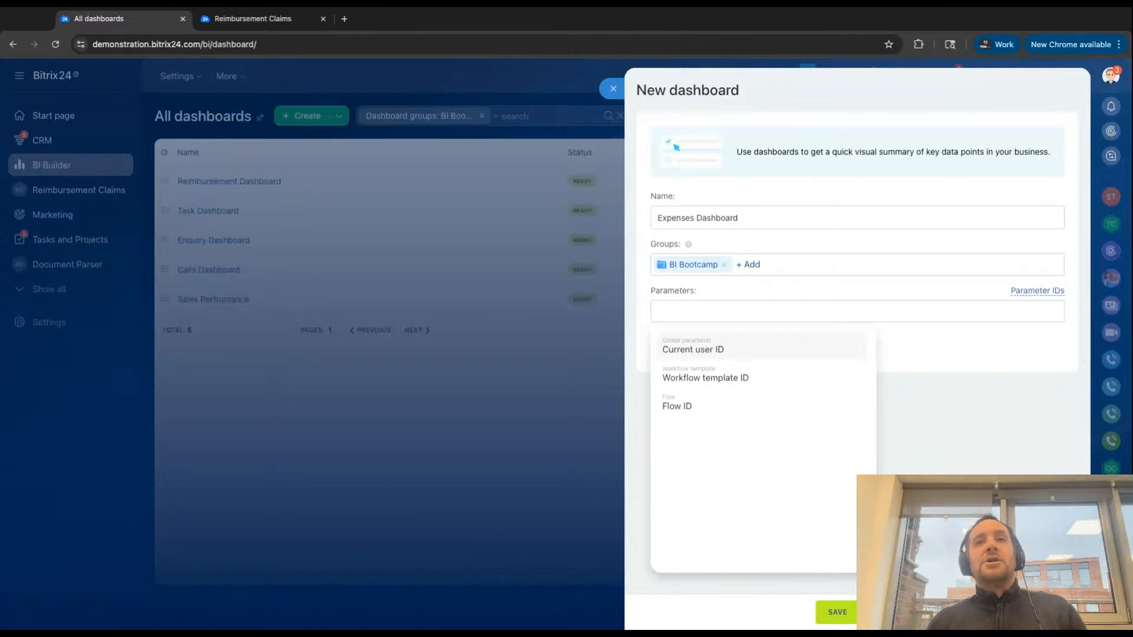
pyautogui.click(708, 347)
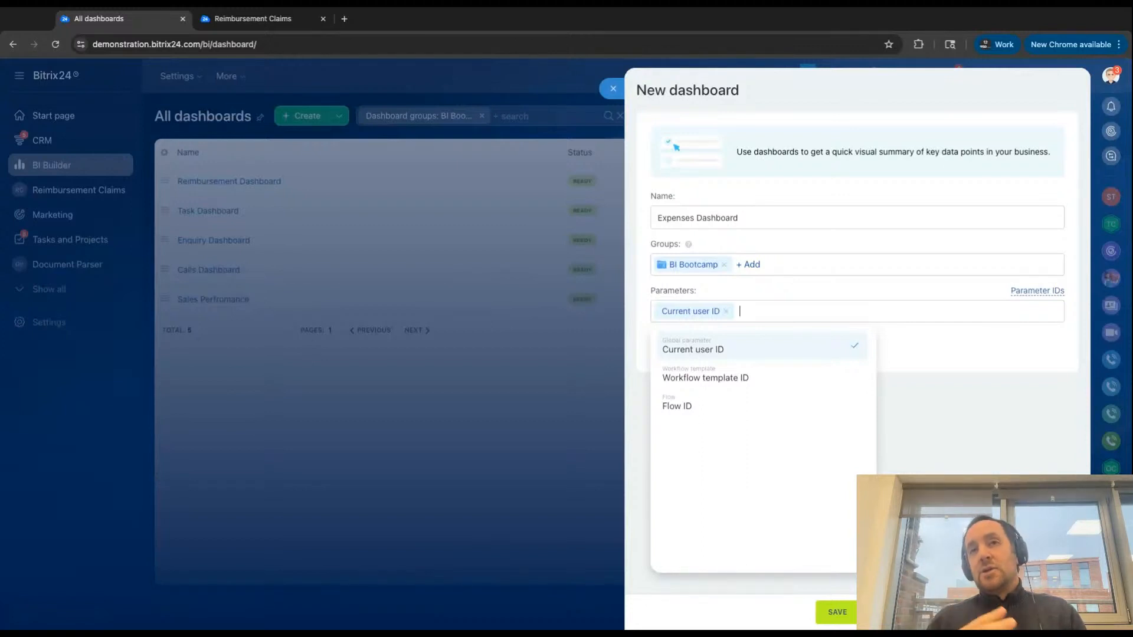
pyautogui.click(726, 312)
pyautogui.moveTo(655, 291); pyautogui.dragTo(716, 294)
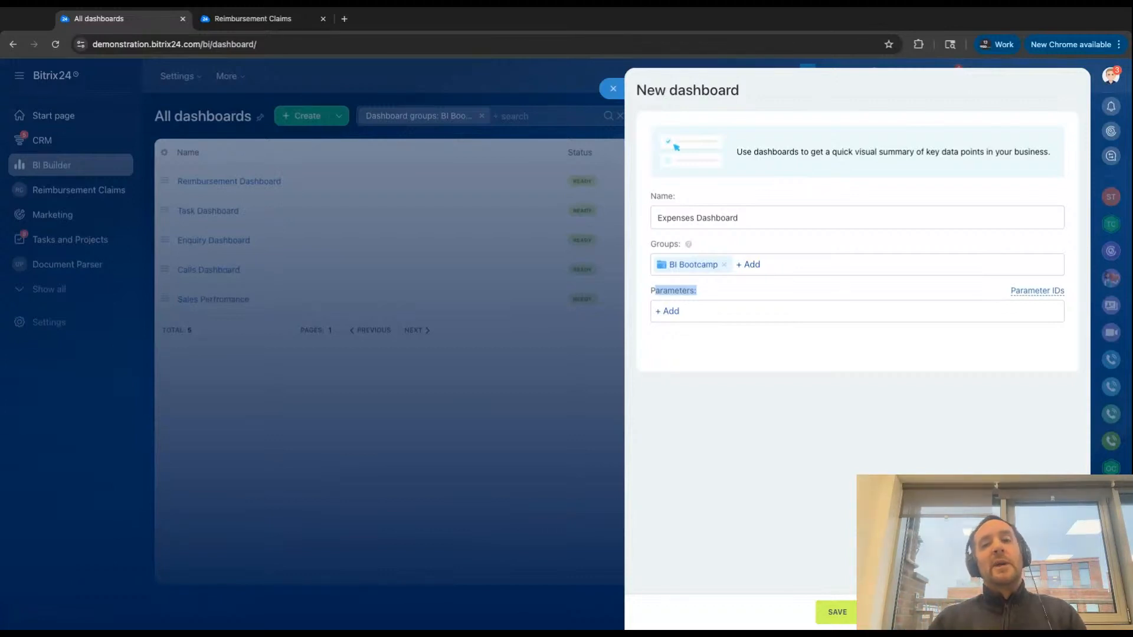
# - Save the new Expenses Dashboard without any parameters
pyautogui.click(843, 620)
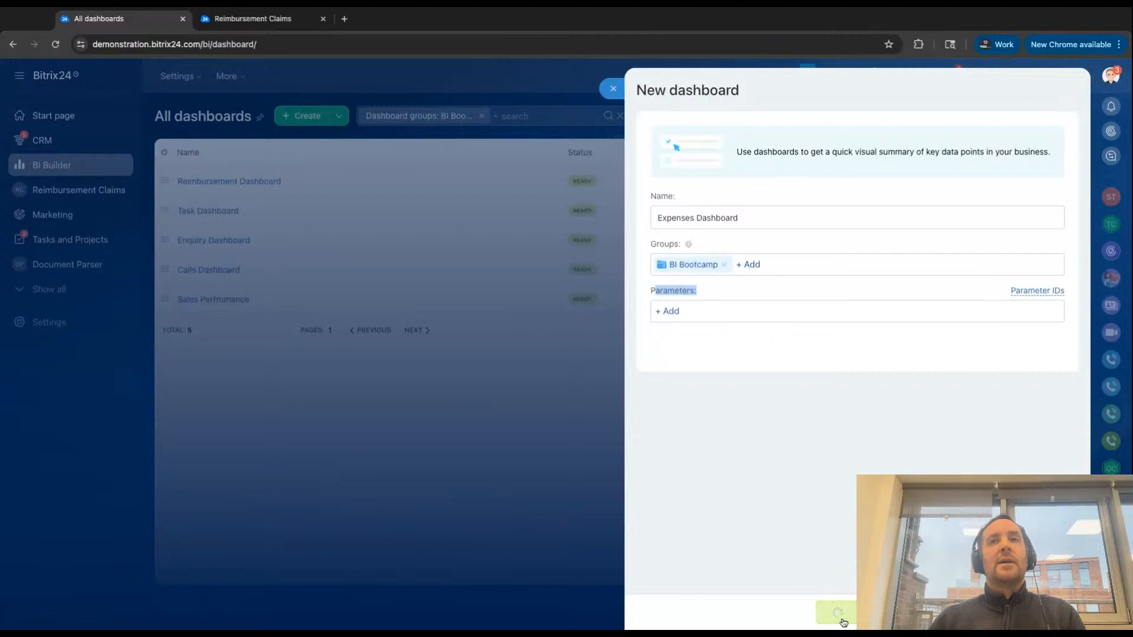
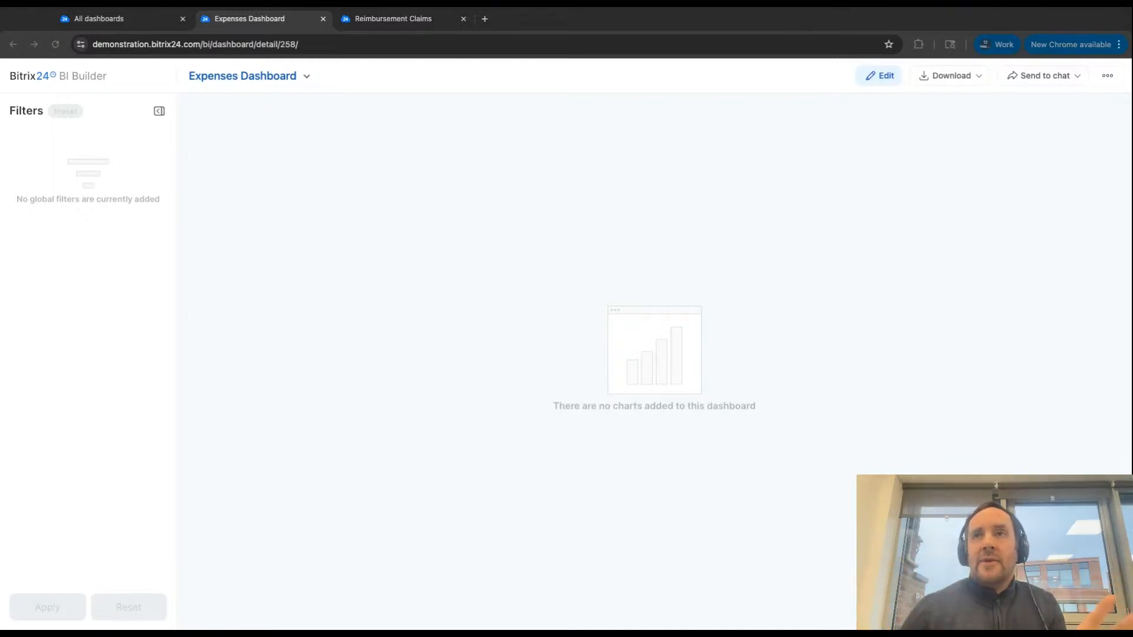
# - Open the Expenses Dashboard for editing in the separate BI Builder workspace
pyautogui.click(882, 80)
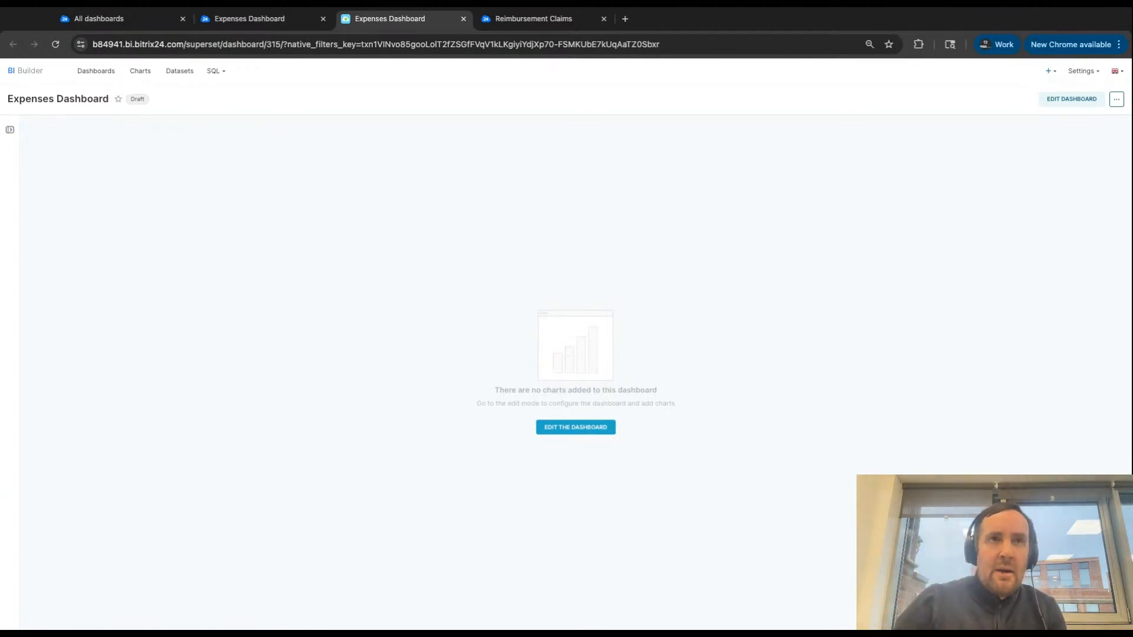
pyautogui.hotkey('ctrl', '+')
pyautogui.hotkey('ctrl', '+')
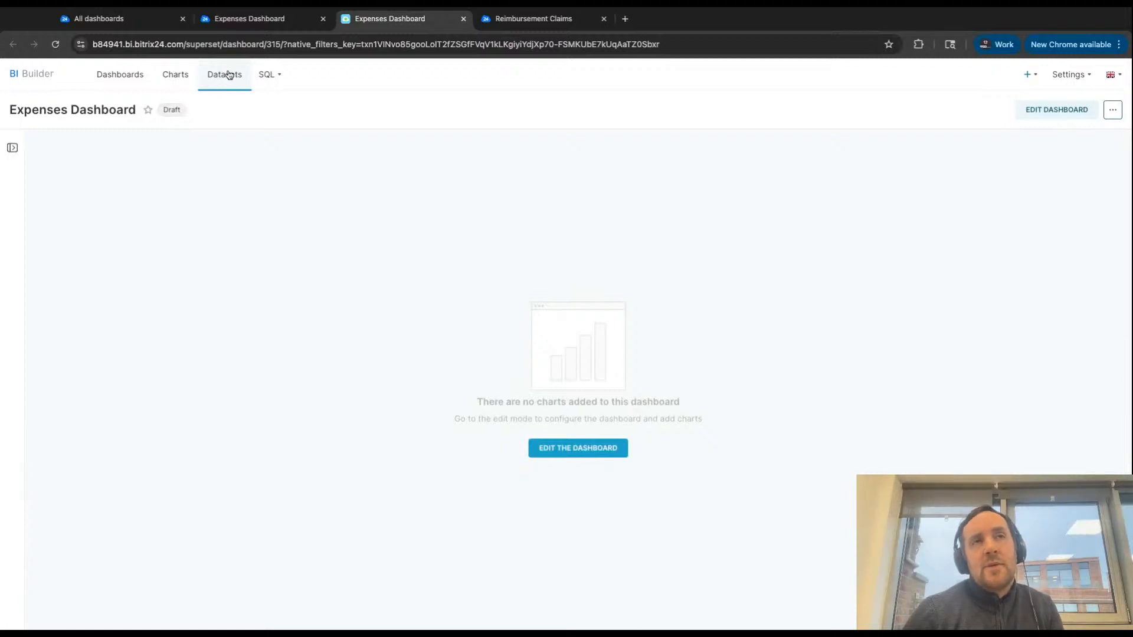
# - Filter the datasets by the name "deal" and open the physical crm_deal dataset as a chart source
pyautogui.moveTo(266, 74)
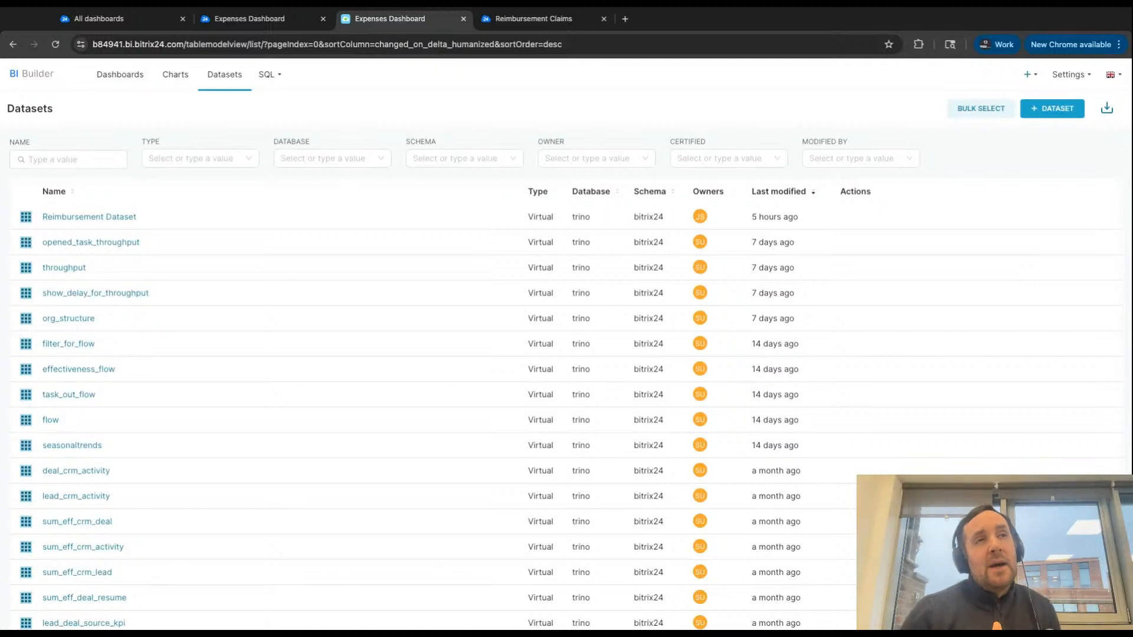
pyautogui.click(66, 159)
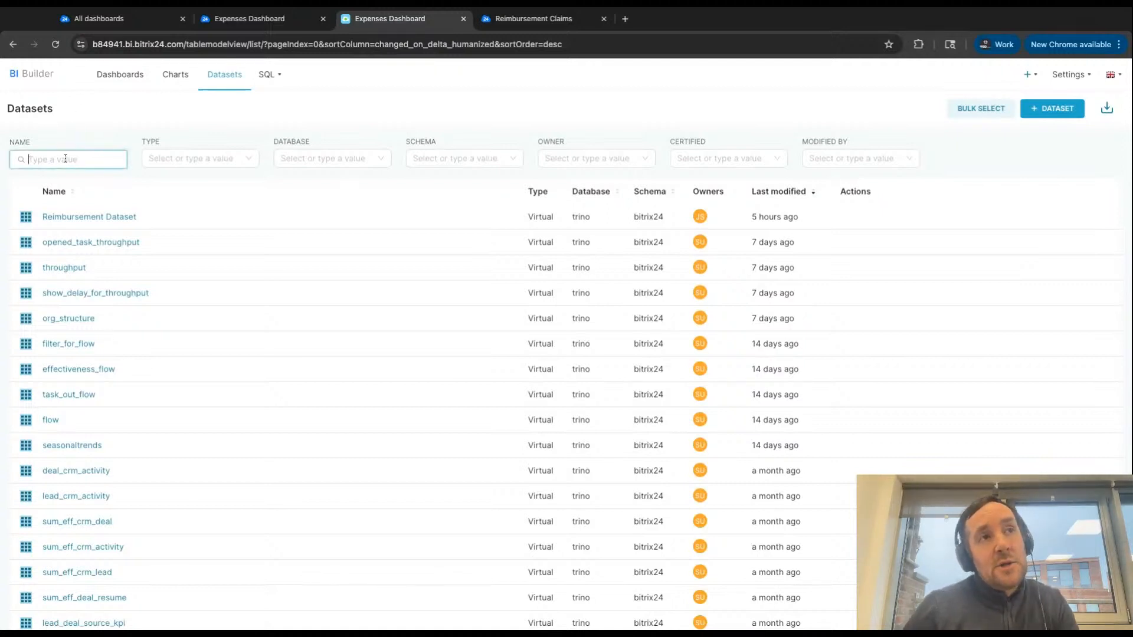
pyautogui.write('deal')
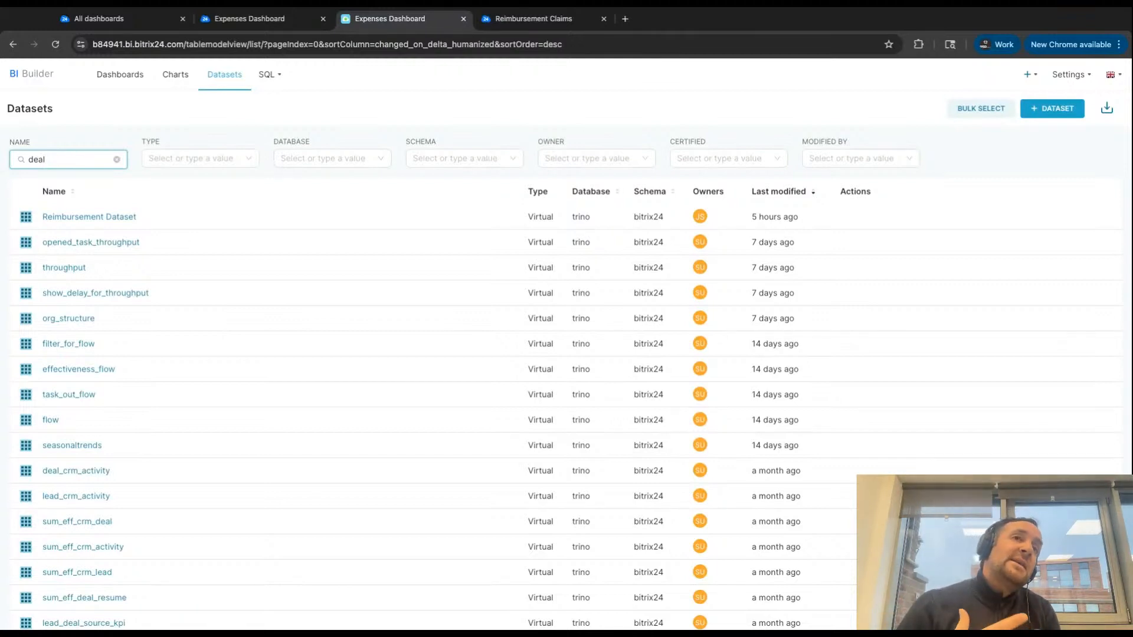
pyautogui.press('Return')
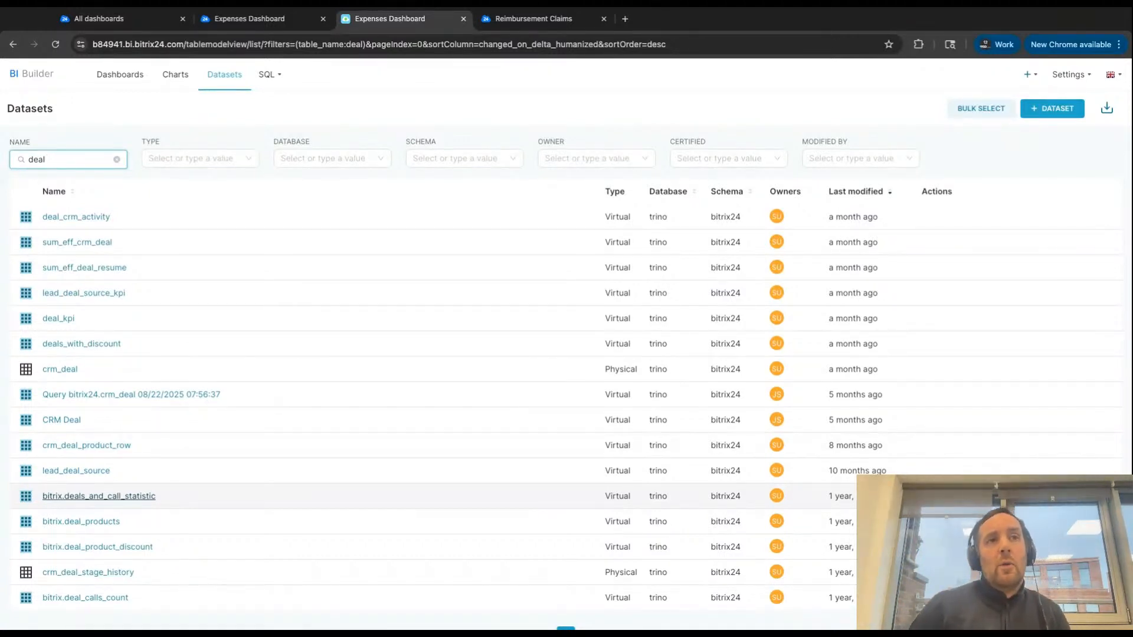
pyautogui.click(61, 371)
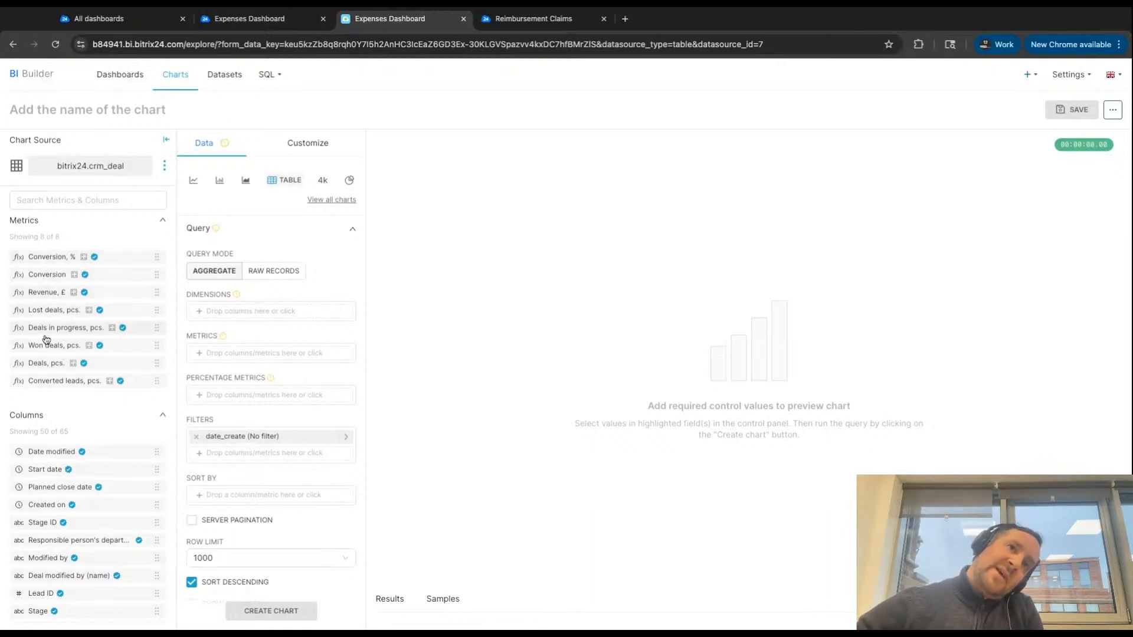
# - Review the crm_deal metrics, collapsing the column list and expanding it again
pyautogui.scroll(-3, 42, 413)
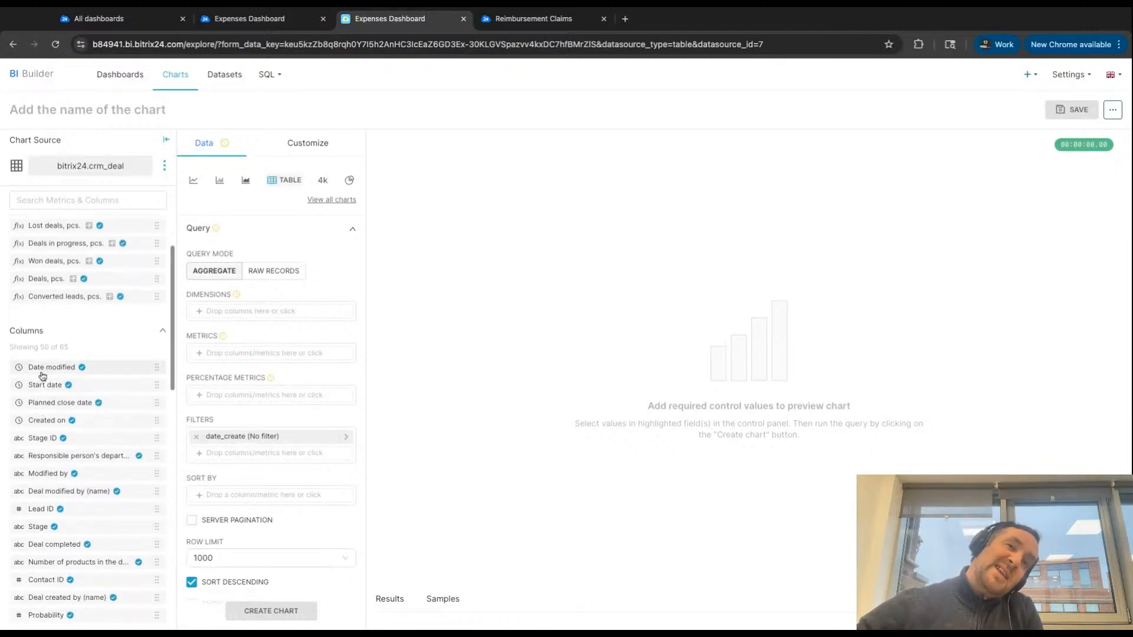
pyautogui.scroll(-1, 42, 384)
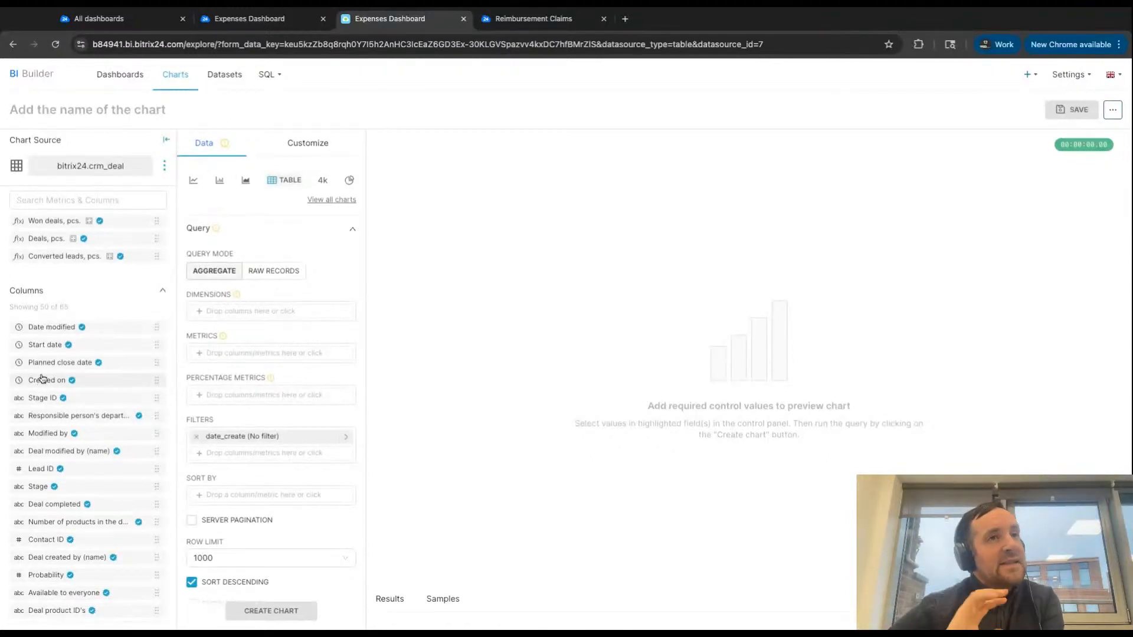
pyautogui.scroll(-1, 49, 343)
pyautogui.scroll(-2, 49, 343)
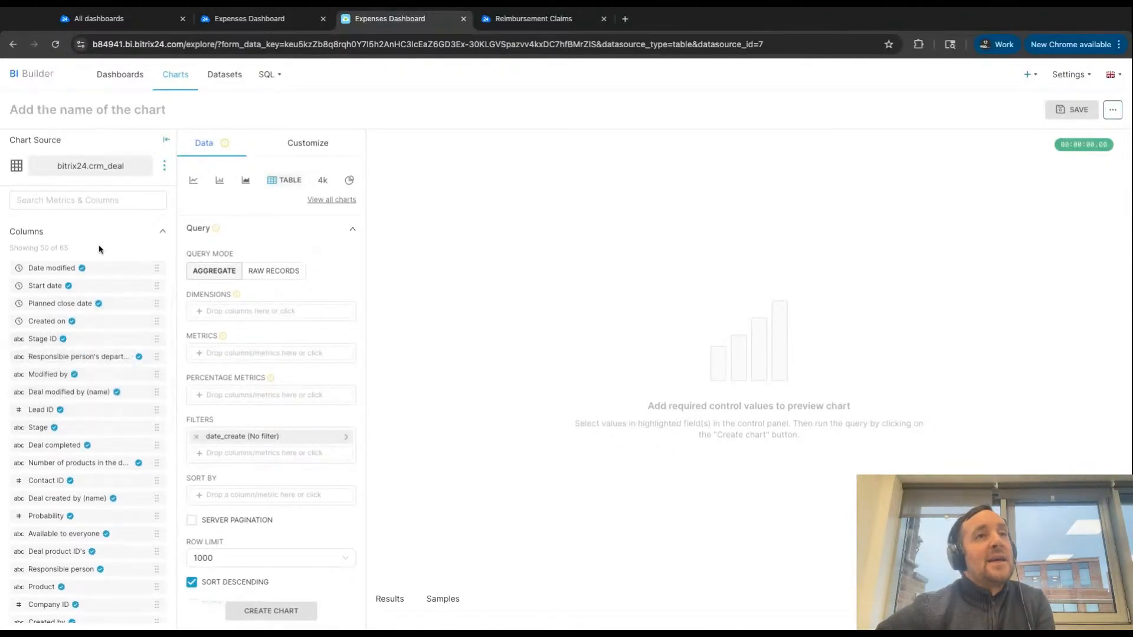
pyautogui.click(13, 236)
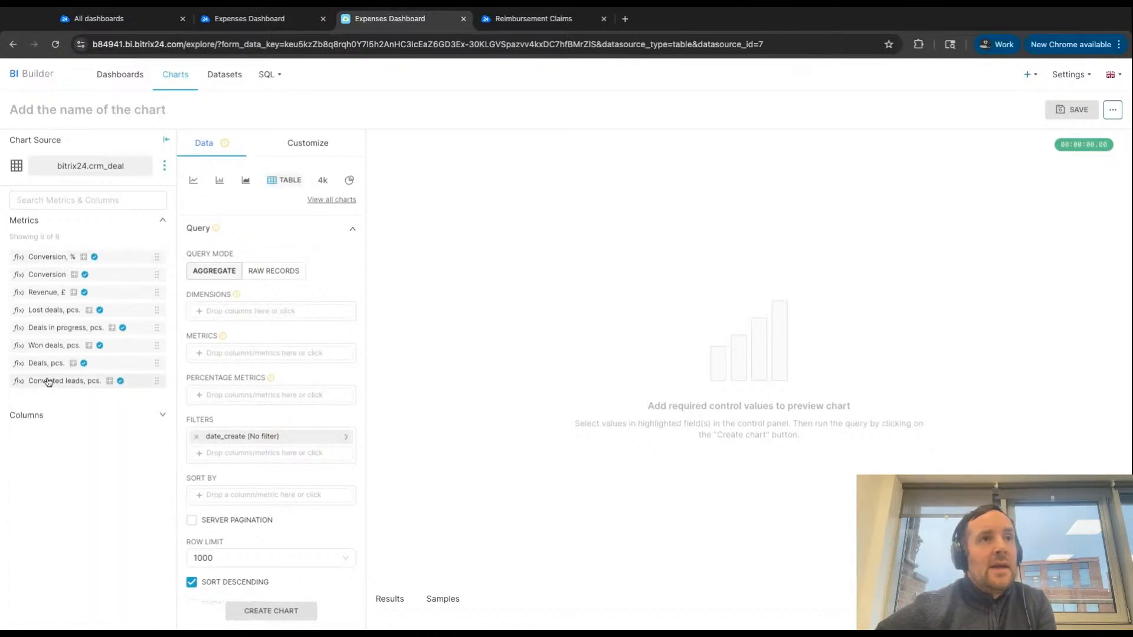
pyautogui.click(67, 418)
# - Examine the columns available in the crm_deal dataset, from the date and stage fields to the pipeline and ad source fields
pyautogui.scroll(-3, 65, 413)
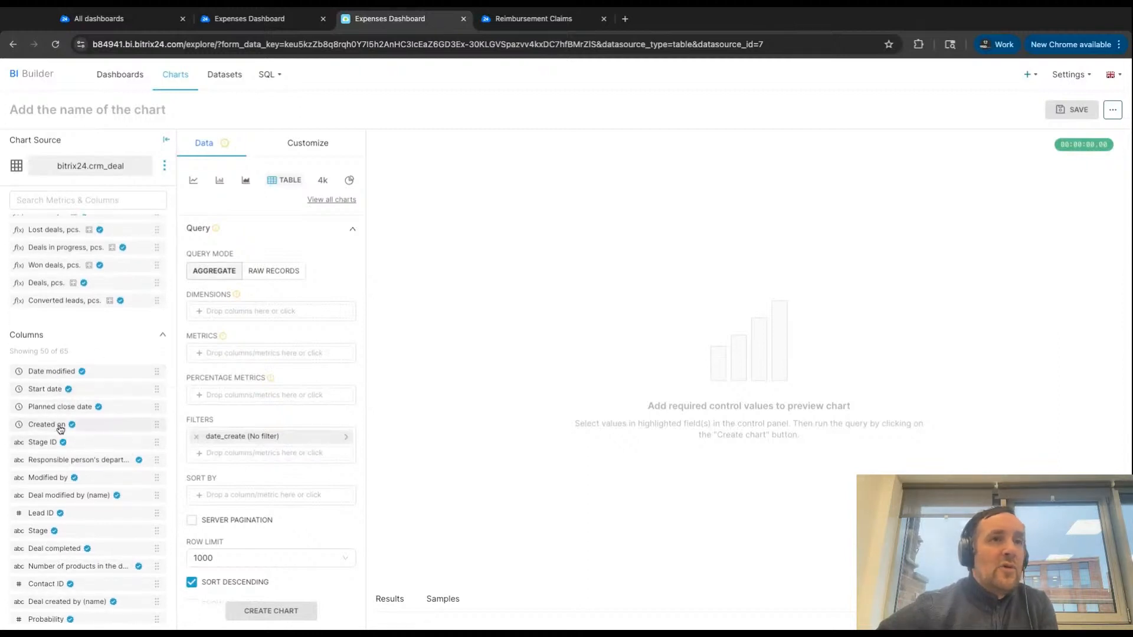
pyautogui.moveTo(65, 432)
pyautogui.scroll(-3, 67, 431)
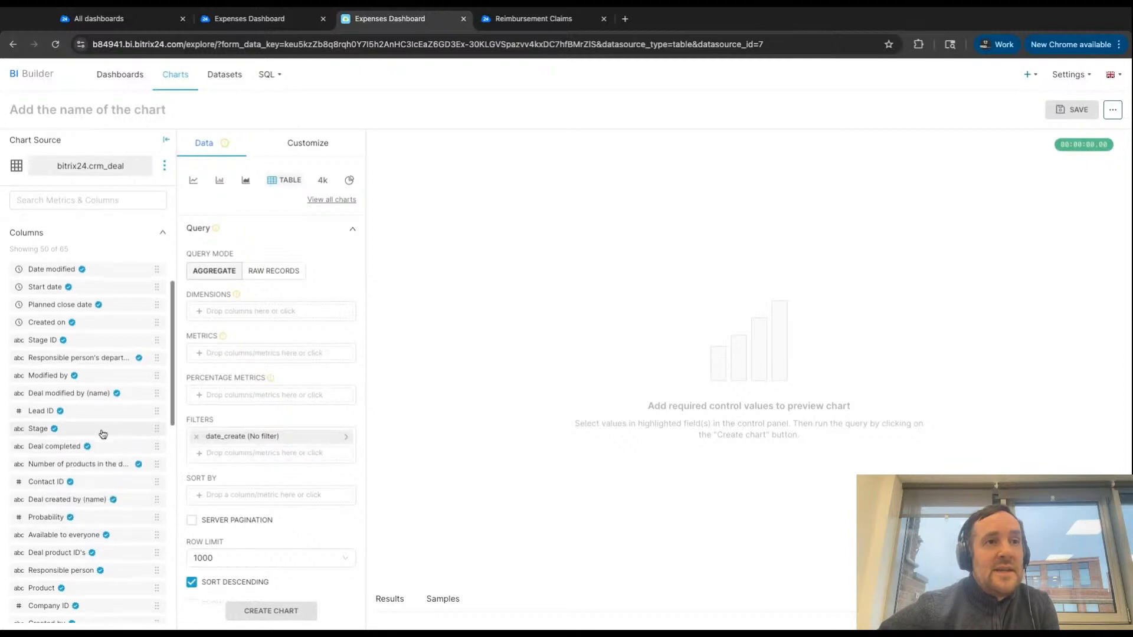
pyautogui.scroll(-2, 100, 434)
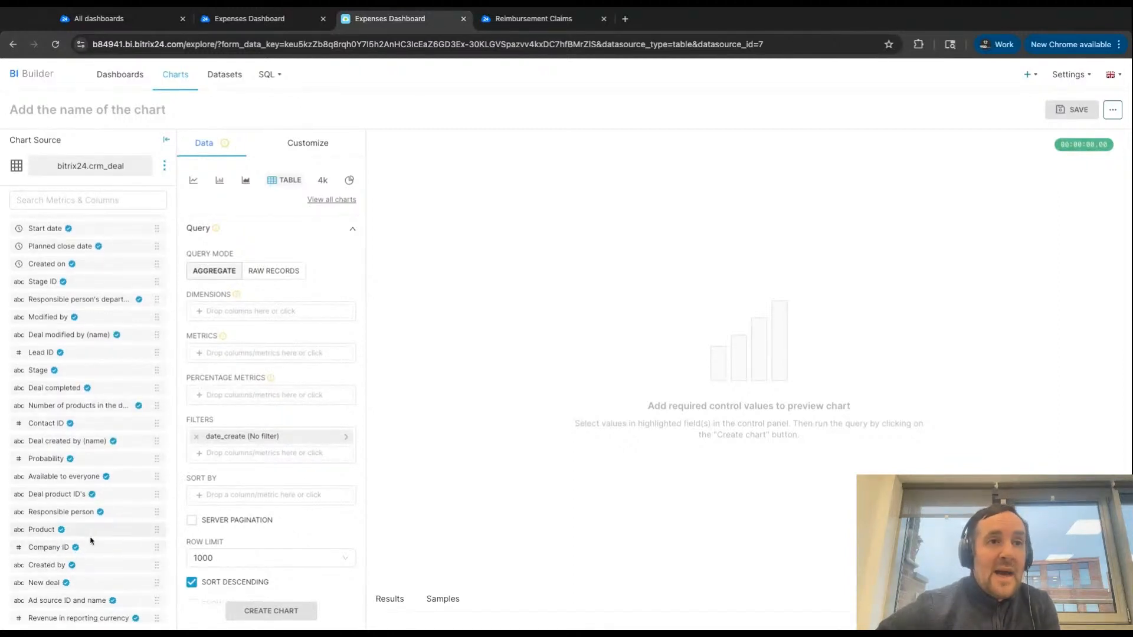
pyautogui.moveTo(59, 533)
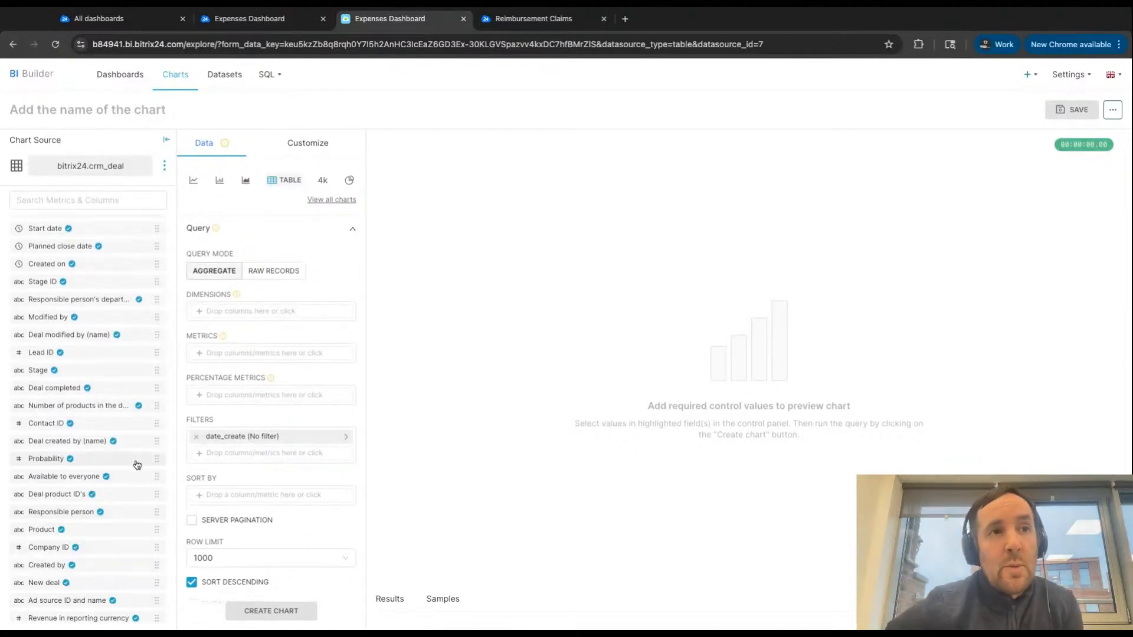
pyautogui.scroll(-3, 83, 292)
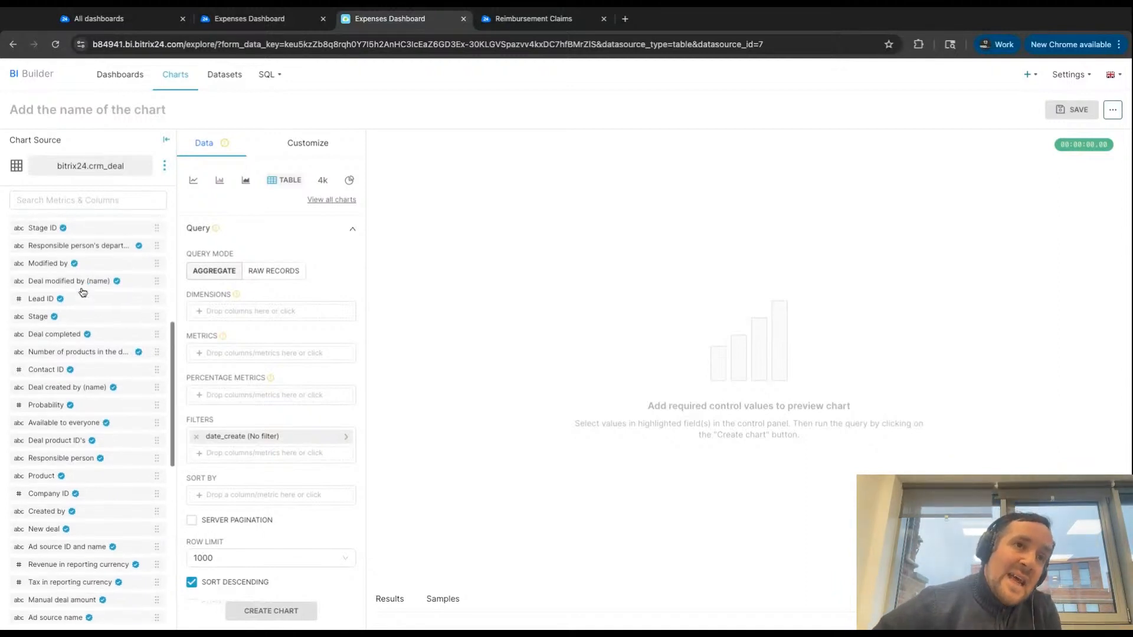
pyautogui.scroll(-4, 83, 292)
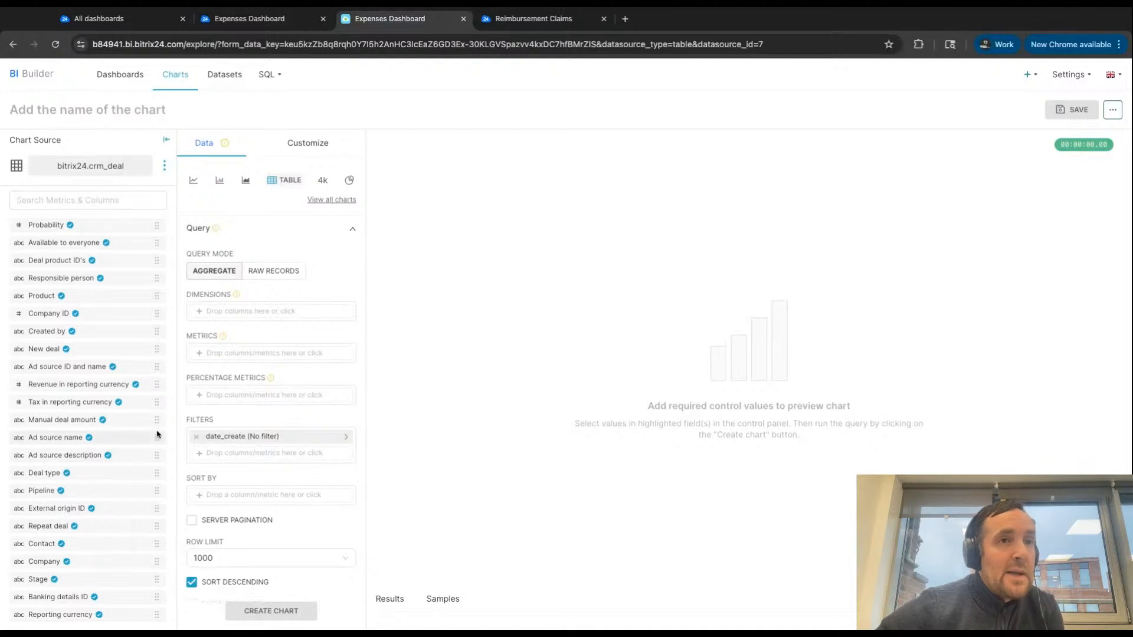
pyautogui.scroll(-2, 158, 437)
pyautogui.scroll(-1, 158, 436)
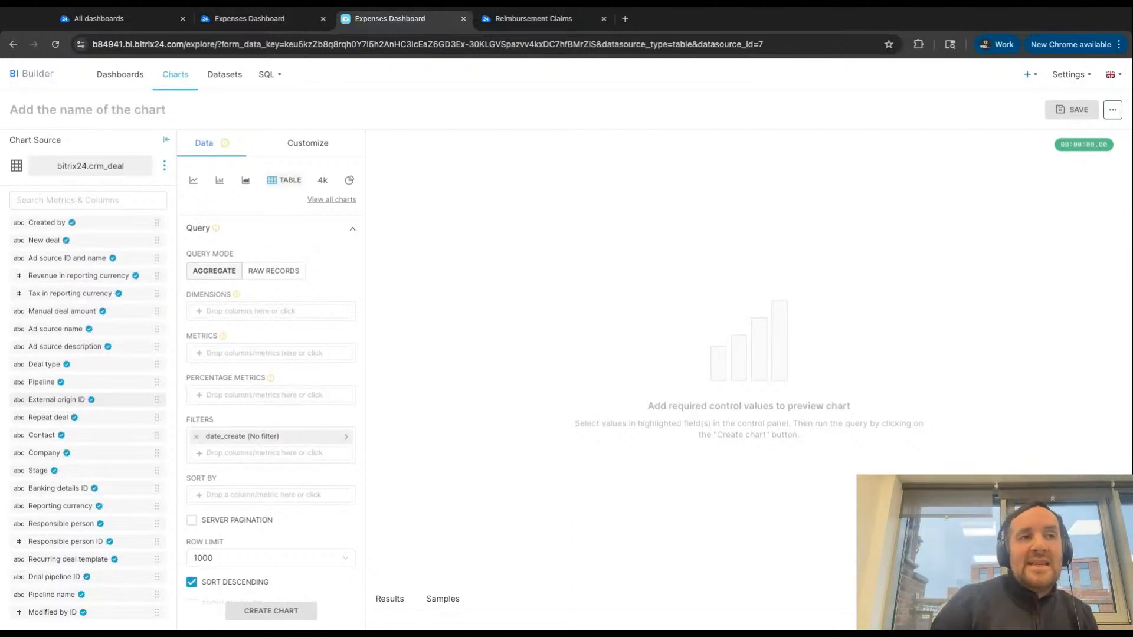
pyautogui.scroll(2, 85, 344)
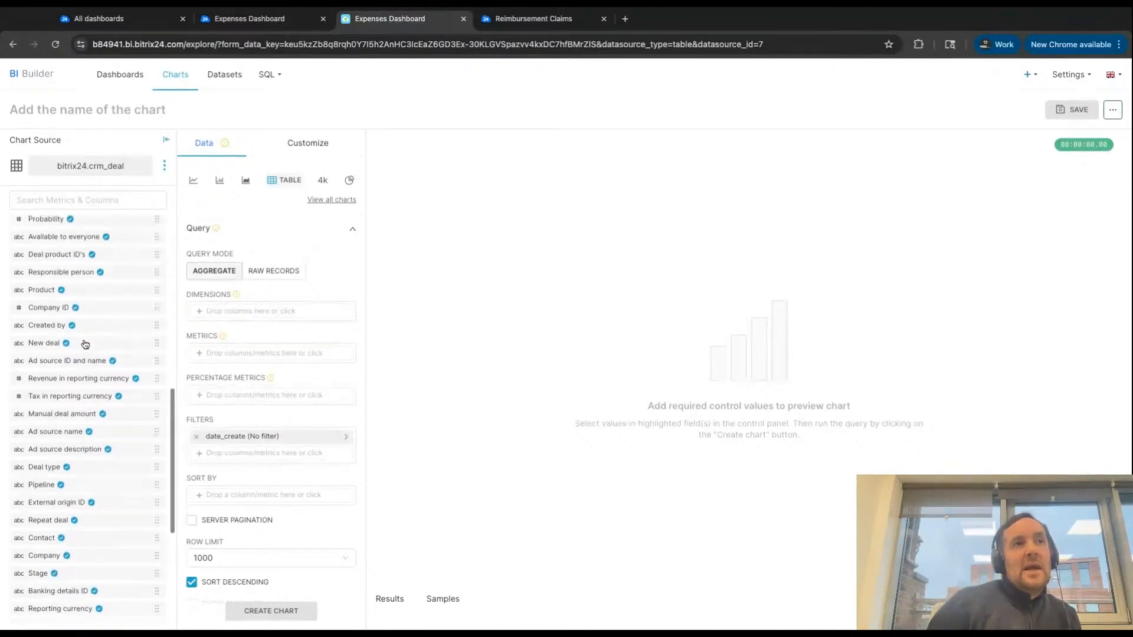
pyautogui.scroll(-4, 86, 344)
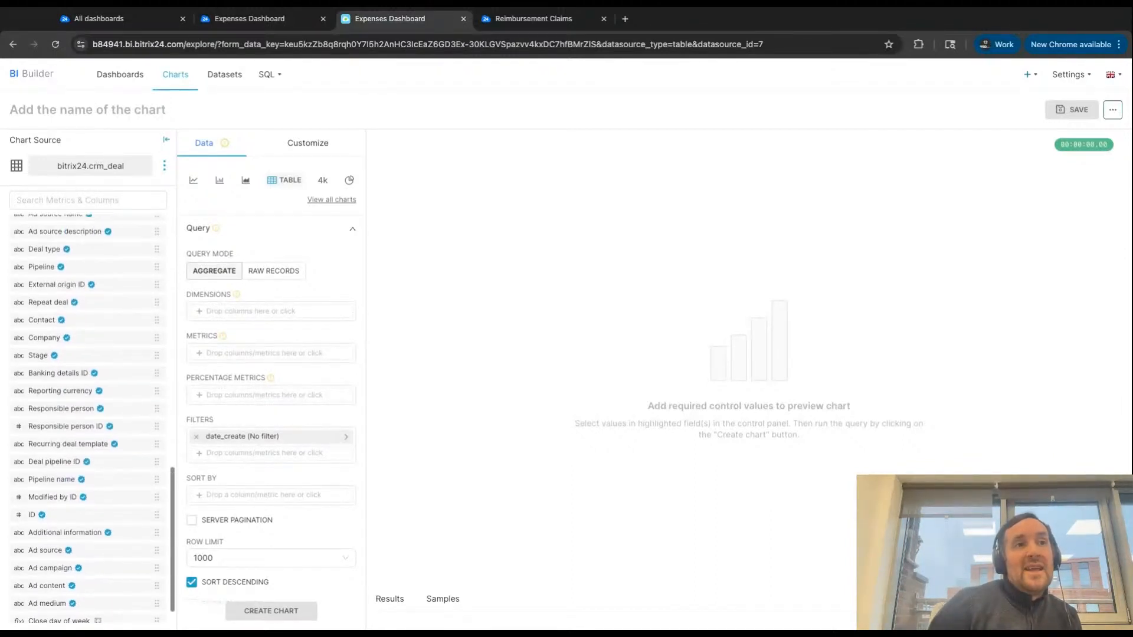
pyautogui.scroll(3, 58, 452)
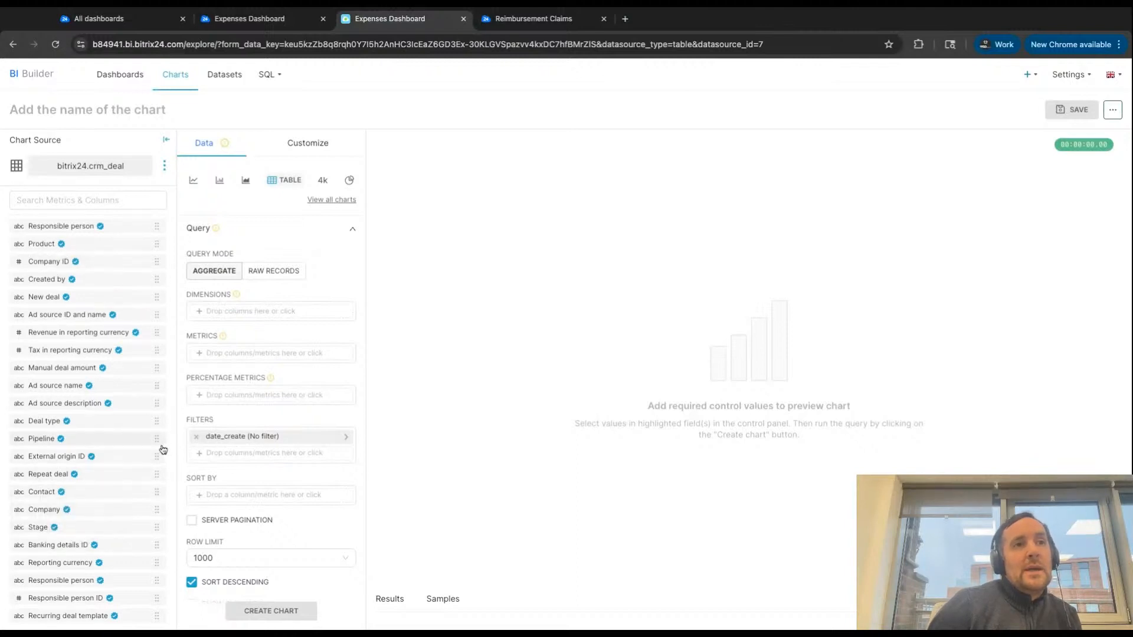
pyautogui.scroll(2, 161, 446)
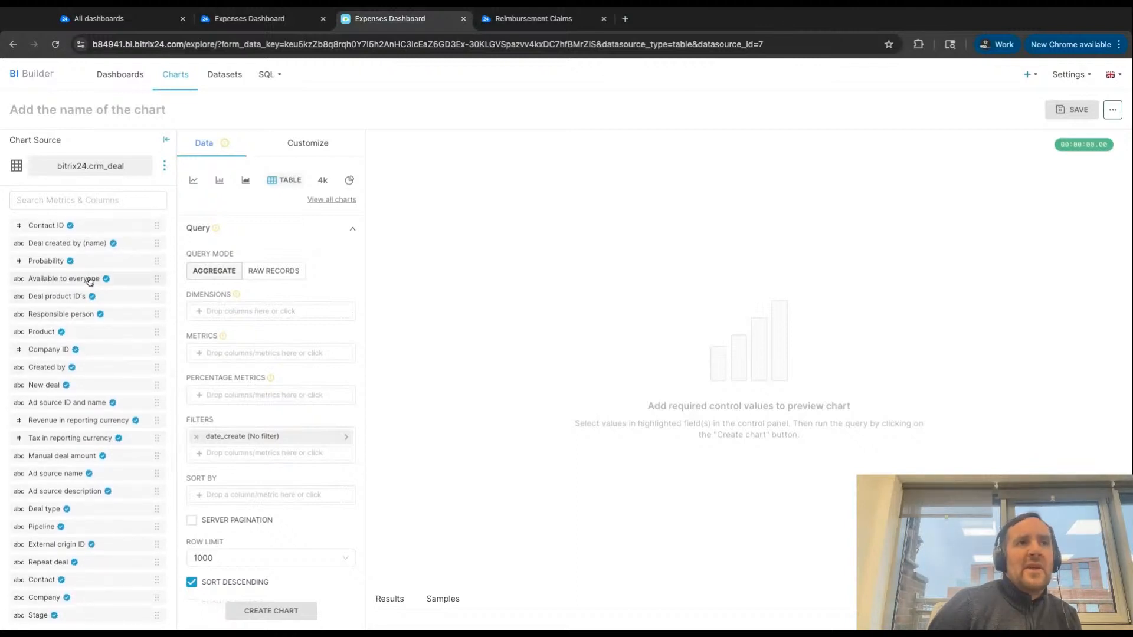
pyautogui.scroll(4, 90, 281)
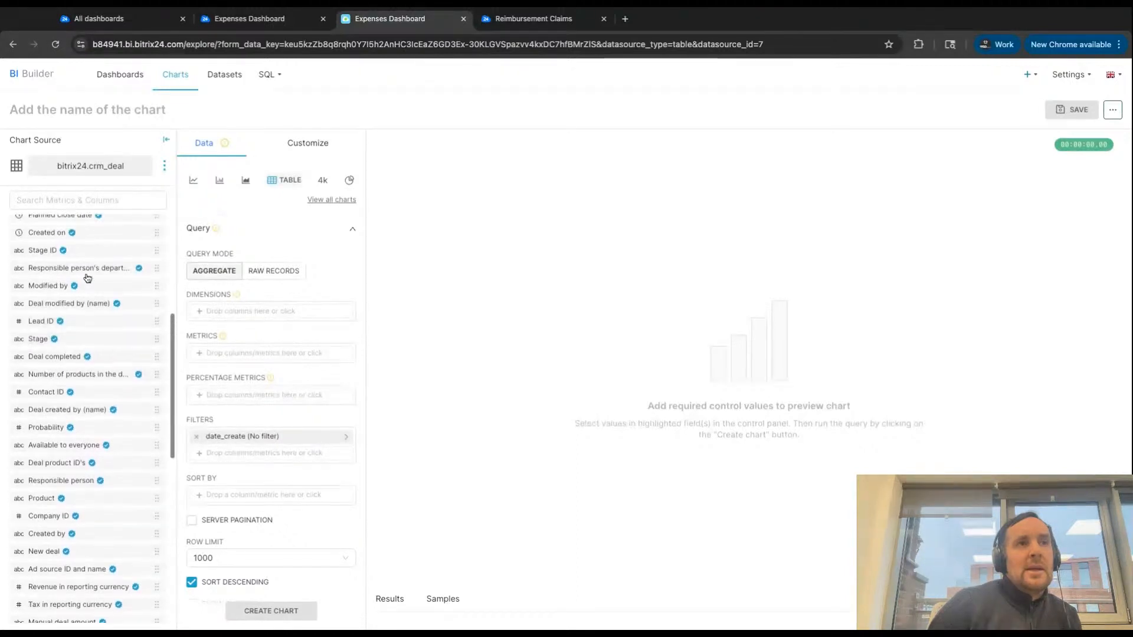
pyautogui.scroll(3, 88, 278)
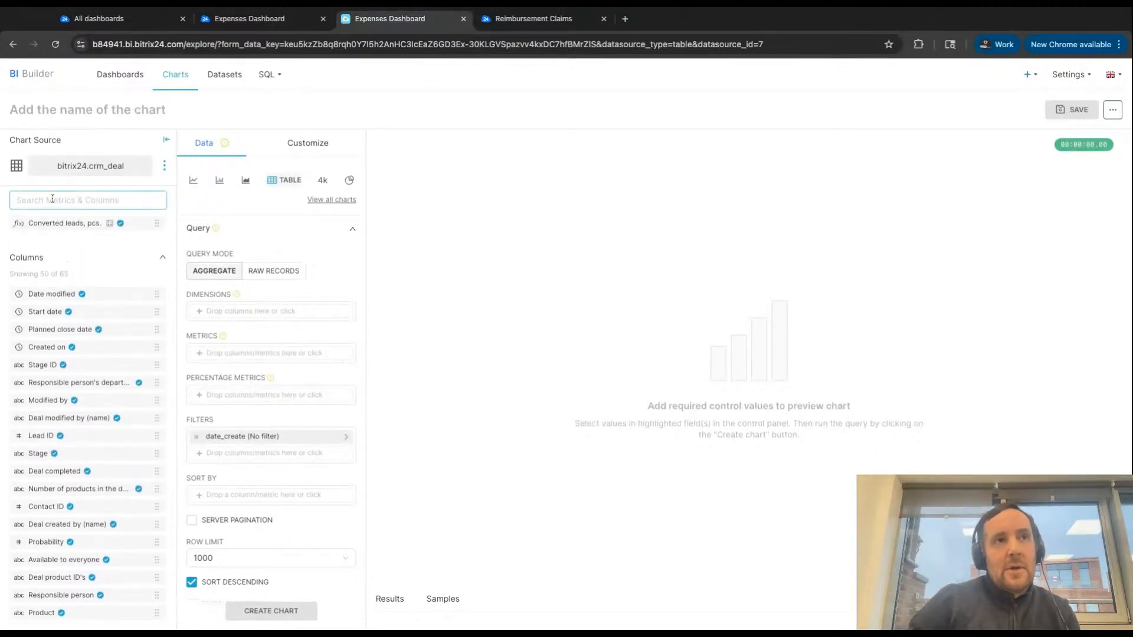
# - Search the crm_deal metrics and columns for "amount" and clear the search
pyautogui.write('amou')
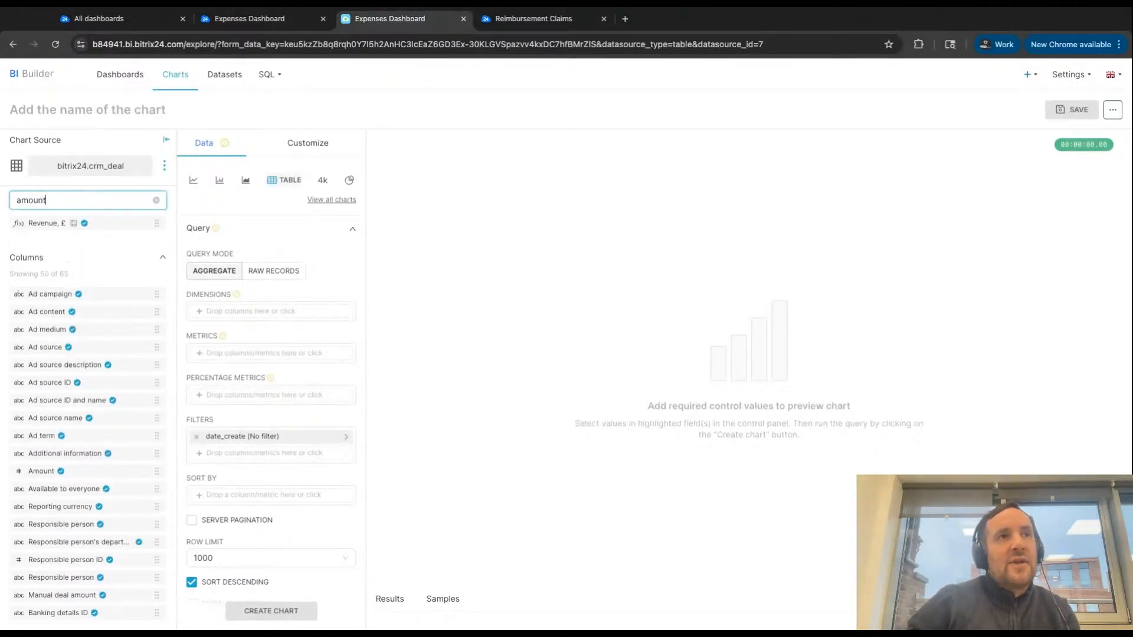
pyautogui.write('nt')
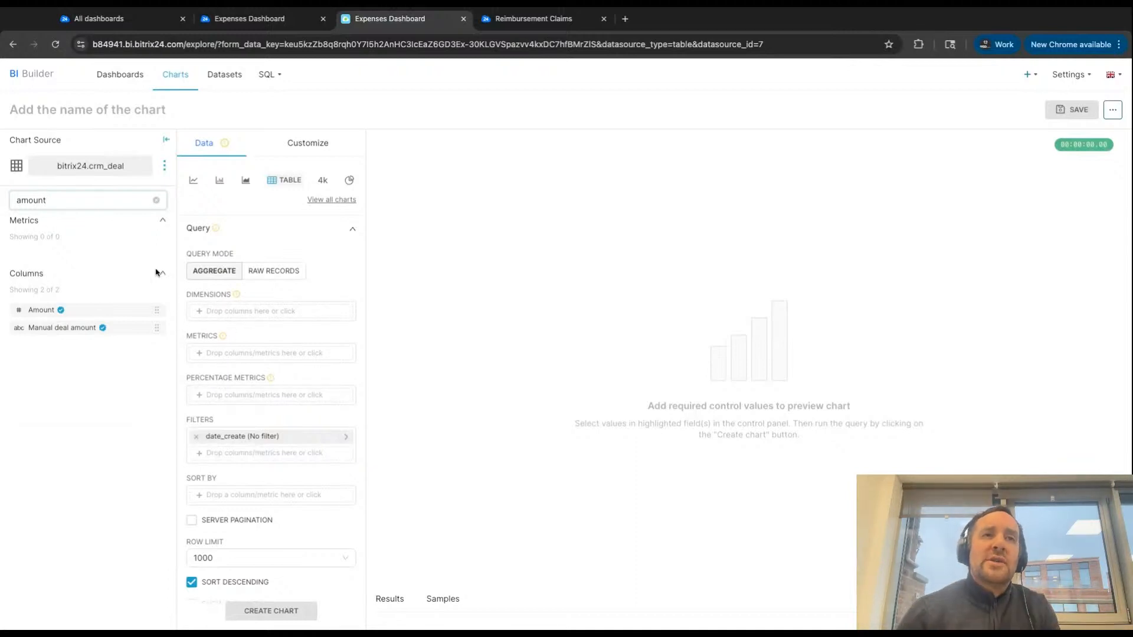
pyautogui.click(156, 201)
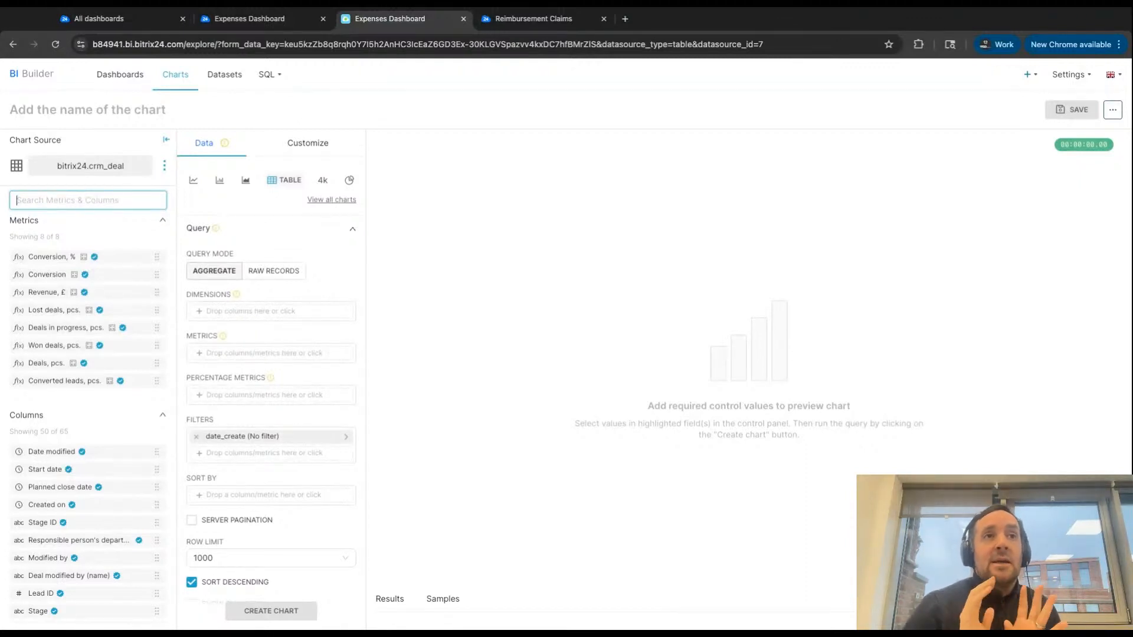
# - Return to the dataset list and look through the existing charts, with their types, source datasets and dashboards
pyautogui.click(231, 79)
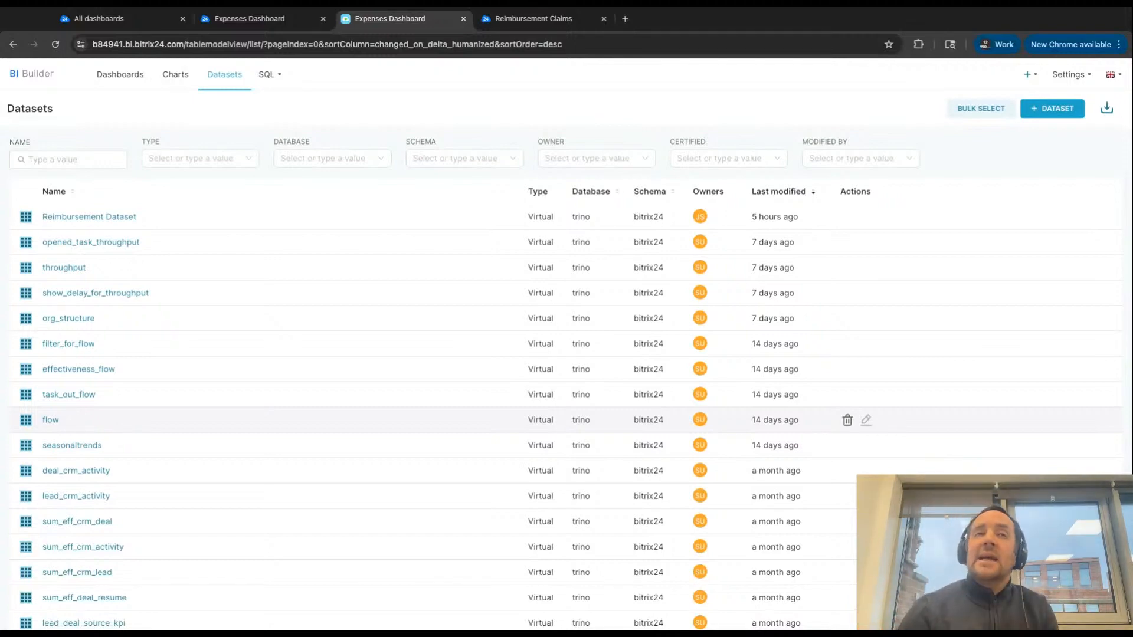
pyautogui.click(172, 82)
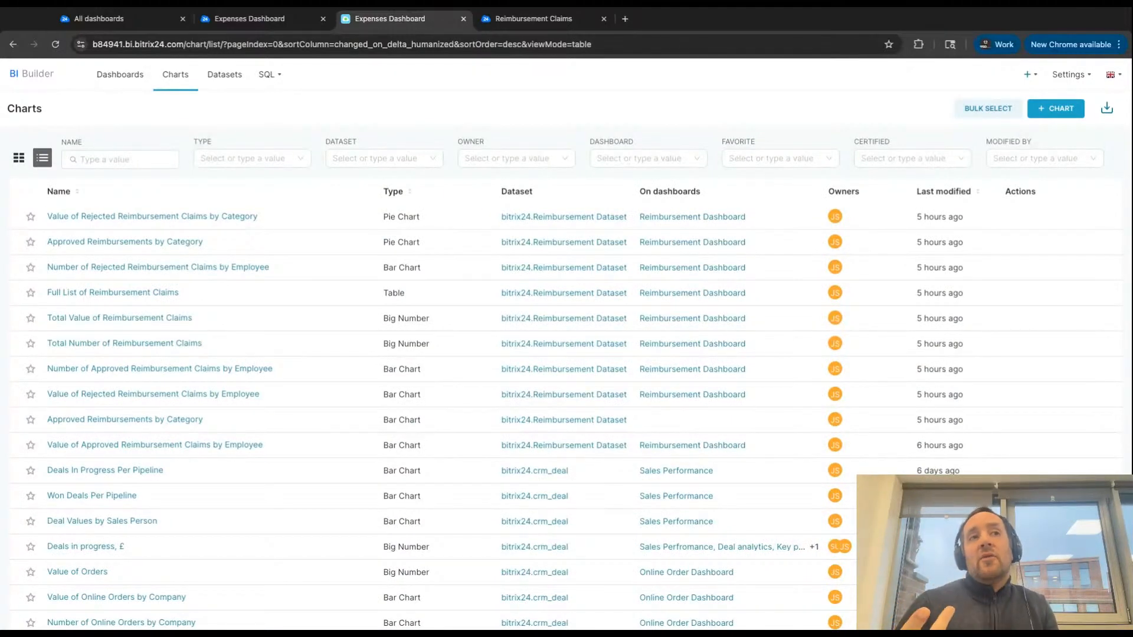
pyautogui.scroll(-2, 211, 342)
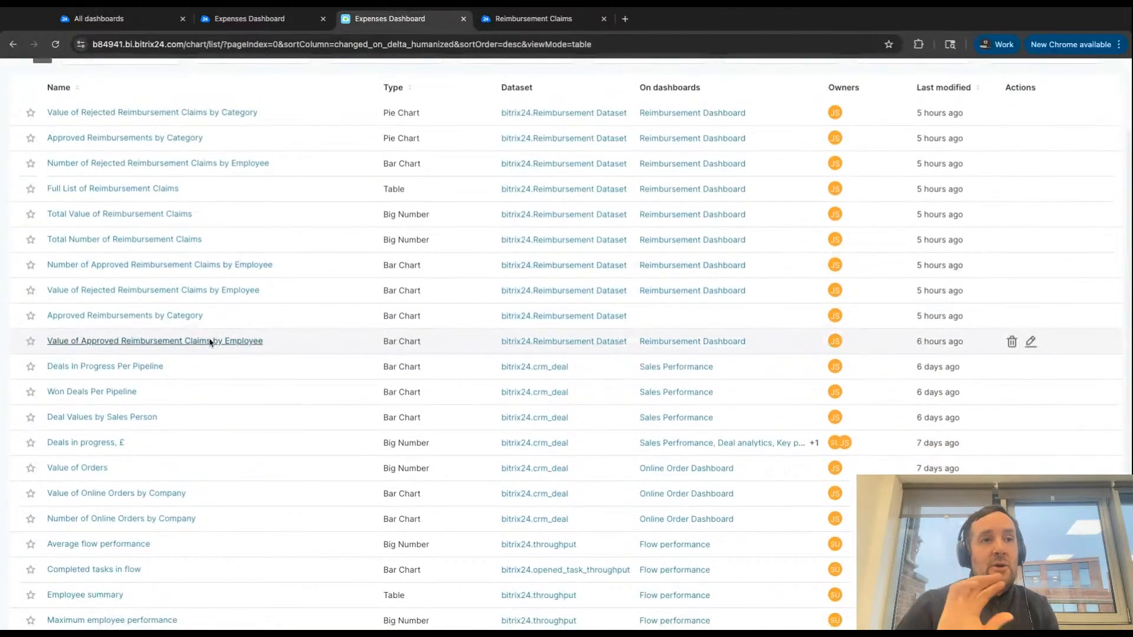
pyautogui.scroll(-2, 210, 342)
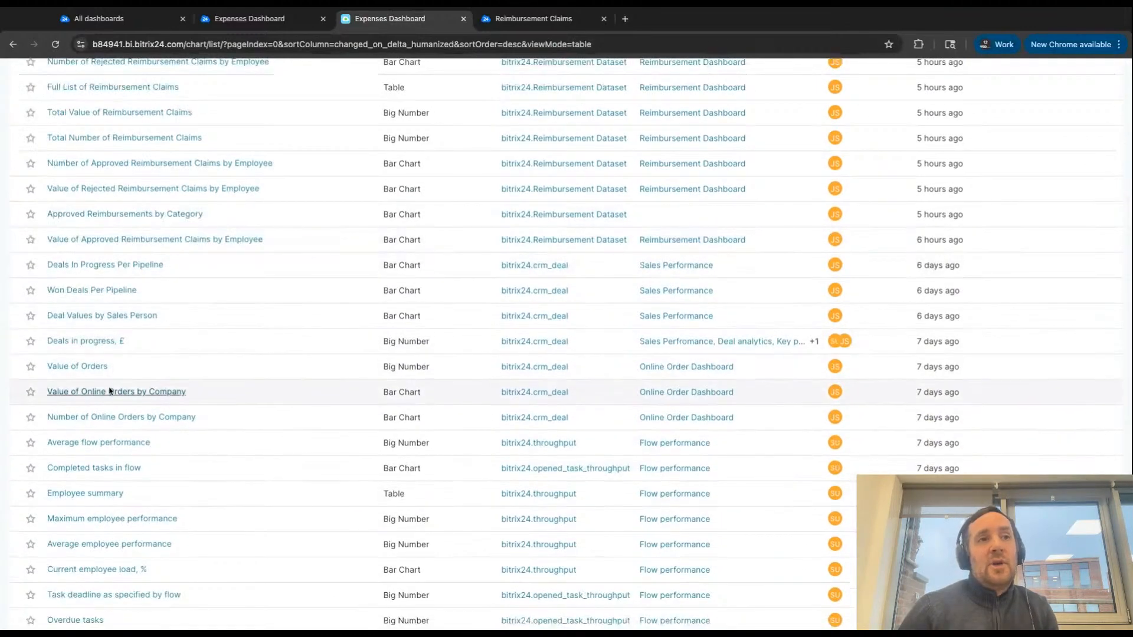
# - Open the "Deals in progress, £" chart and view its Save as option and dashboard choices, then dismiss the save dialog
pyautogui.click(69, 346)
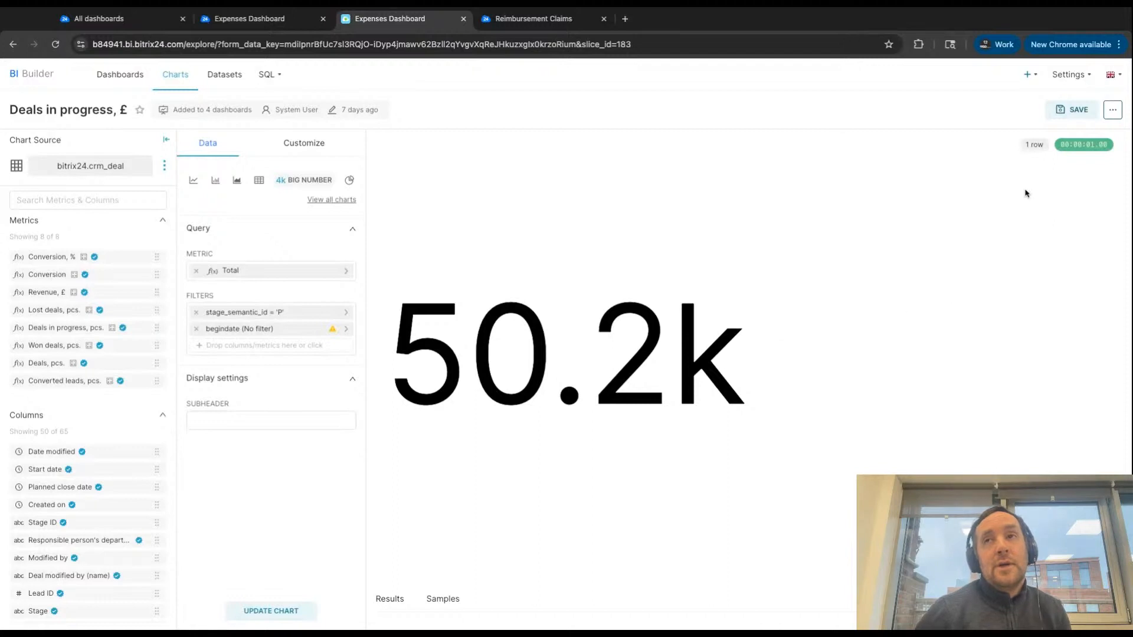
pyautogui.click(1066, 115)
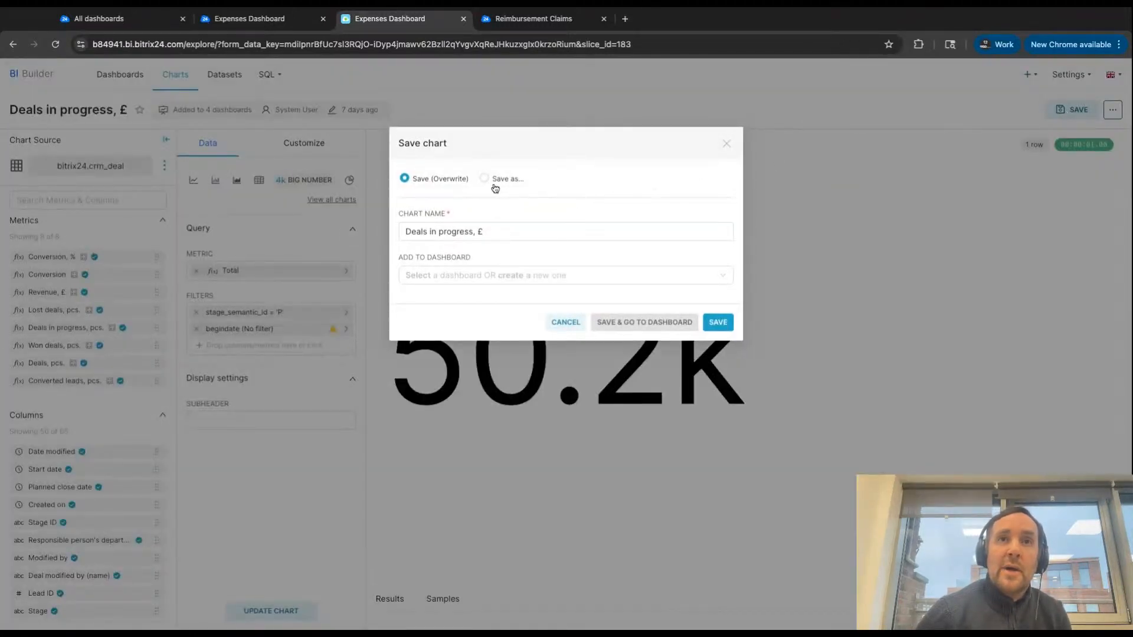
pyautogui.click(484, 179)
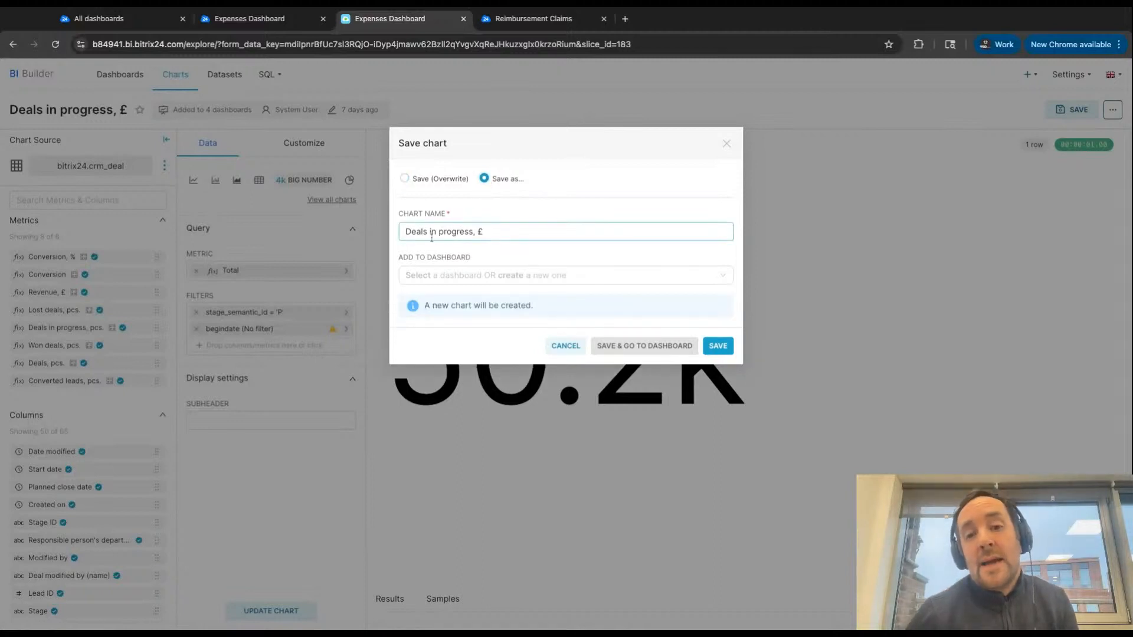
pyautogui.click(484, 274)
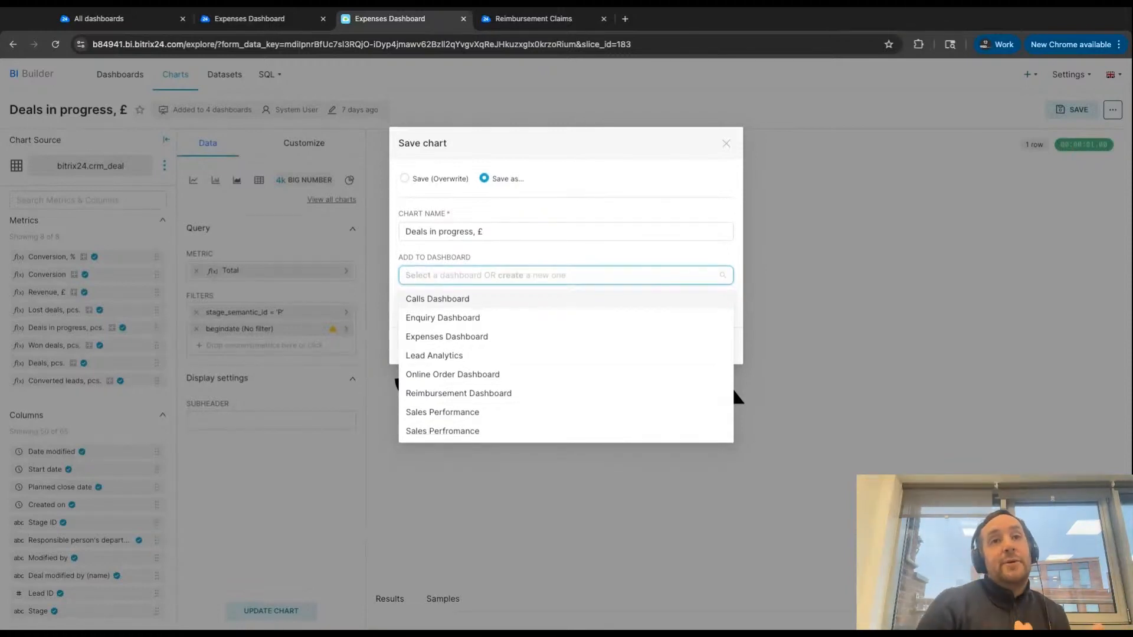
pyautogui.click(726, 143)
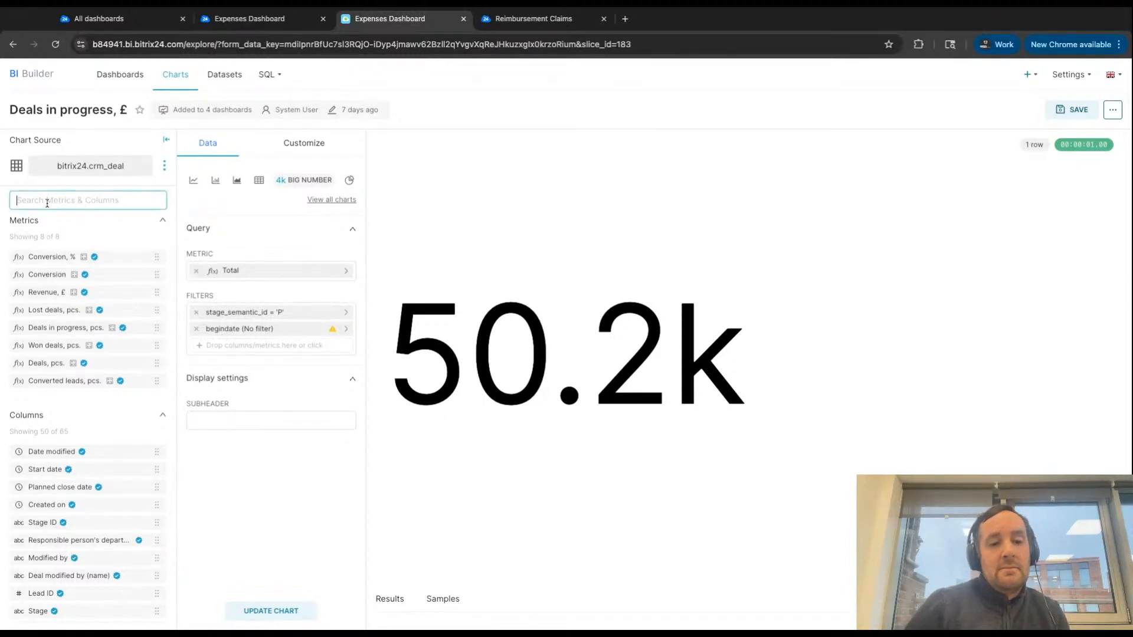
# - Try replacing the chart's begindate filter with Planned close date set to No filter, and return to the chart list without saving
pyautogui.write('clos')
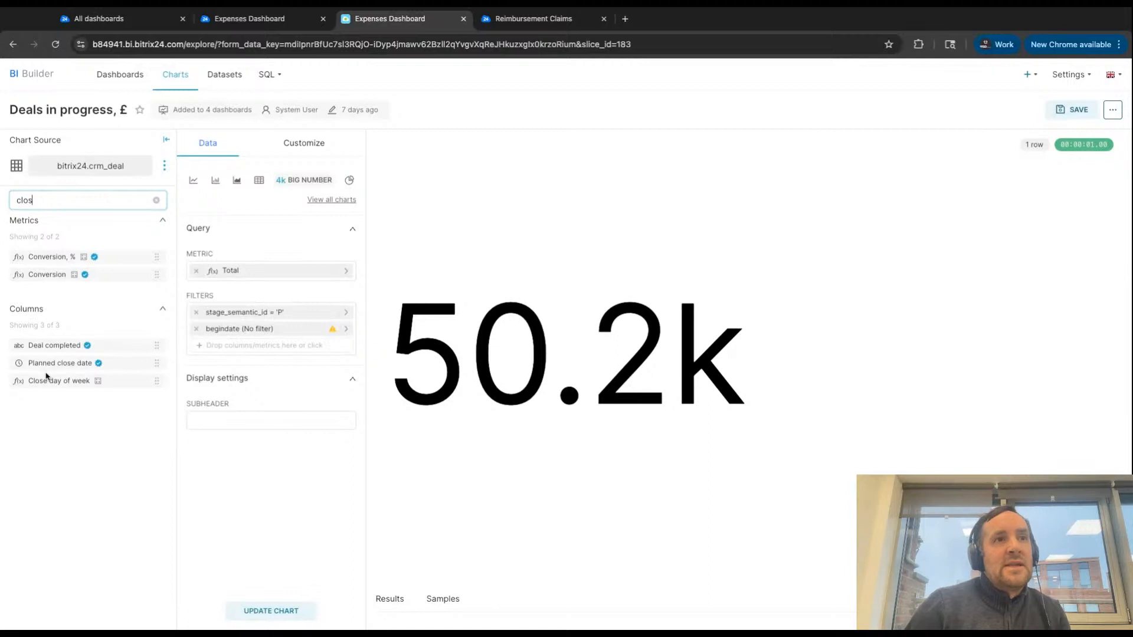
pyautogui.moveTo(70, 361)
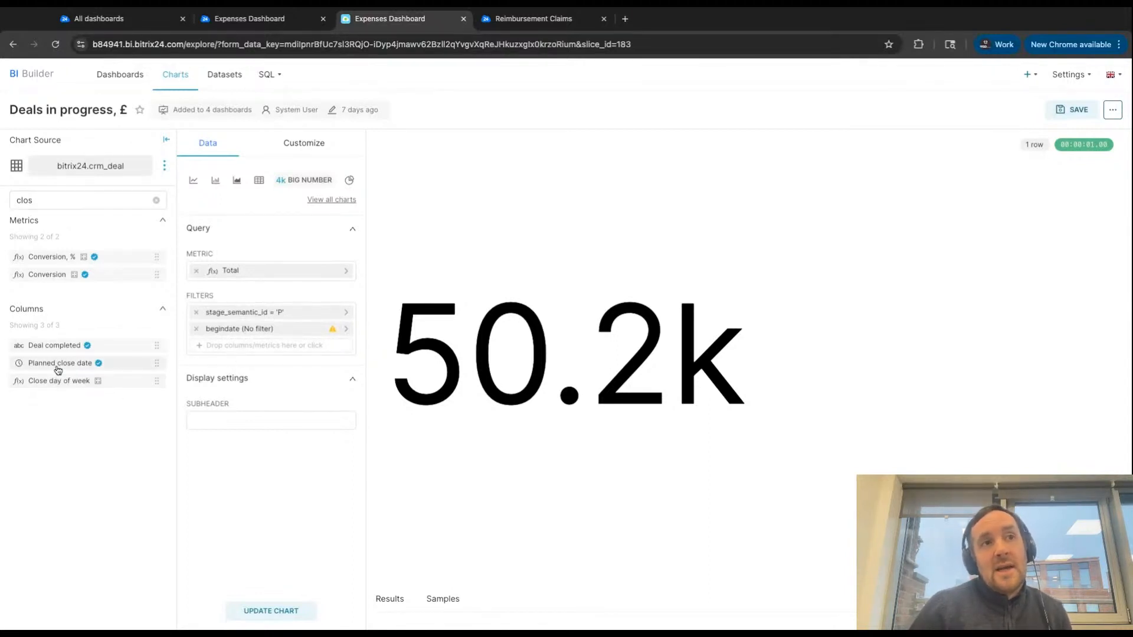
pyautogui.moveTo(58, 365); pyautogui.dragTo(259, 352)
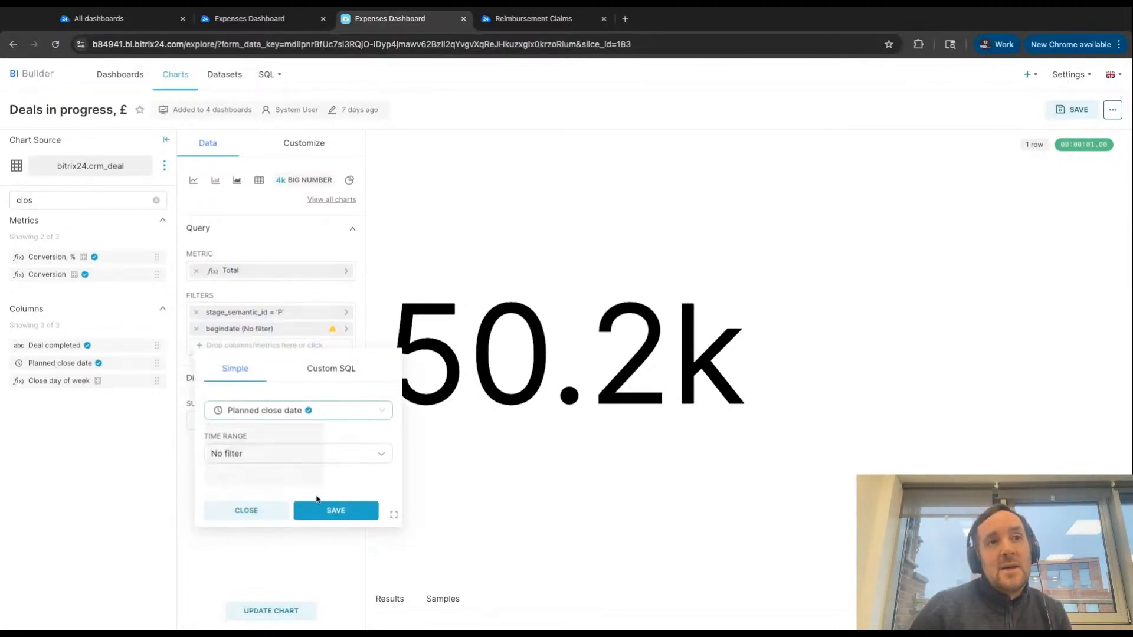
pyautogui.click(332, 510)
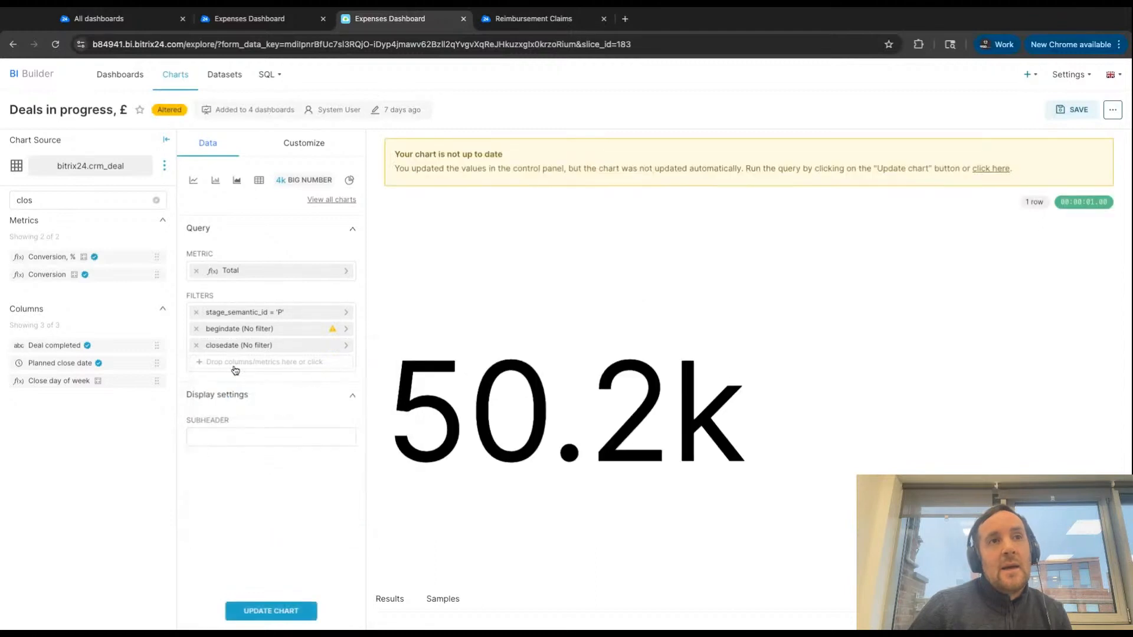
pyautogui.click(196, 329)
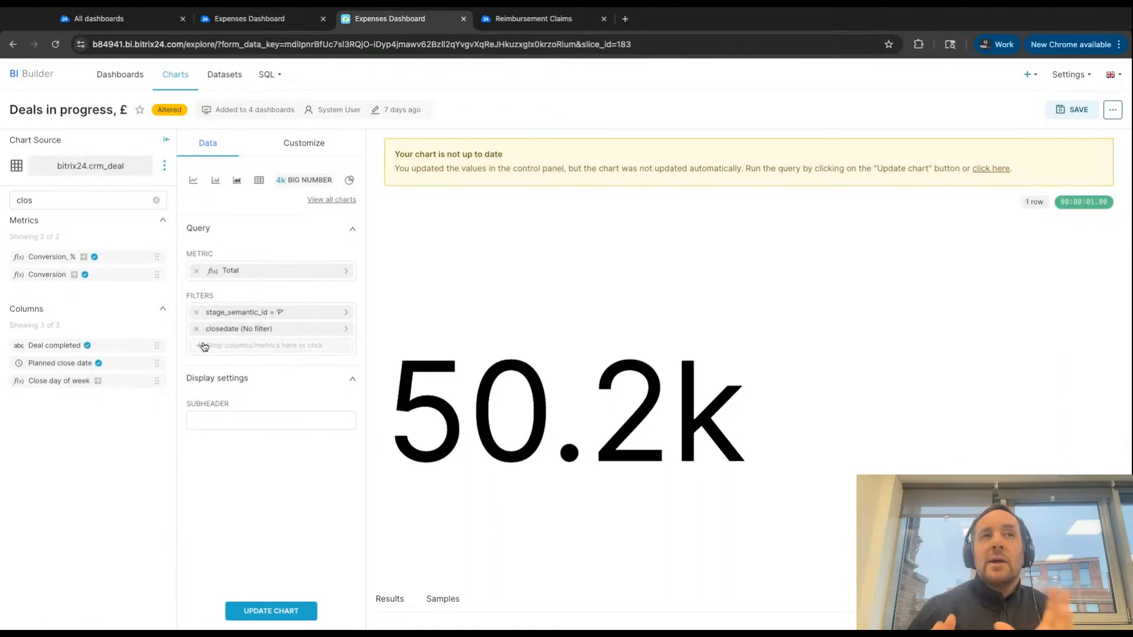
pyautogui.click(179, 80)
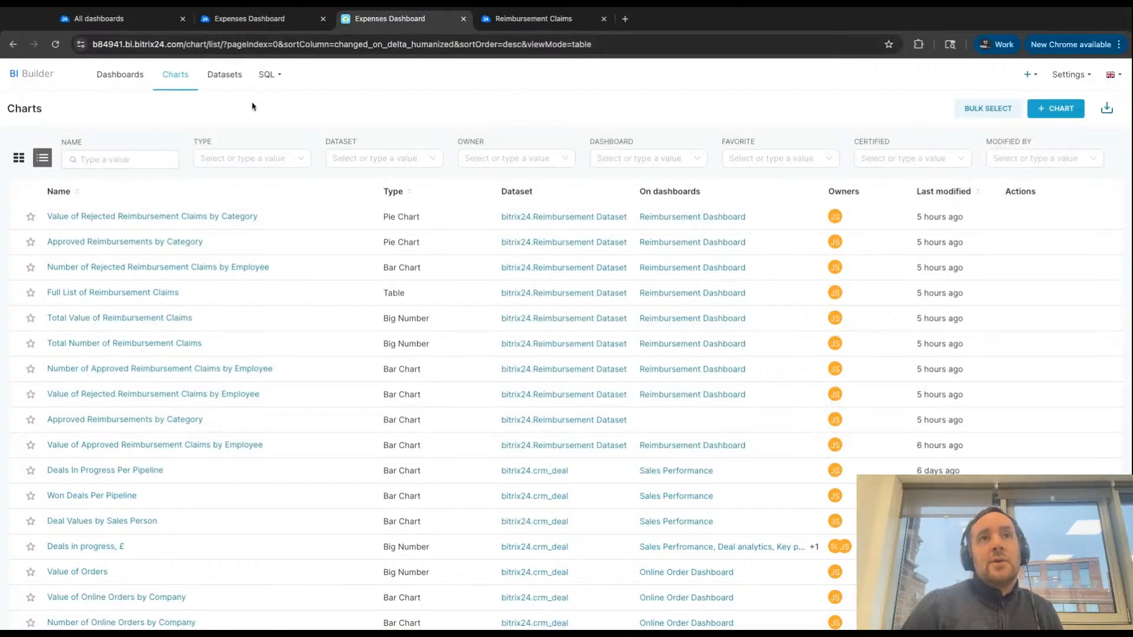
# - Open SQL Lab and load the crm_deal table from the bitrix24 schema to preview its data
pyautogui.moveTo(279, 86)
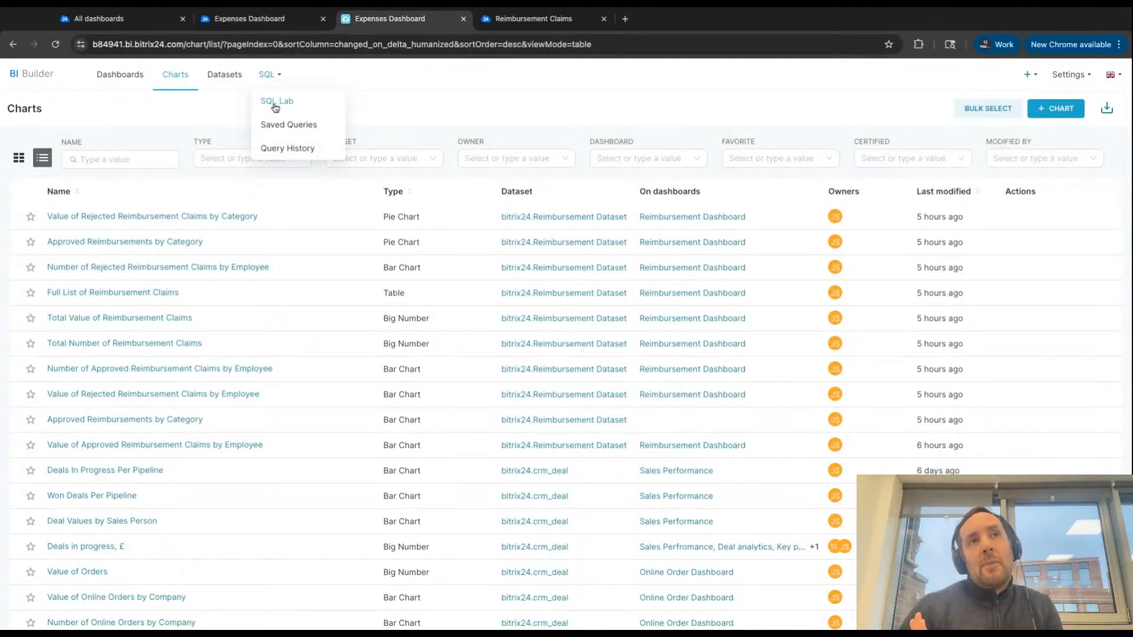
pyautogui.click(285, 104)
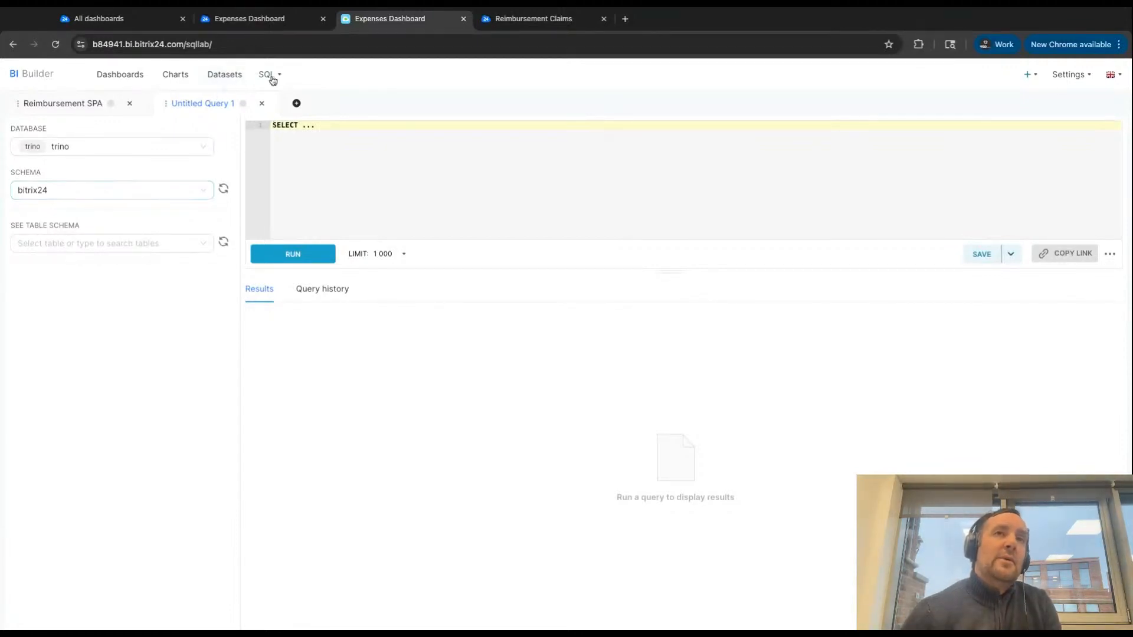
pyautogui.moveTo(269, 74)
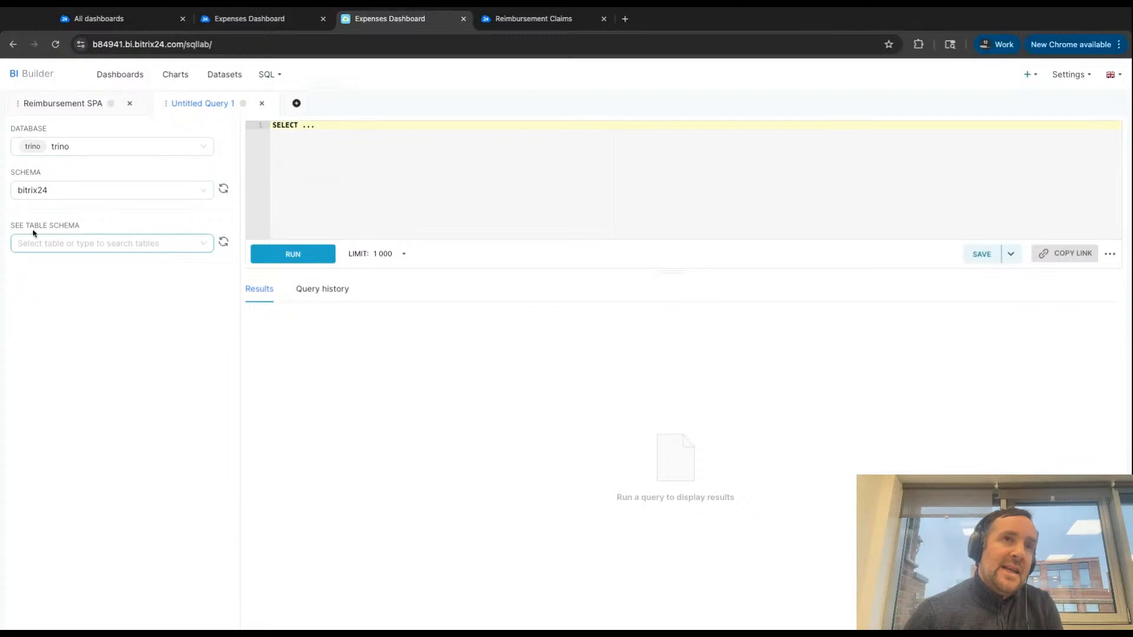
pyautogui.moveTo(11, 226); pyautogui.dragTo(80, 226)
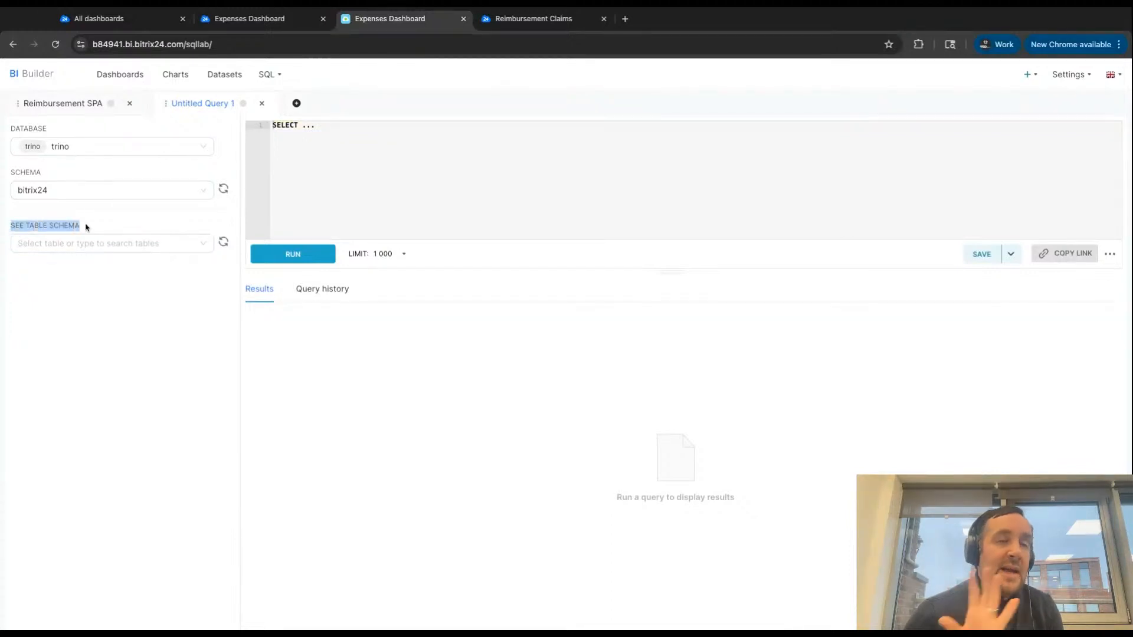
pyautogui.click(81, 244)
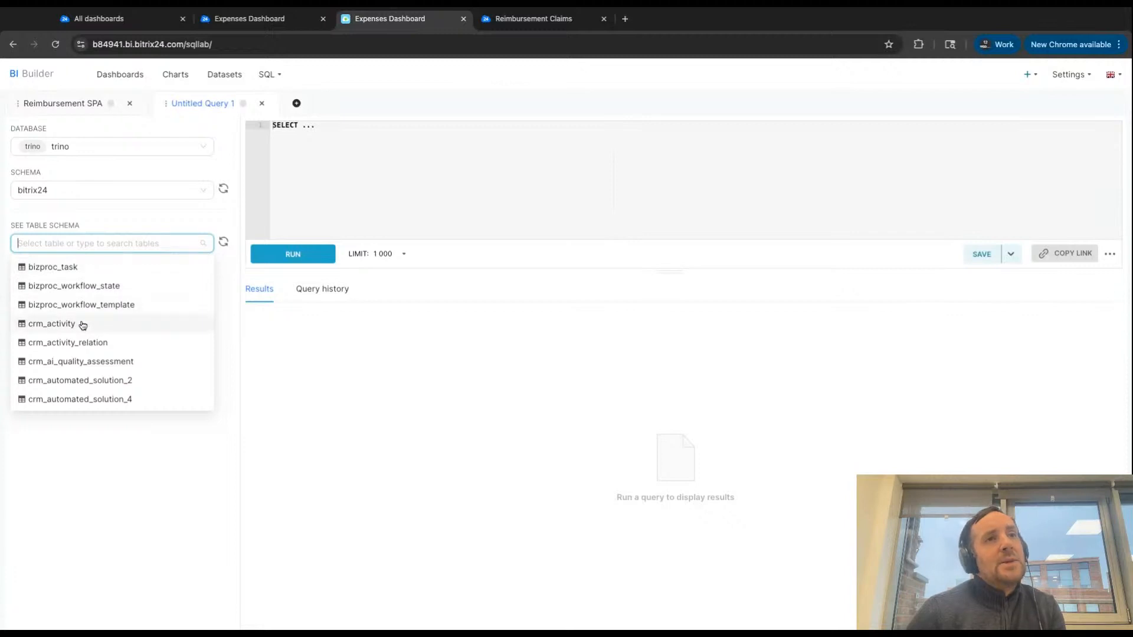
pyautogui.scroll(-1, 83, 325)
pyautogui.scroll(-4, 82, 325)
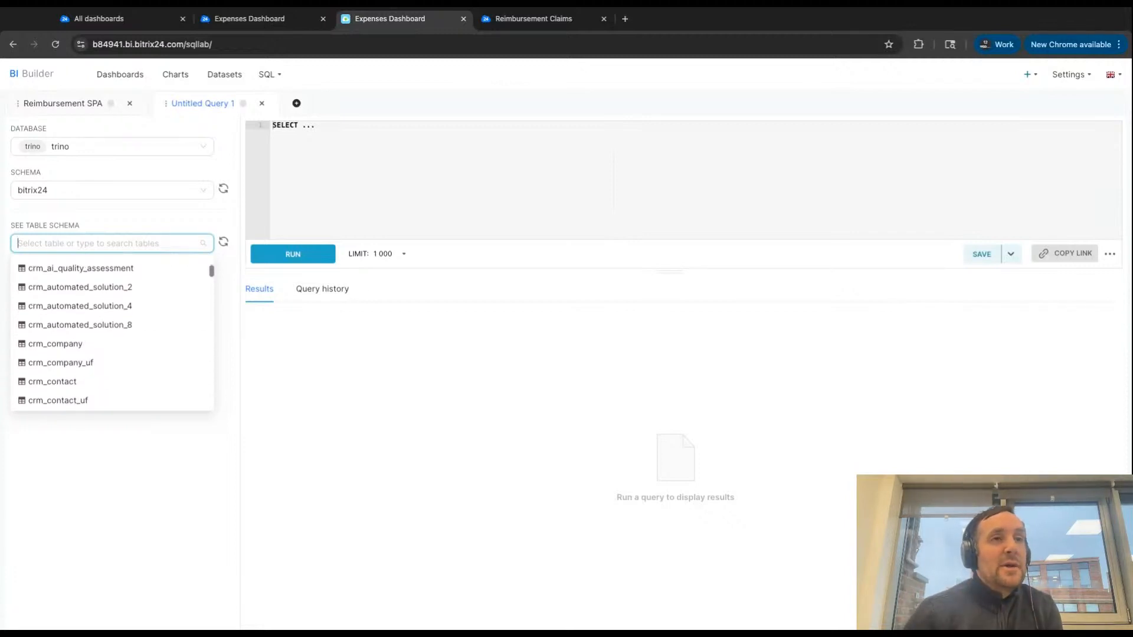
pyautogui.scroll(-4, 48, 362)
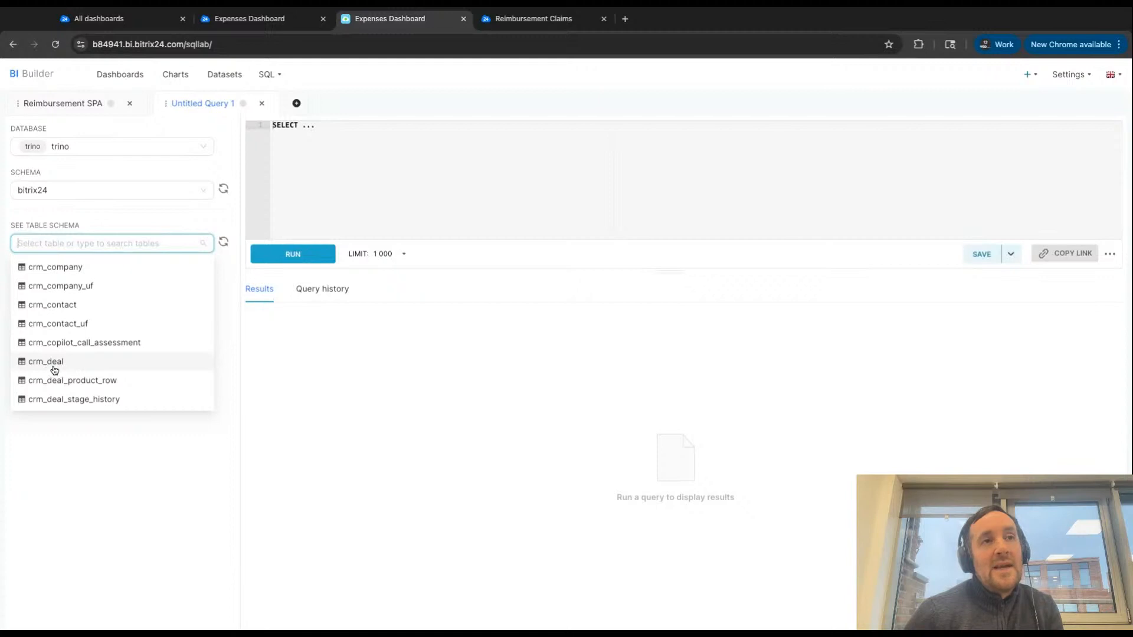
pyautogui.click(59, 370)
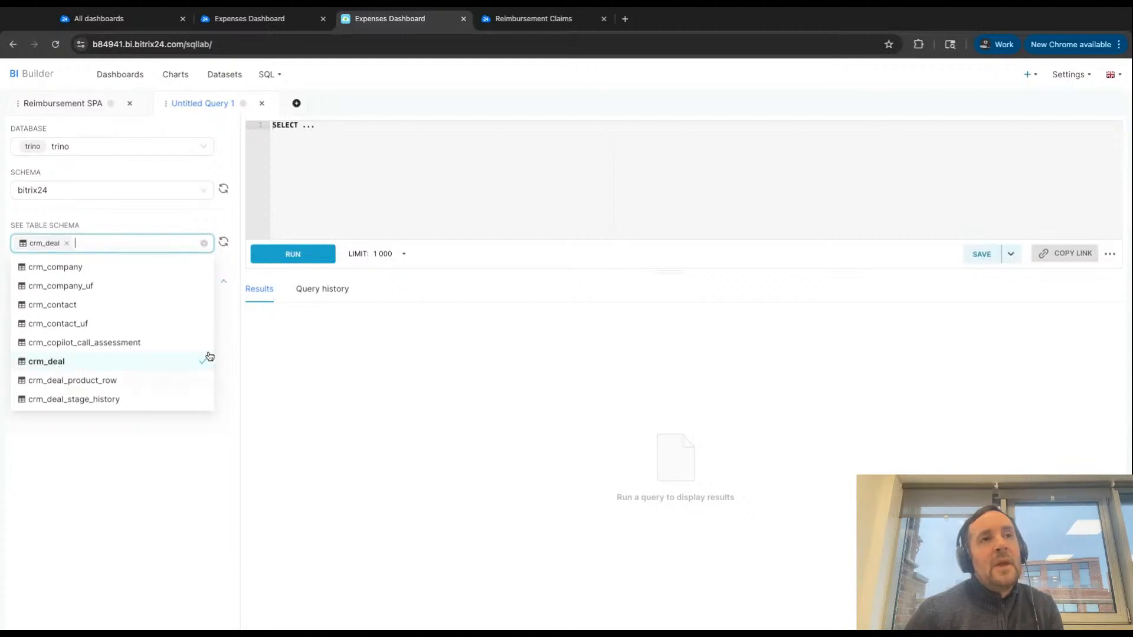
pyautogui.click(233, 274)
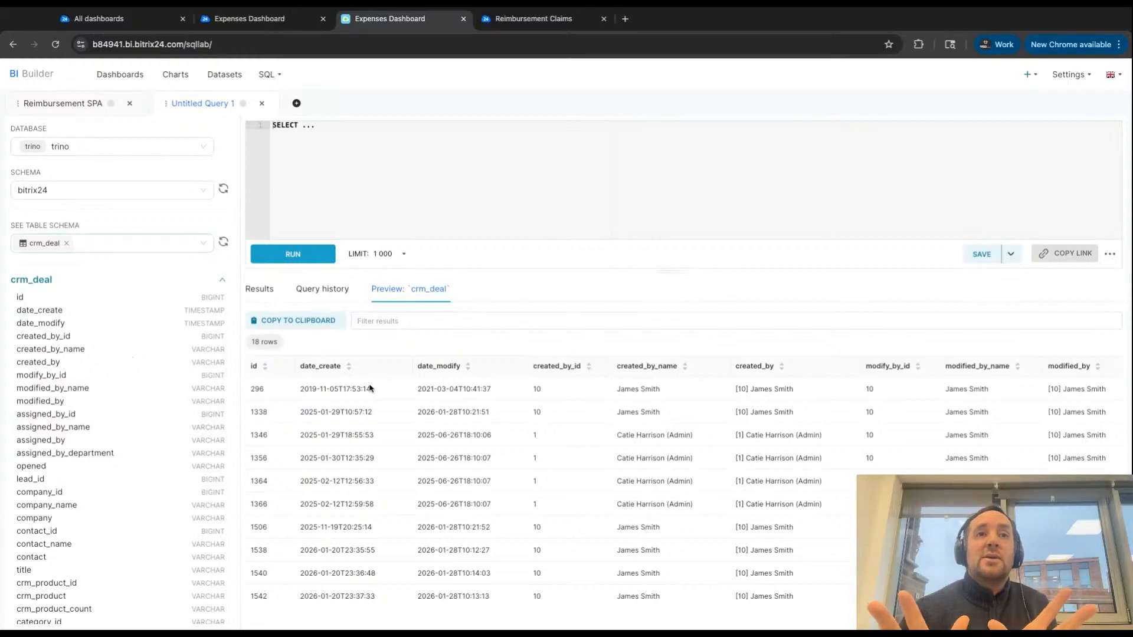
# - Examine the crm_deal preview across its assignee, company, contact and product columns, and look through its column list
pyautogui.hscroll(5, 497, 436)
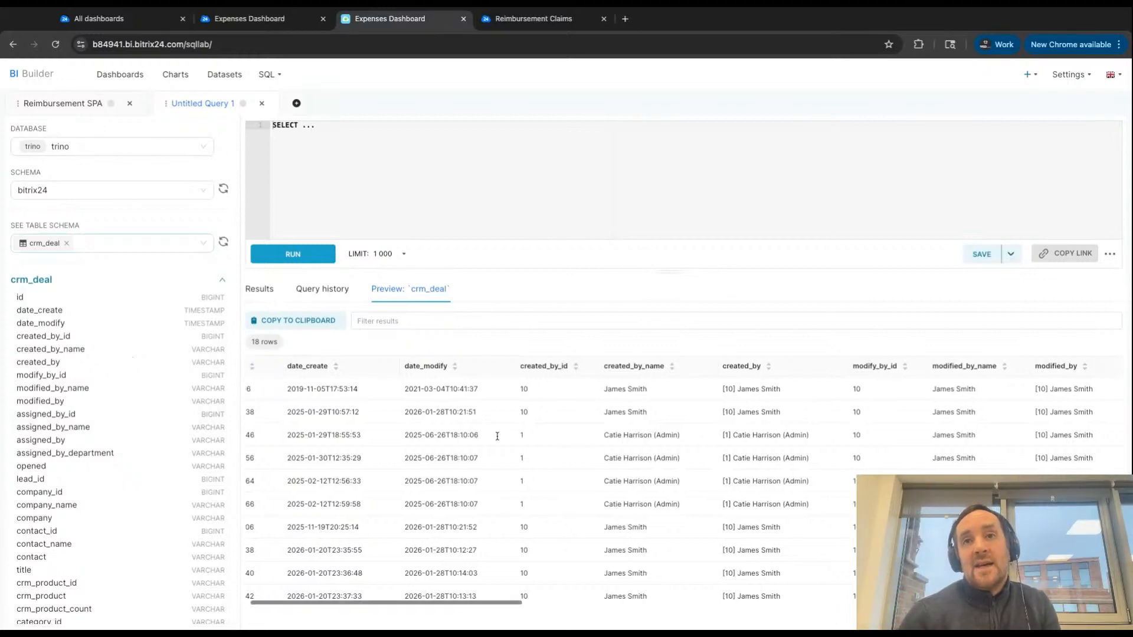
pyautogui.hscroll(15, 497, 436)
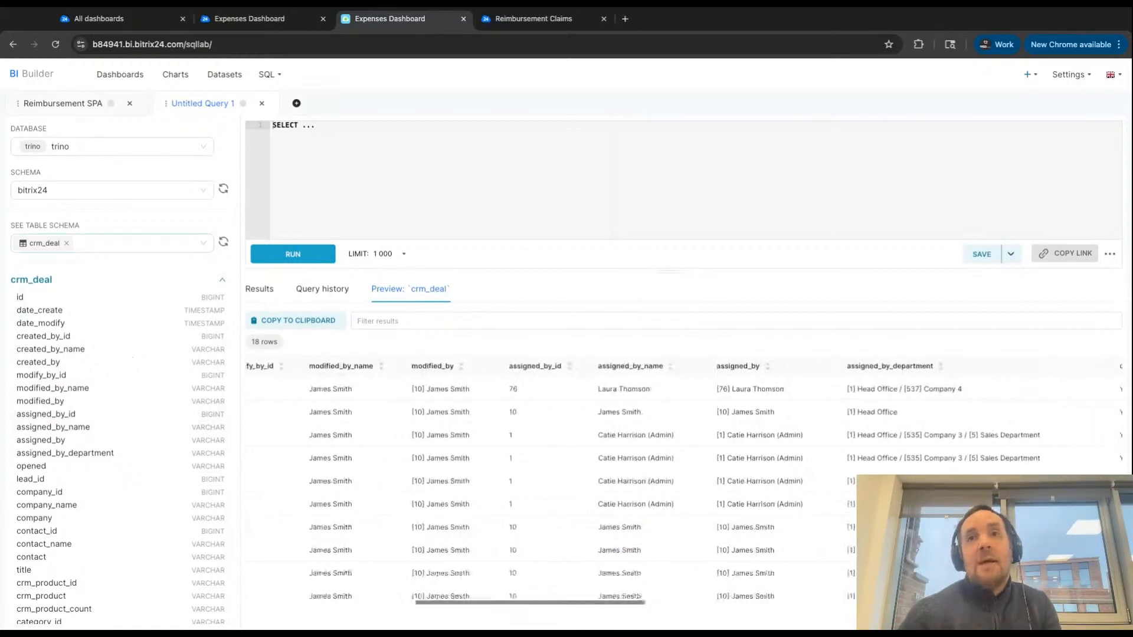
pyautogui.hscroll(15, 684, 484)
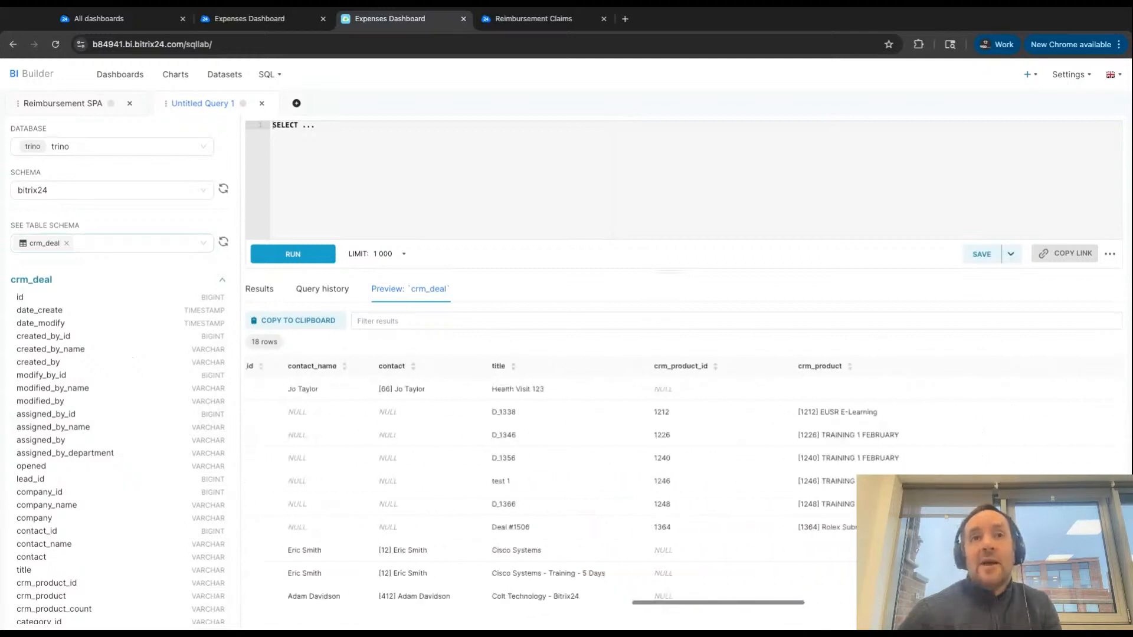
pyautogui.hscroll(-15, 683, 484)
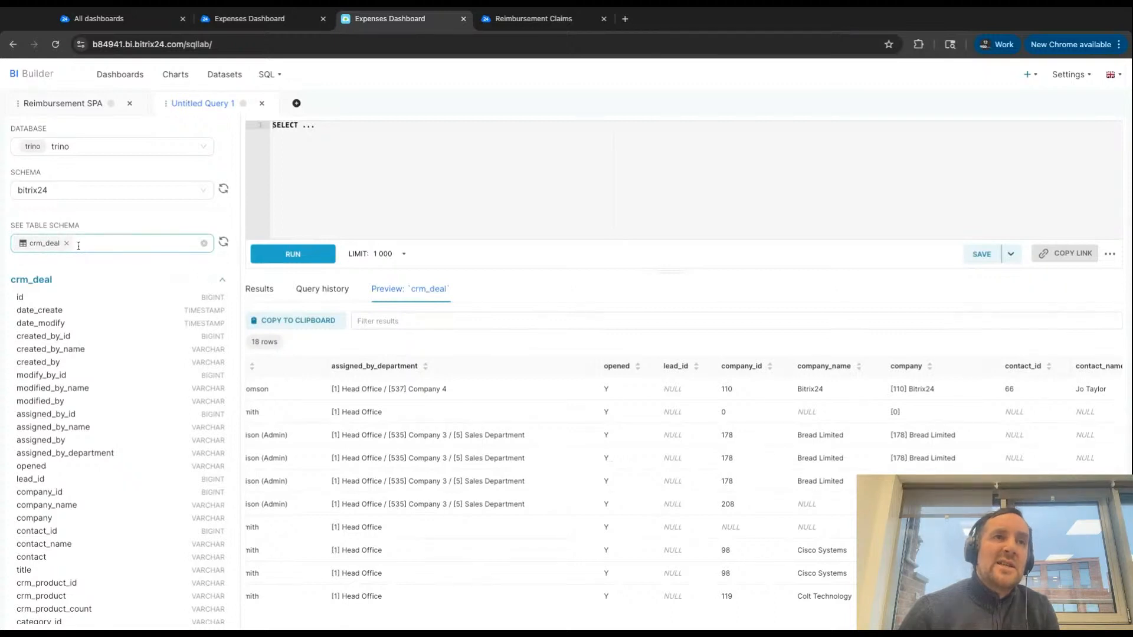
pyautogui.scroll(-3, 78, 385)
pyautogui.scroll(-2, 78, 385)
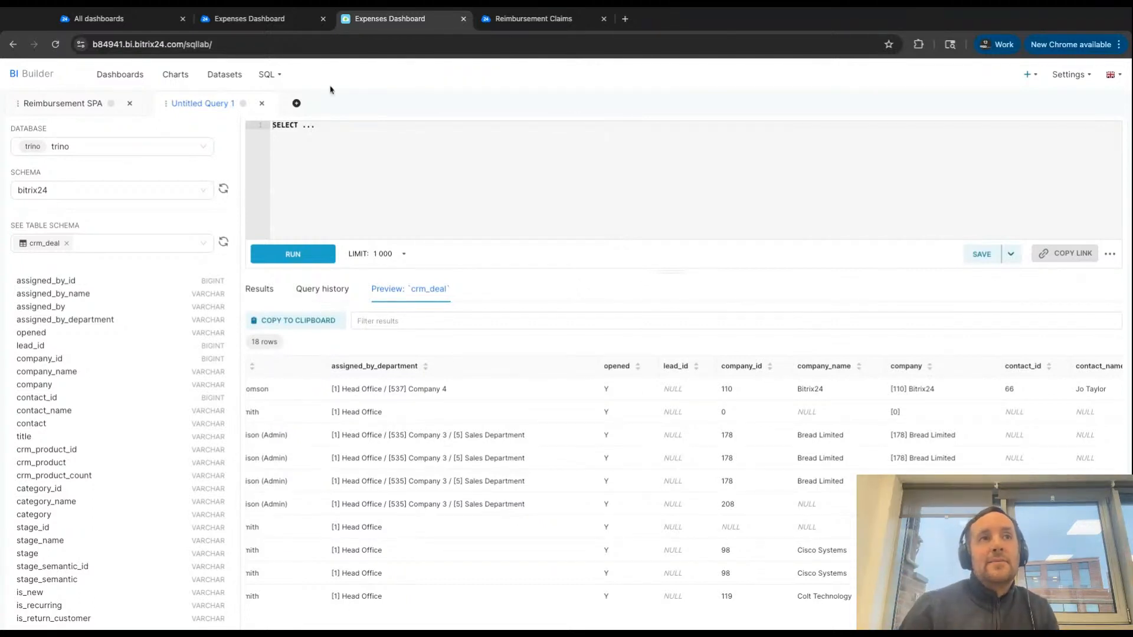
# - Open the Reimbursement SPA query and examine its SELECT statement, its source table crm_dynamic_items_1072 and the table's numeric suffix
pyautogui.click(77, 112)
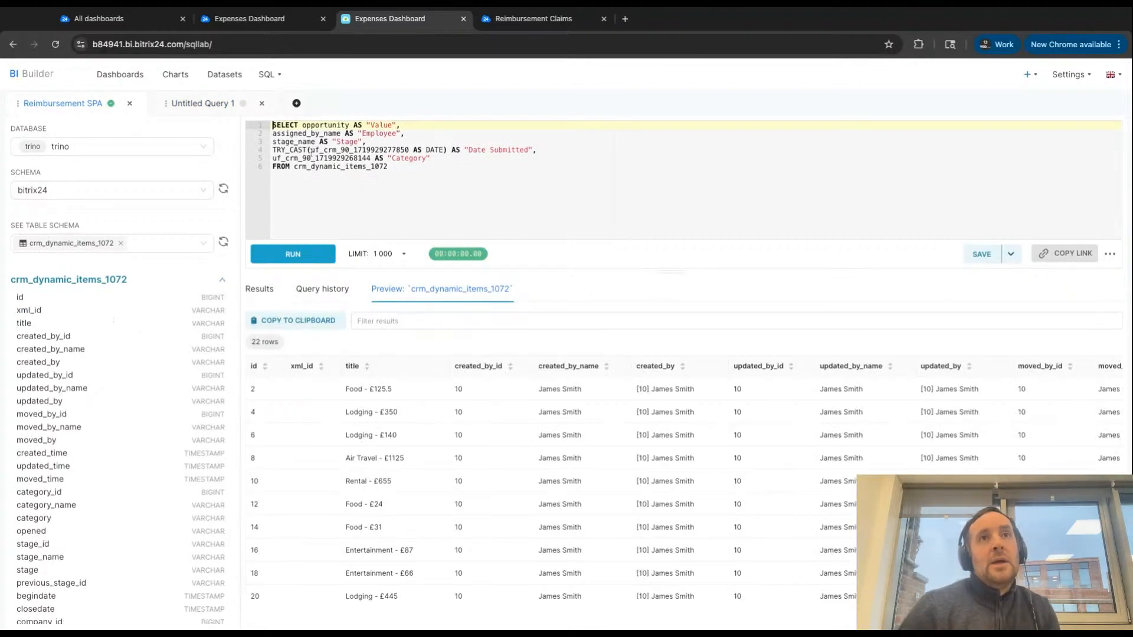
pyautogui.moveTo(413, 167); pyautogui.dragTo(268, 122)
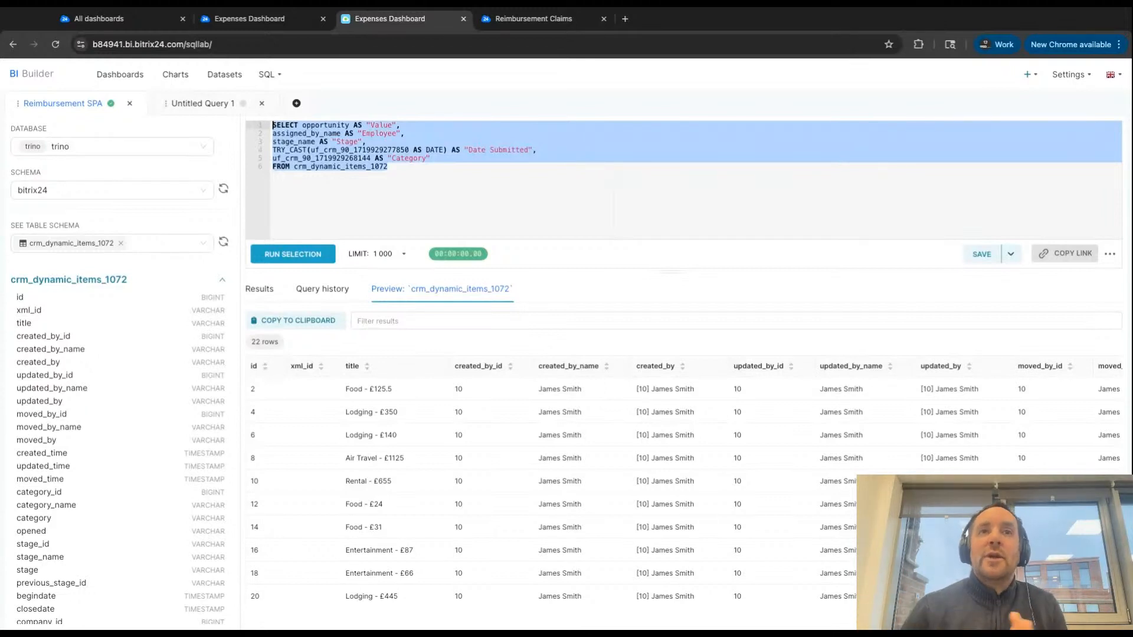
pyautogui.click(400, 168)
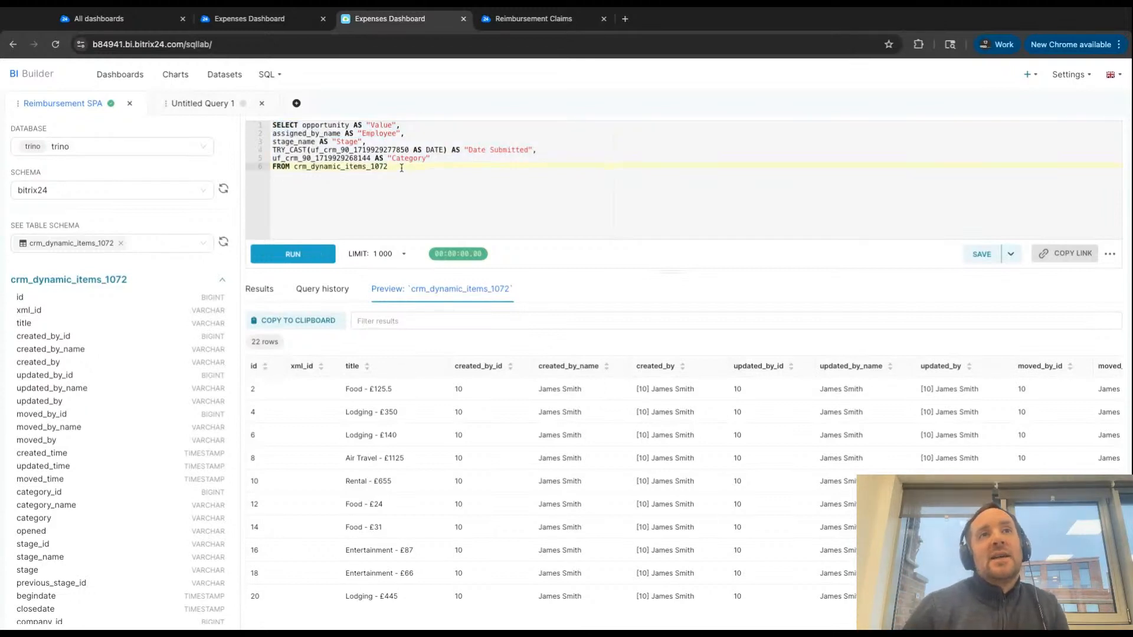
pyautogui.moveTo(401, 168); pyautogui.dragTo(293, 167)
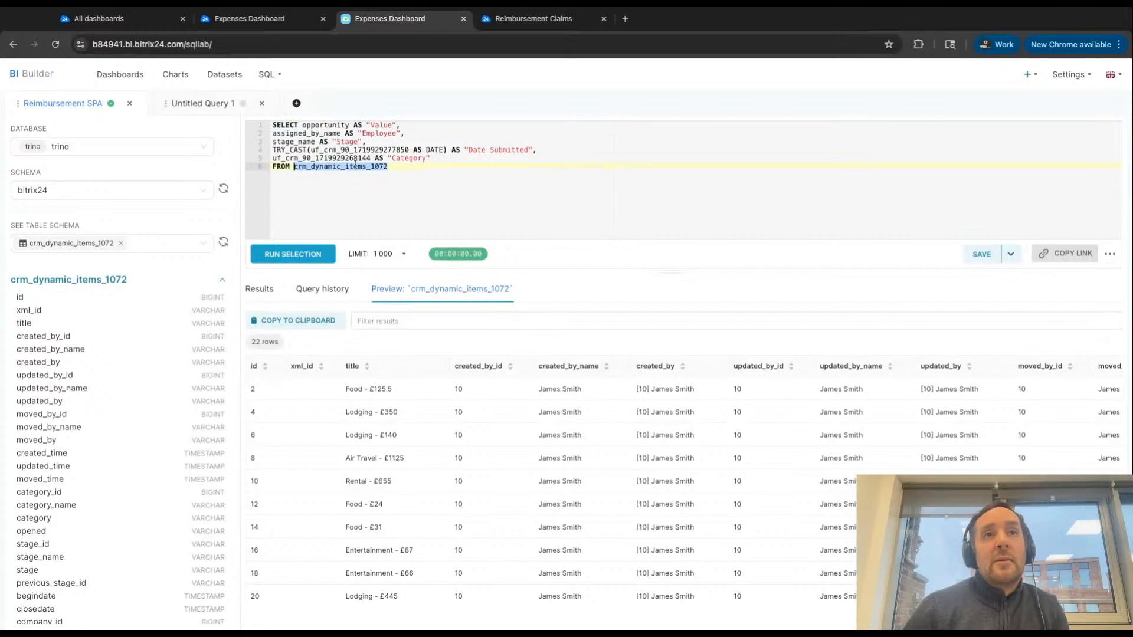
pyautogui.moveTo(398, 167); pyautogui.dragTo(293, 167)
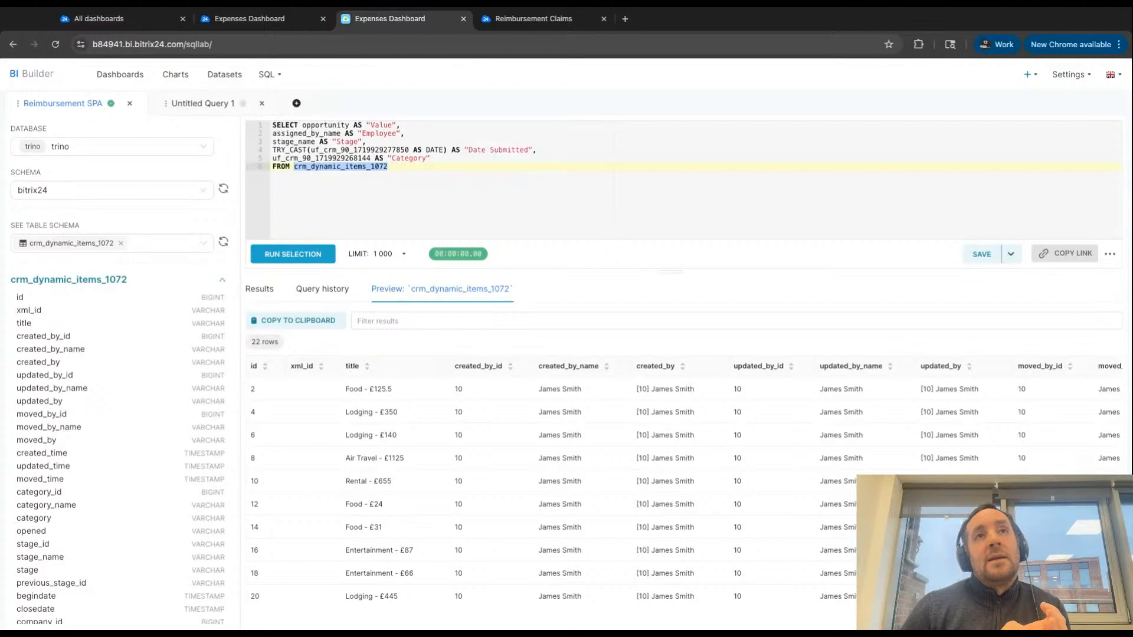
pyautogui.click(353, 173)
pyautogui.hotkey('shift', 'Left')
pyautogui.hotkey('shift', 'Left')
pyautogui.hotkey('shift', 'Left')
pyautogui.hotkey('shift', 'Left')
pyautogui.hotkey('shift', 'Left')
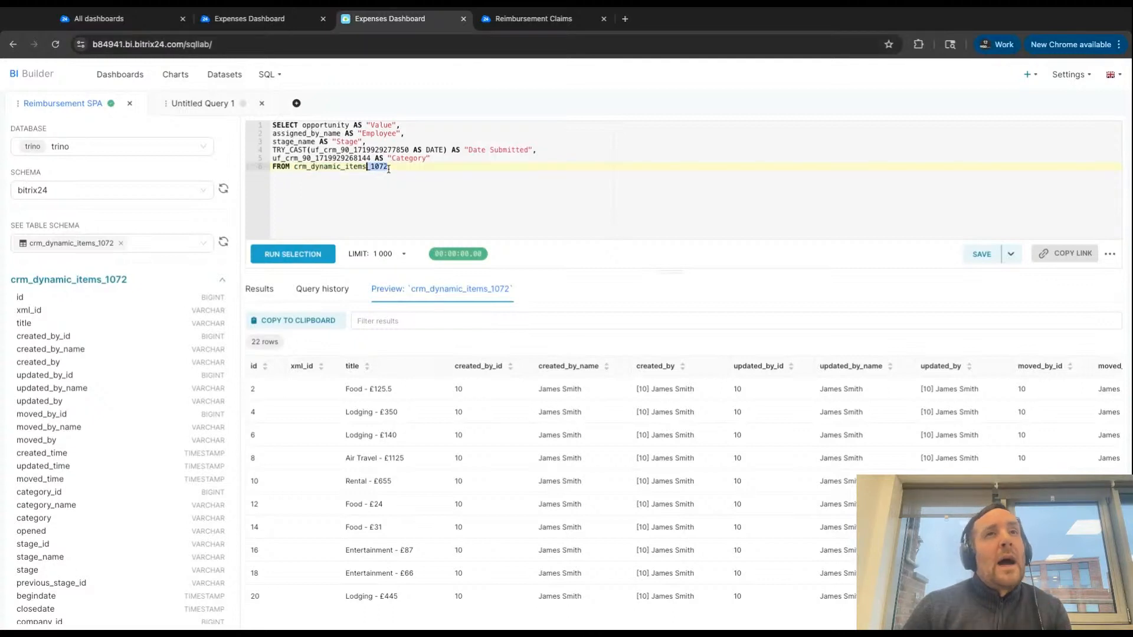
pyautogui.moveTo(387, 167); pyautogui.dragTo(370, 168)
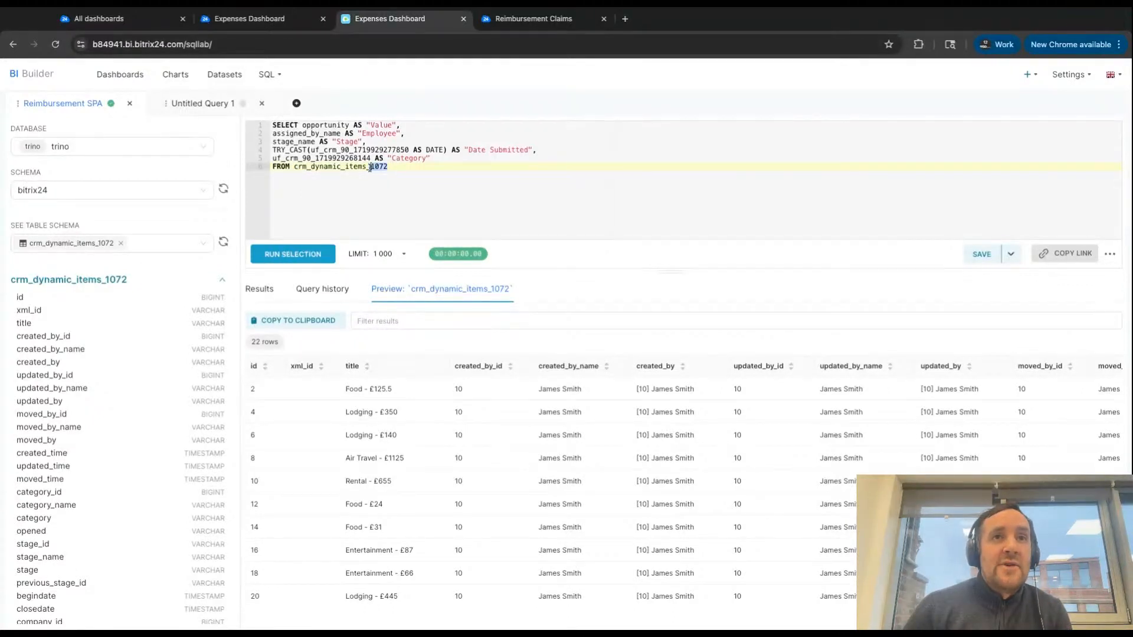
# - View the list of tables available for the Reimbursement SPA query and close the list
pyautogui.moveTo(11, 228); pyautogui.dragTo(81, 231)
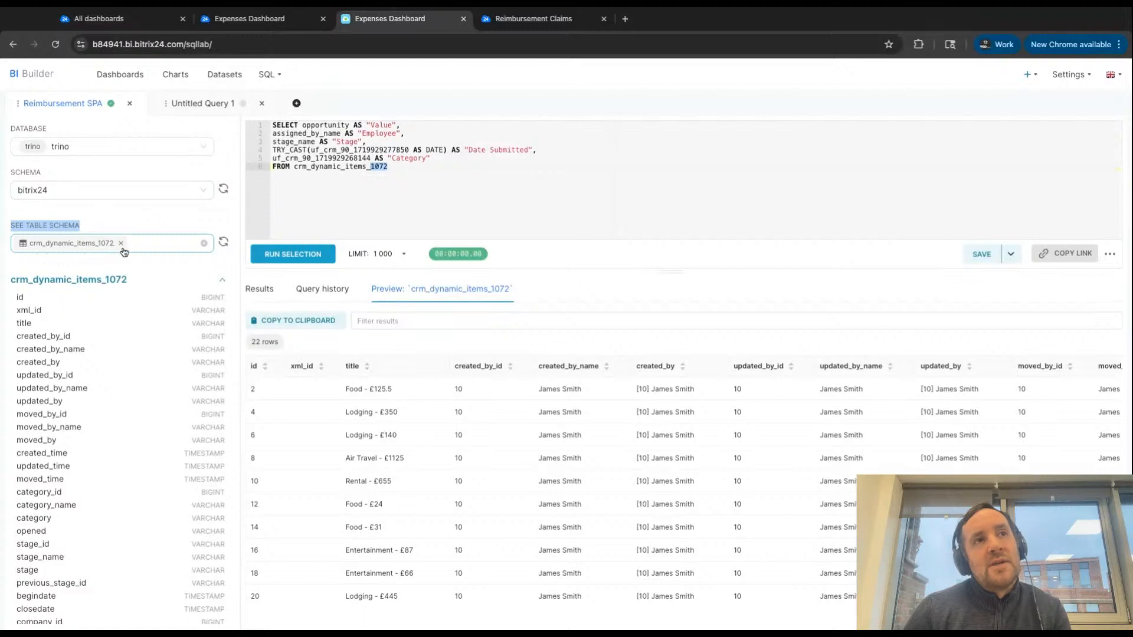
pyautogui.click(144, 247)
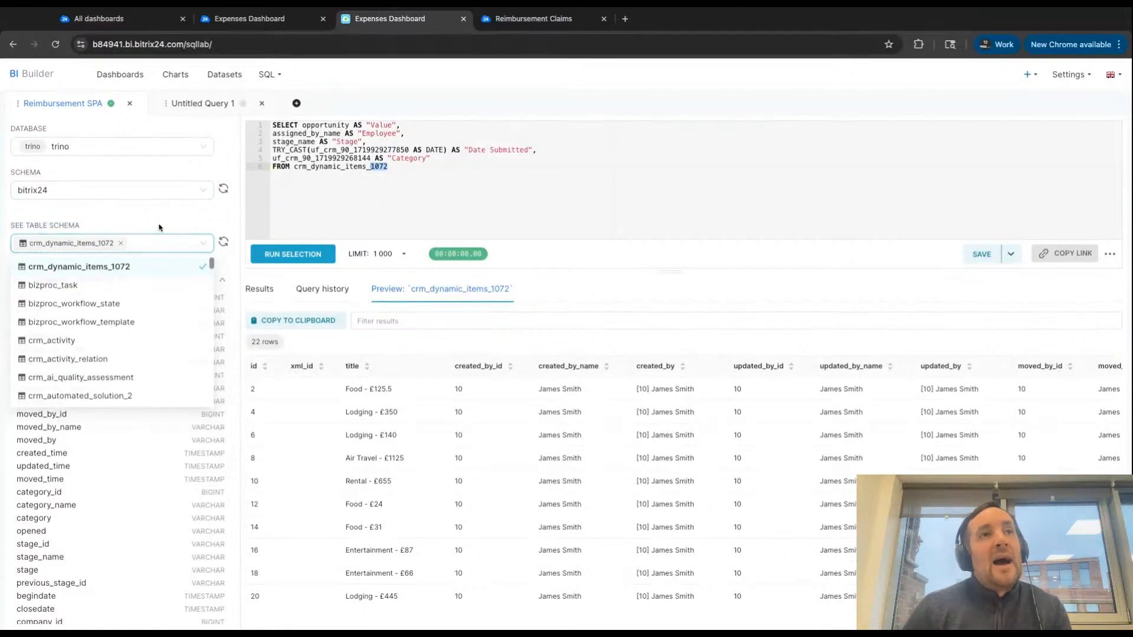
pyautogui.click(159, 228)
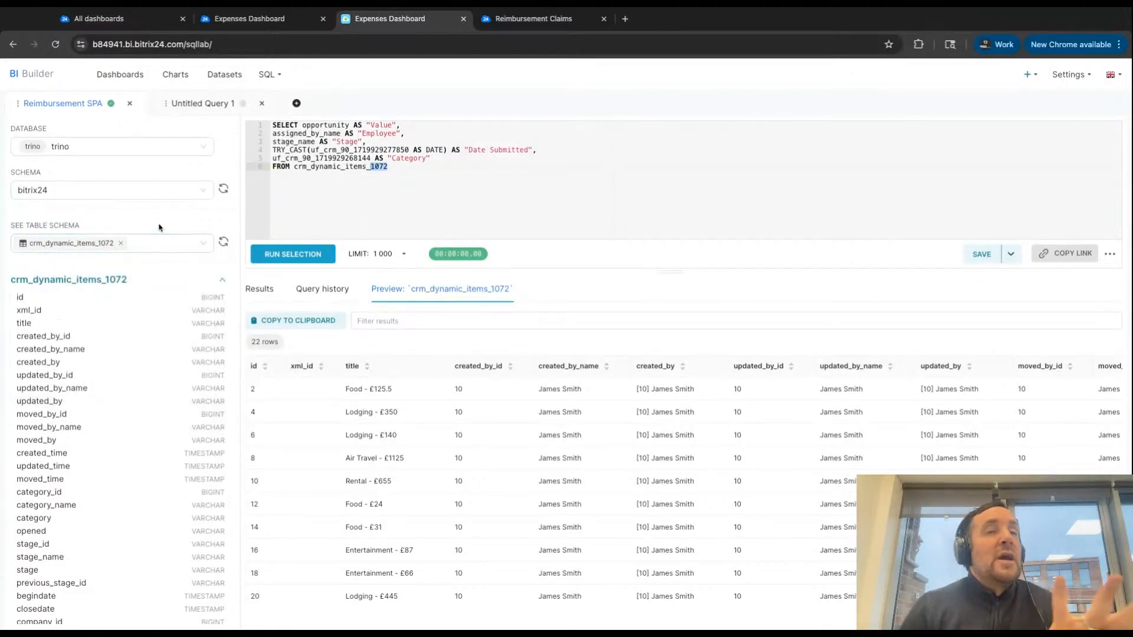
# - Switch to the Reimbursement Claims page in Bitrix24 and view the list of Smart Process Automations, closing it again
pyautogui.click(515, 22)
pyautogui.click(463, 75)
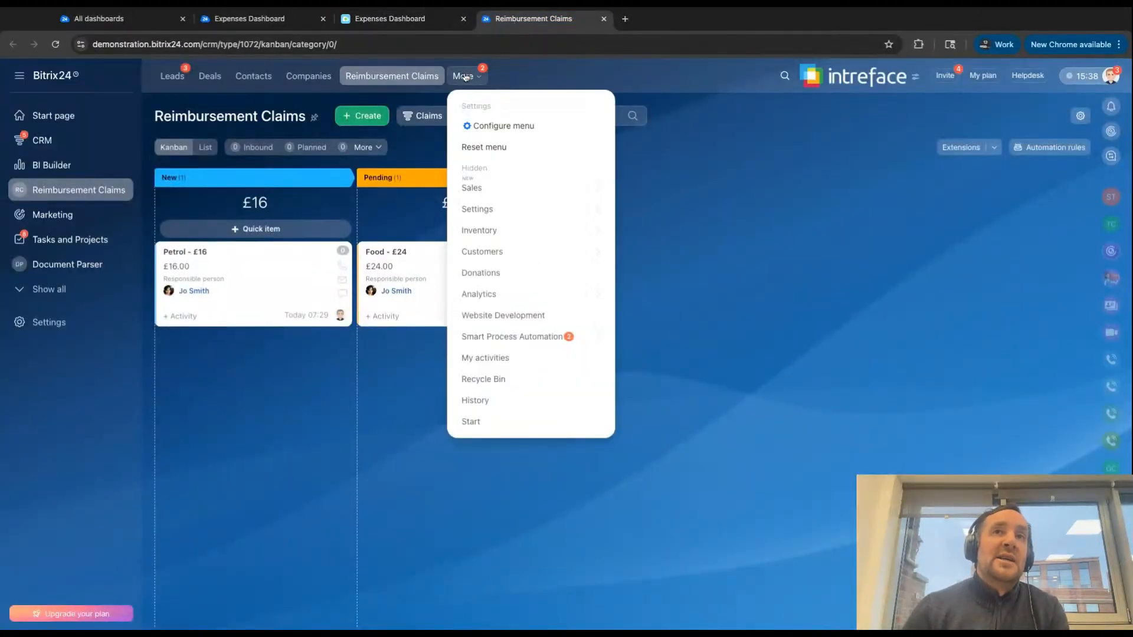
pyautogui.moveTo(546, 340)
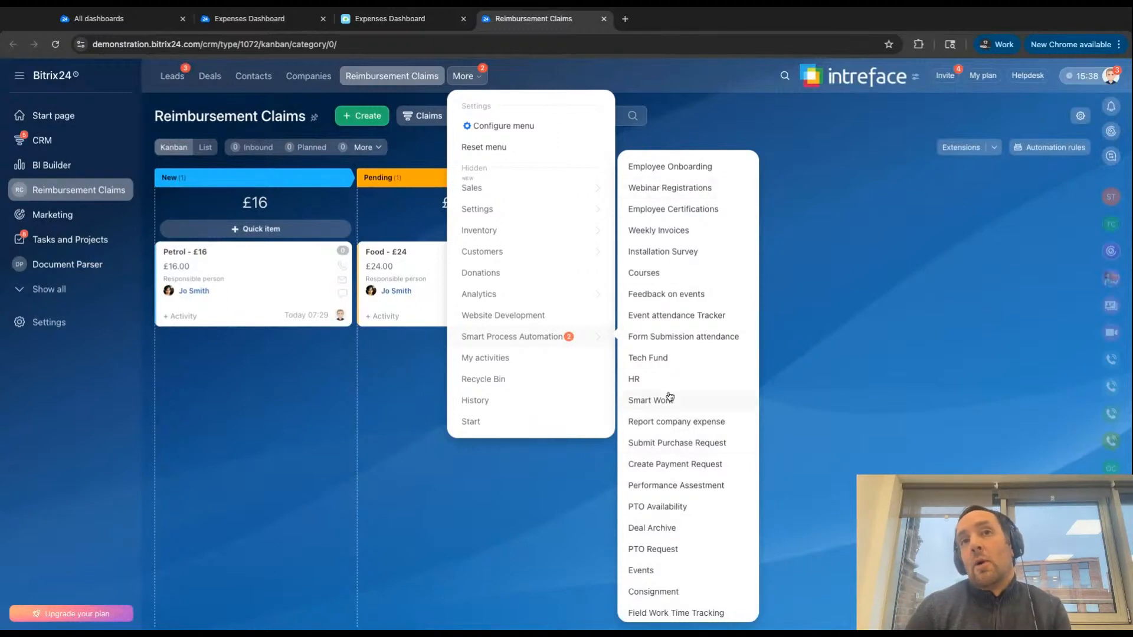
pyautogui.click(848, 327)
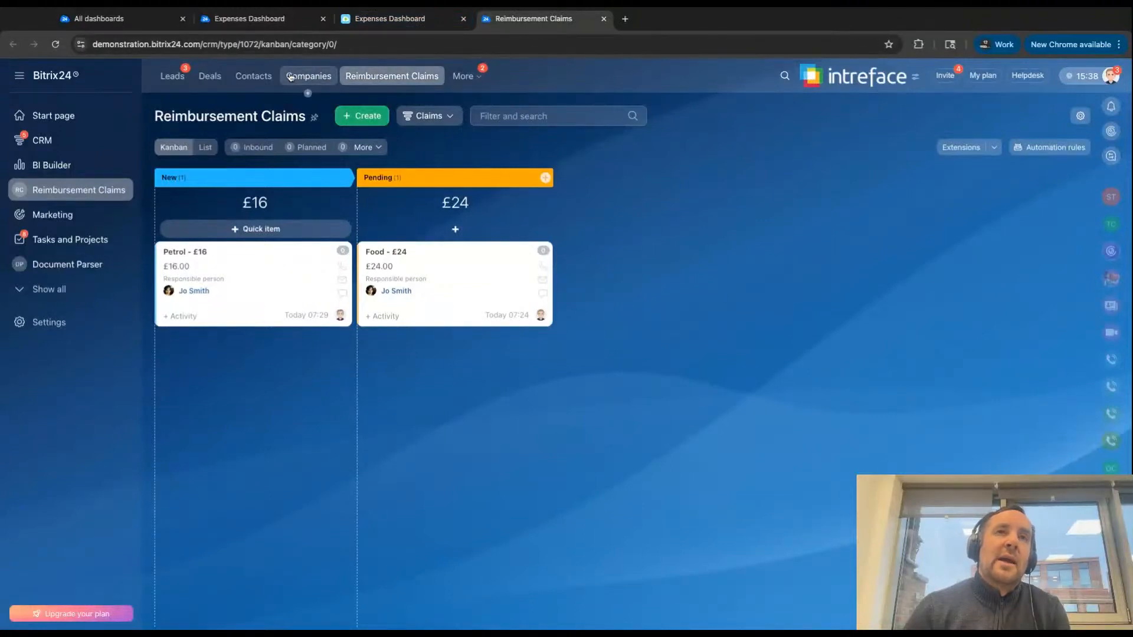
# - Highlight the SPA's type number 1072 in the web address of the Reimbursement Claims page
pyautogui.click(246, 44)
pyautogui.click(246, 44)
pyautogui.moveTo(244, 44); pyautogui.dragTo(260, 44)
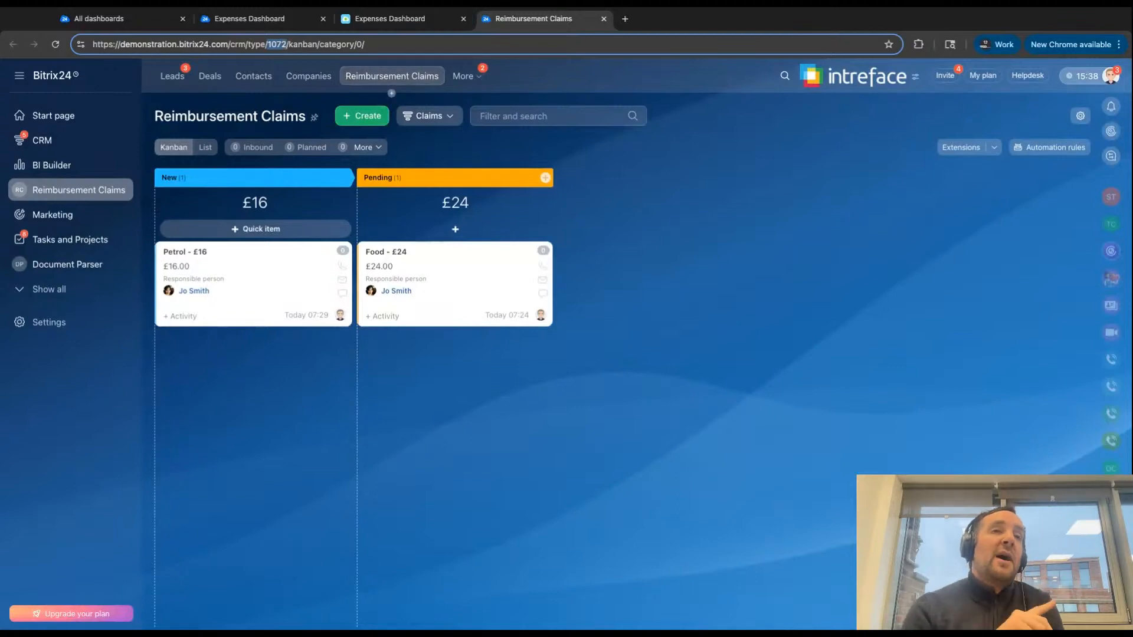
# - Return to SQL Lab and look through the crm_dynamic_items tables available in the bitrix24 schema, closing the list
pyautogui.click(397, 24)
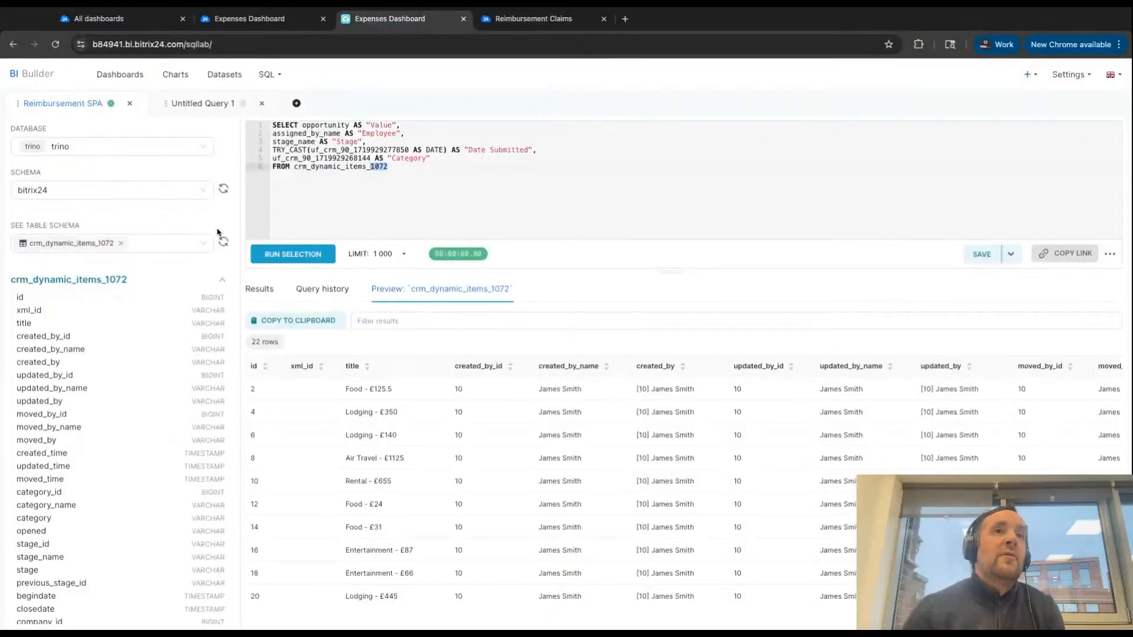
pyautogui.click(142, 244)
pyautogui.scroll(-1, 128, 334)
pyautogui.scroll(-10, 127, 334)
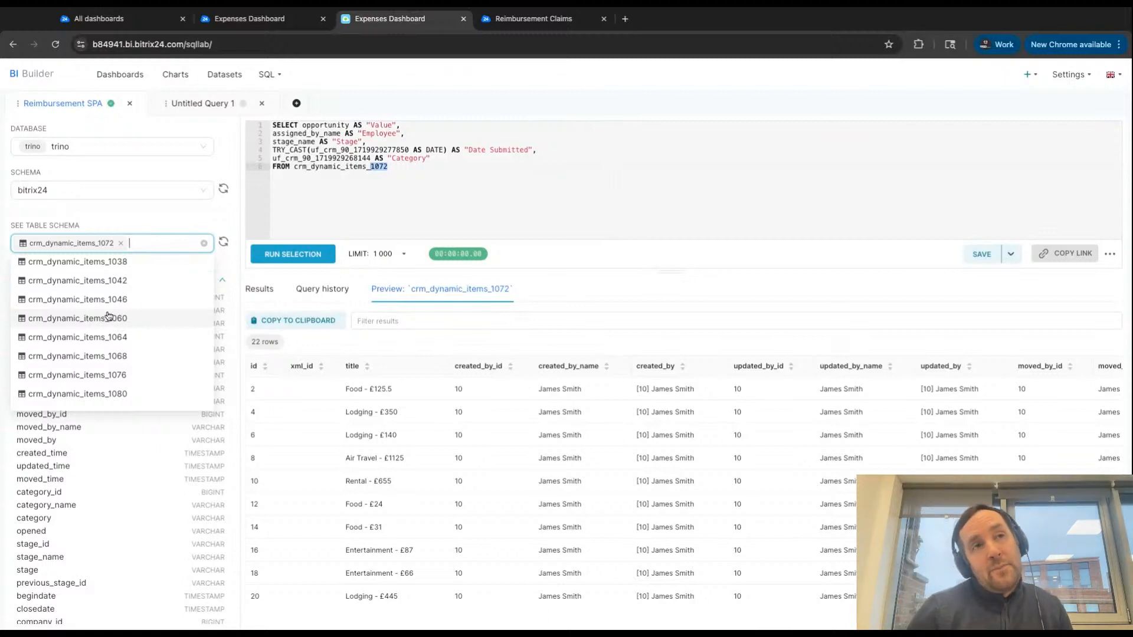
pyautogui.scroll(1, 125, 286)
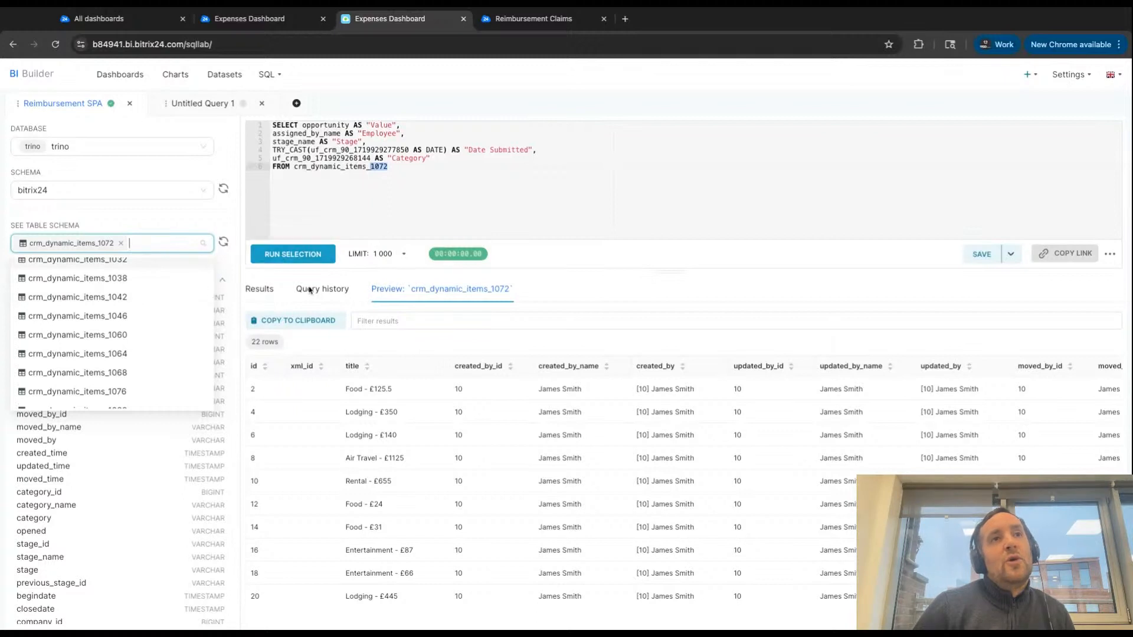
pyautogui.click(535, 309)
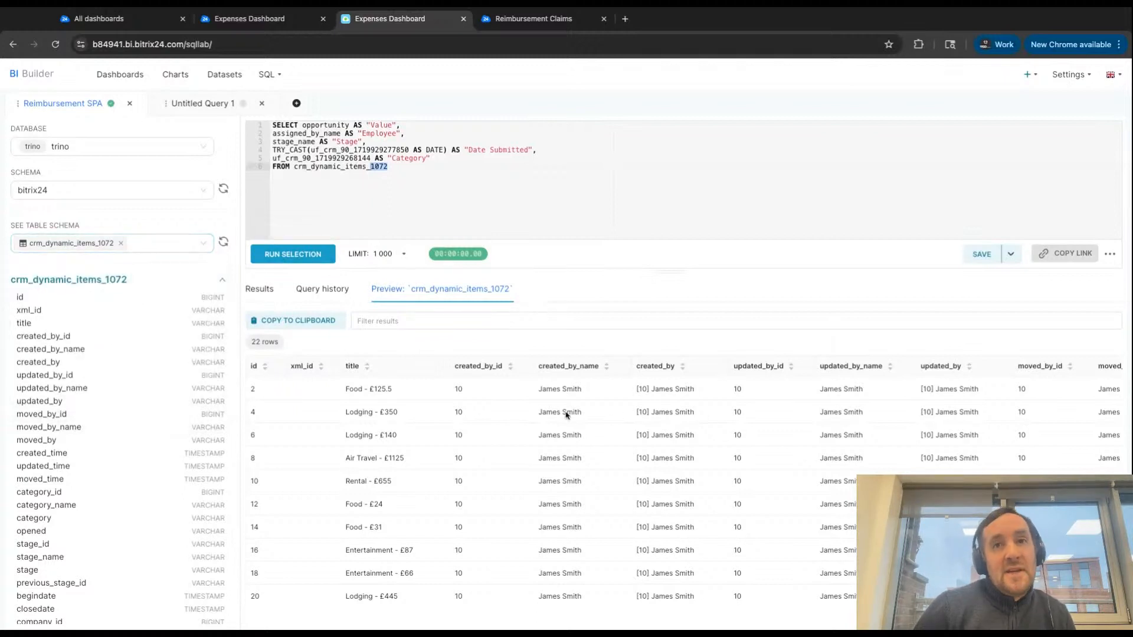
# - Highlight the table name crm_dynamic_items_1072 in the query's FROM clause
pyautogui.click(374, 177)
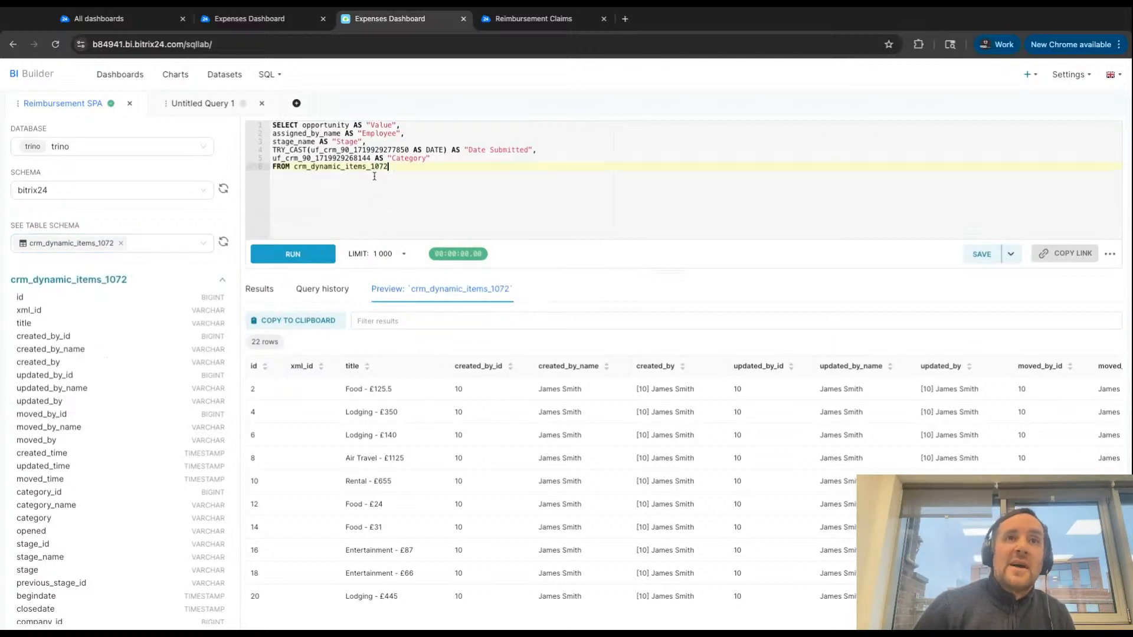
pyautogui.hotkey('shift', 'Left')
pyautogui.hotkey('shift', 'Left')
pyautogui.hotkey('shift', 'Left')
pyautogui.hotkey('shift', 'Left')
pyautogui.hotkey('shift', 'Left')
pyautogui.hotkey('shift', 'Left')
pyautogui.hotkey('shift', 'Left')
pyautogui.hotkey('shift', 'Left')
pyautogui.hotkey('shift', 'Left')
pyautogui.hotkey('shift', 'Left')
pyautogui.hotkey('shift', 'Left')
pyautogui.hotkey('shift', 'Left')
pyautogui.hotkey('shift', 'Left')
pyautogui.hotkey('shift', 'Left')
pyautogui.hotkey('shift', 'Left')
pyautogui.hotkey('shift', 'Left')
pyautogui.hotkey('shift', 'Left')
pyautogui.hotkey('shift', 'Left')
pyautogui.hotkey('shift', 'Left')
pyautogui.hotkey('shift', 'Left')
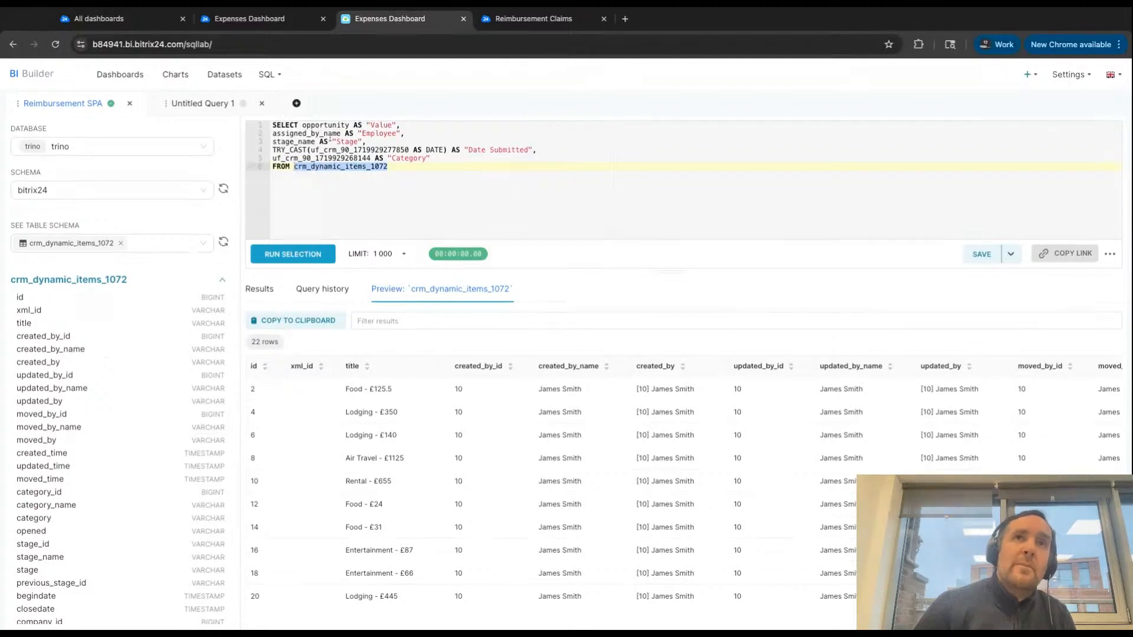
# - View the Category field of the Food - £24 reimbursement claim, and look up its field ID in the Reimbursement Claims field settings
pyautogui.click(564, 20)
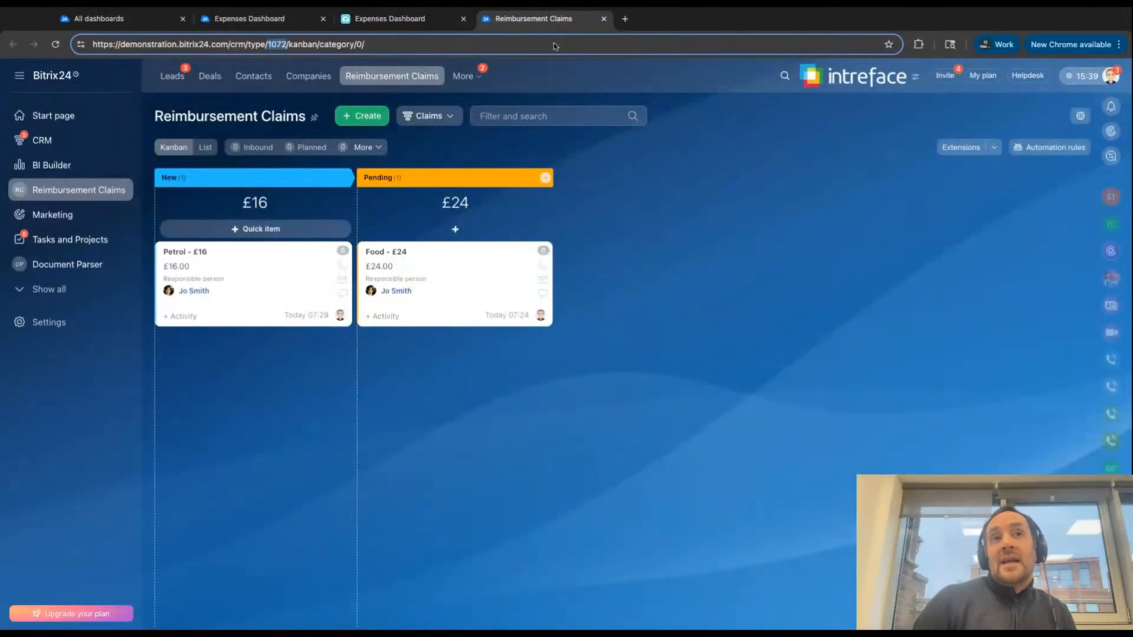
pyautogui.click(388, 258)
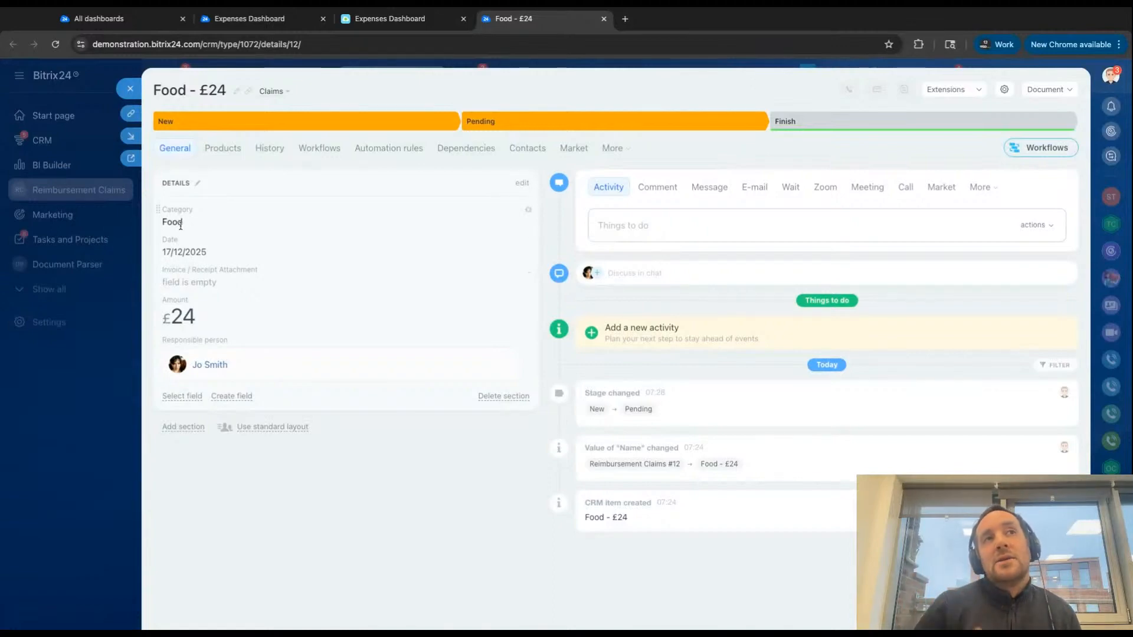
pyautogui.click(131, 90)
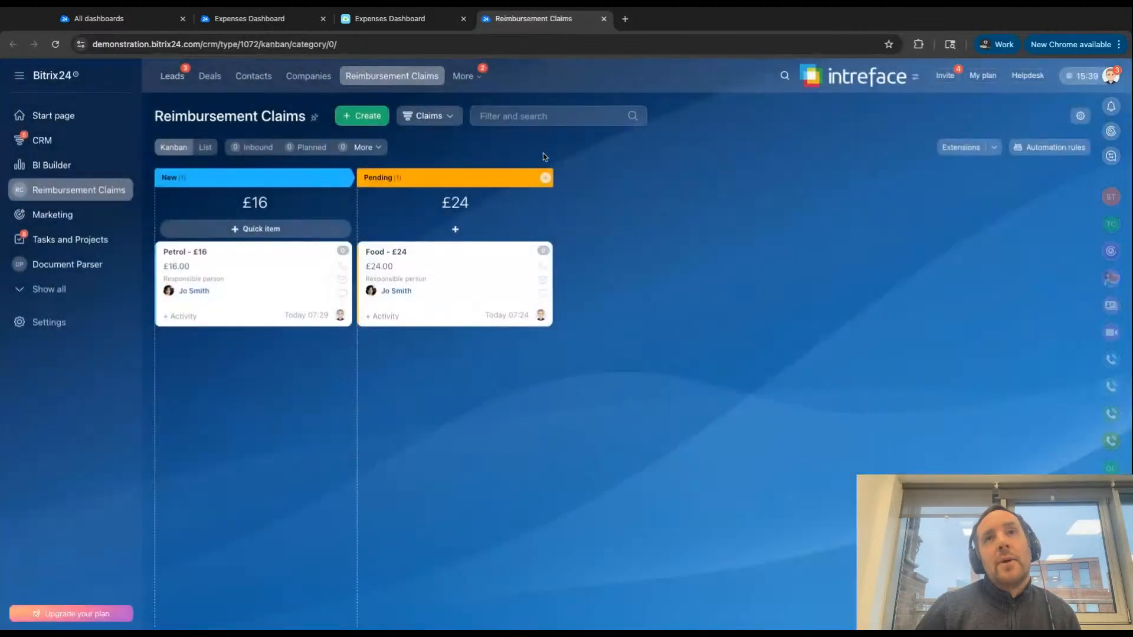
pyautogui.click(1080, 116)
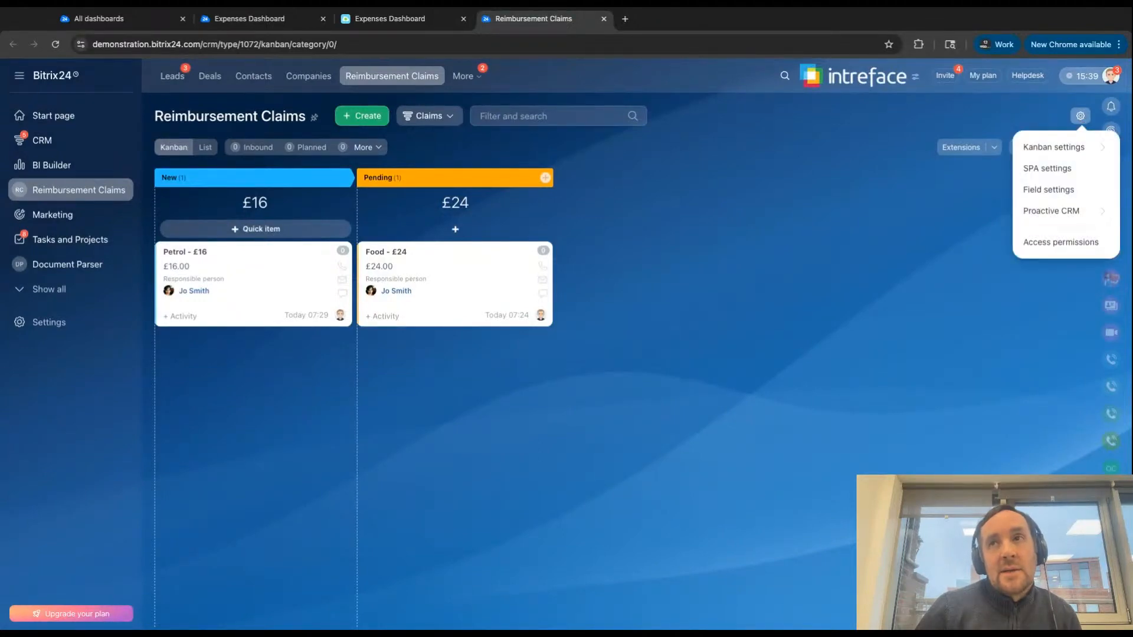
pyautogui.click(1053, 191)
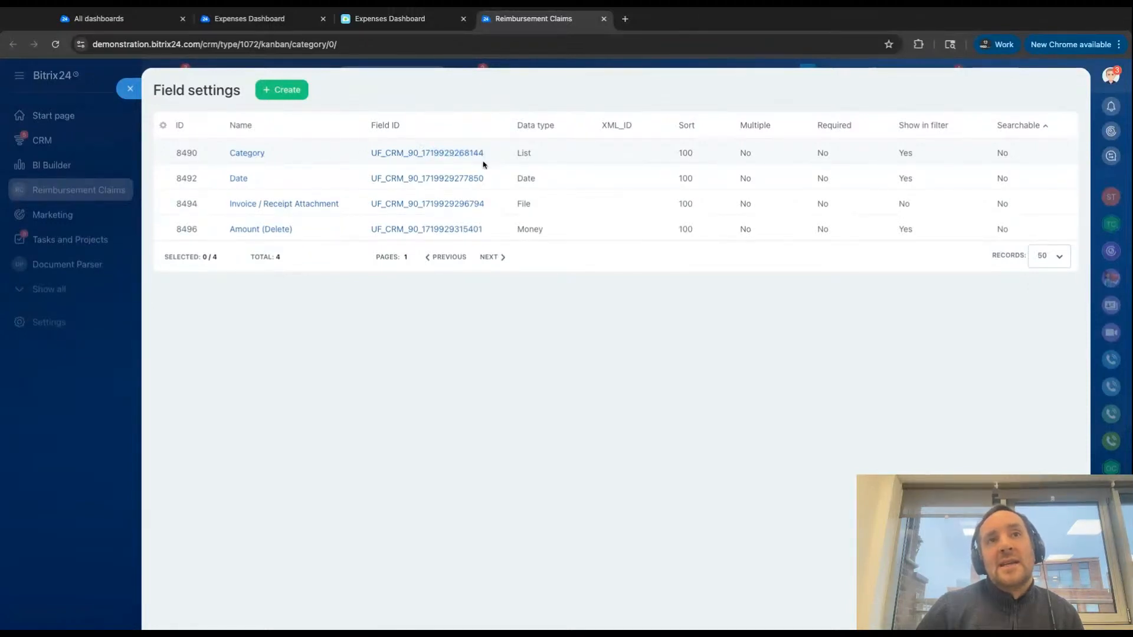
pyautogui.click(377, 22)
pyautogui.click(372, 158)
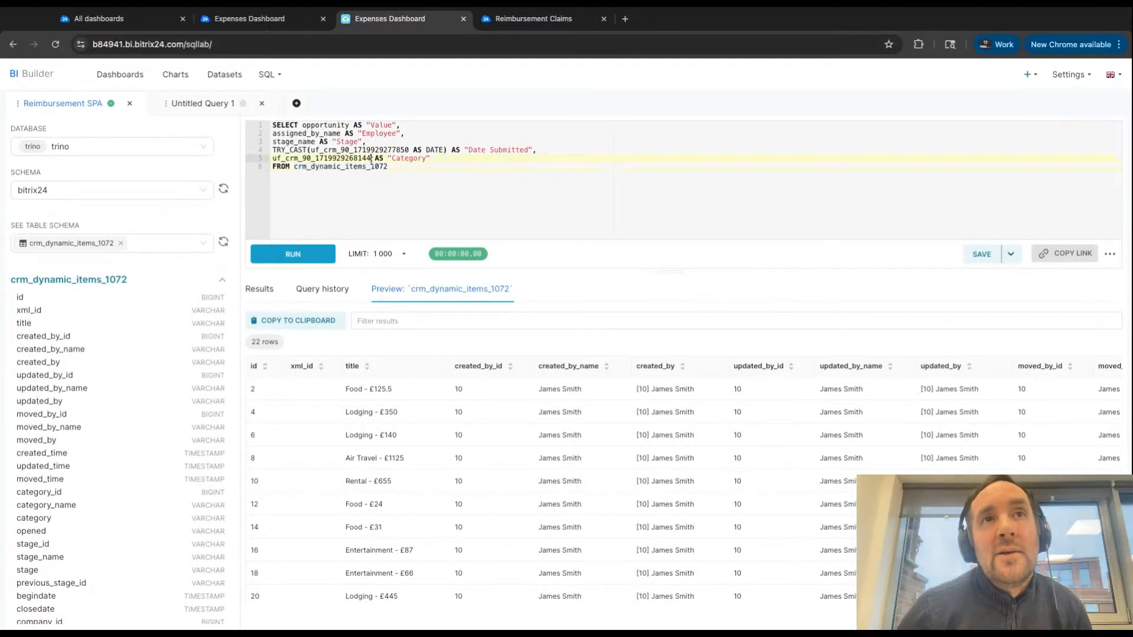
pyautogui.moveTo(372, 158); pyautogui.dragTo(294, 158)
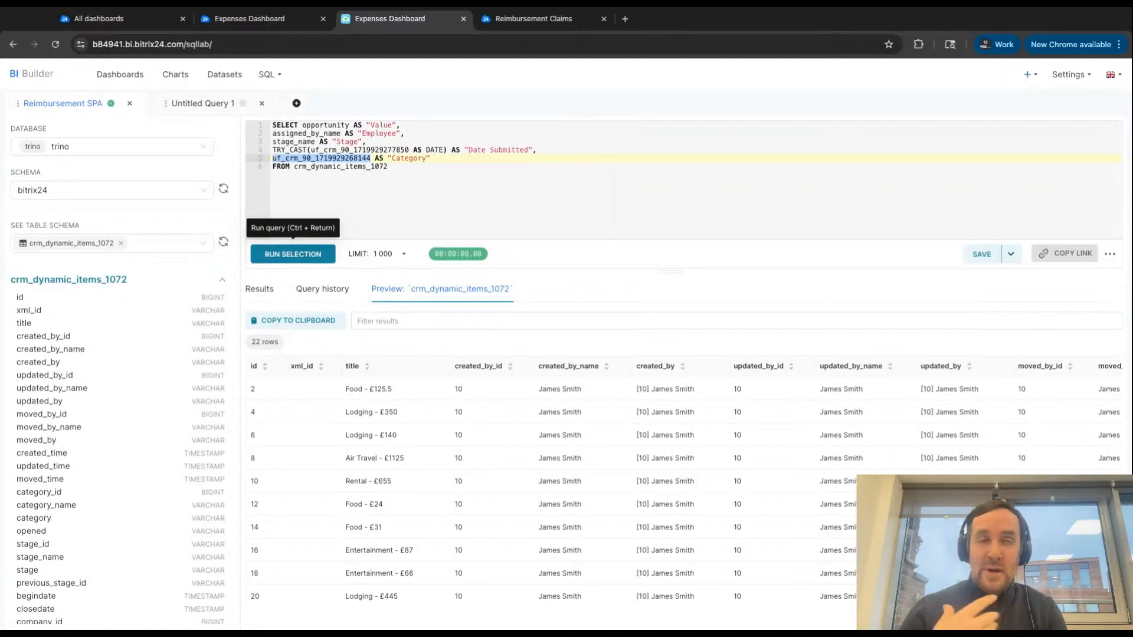
pyautogui.click(293, 254)
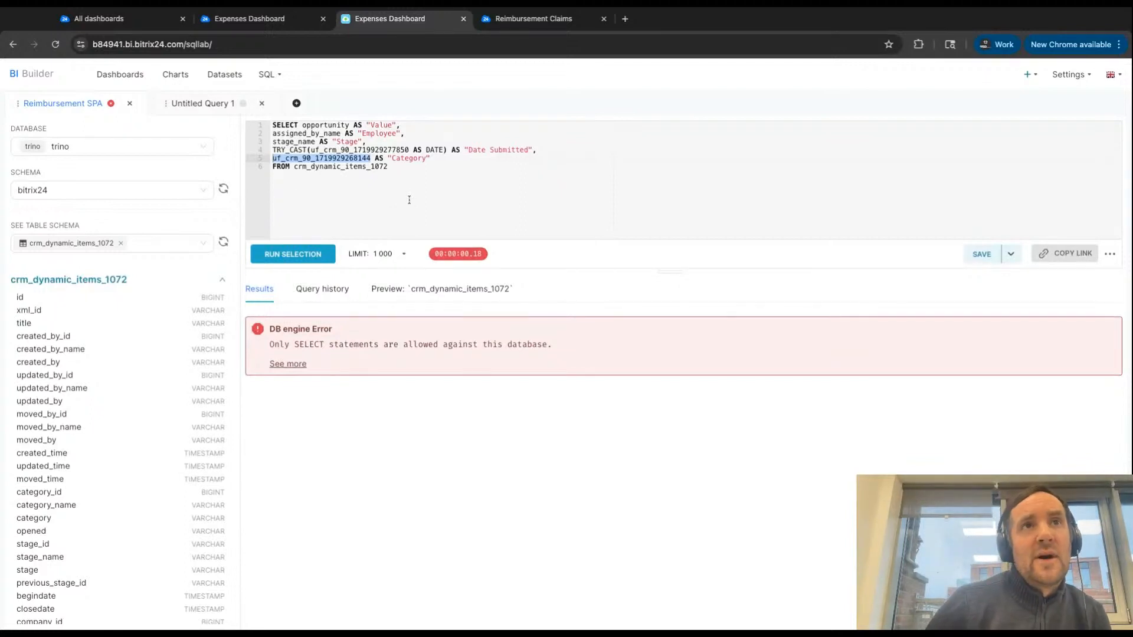
# - Re-enter the full Reimbursement SPA query in the editor and run it as a whole
pyautogui.click(410, 182)
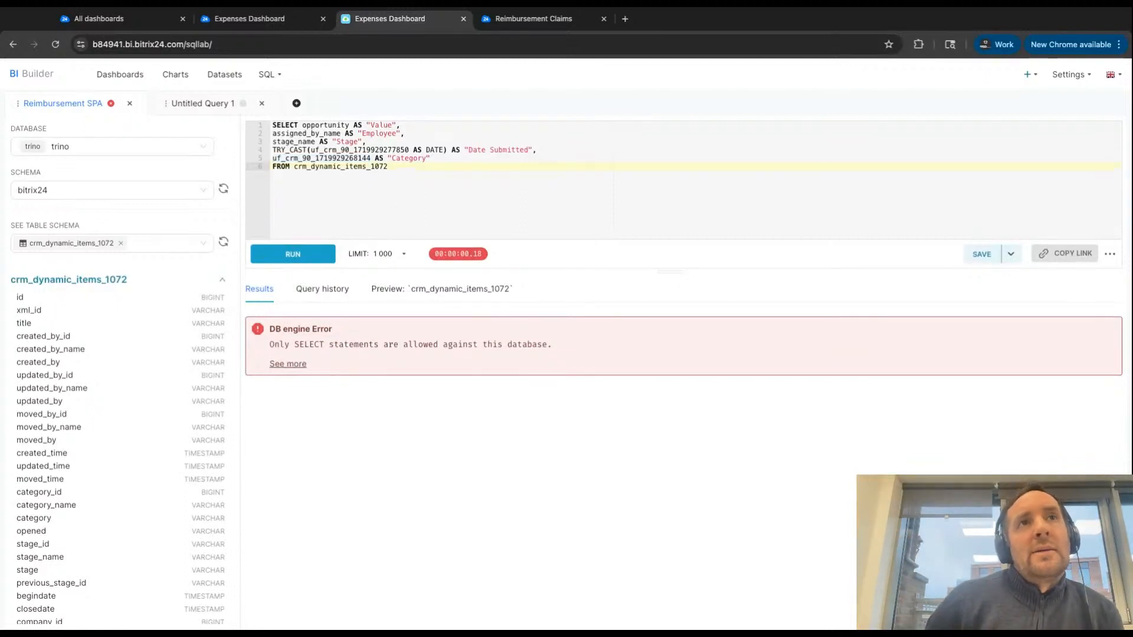
pyautogui.hotkey('ctrl', 'a')
pyautogui.hotkey('ctrl', 'x')
pyautogui.hotkey('ctrl', 'v')
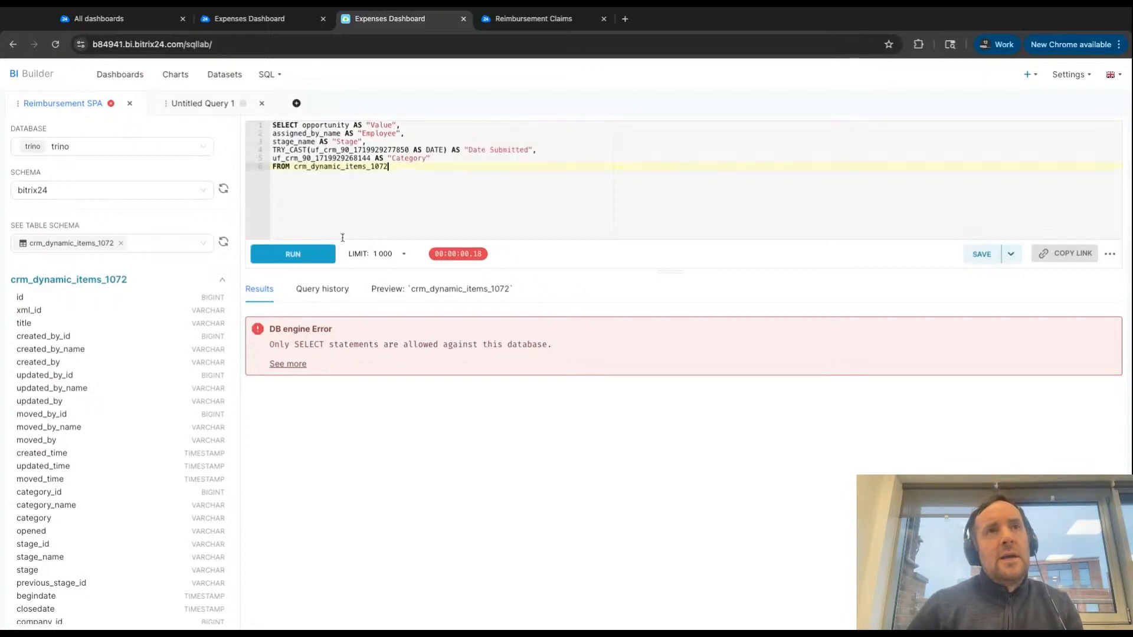
pyautogui.click(311, 262)
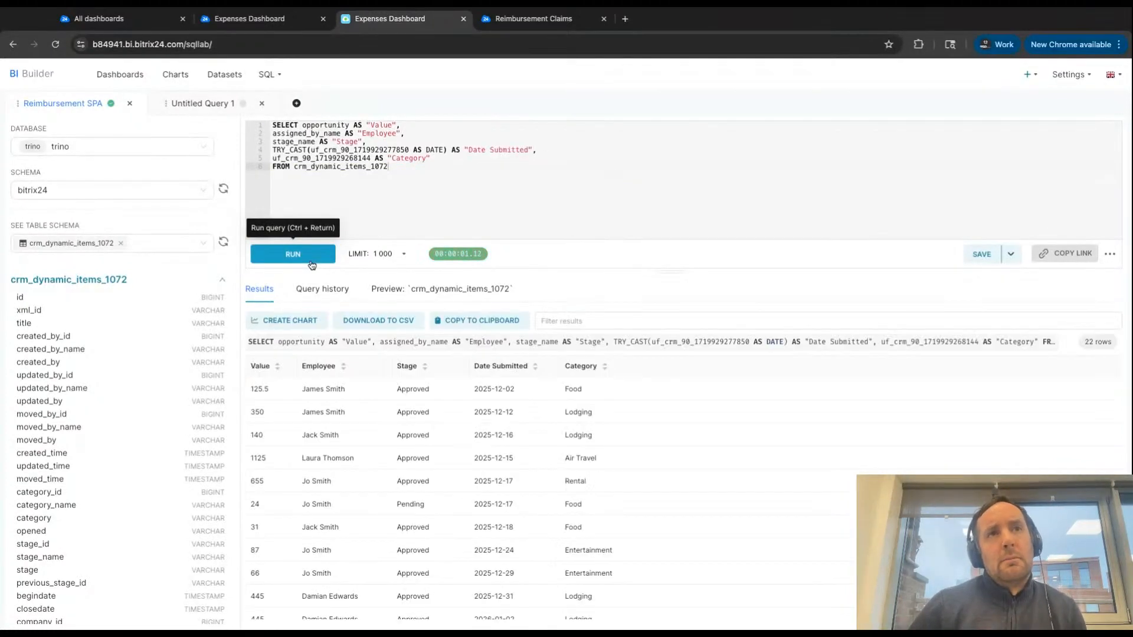
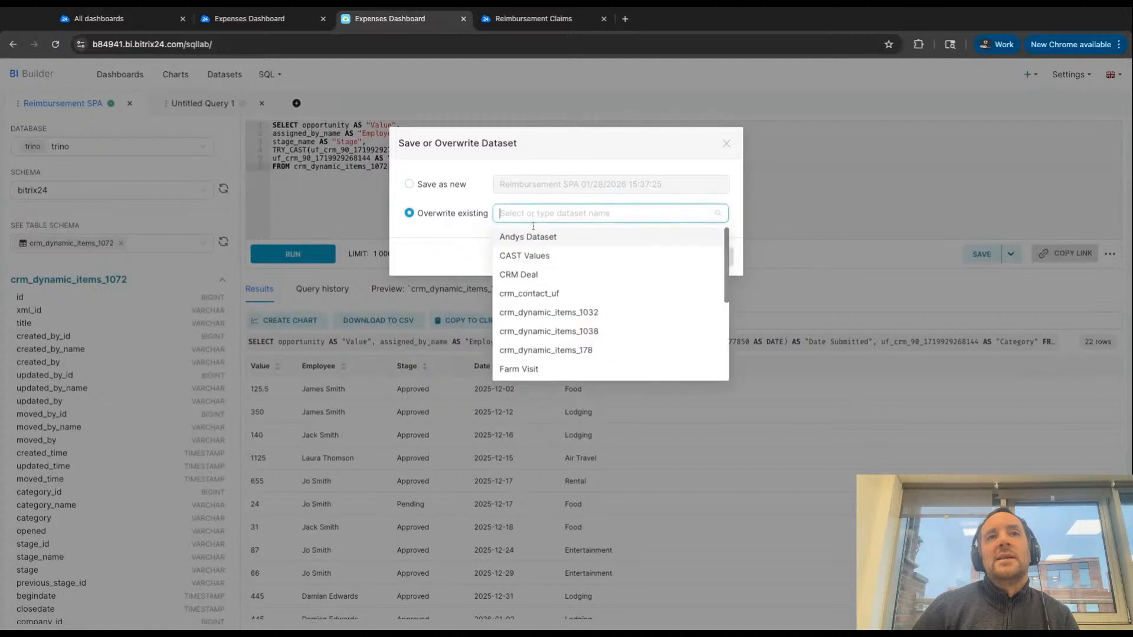
# - Overwrite the existing Reimbursement Dataset with the current query and open it for exploring
pyautogui.write('rei')
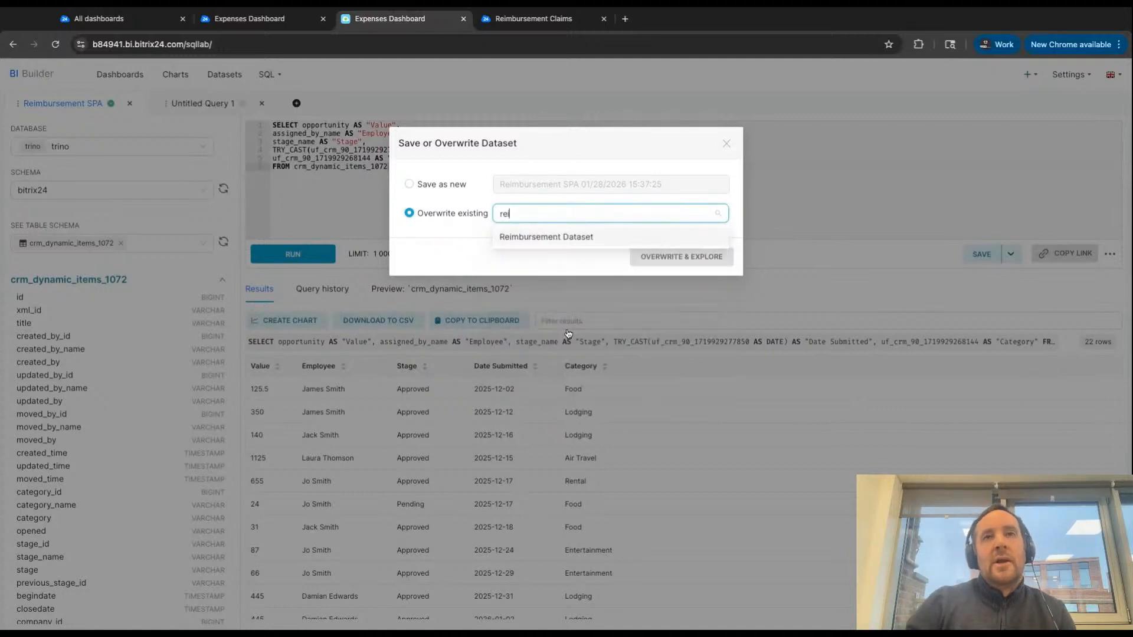
pyautogui.click(578, 238)
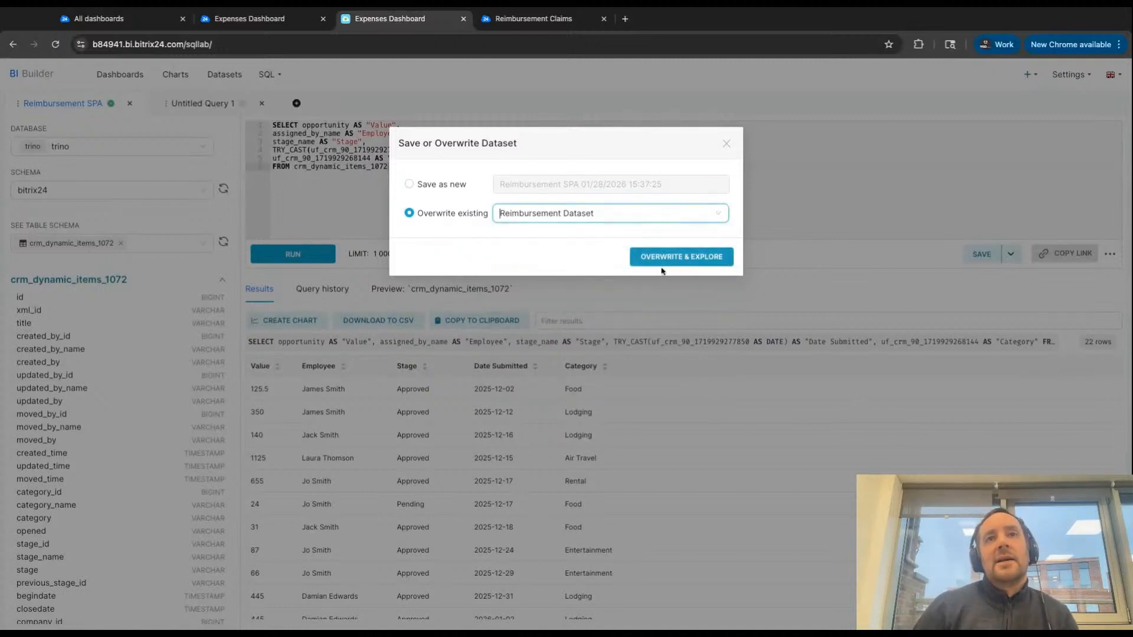
pyautogui.click(669, 258)
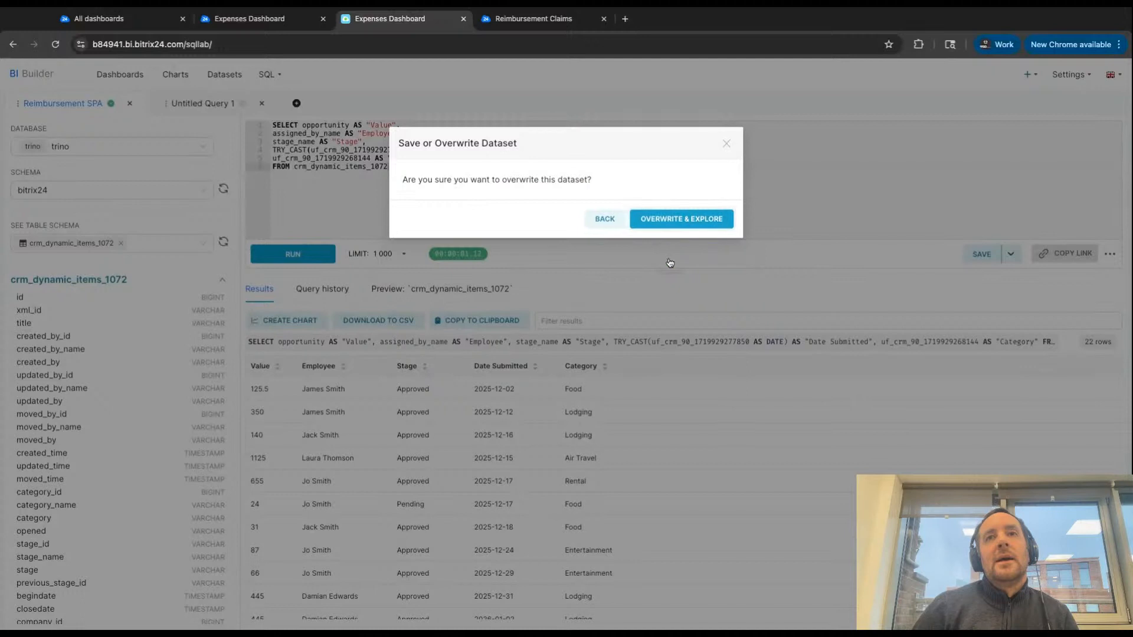
pyautogui.click(674, 224)
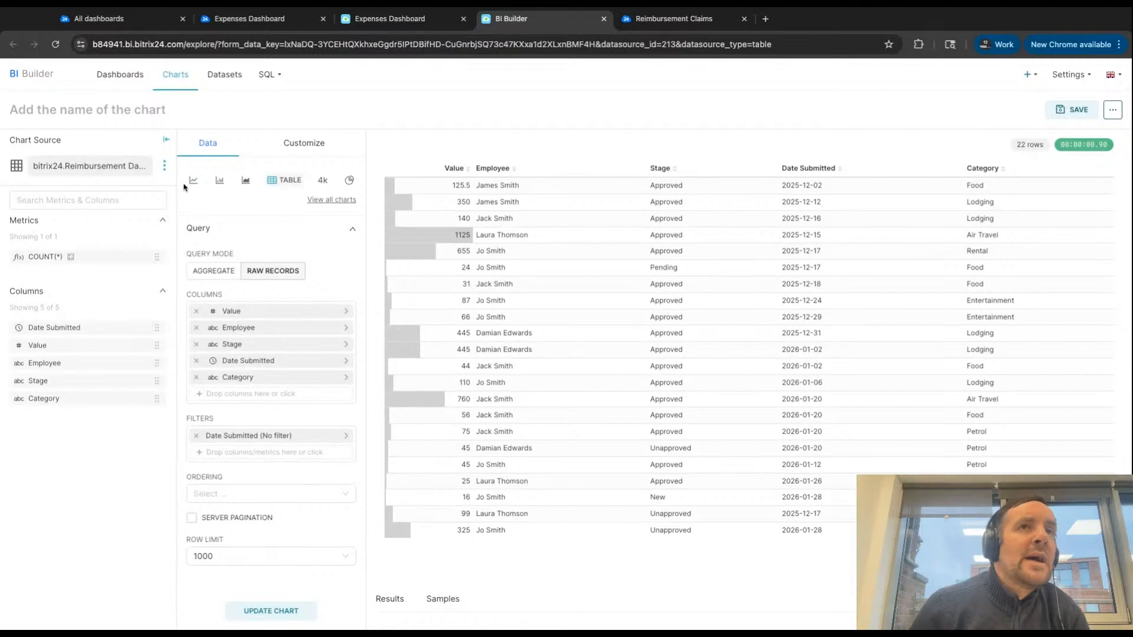
# - Browse the available visualization types in the Flow, KPI, Map, Table and Ranking categories, then leave the chart gallery without choosing one
pyautogui.click(334, 201)
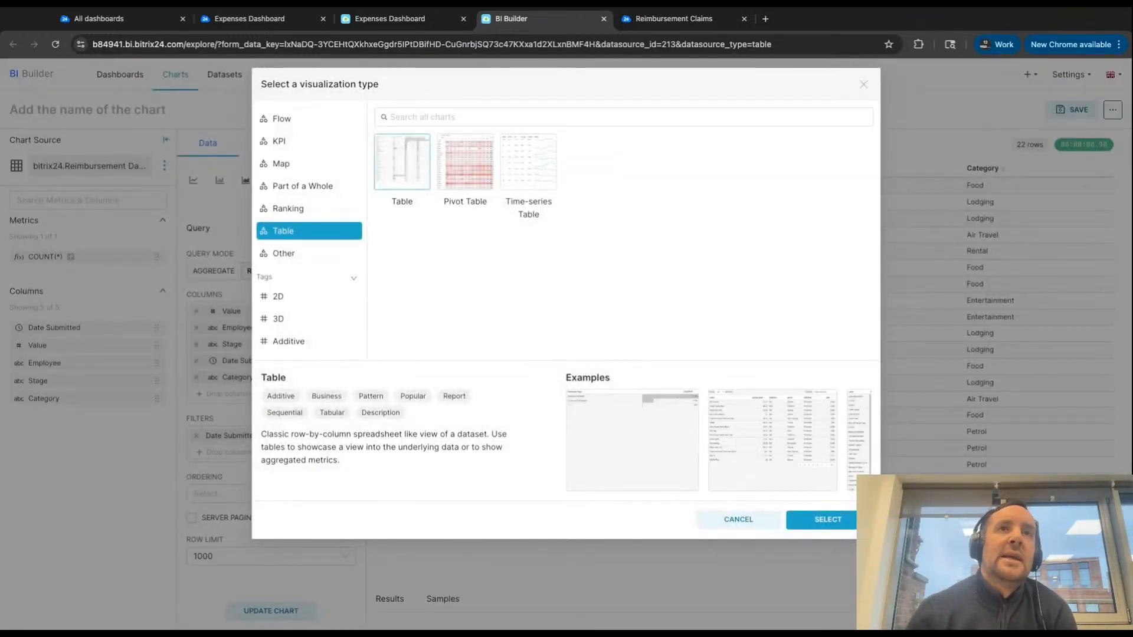
pyautogui.click(864, 84)
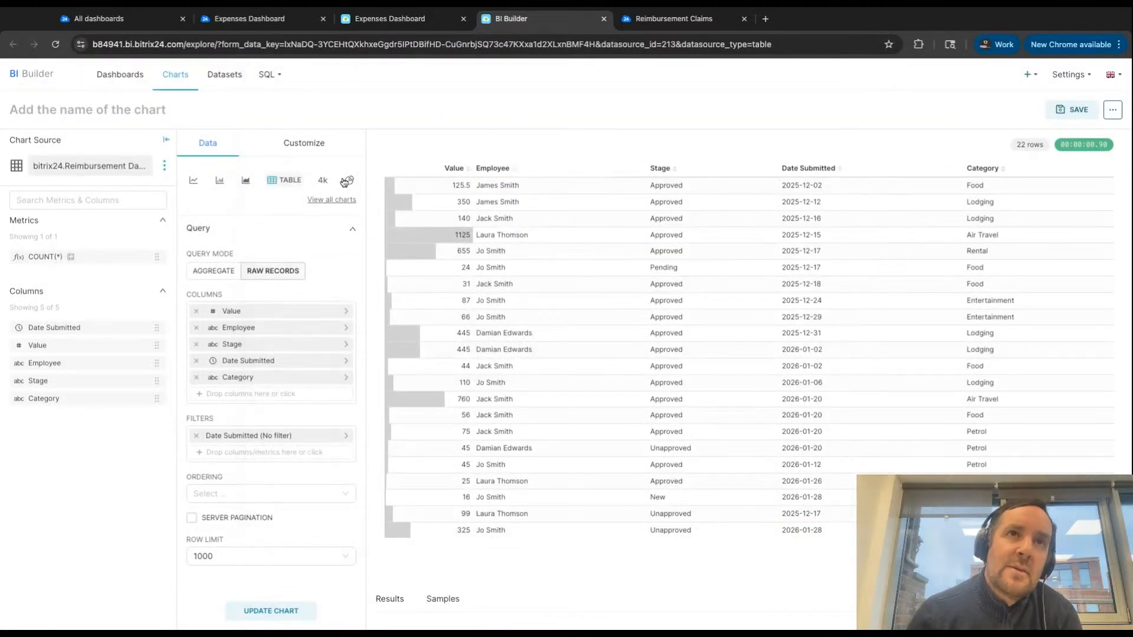
pyautogui.click(328, 203)
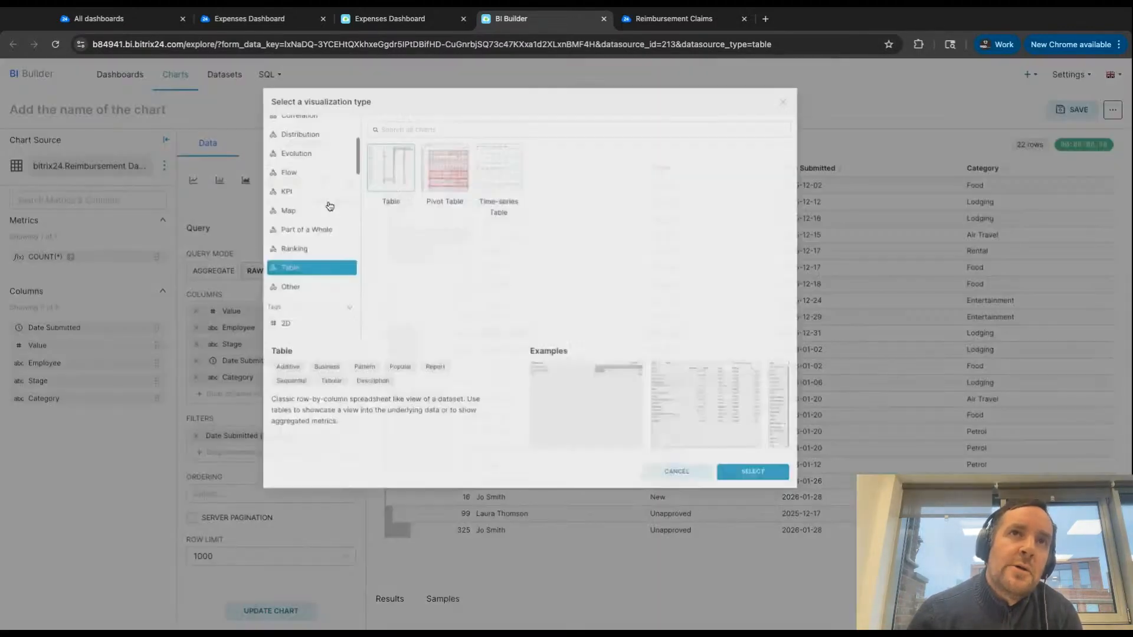
pyautogui.click(295, 120)
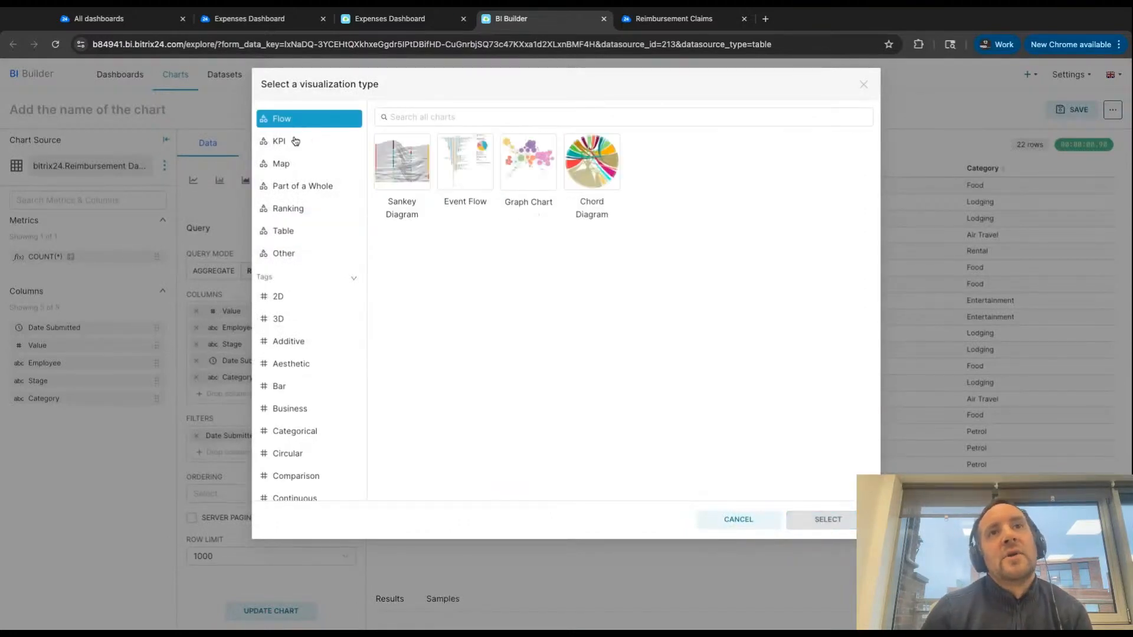
pyautogui.click(295, 141)
pyautogui.click(291, 162)
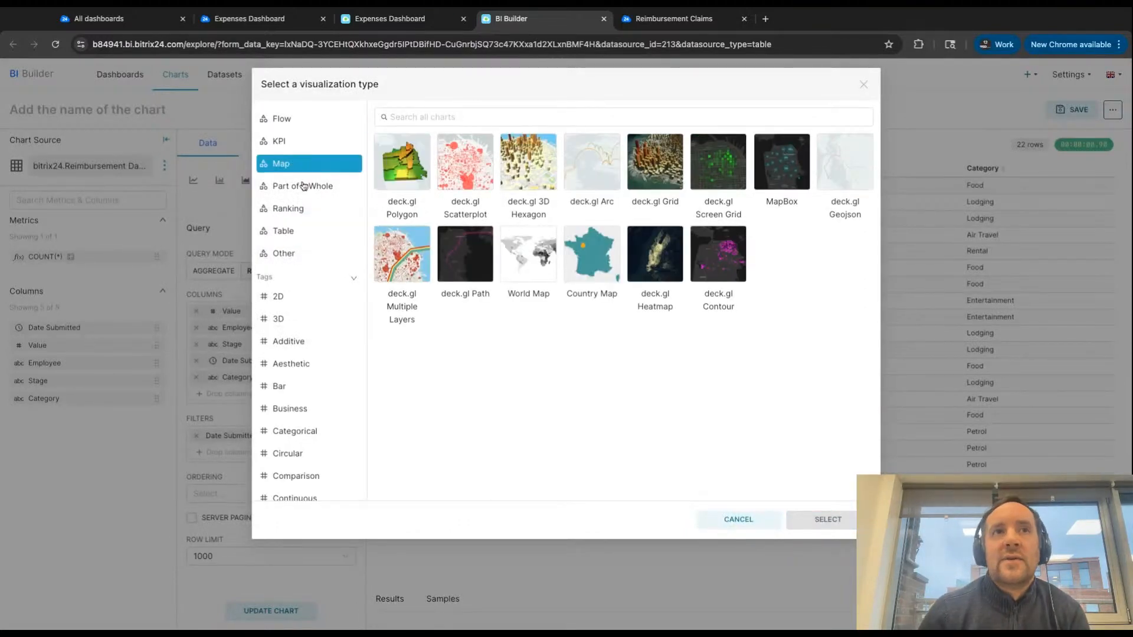
pyautogui.click(289, 148)
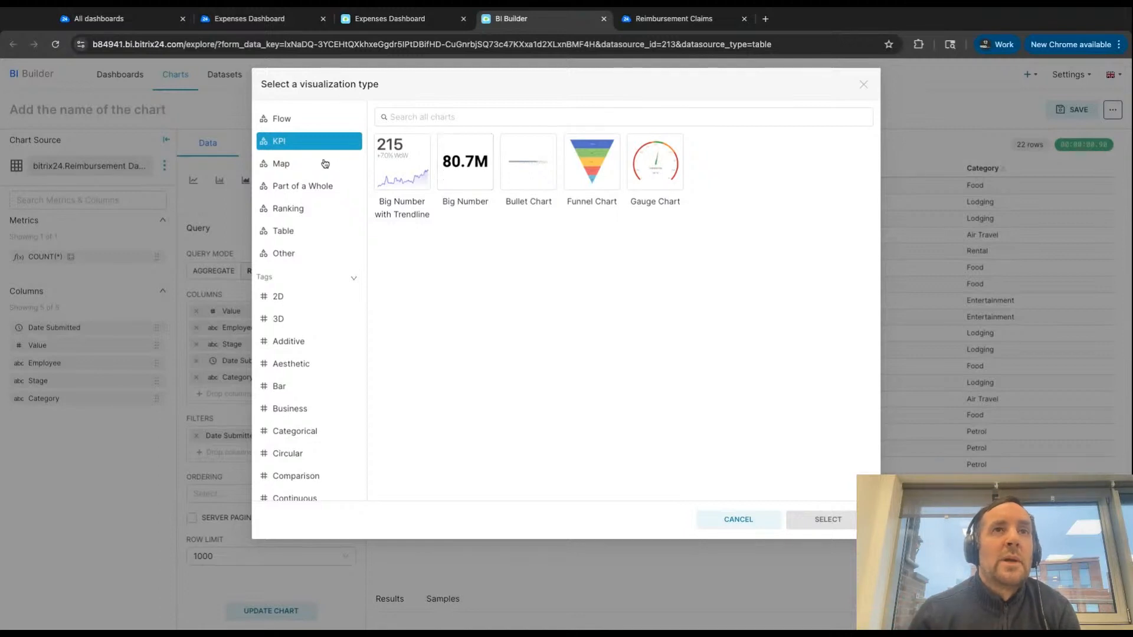
pyautogui.click(290, 229)
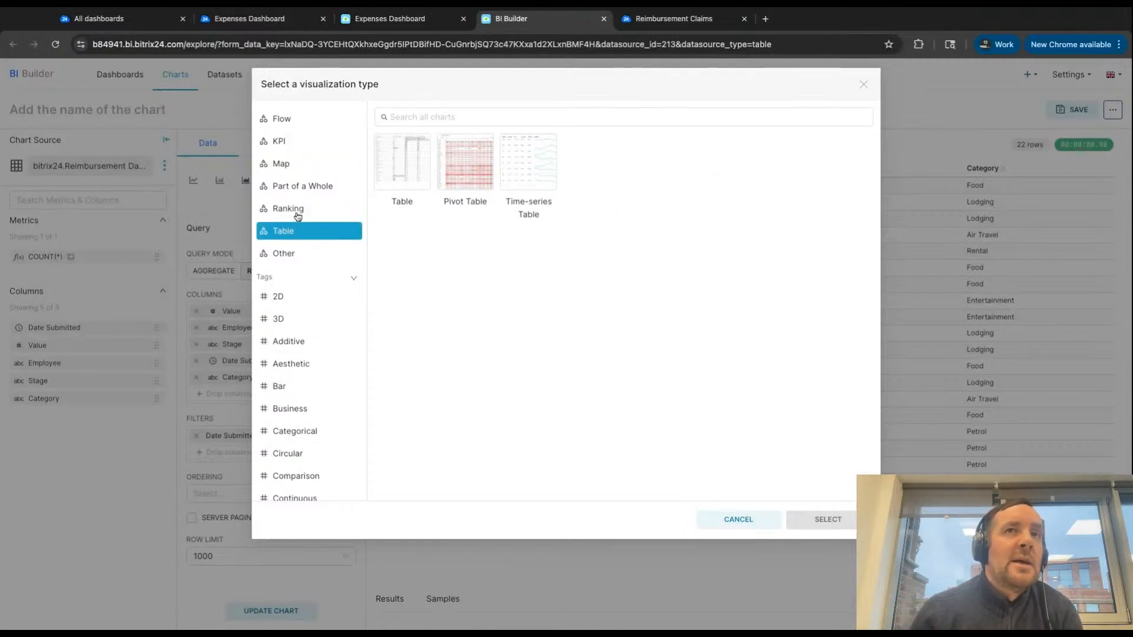
pyautogui.click(304, 207)
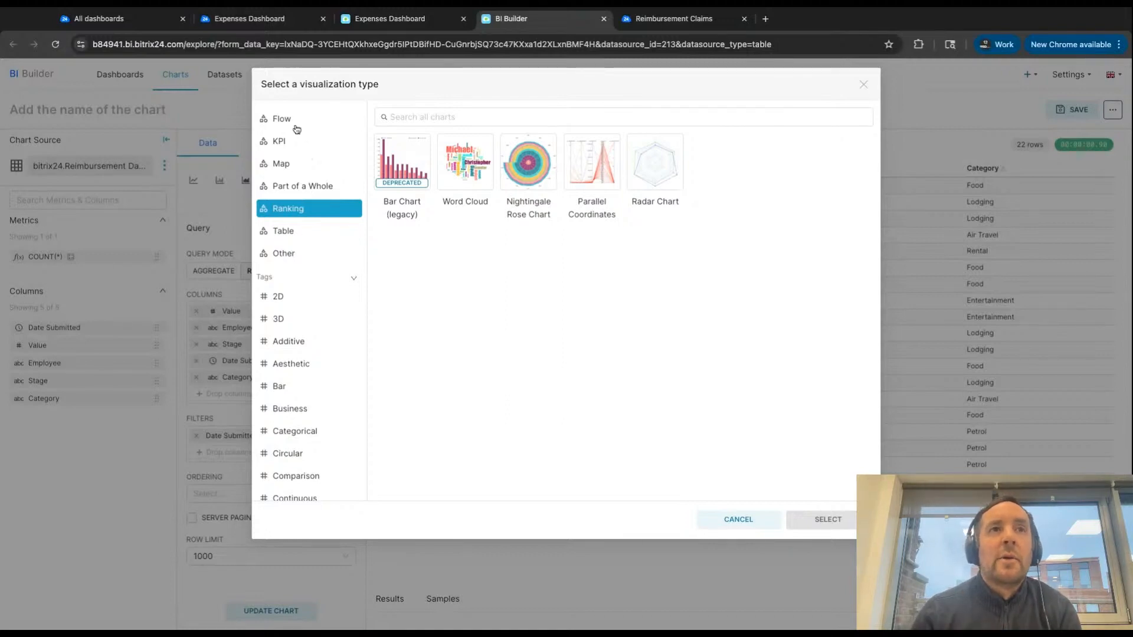
pyautogui.click(864, 84)
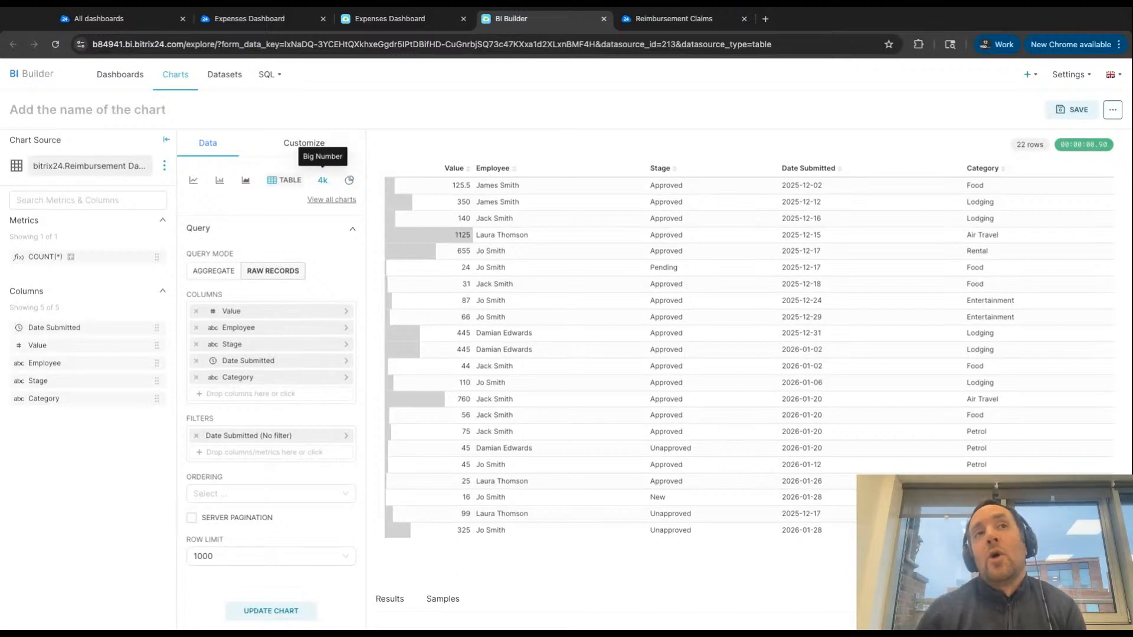
# - Make the chart a Big Number with COUNT(*) as its metric and update it
pyautogui.click(322, 180)
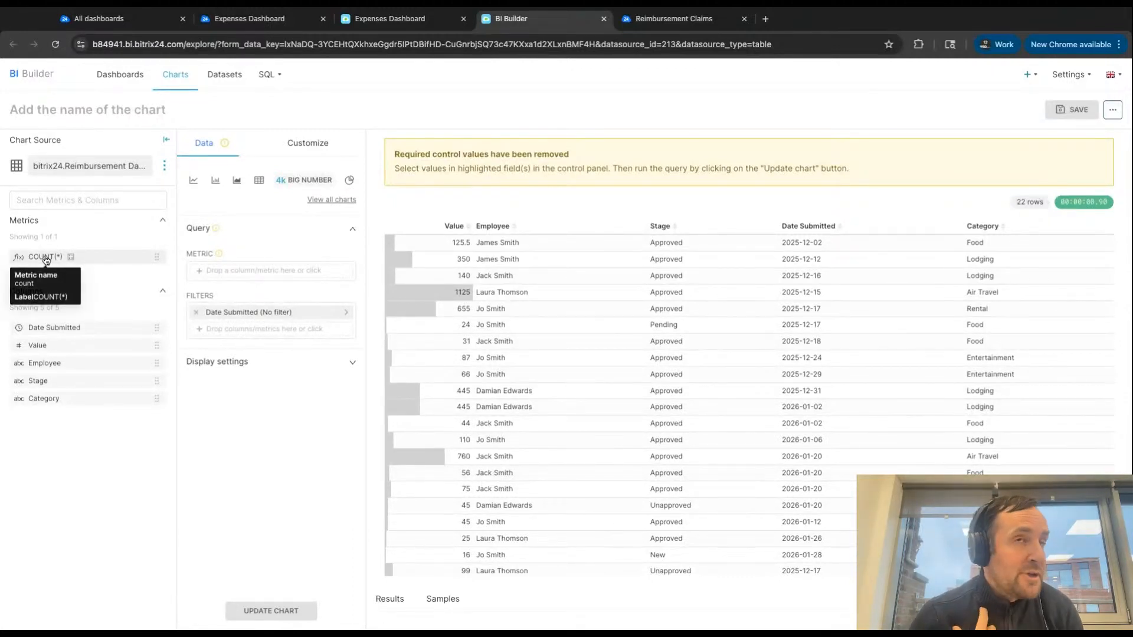
pyautogui.moveTo(36, 257); pyautogui.dragTo(272, 270)
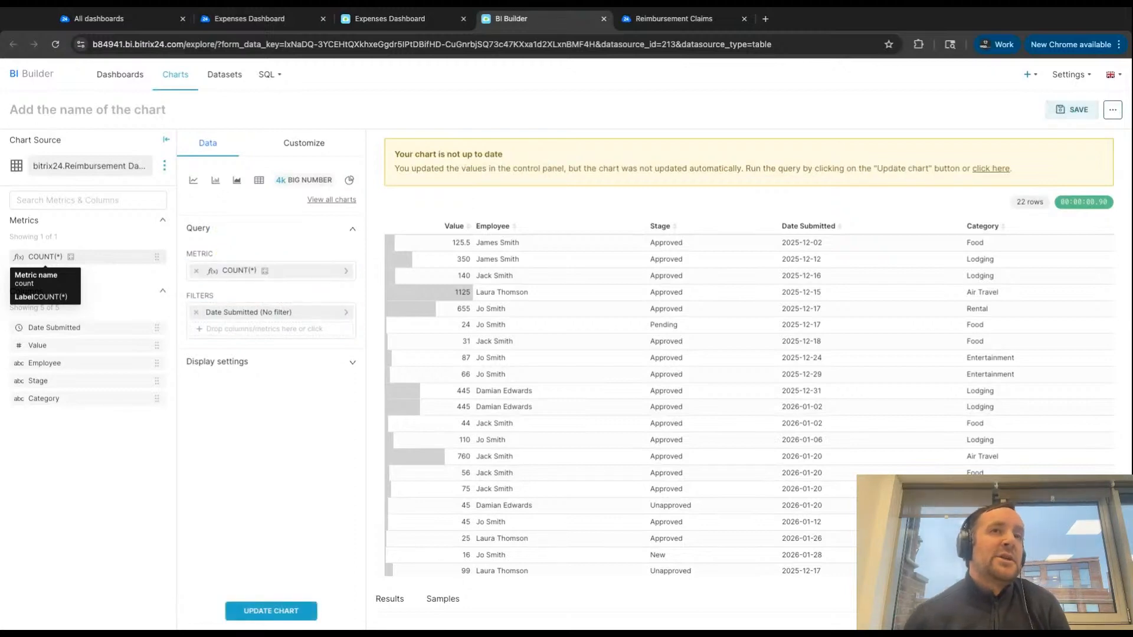
pyautogui.click(276, 611)
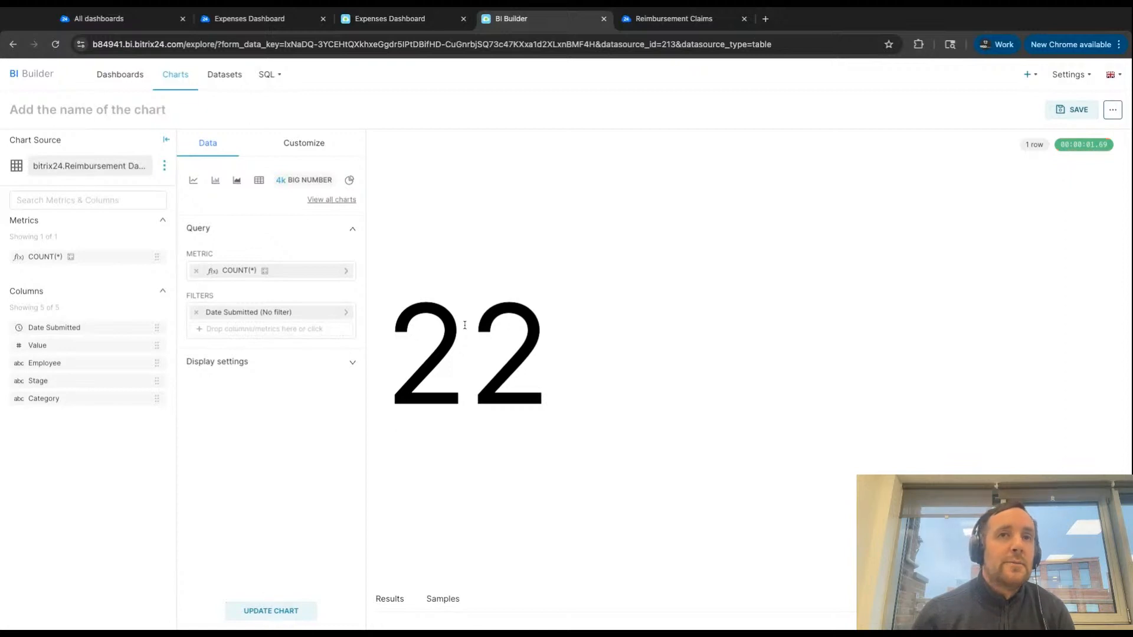
# - Name the chart "Number of Expense Claims"
pyautogui.click(61, 112)
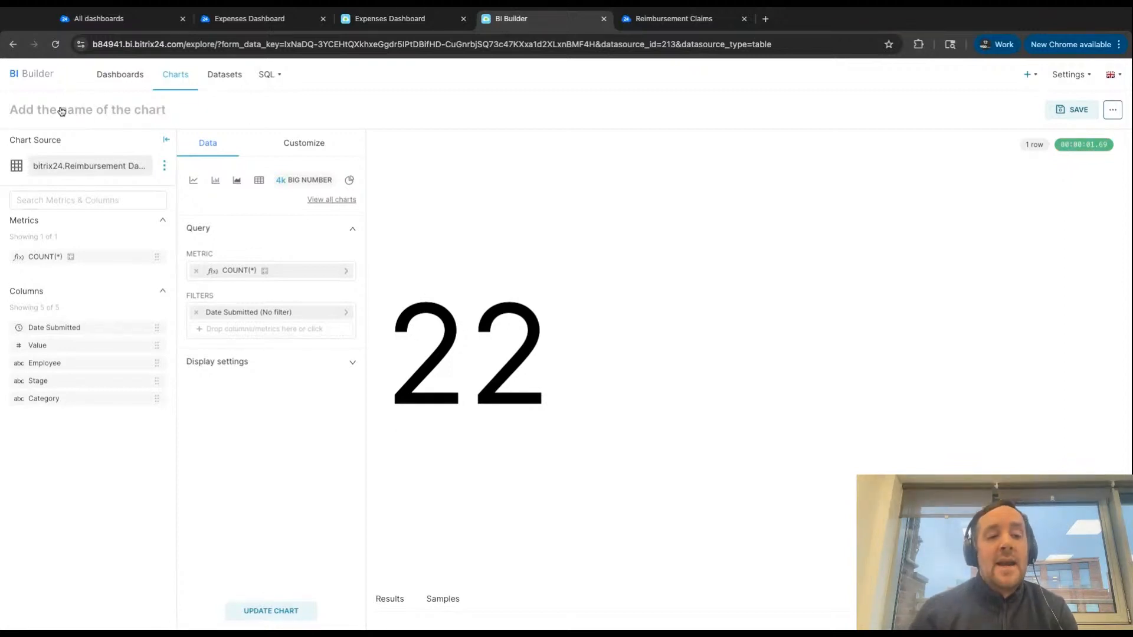
pyautogui.write('Number')
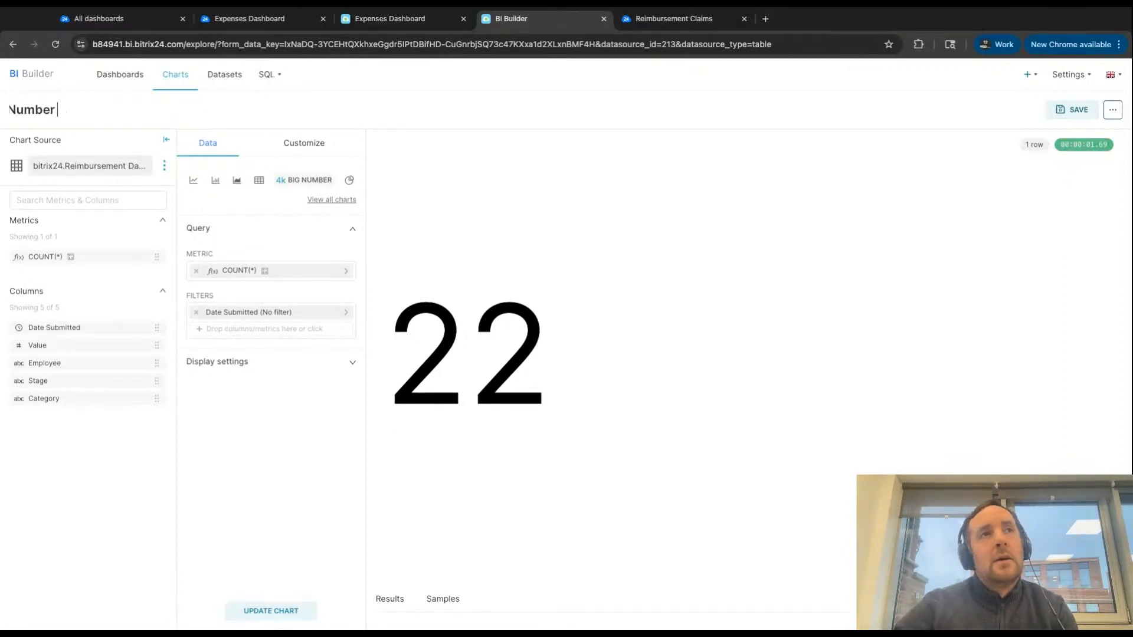
pyautogui.write(' of Expense')
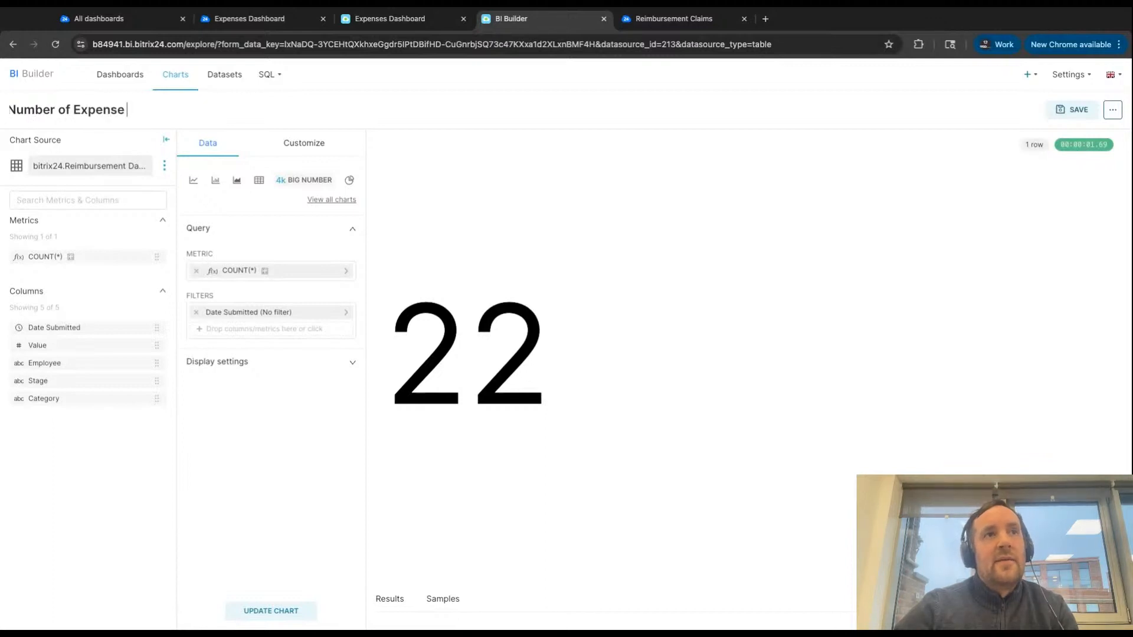
pyautogui.write(' Claims')
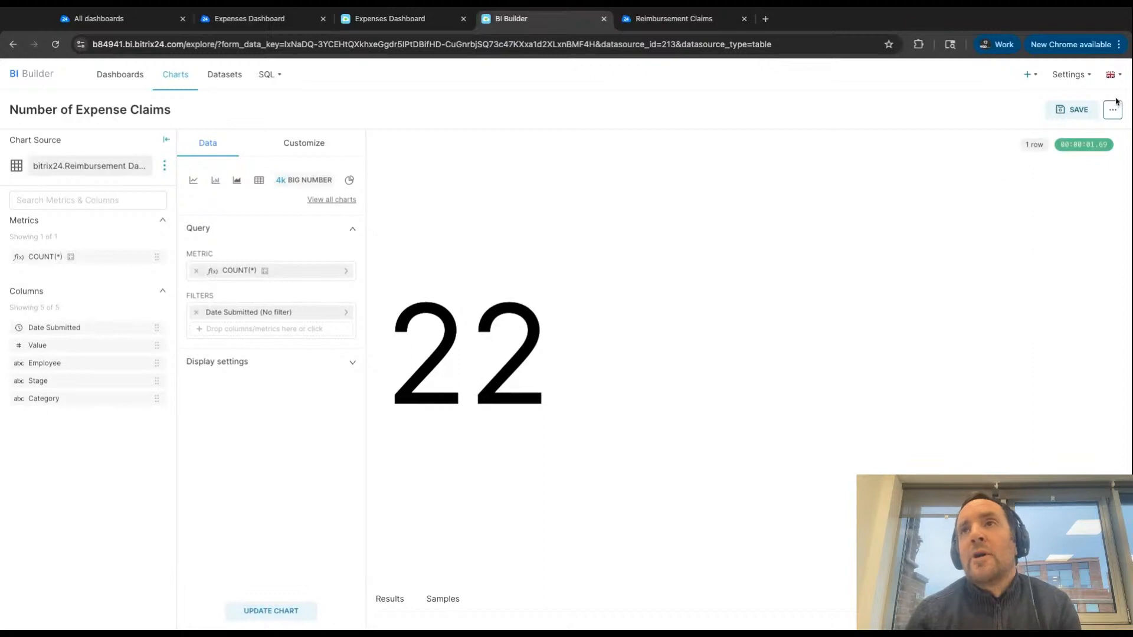
# - Save the Number of Expense Claims chart and add it to the Expenses Dashboard
pyautogui.click(1075, 110)
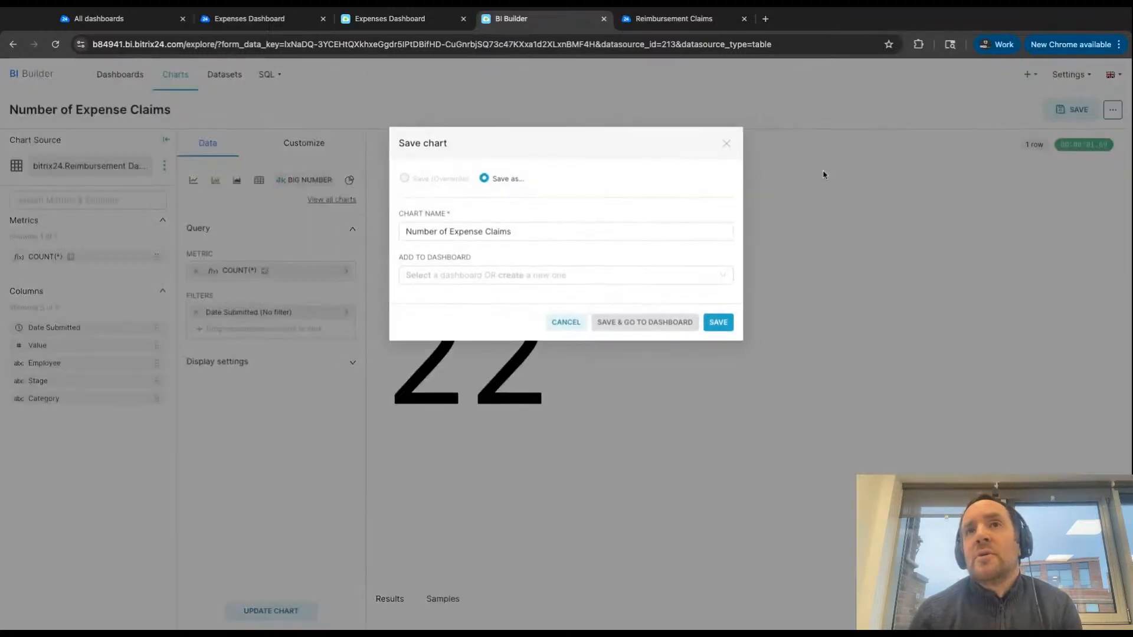
pyautogui.click(501, 275)
pyautogui.write('expe')
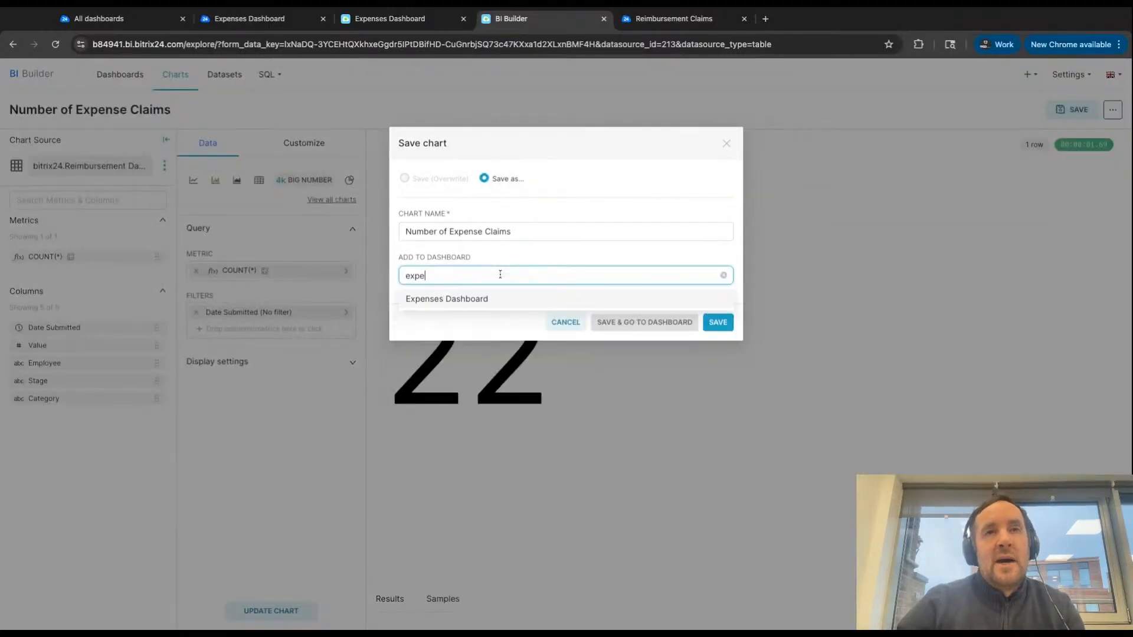
pyautogui.click(473, 322)
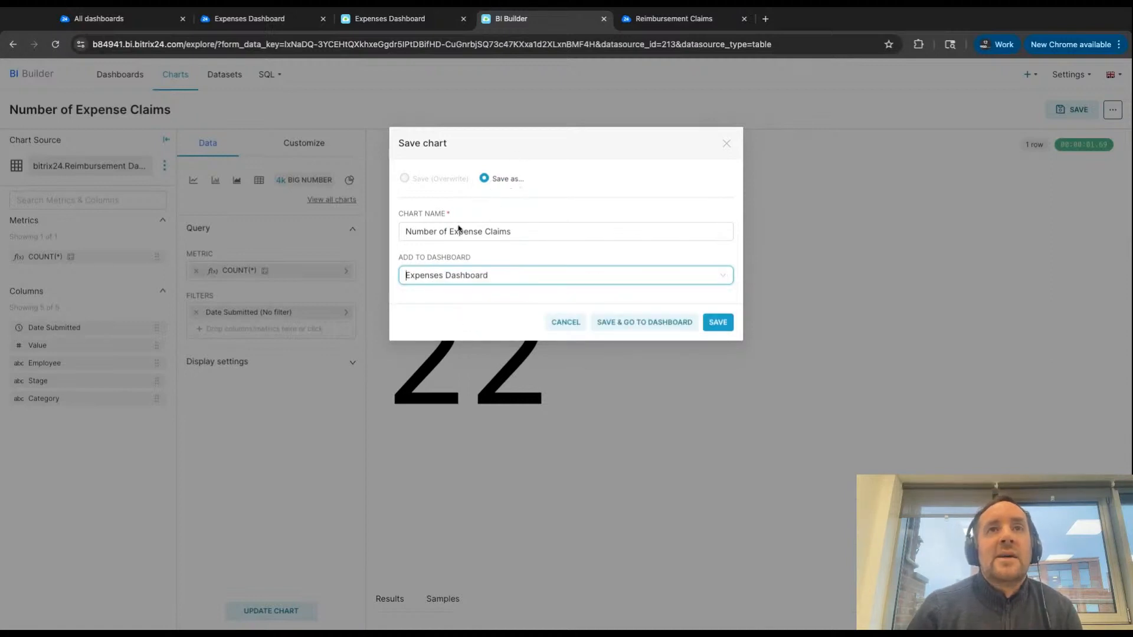
pyautogui.click(426, 234)
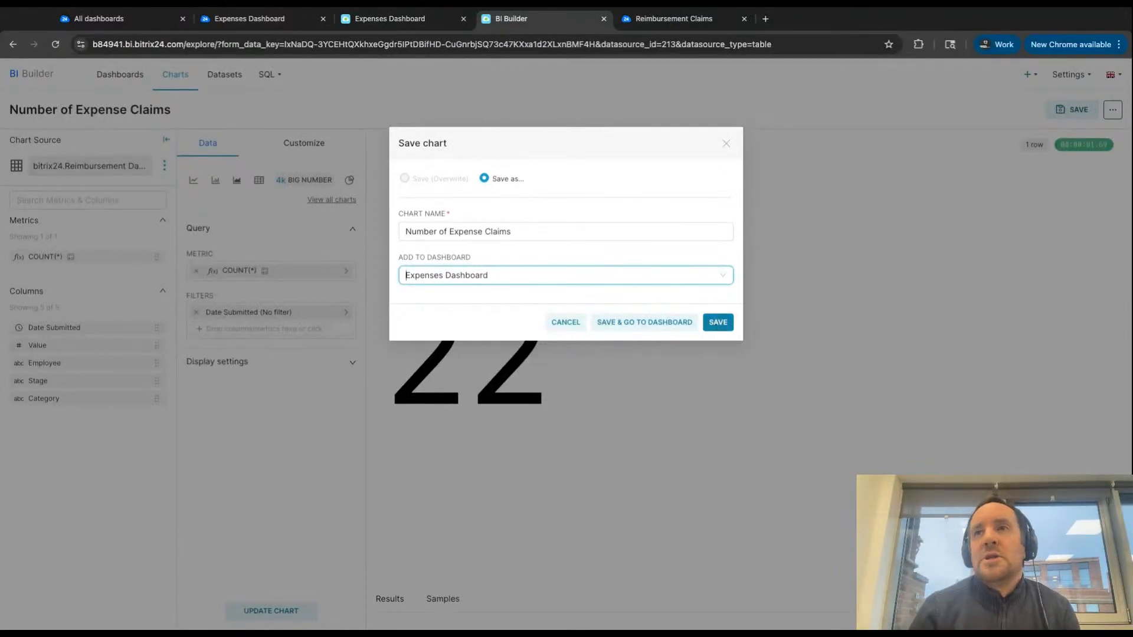
pyautogui.click(718, 322)
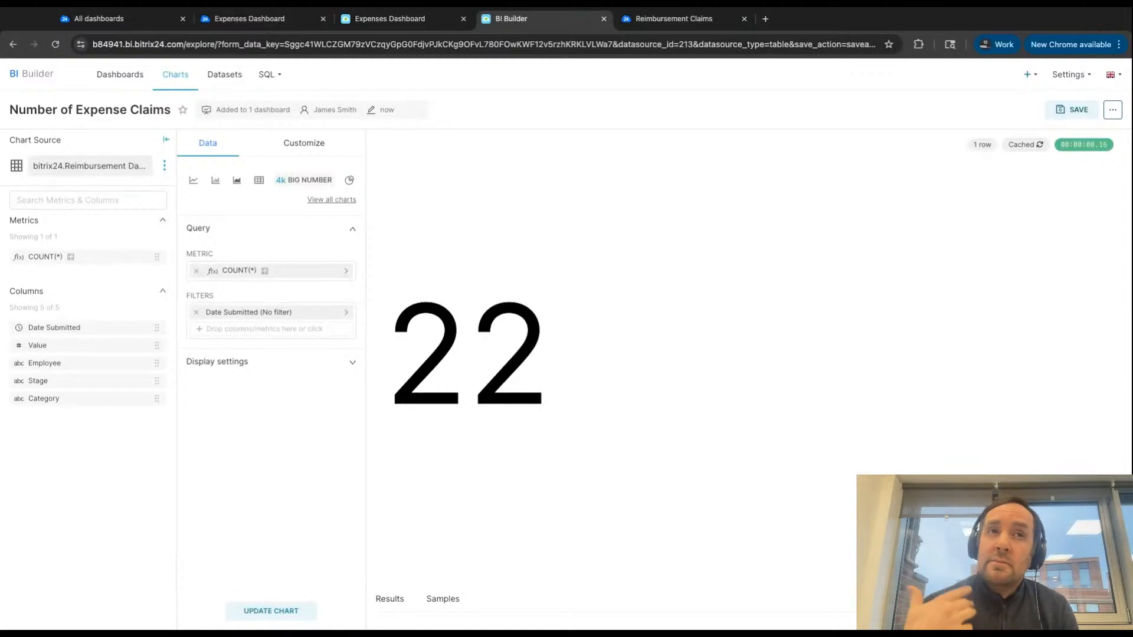
# - Replace the Big Number's COUNT(*) metric with the SUM of the Value column and update the chart
pyautogui.click(197, 271)
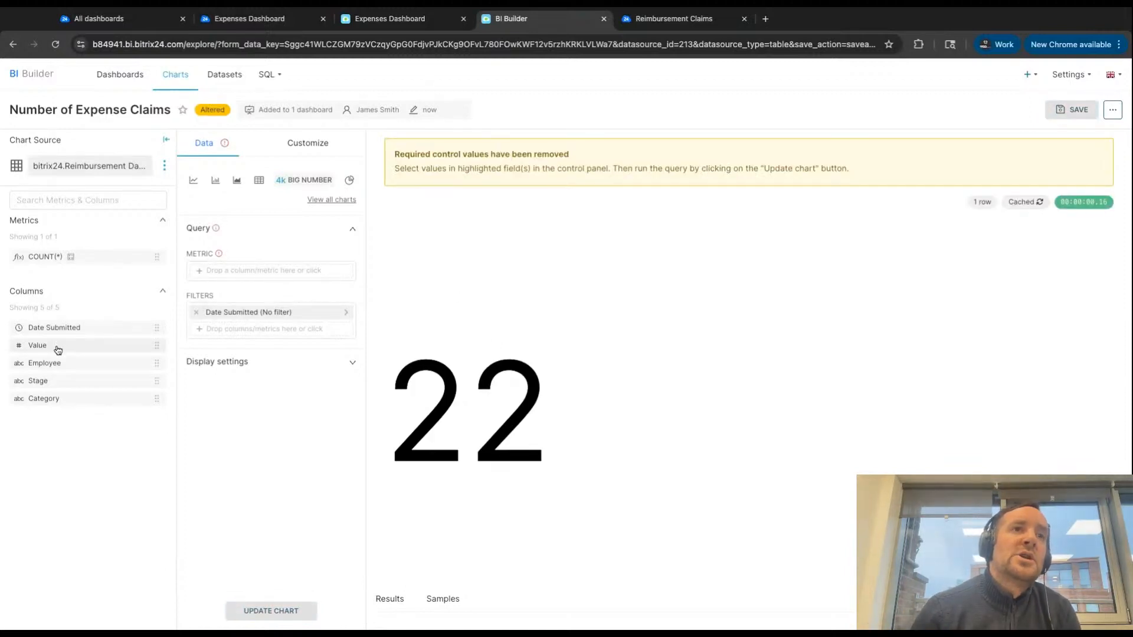
pyautogui.moveTo(58, 350); pyautogui.dragTo(272, 271)
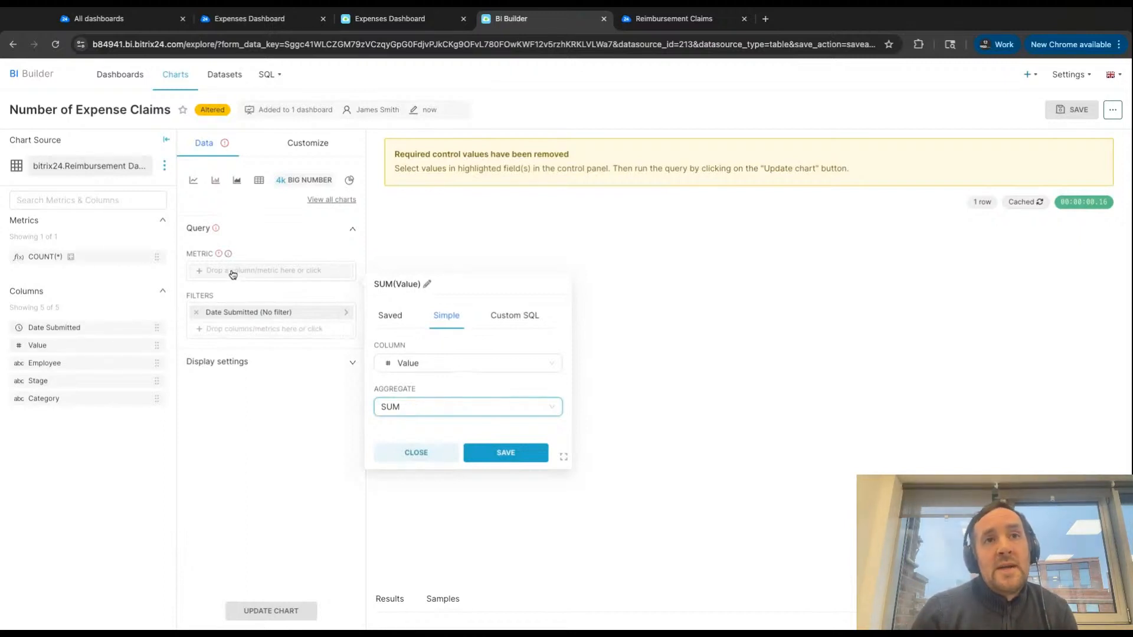
pyautogui.click(418, 407)
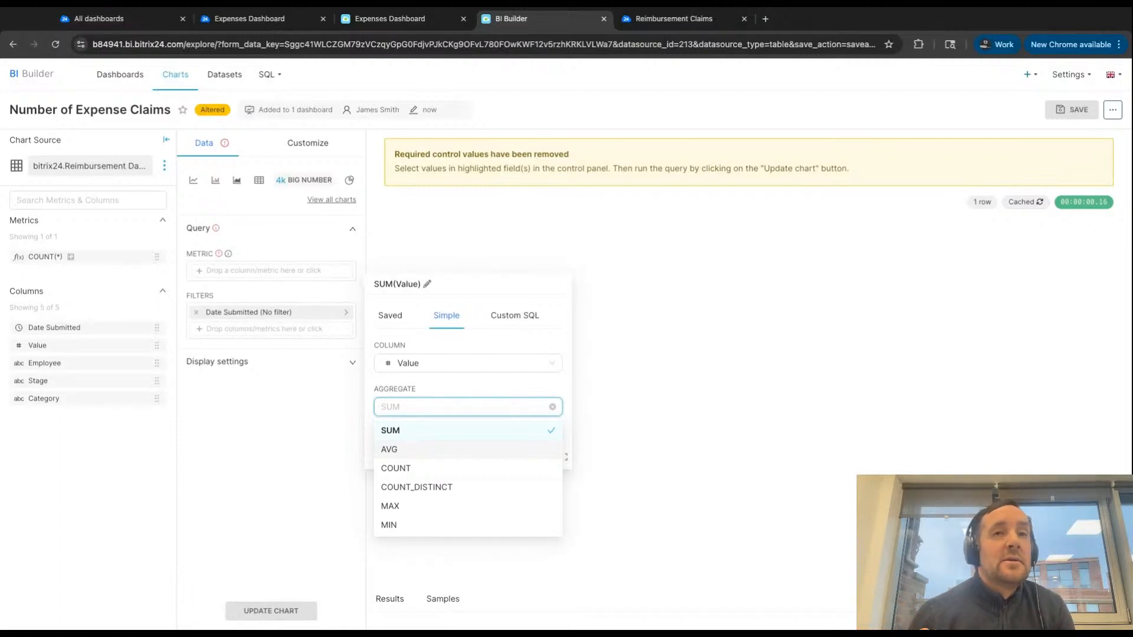
pyautogui.click(400, 439)
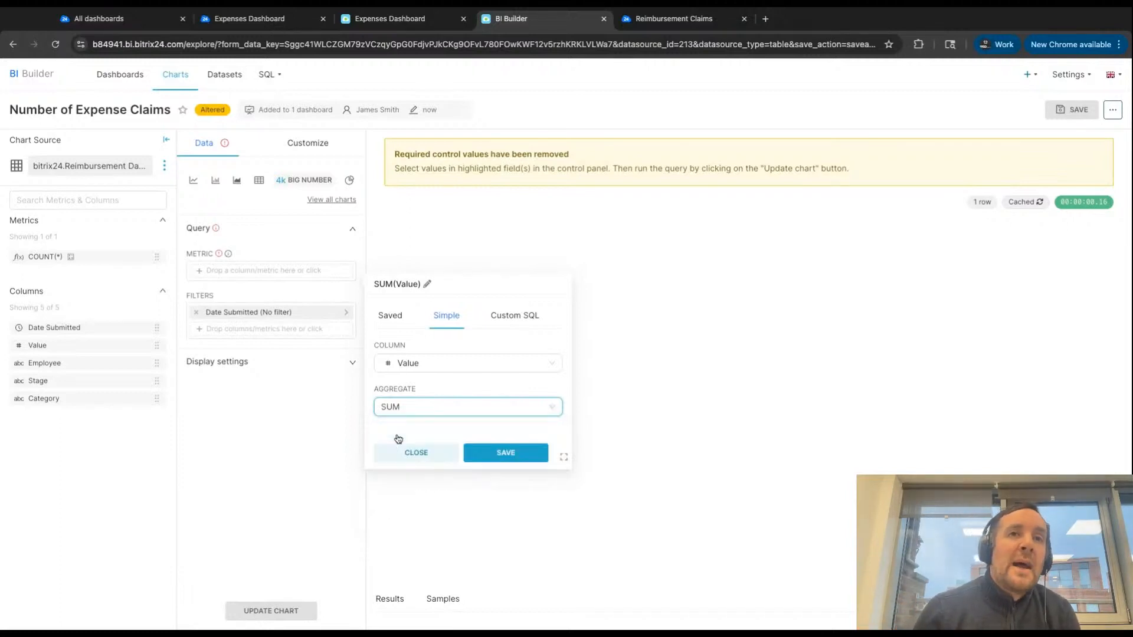
pyautogui.click(485, 455)
pyautogui.click(270, 611)
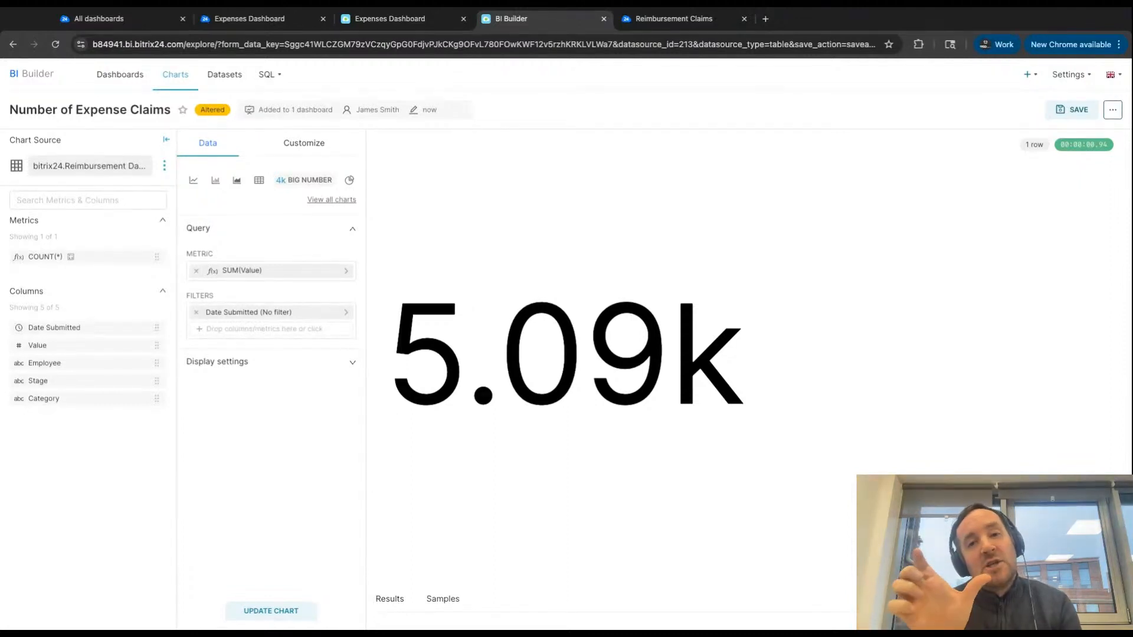
# - Format the Big Number as ,d (12345.432 => 12,345) with £ (GBP) as a currency prefix
pyautogui.click(299, 149)
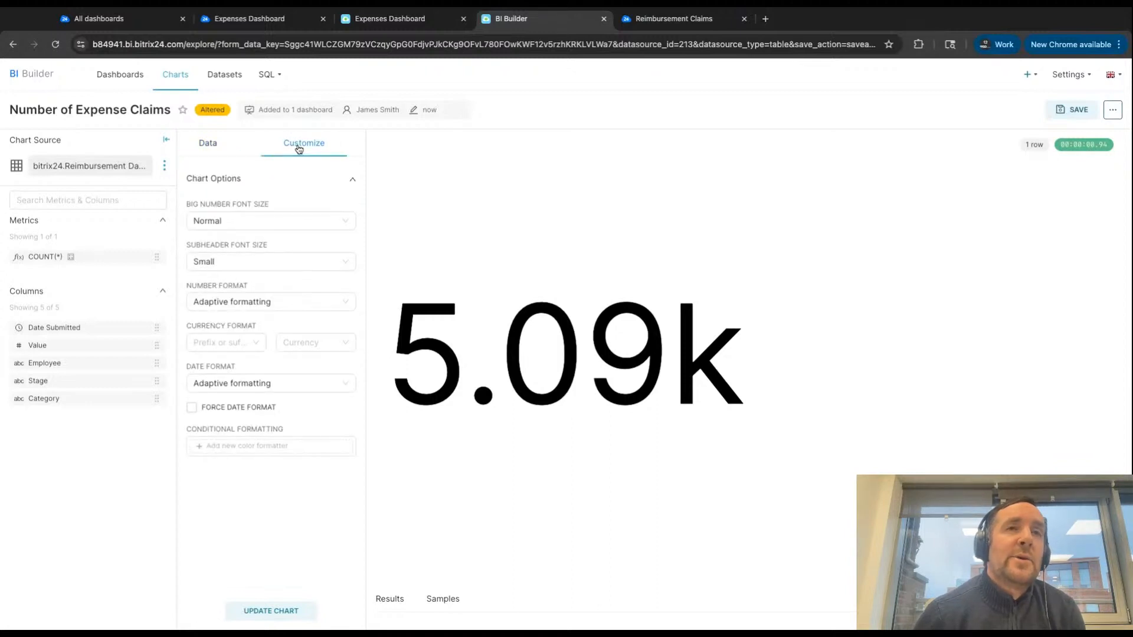
pyautogui.click(267, 301)
pyautogui.click(277, 362)
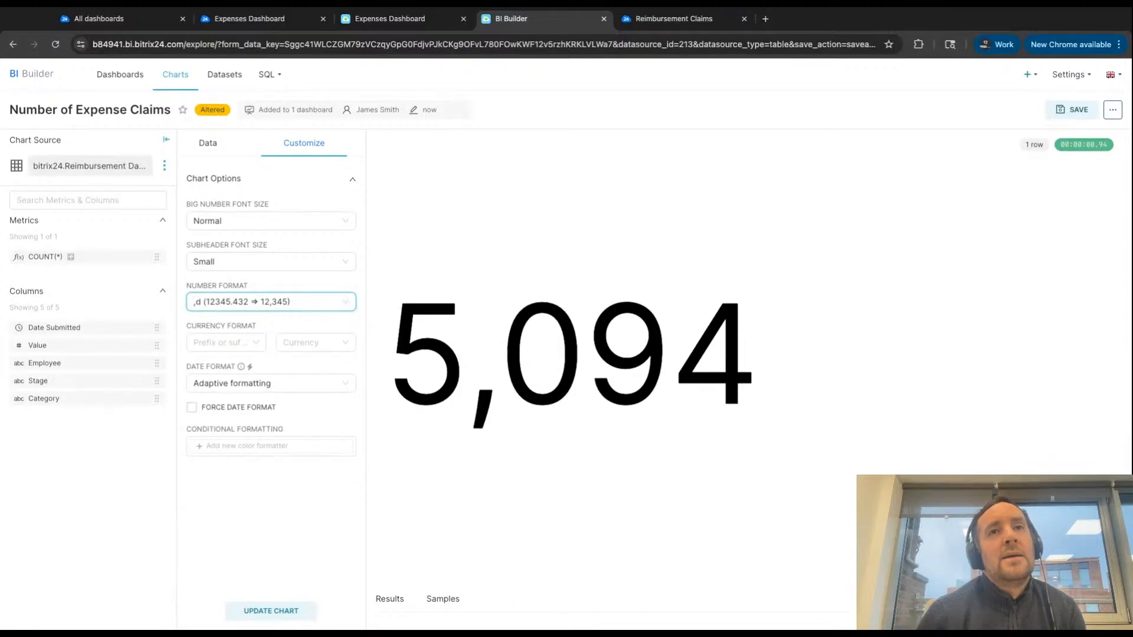
pyautogui.click(216, 344)
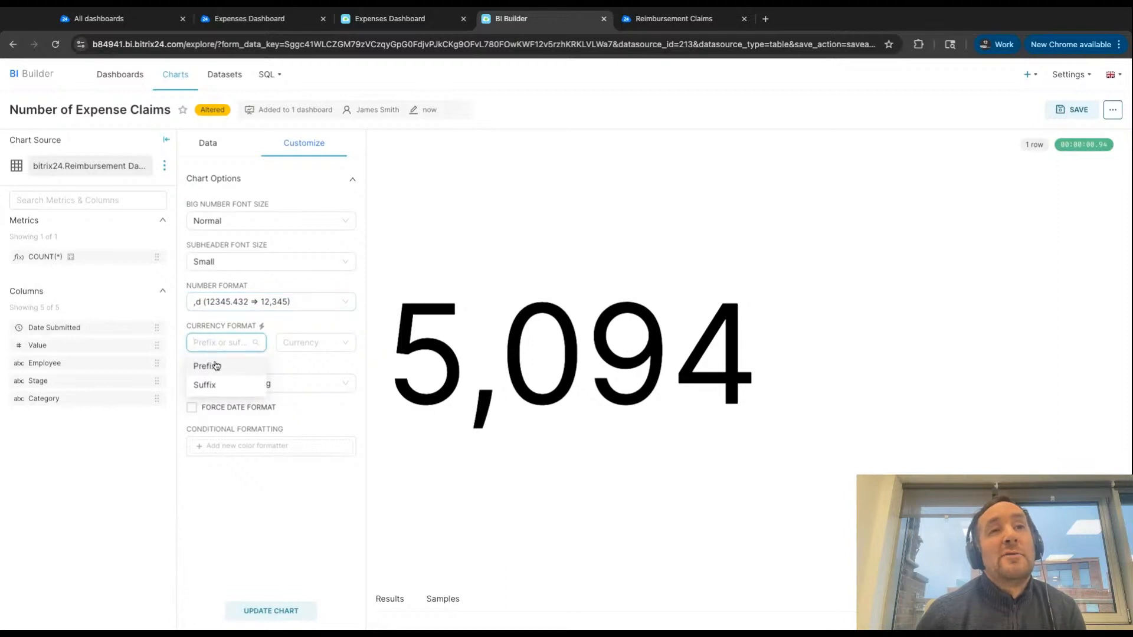
pyautogui.click(216, 365)
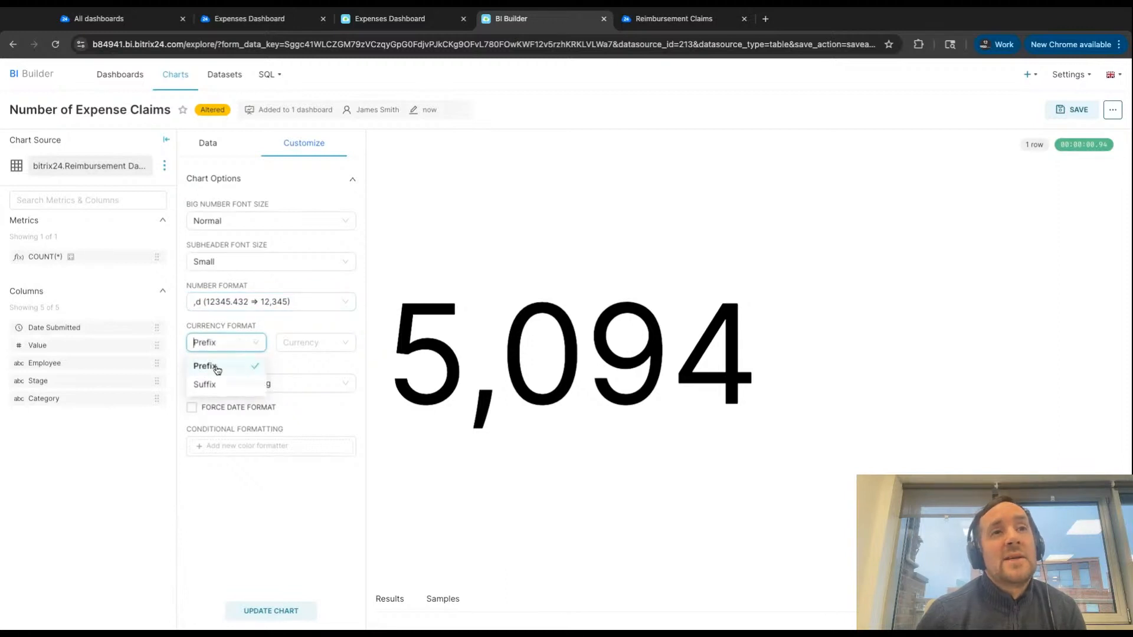
pyautogui.click(313, 344)
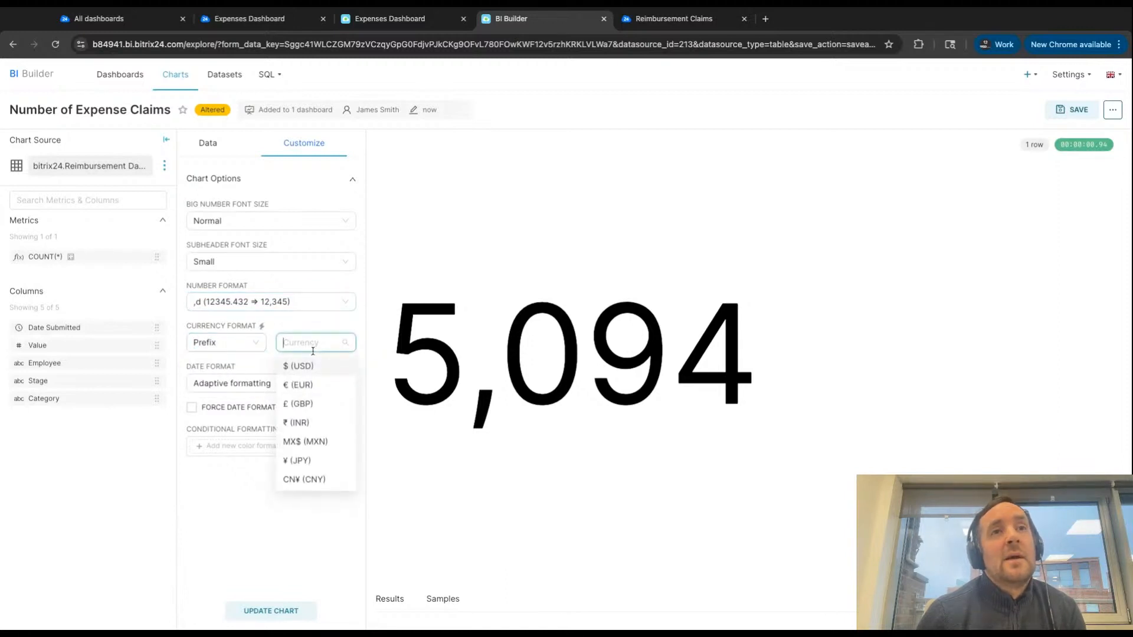
pyautogui.click(307, 405)
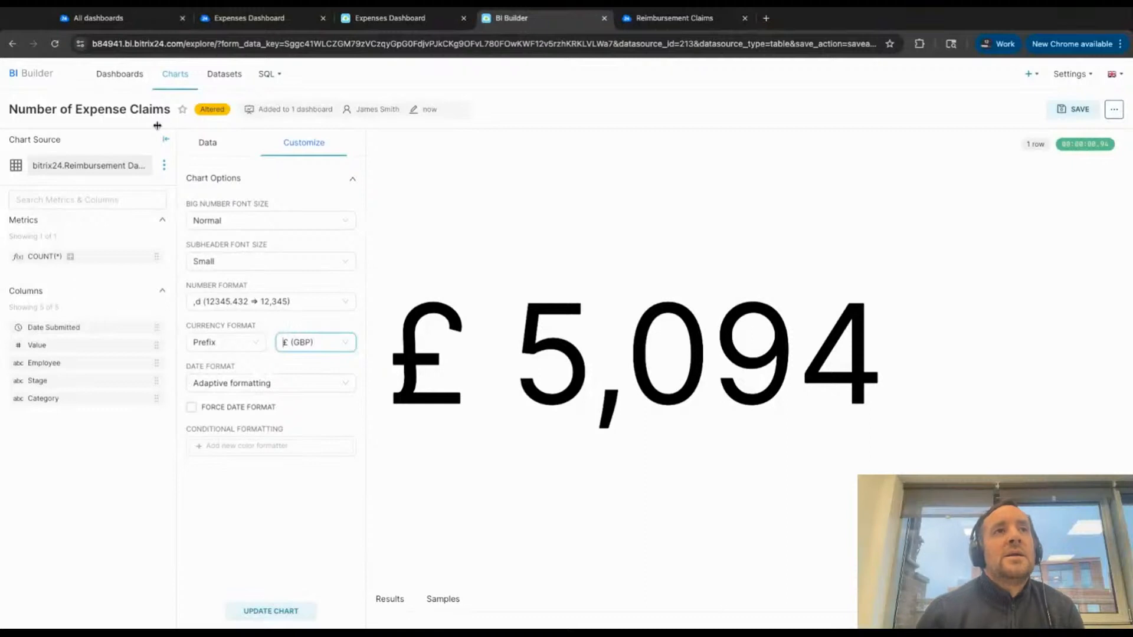
# - Rename the chart "Value of Expense Claims" and update it
pyautogui.click(56, 111)
pyautogui.doubleClick(56, 111)
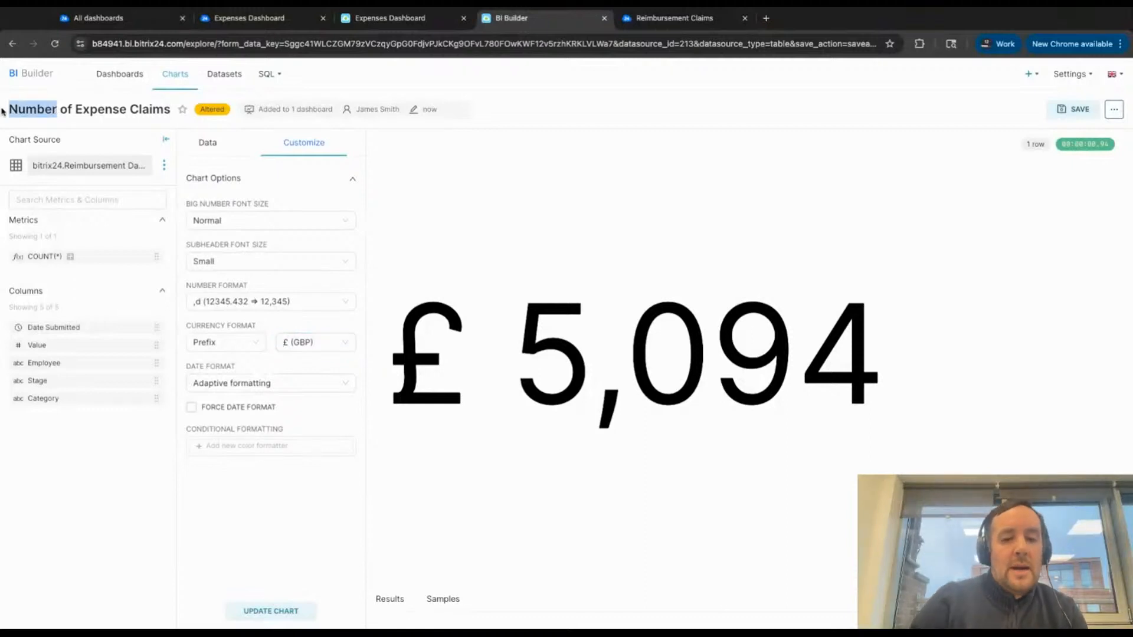
pyautogui.write('Value')
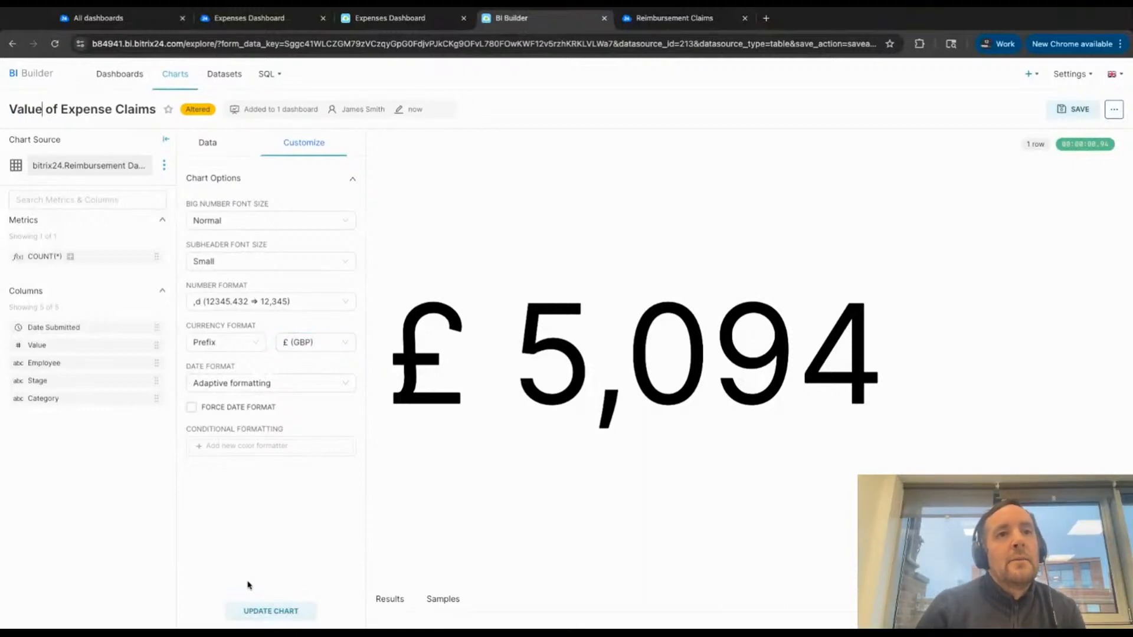
pyautogui.click(253, 611)
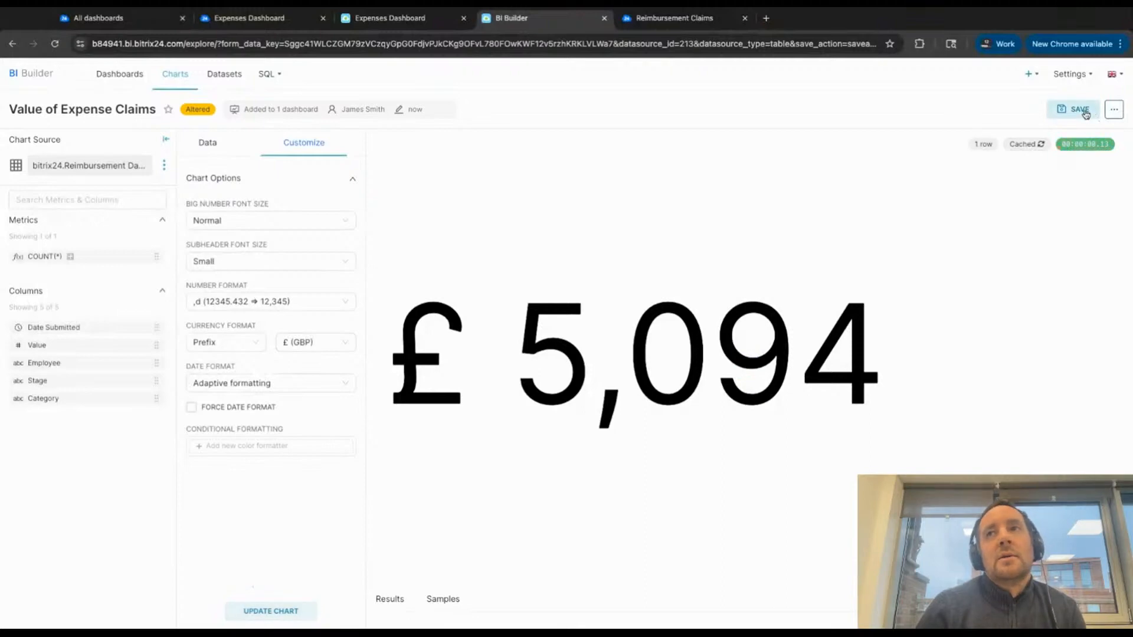
# - Save the Value of Expense Claims chart as a new chart on the Expenses Dashboard
pyautogui.click(1080, 109)
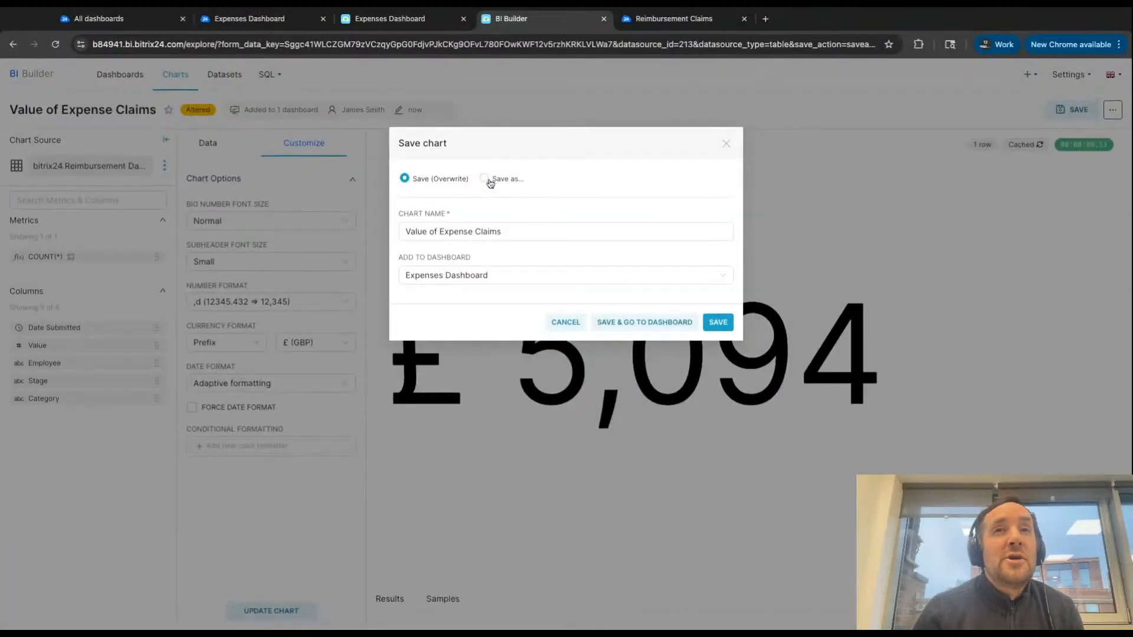
pyautogui.click(486, 179)
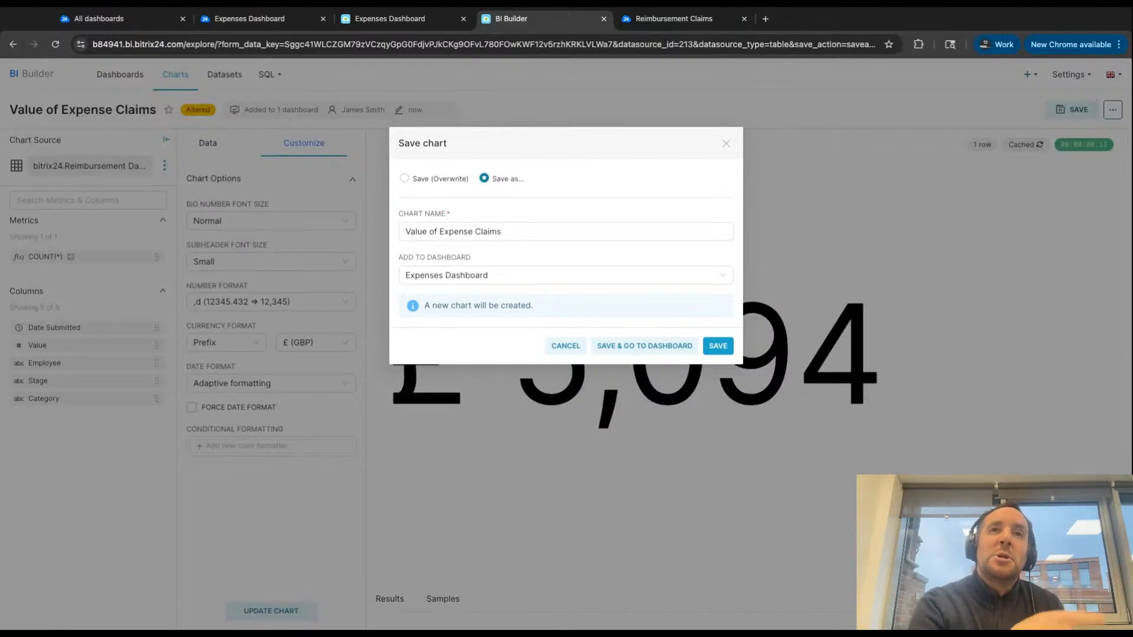
pyautogui.click(720, 348)
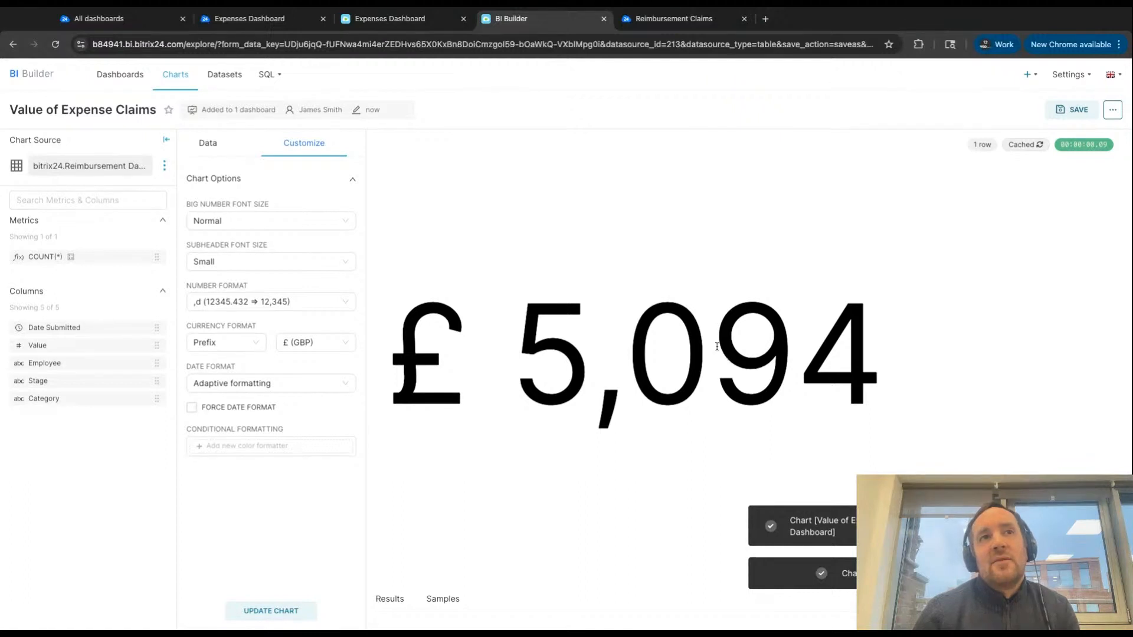
# - Change the chart type to Table and remove the SUM(Value) metric
pyautogui.click(203, 147)
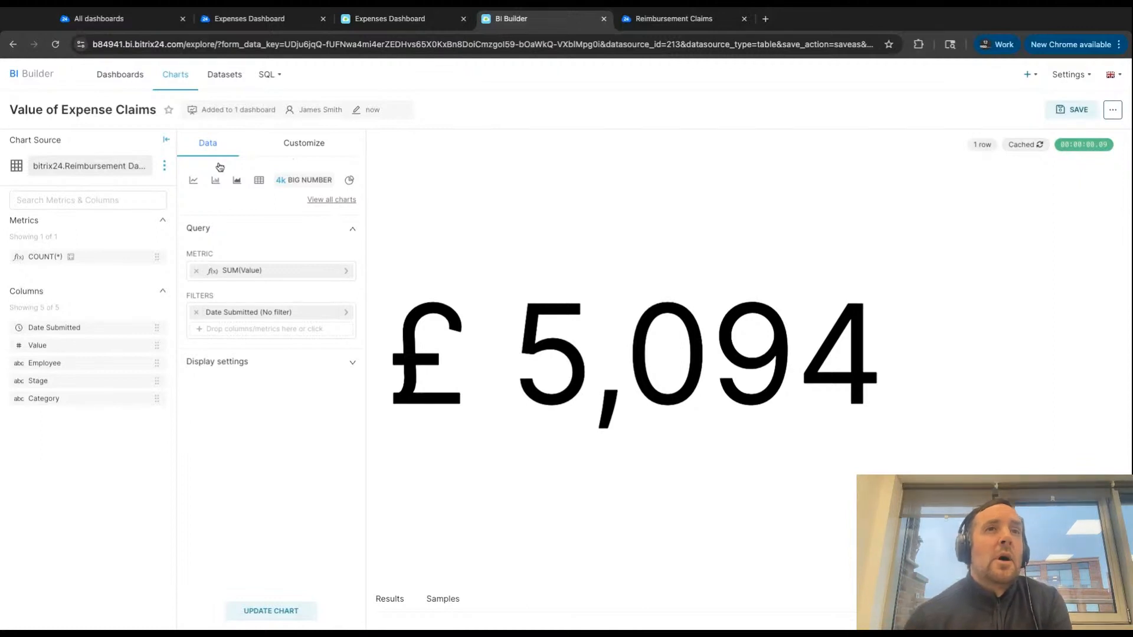
pyautogui.click(258, 183)
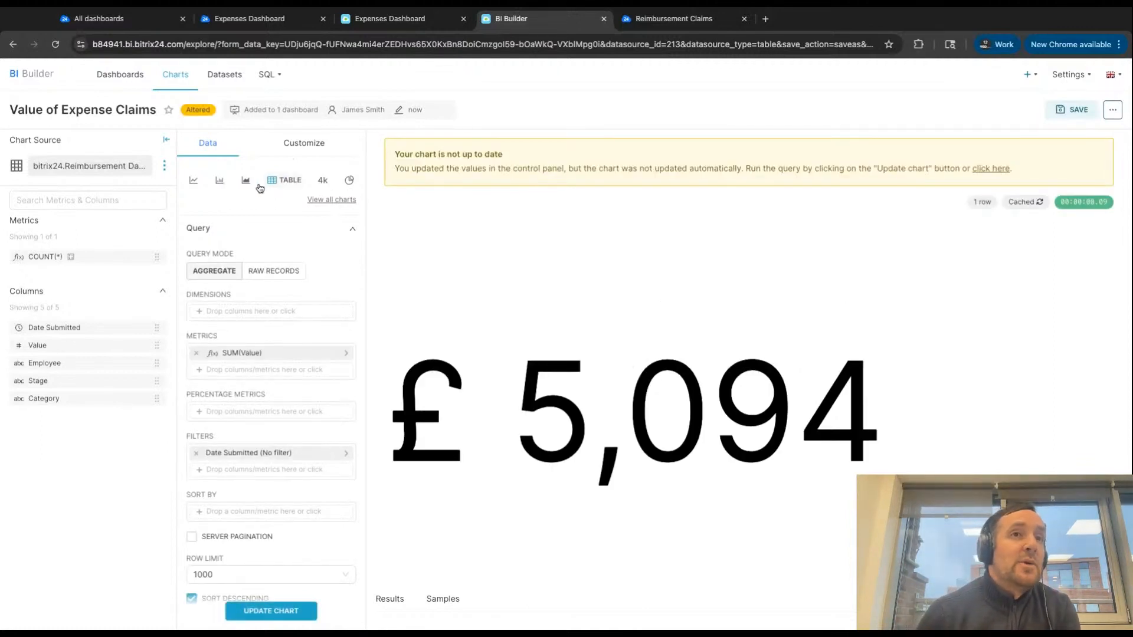
pyautogui.click(196, 353)
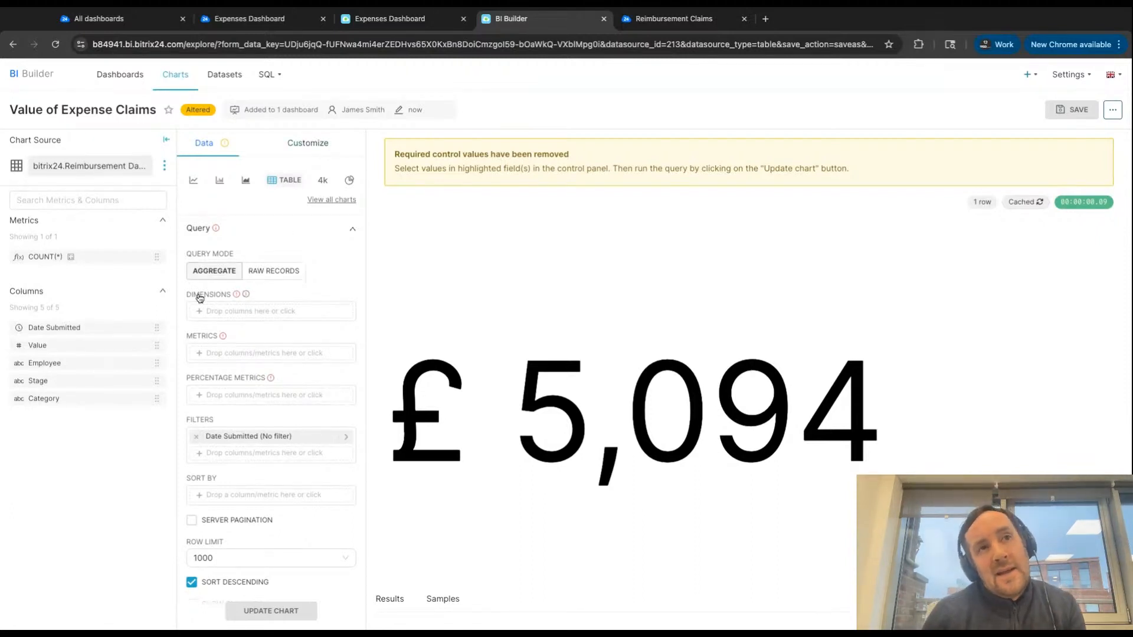
# - Add Date Submitted, Employee, Value, Stage and Category as the table's dimensions and update the chart
pyautogui.moveTo(189, 299); pyautogui.dragTo(232, 298)
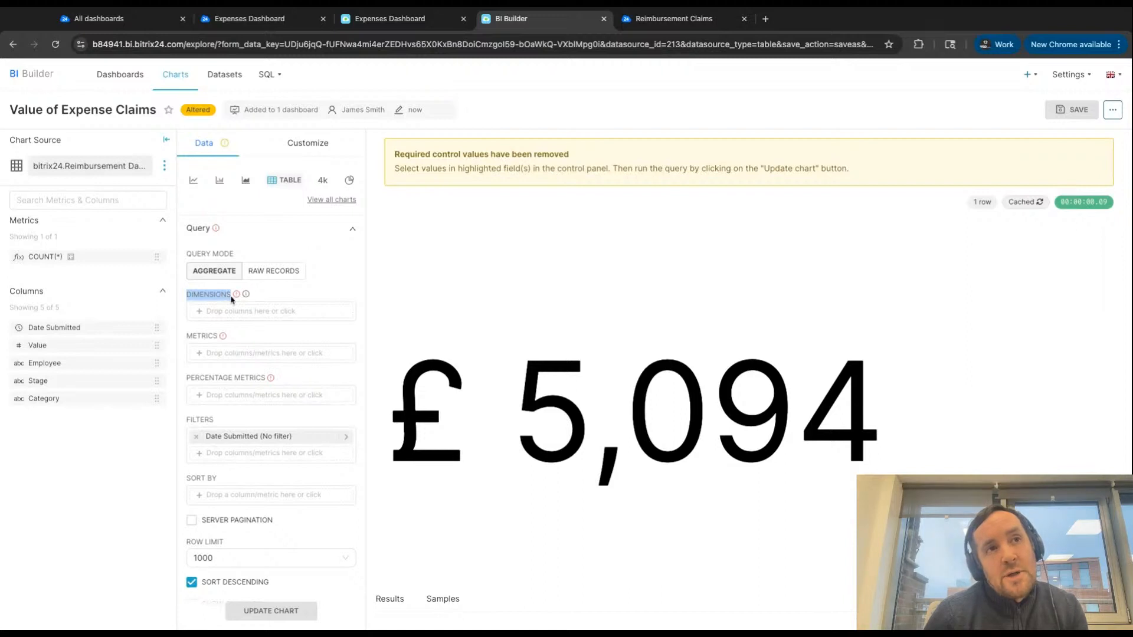
pyautogui.moveTo(78, 334); pyautogui.dragTo(224, 320)
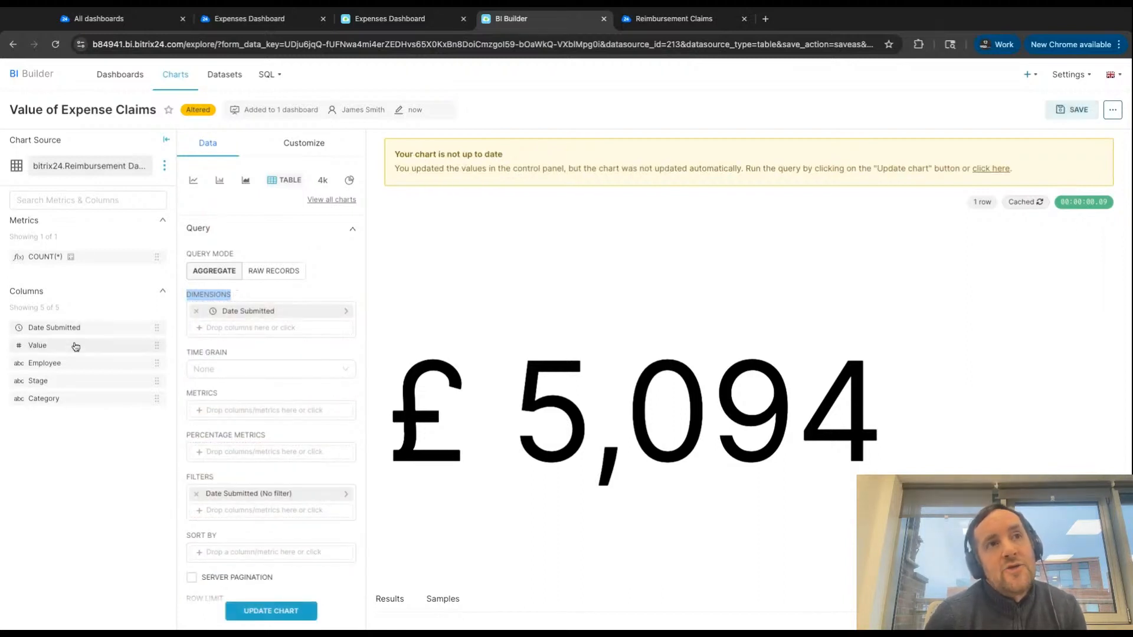
pyautogui.moveTo(71, 352); pyautogui.dragTo(271, 327)
pyautogui.moveTo(47, 371); pyautogui.dragTo(239, 330)
pyautogui.moveTo(88, 386); pyautogui.dragTo(271, 361)
pyautogui.moveTo(85, 404); pyautogui.dragTo(253, 380)
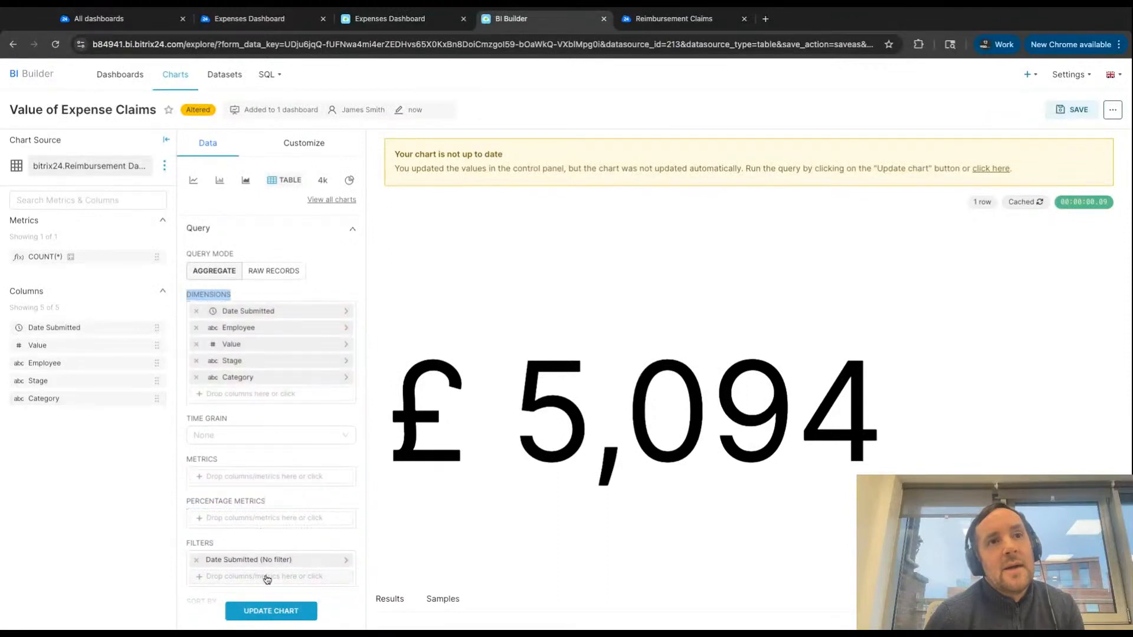
pyautogui.click(270, 611)
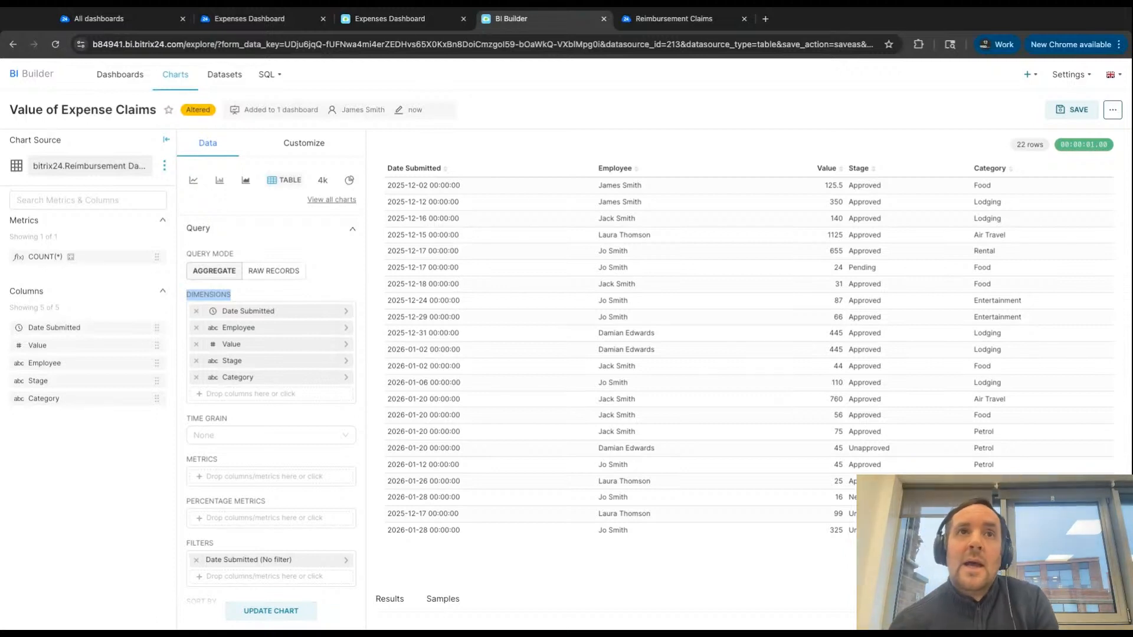
# - Set the table's Value column to small number format ,d (12345.432 => 12,345) with £ (GBP) as a currency prefix
pyautogui.click(301, 151)
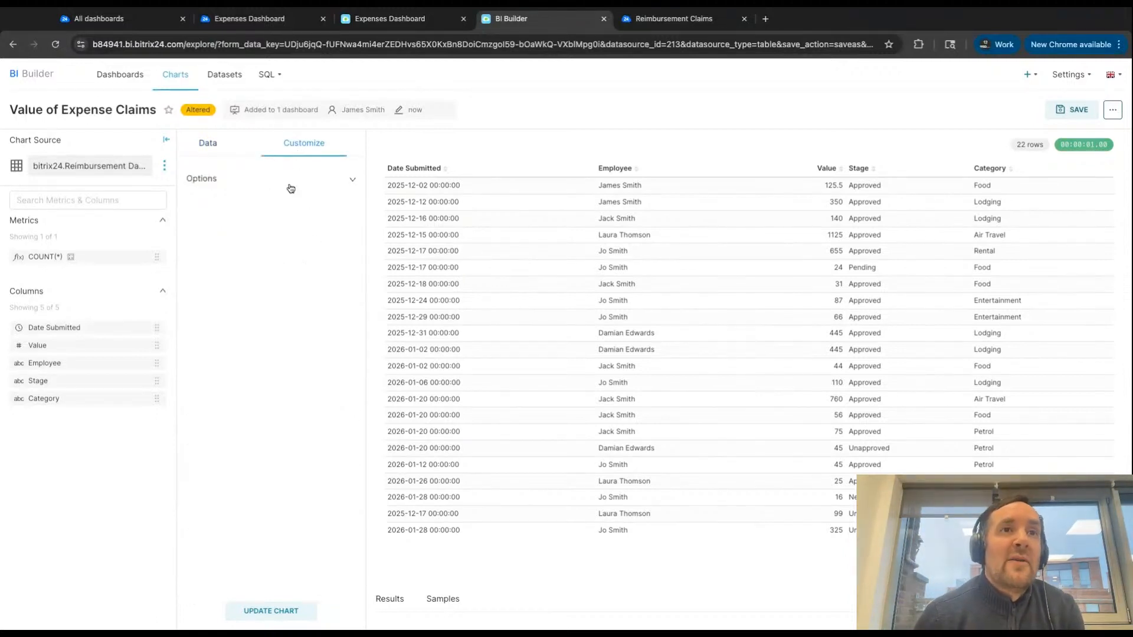
pyautogui.click(297, 180)
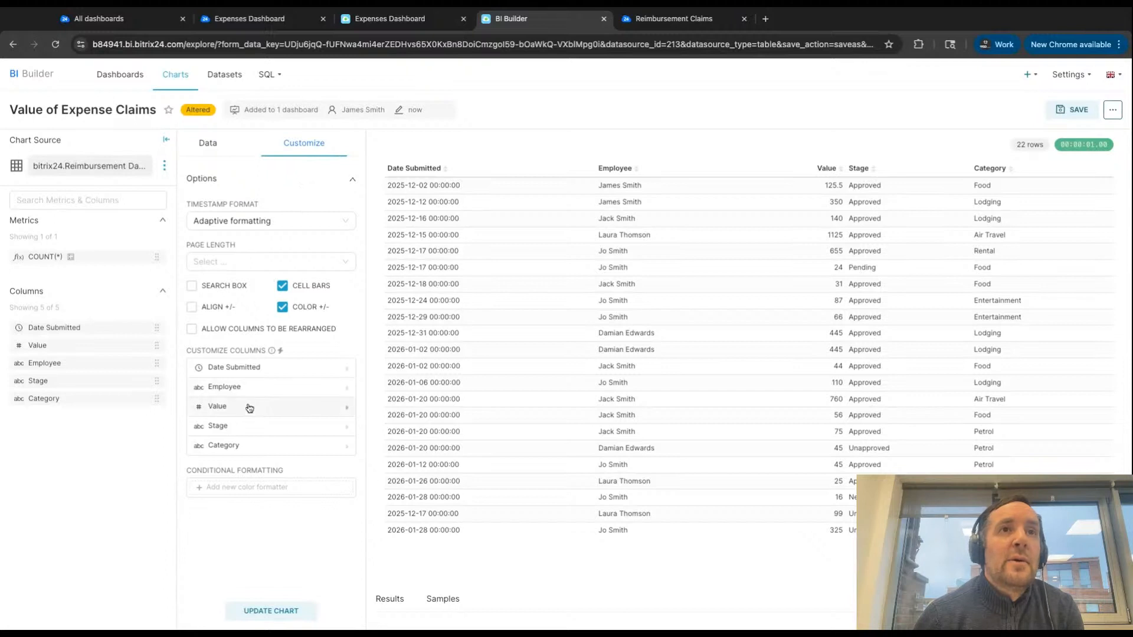
pyautogui.click(229, 413)
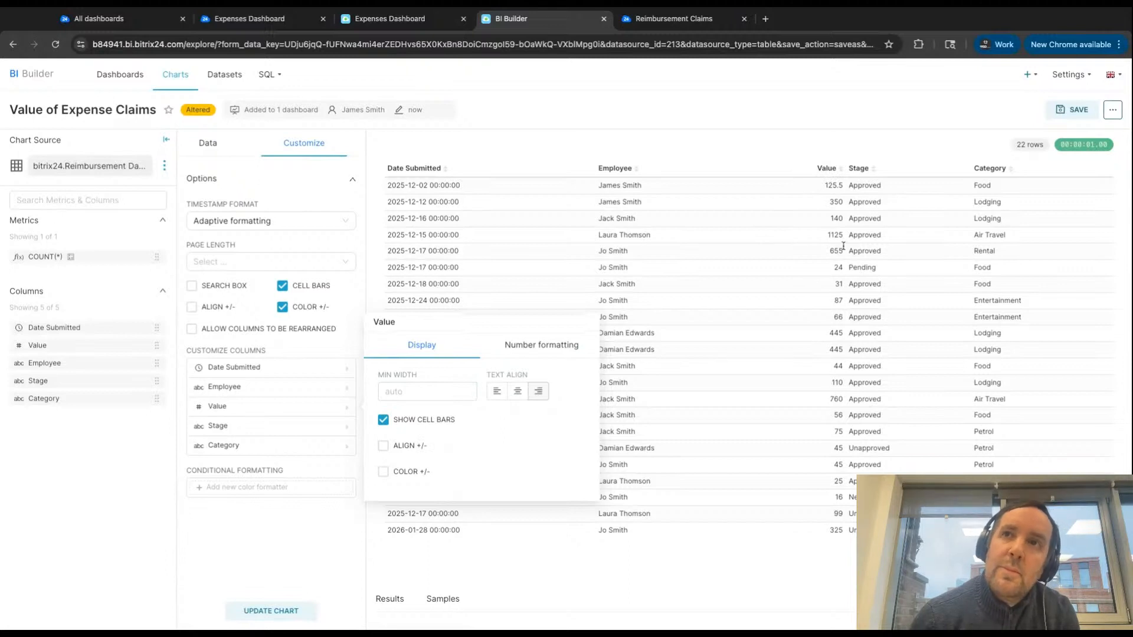
pyautogui.click(534, 348)
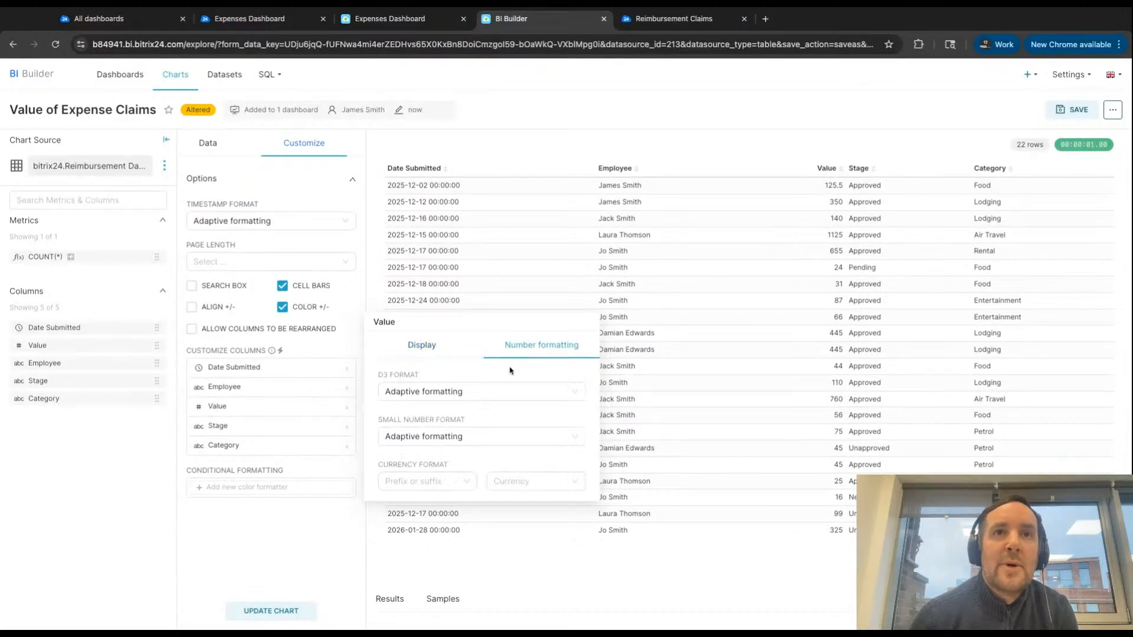
pyautogui.click(448, 437)
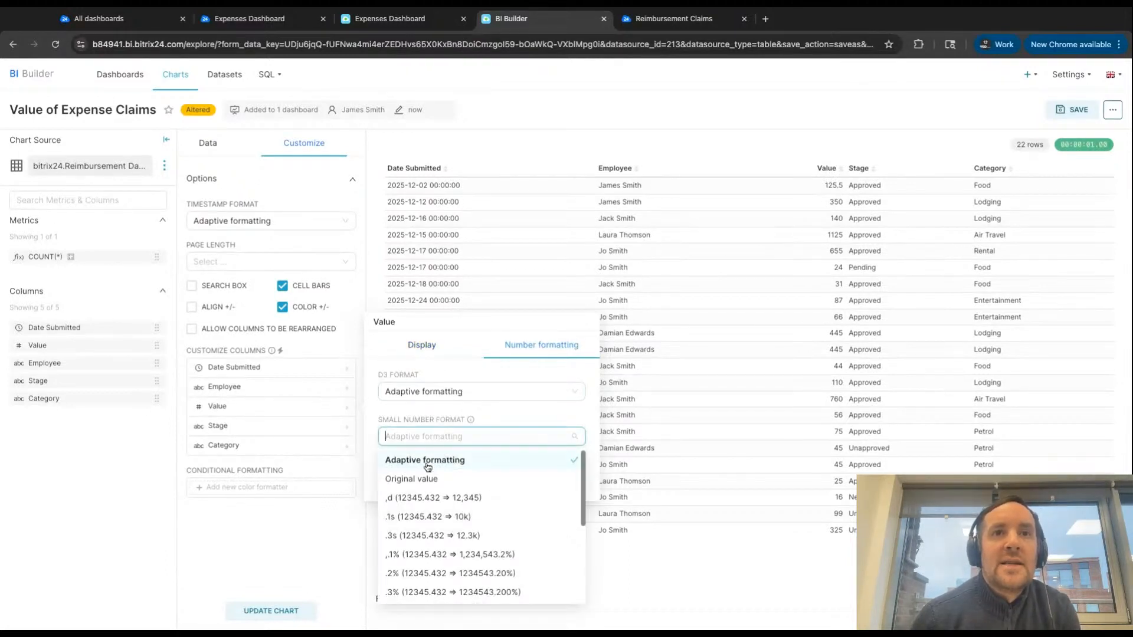
pyautogui.click(424, 499)
pyautogui.click(418, 479)
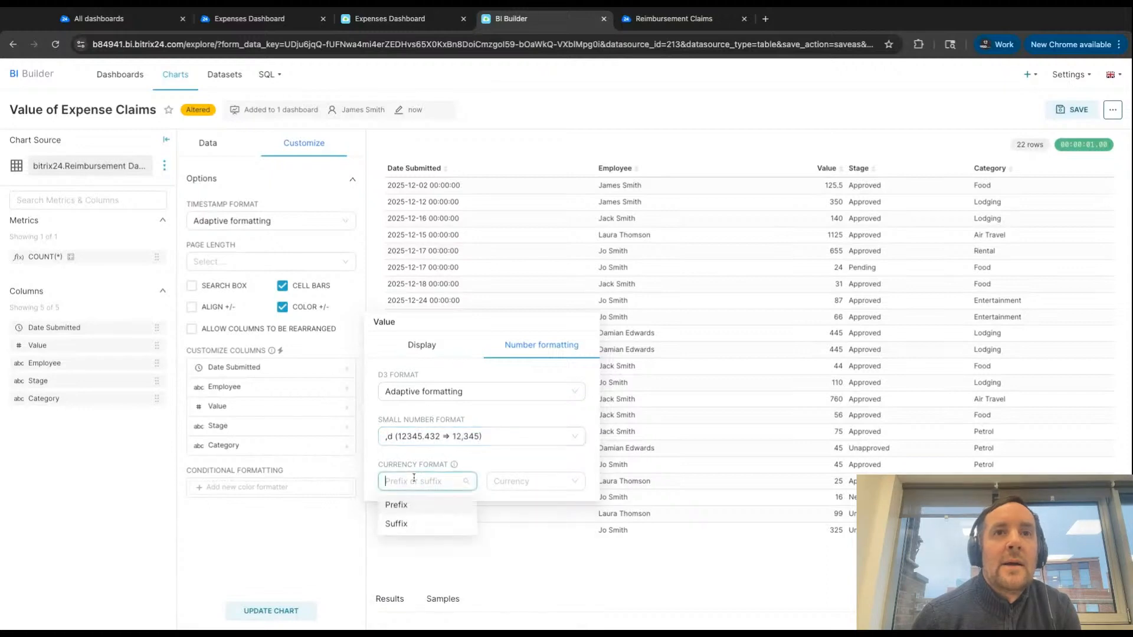
pyautogui.click(396, 505)
pyautogui.click(531, 481)
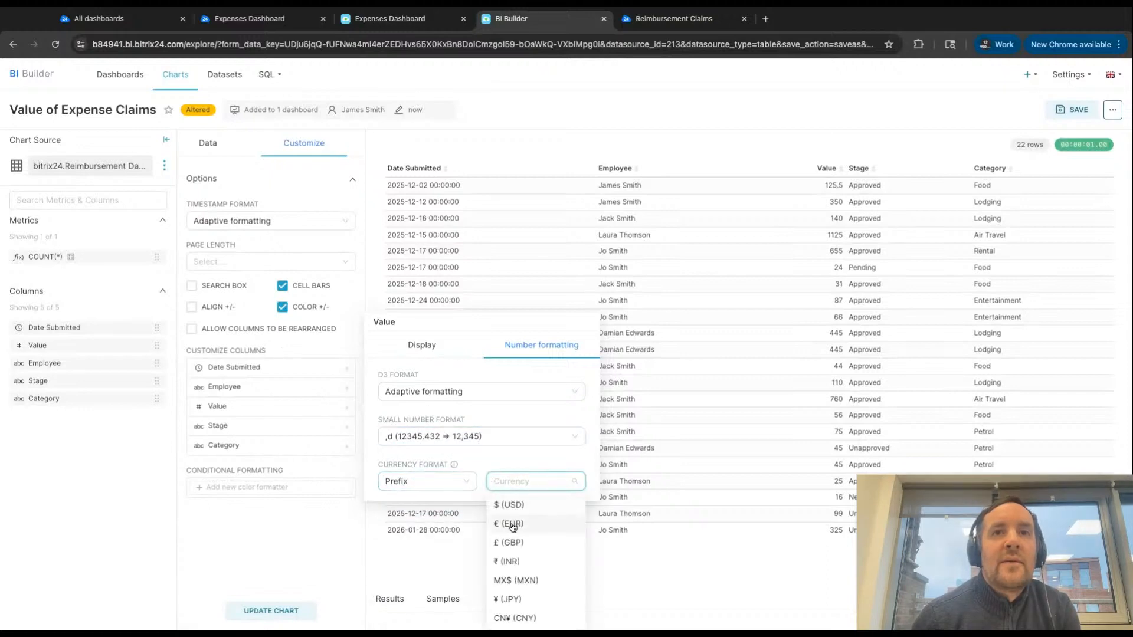
pyautogui.click(511, 543)
# - Set the Value column's D3 format to ,d (12345.432 => 12,345) and close its formatting options
pyautogui.click(426, 390)
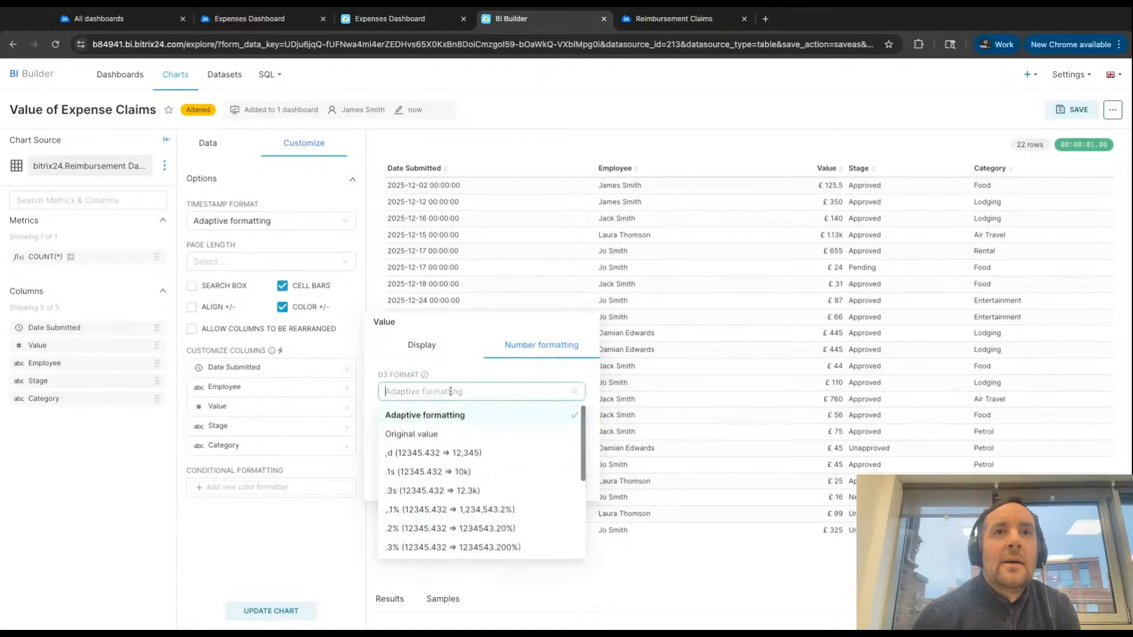
pyautogui.click(434, 453)
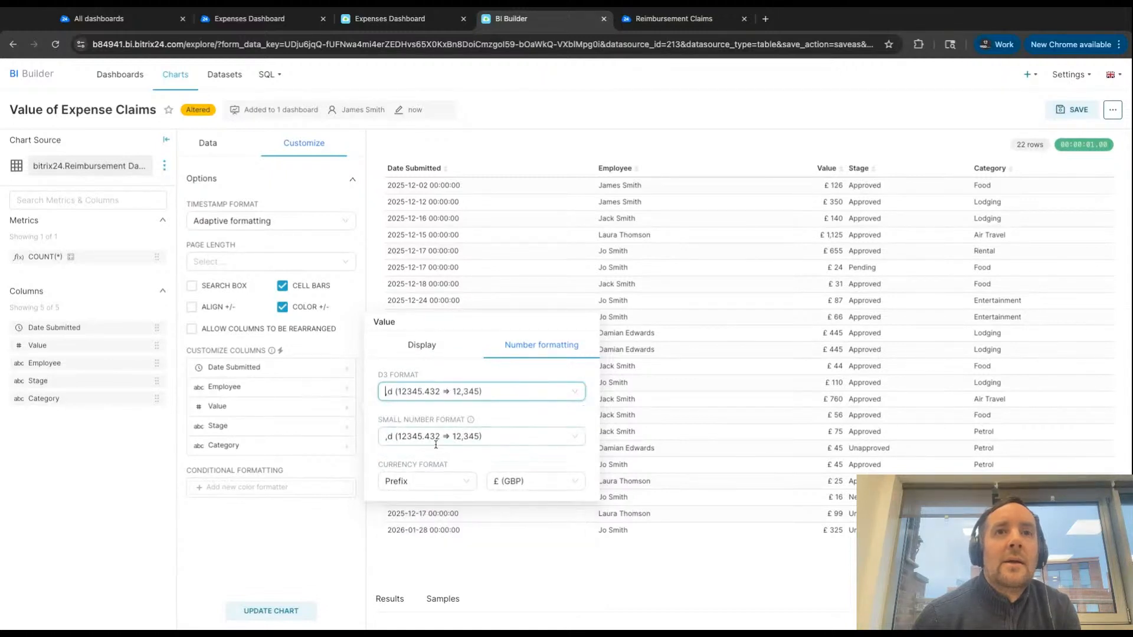
pyautogui.click(312, 544)
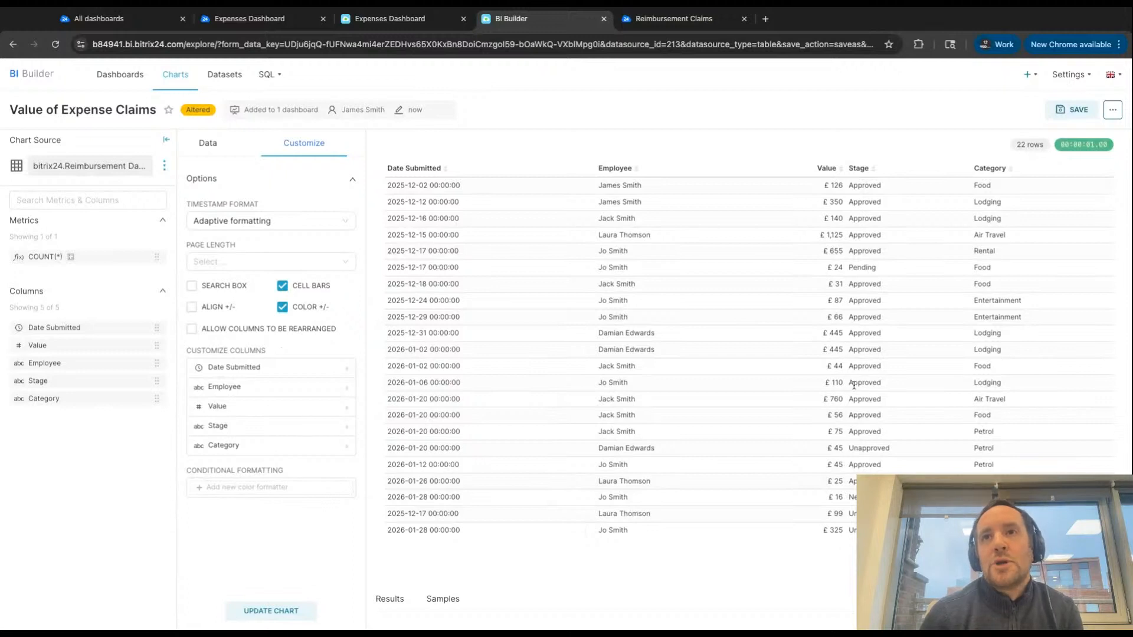
# - Rename the chart "Table of Expense Claims"
pyautogui.click(208, 143)
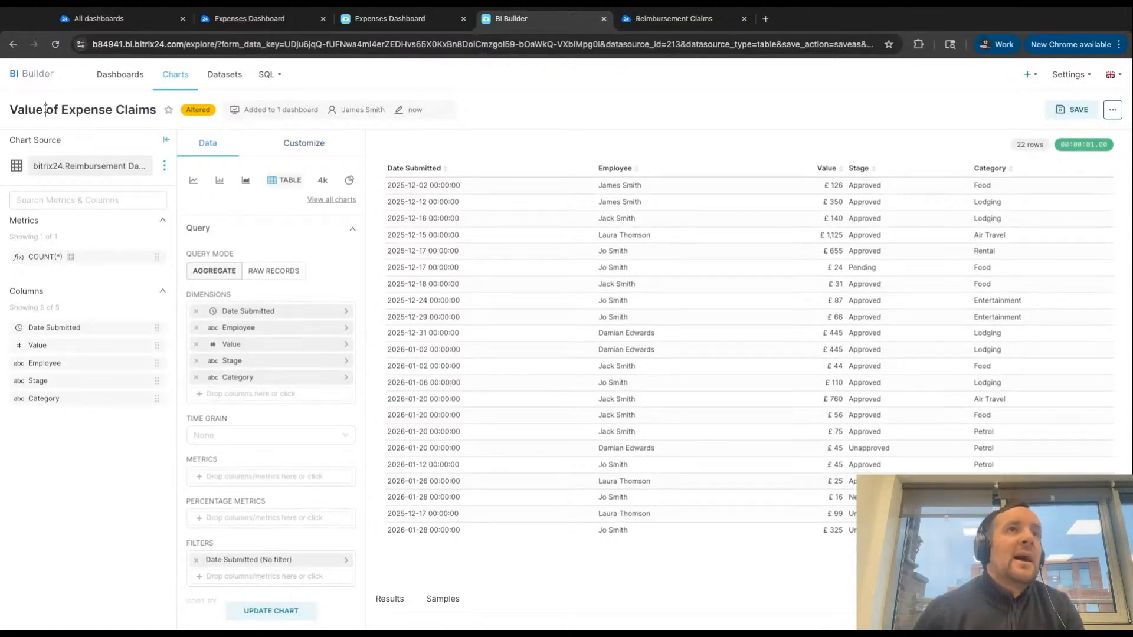
pyautogui.moveTo(46, 110); pyautogui.dragTo(5, 113)
pyautogui.write('Tbale')
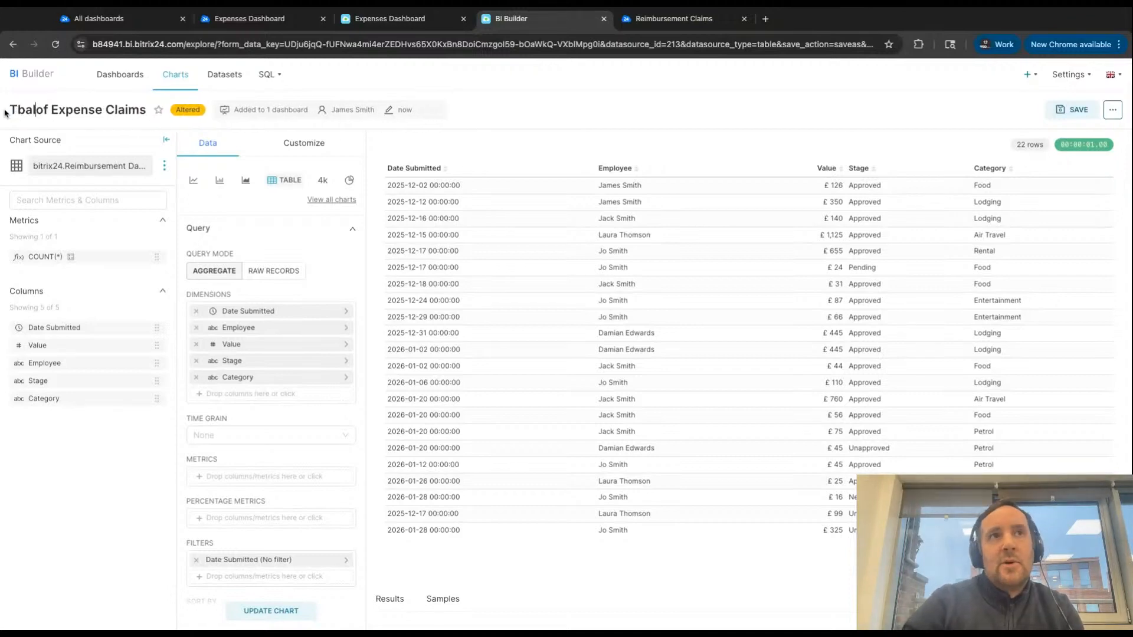
pyautogui.press('BackSpace')
pyautogui.press('BackSpace')
pyautogui.press('BackSpace')
pyautogui.press('BackSpace')
pyautogui.press('BackSpace')
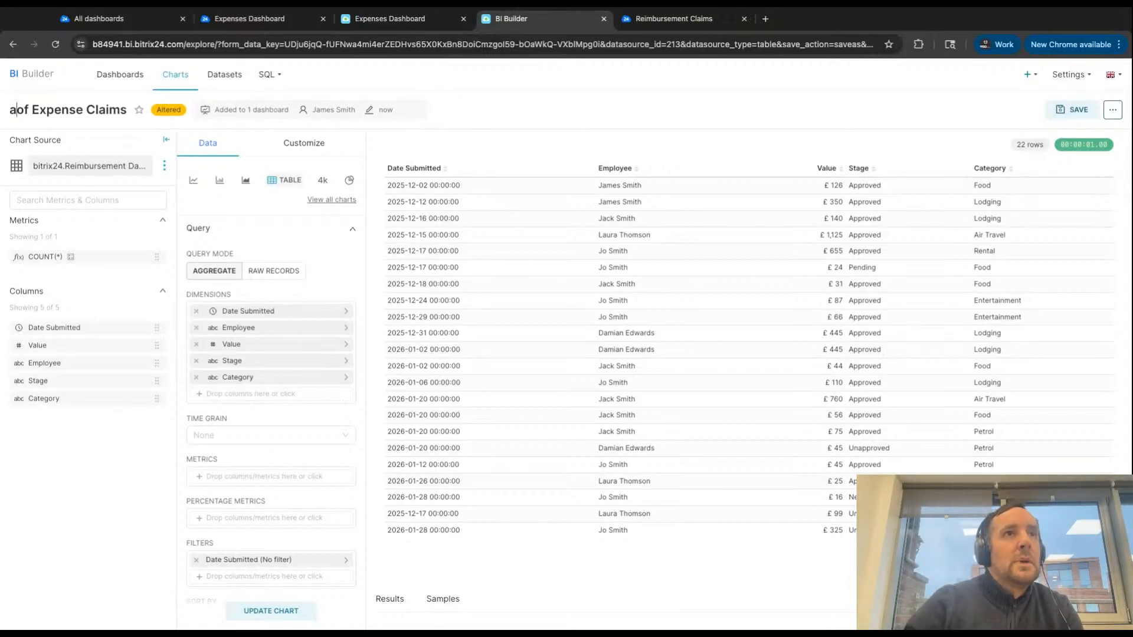
pyautogui.write('Table')
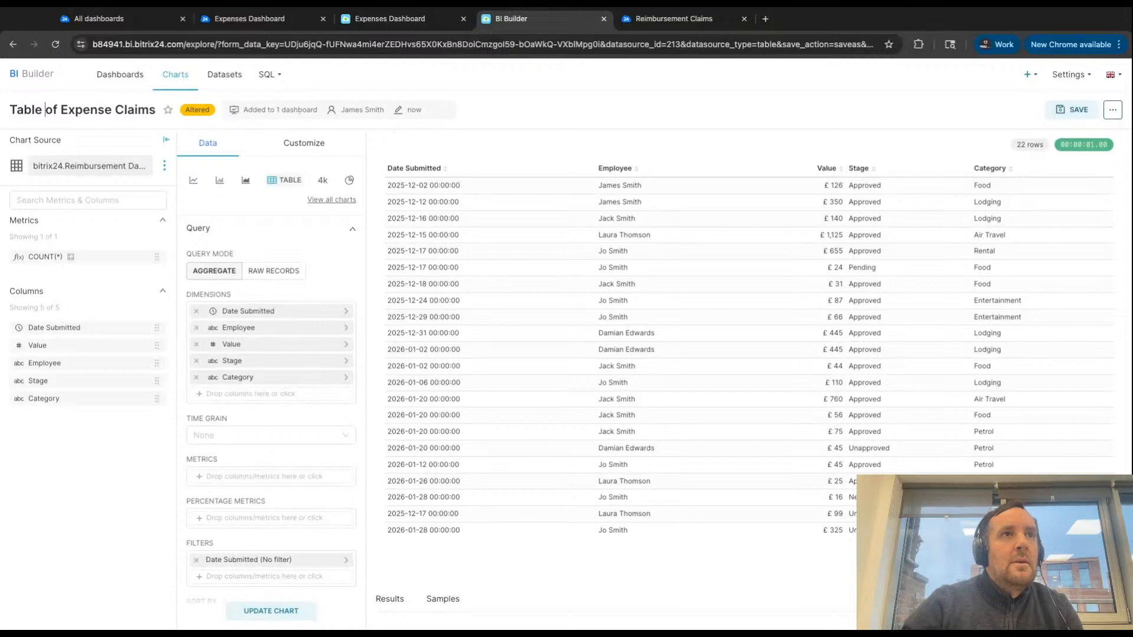
# - Save the Table of Expense Claims chart as a new chart on the Expenses Dashboard
pyautogui.click(1075, 110)
pyautogui.click(486, 179)
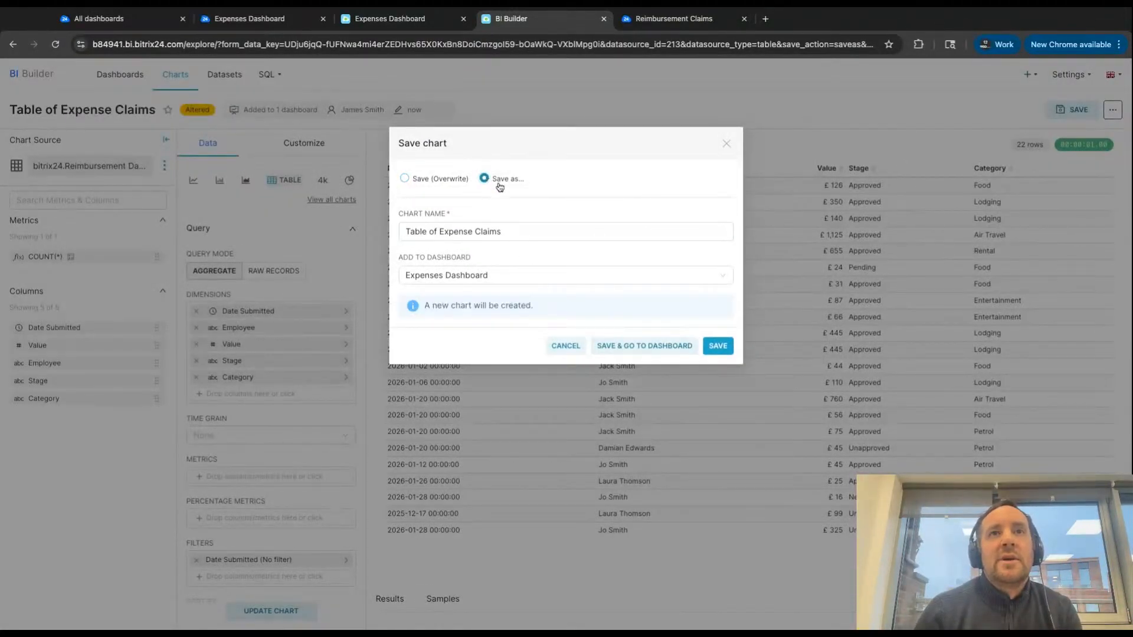
pyautogui.click(718, 347)
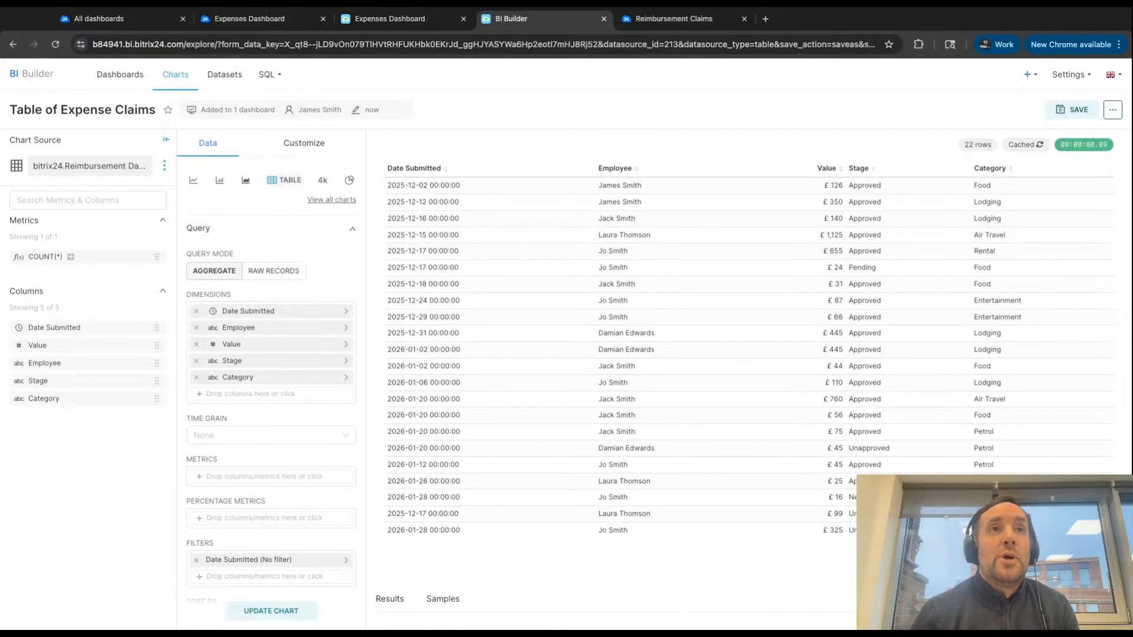
# - Change the chart type to Bar Chart and remove all five columns from its dimensions
pyautogui.click(219, 182)
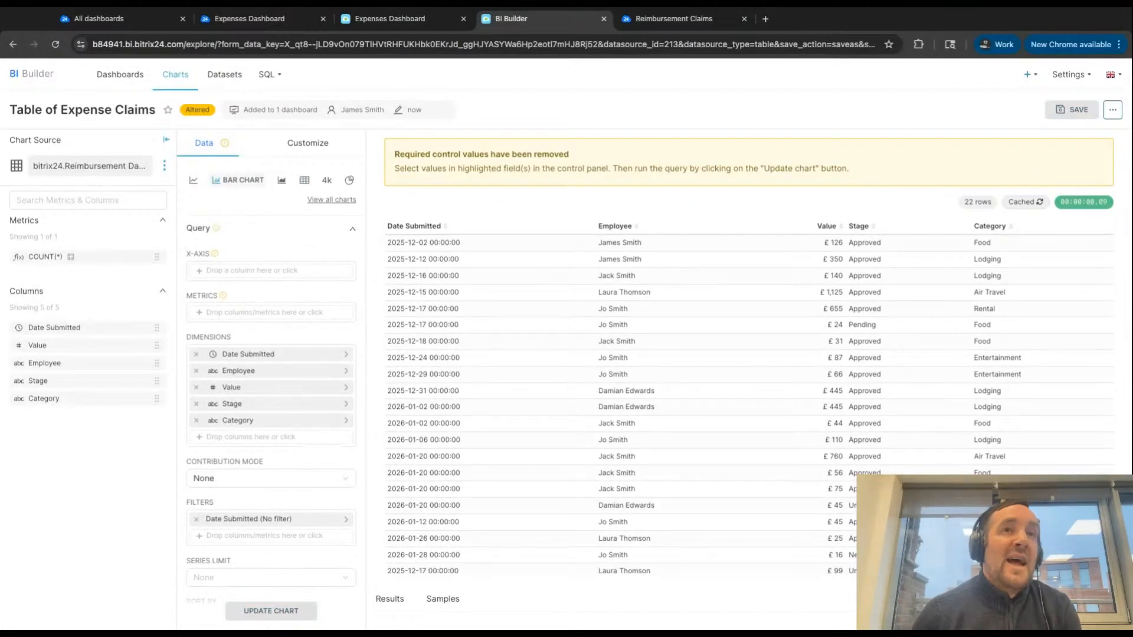
pyautogui.click(196, 354)
pyautogui.click(196, 354)
pyautogui.click(196, 354)
pyautogui.click(196, 354)
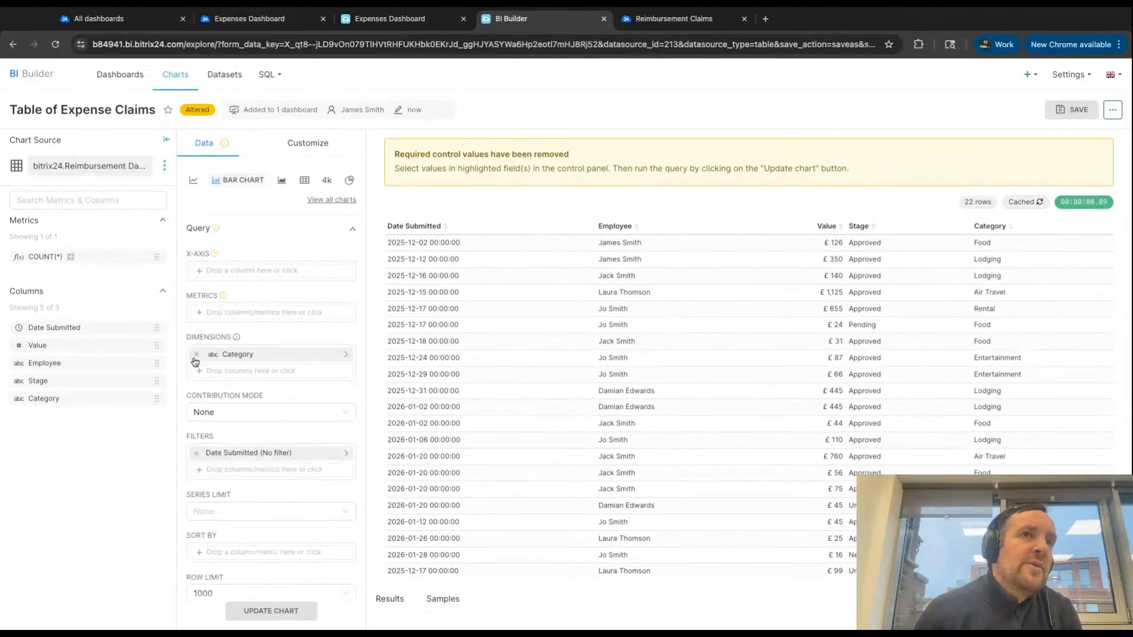
pyautogui.click(196, 354)
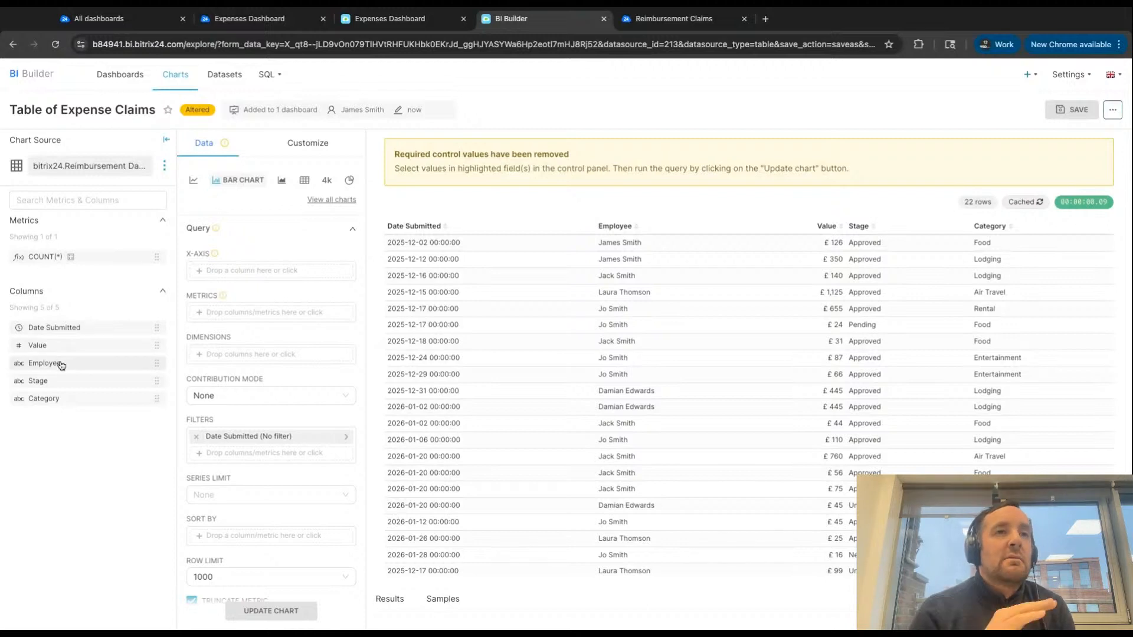
# - Put Employee on the bar chart's x-axis and add the SUM of Value as its metric
pyautogui.moveTo(62, 365); pyautogui.dragTo(271, 271)
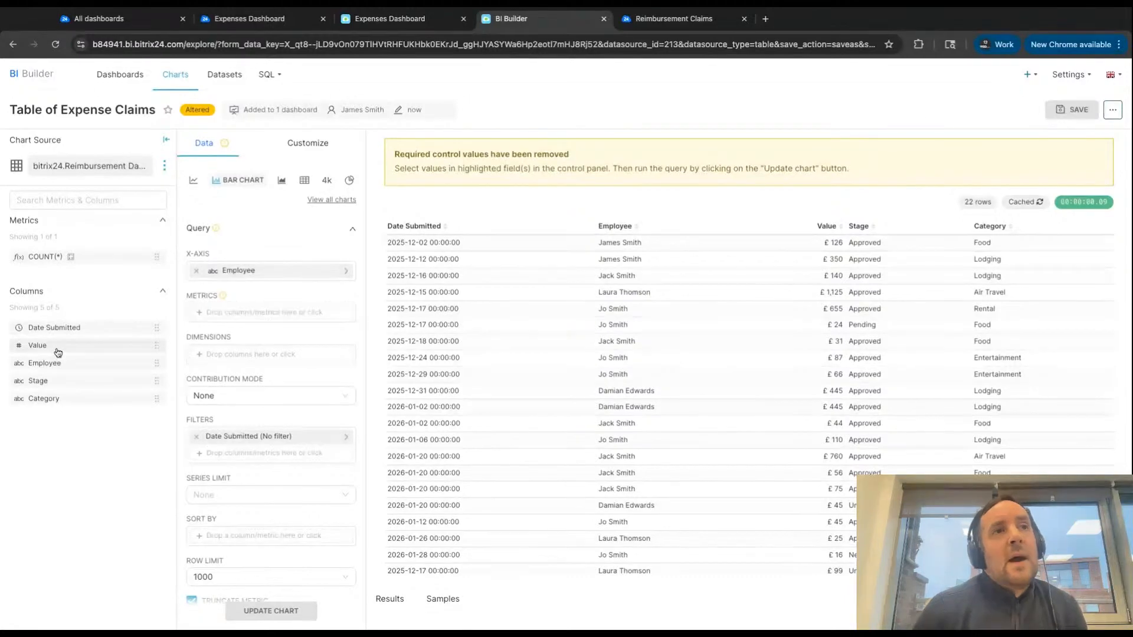
pyautogui.moveTo(56, 351); pyautogui.dragTo(58, 353)
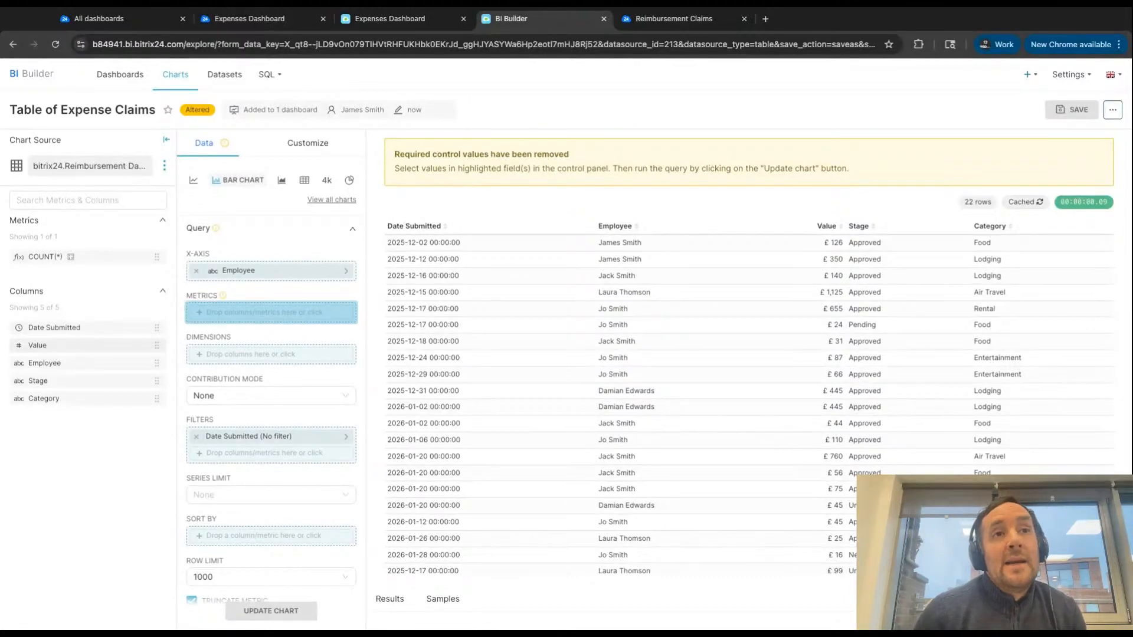
pyautogui.moveTo(271, 312); pyautogui.dragTo(271, 313)
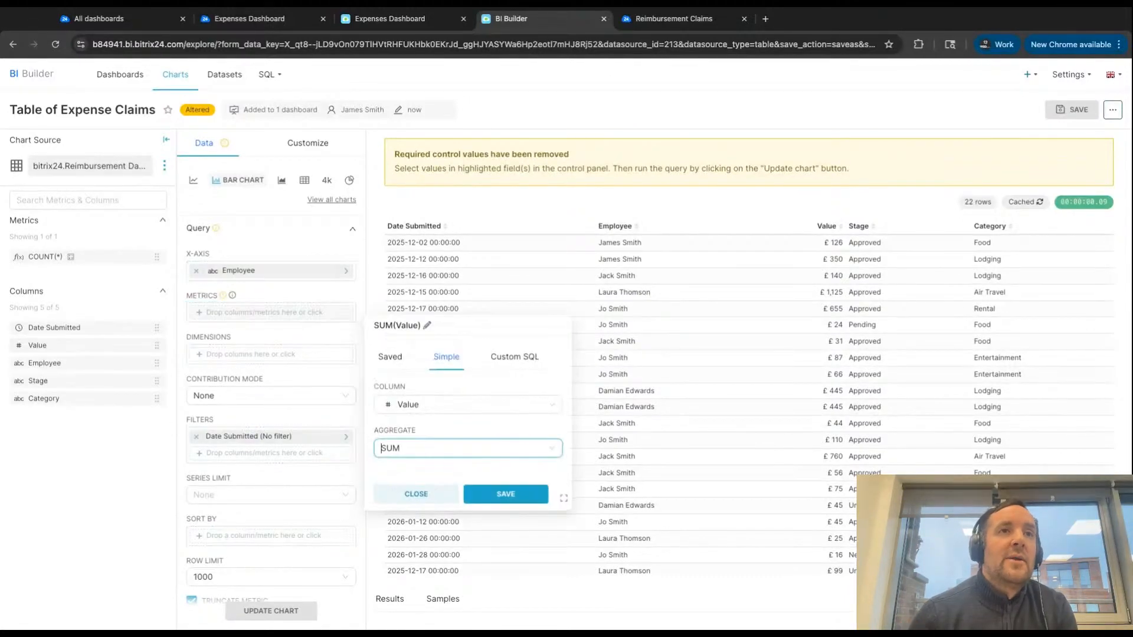
pyautogui.click(515, 496)
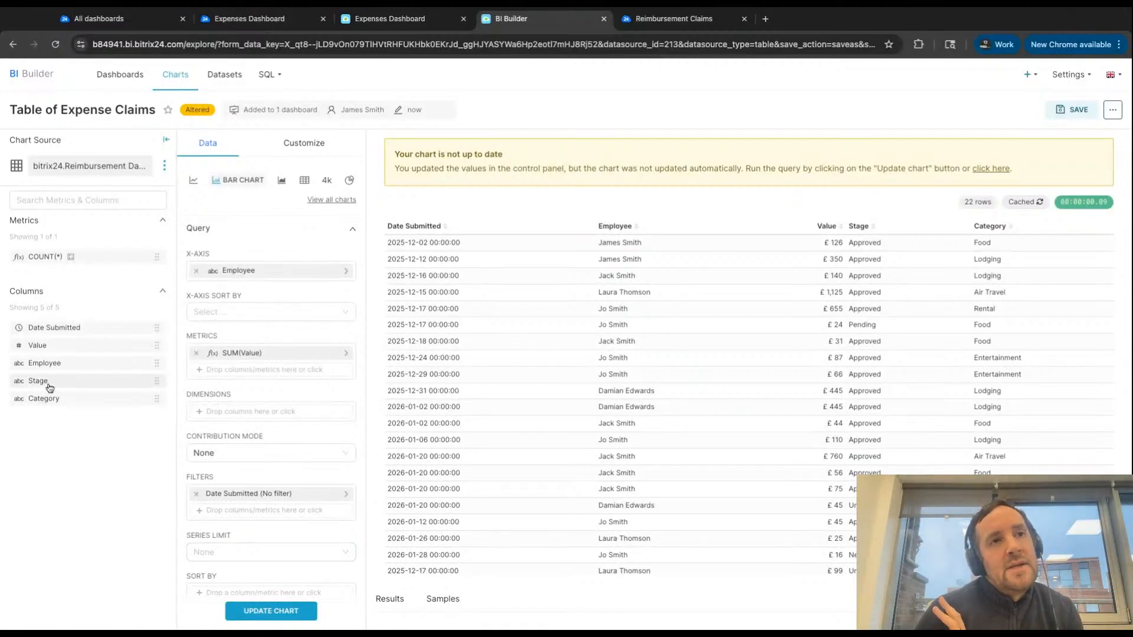
# - Add a filter for Stage Equal to (=) Approved and update the bar chart
pyautogui.moveTo(50, 388); pyautogui.dragTo(271, 502)
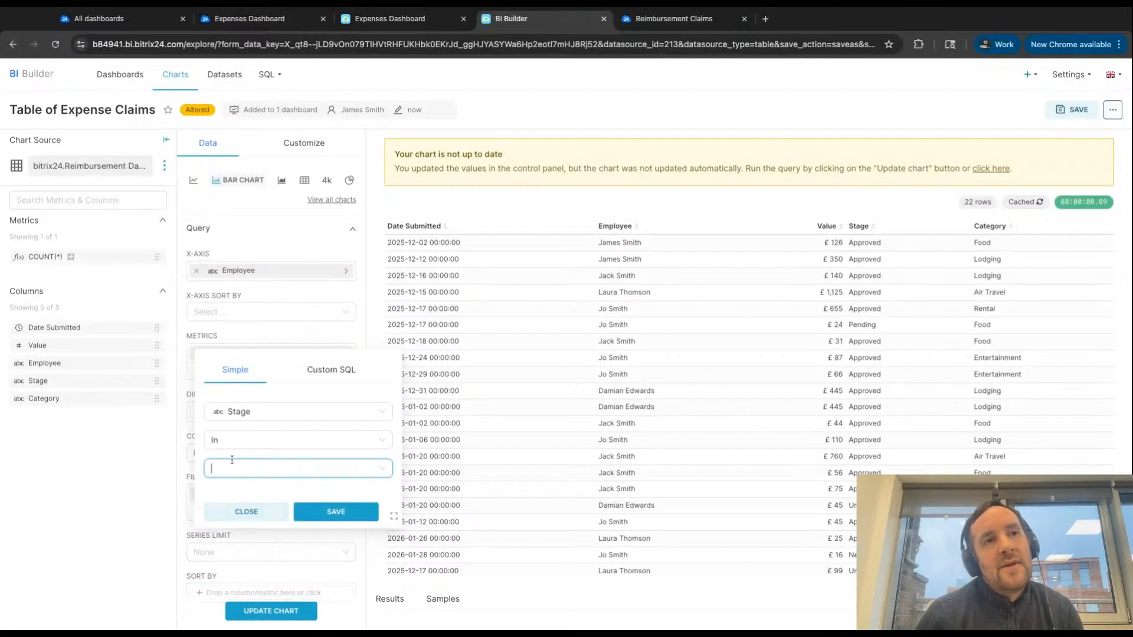
pyautogui.click(232, 437)
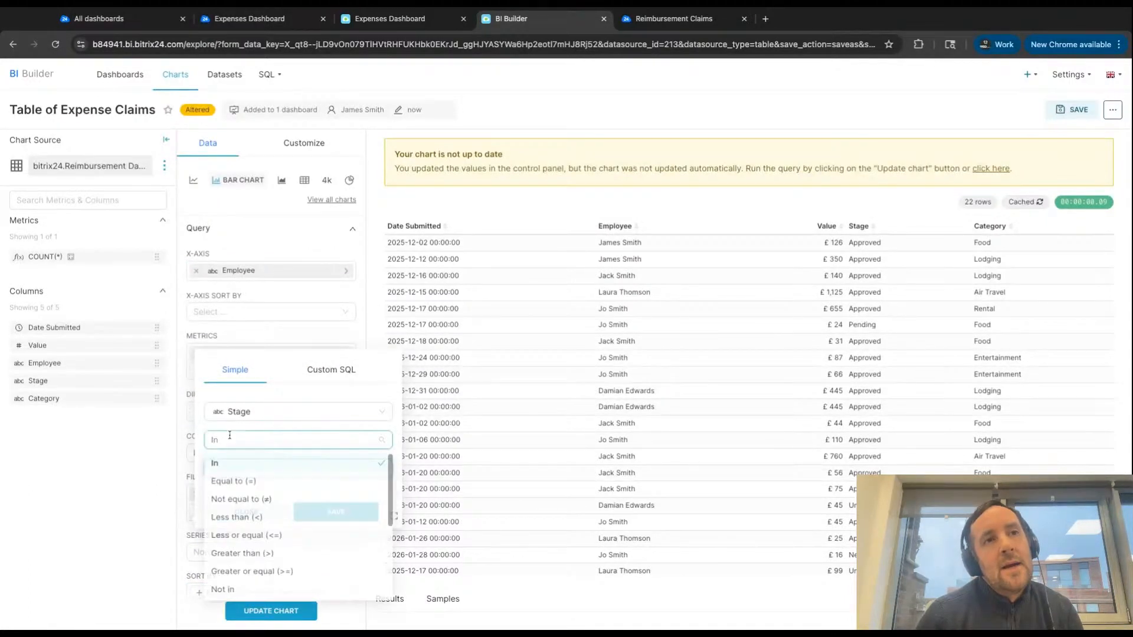
pyautogui.click(229, 483)
pyautogui.write('Approved')
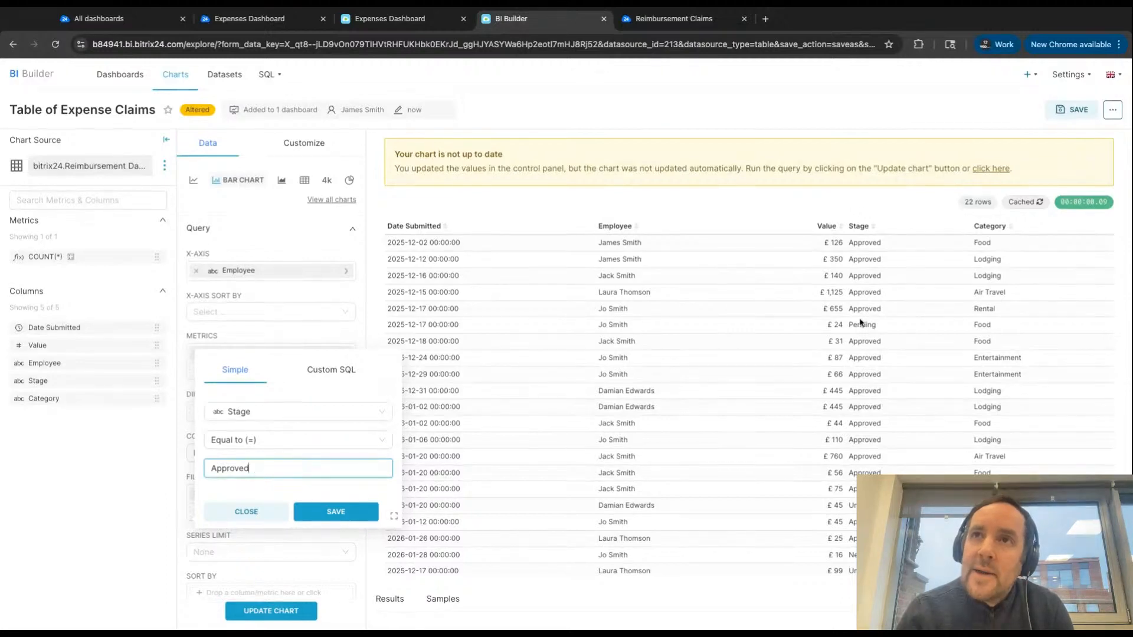
pyautogui.click(334, 514)
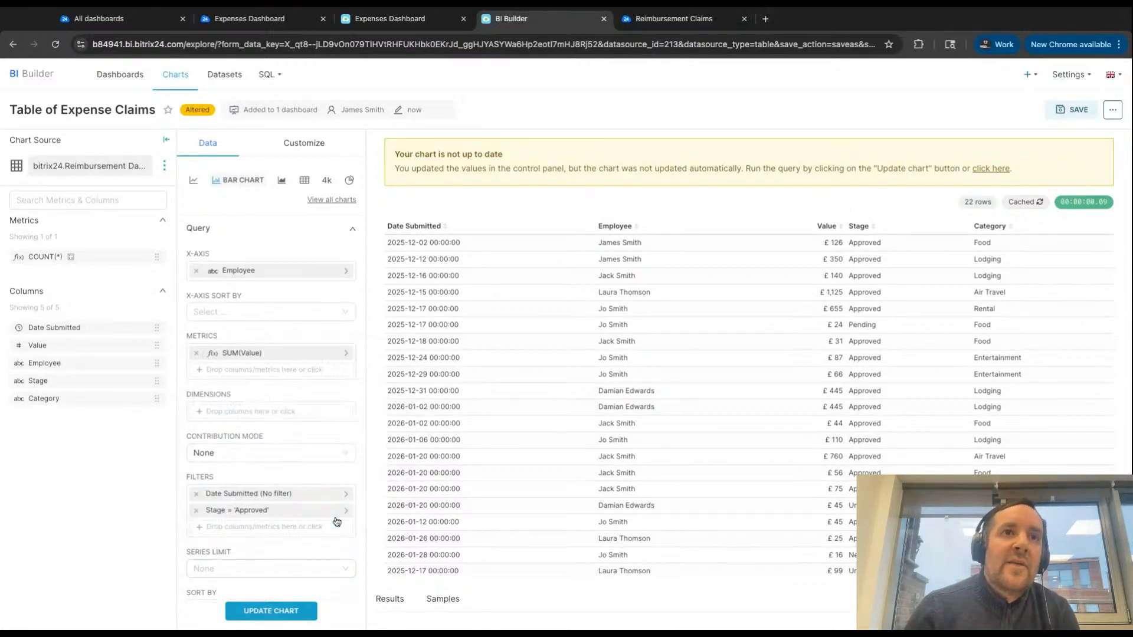
pyautogui.click(293, 608)
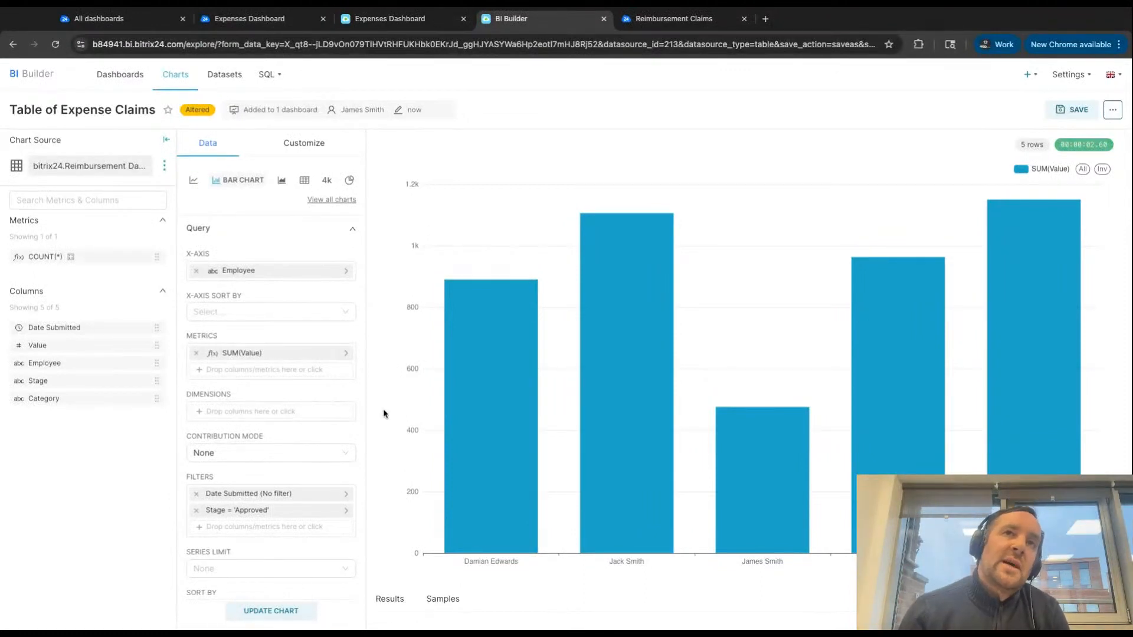
# - Set the bar chart's Y axis format to ,d (12345.432 => 12,345) with £ (GBP) as a currency prefix
pyautogui.click(303, 149)
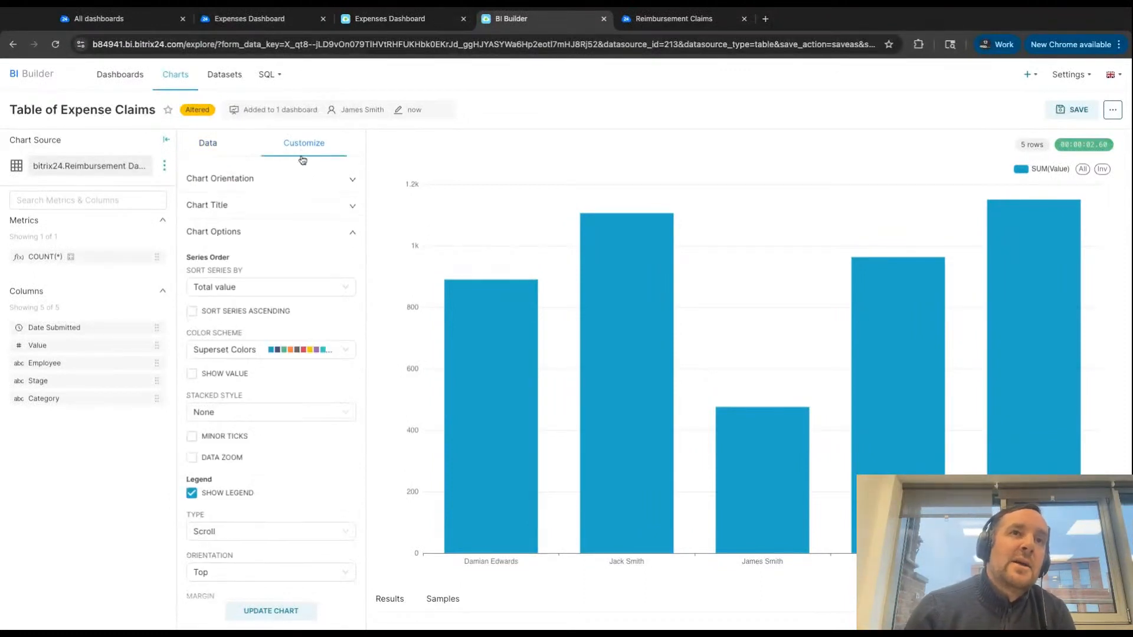
pyautogui.scroll(-3, 285, 425)
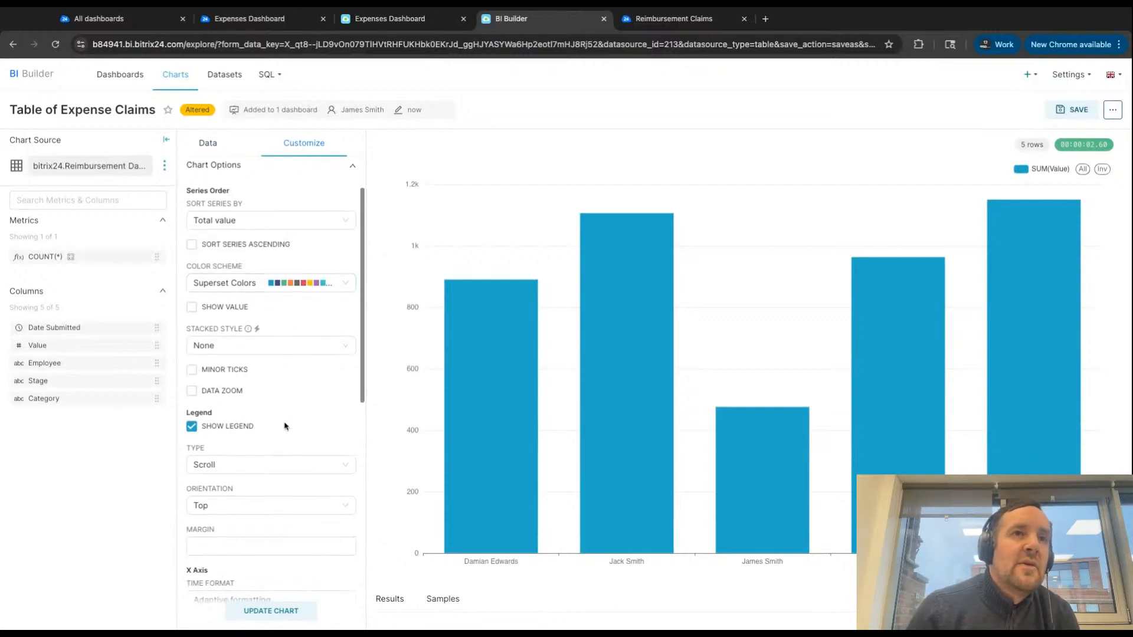
pyautogui.scroll(-2, 285, 425)
pyautogui.click(277, 402)
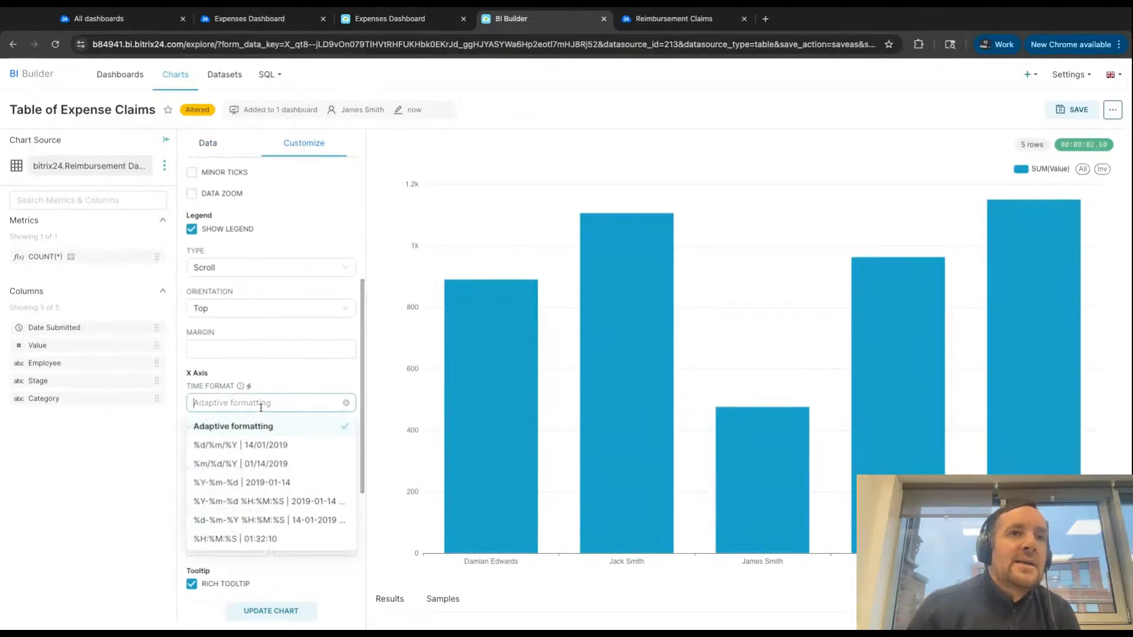
pyautogui.scroll(-5, 282, 382)
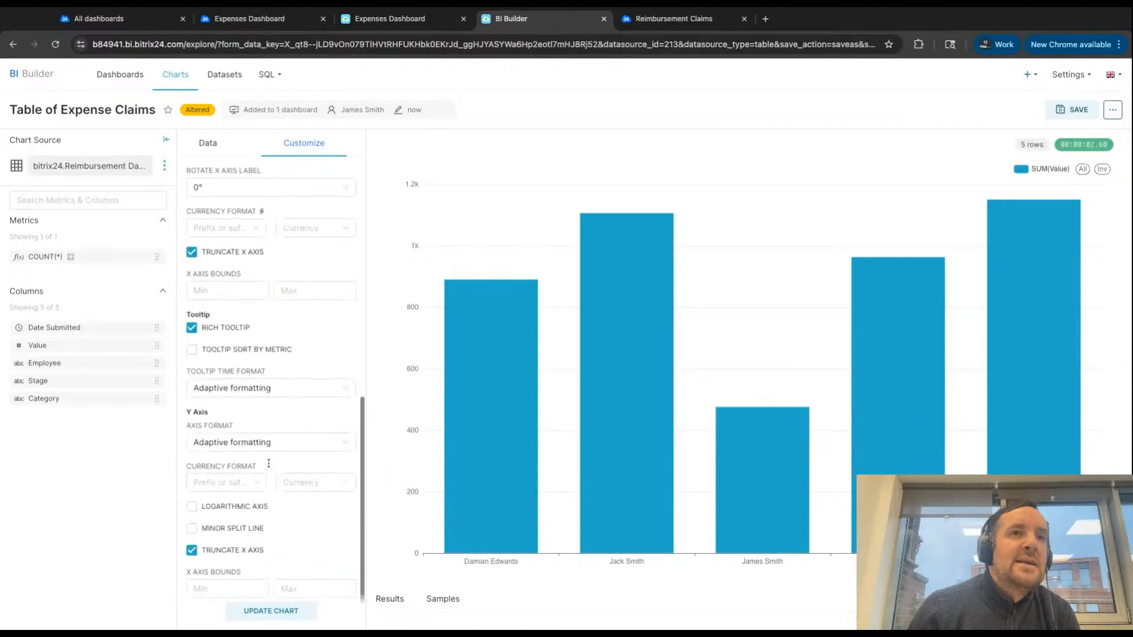
pyautogui.click(240, 436)
pyautogui.click(242, 493)
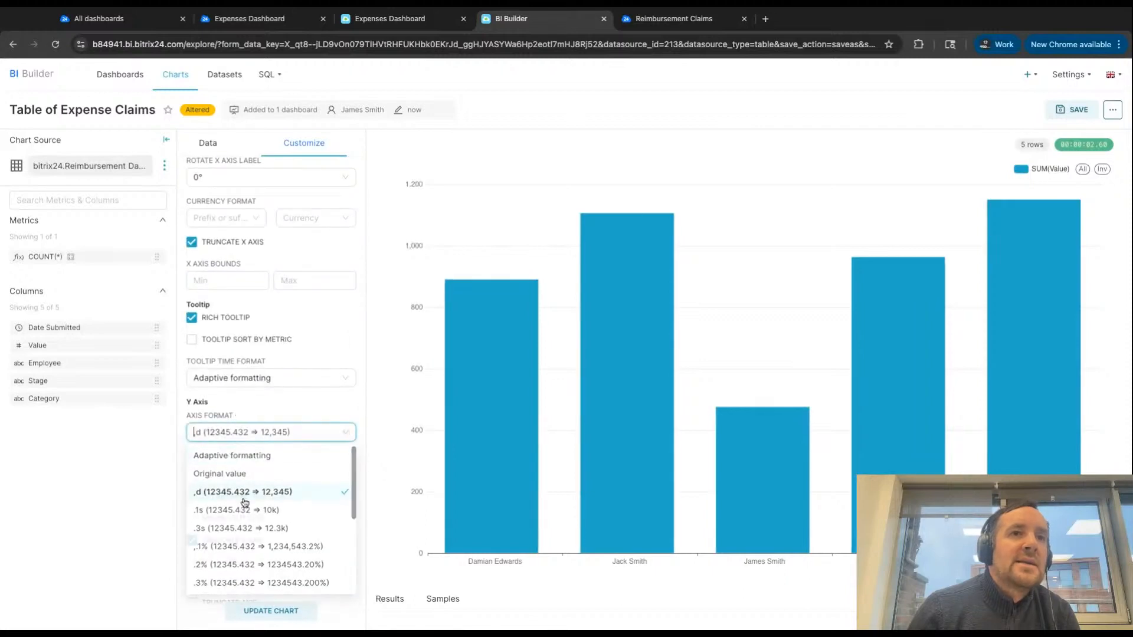
pyautogui.click(217, 473)
pyautogui.click(213, 506)
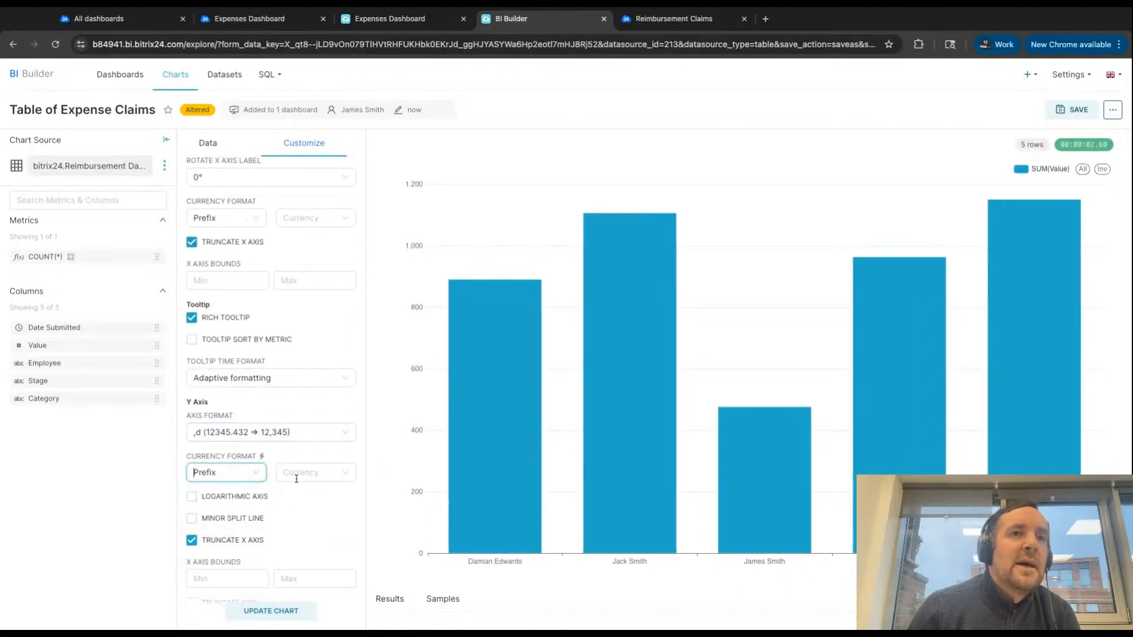
pyautogui.click(297, 474)
pyautogui.click(300, 534)
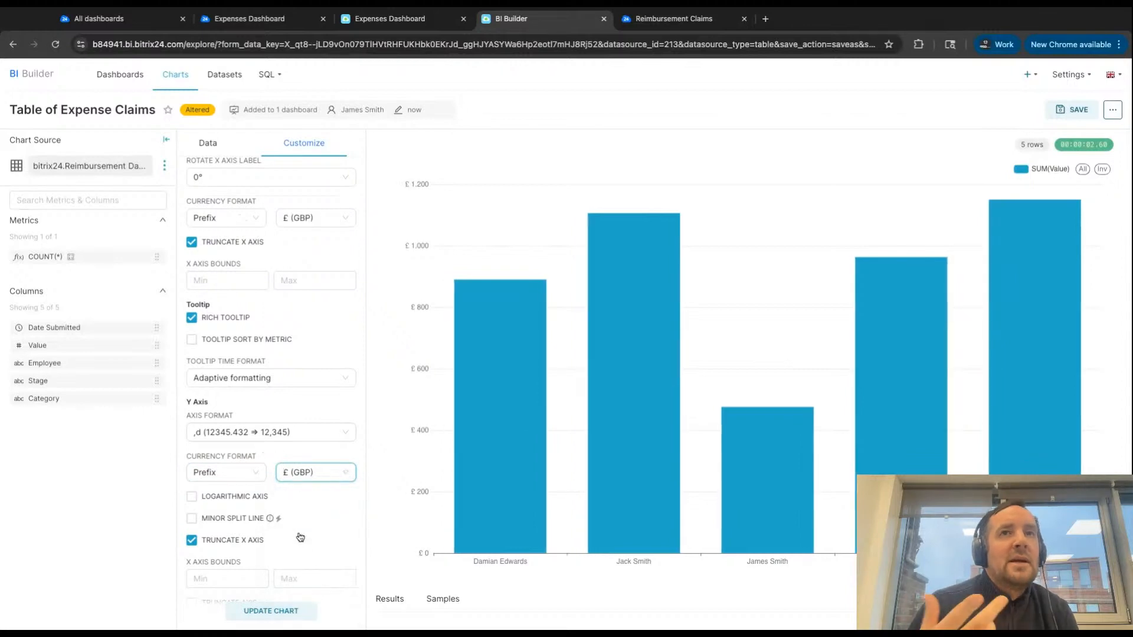
# - Rename the chart "Approved Expense Claims by Responsible"
pyautogui.scroll(2, 211, 240)
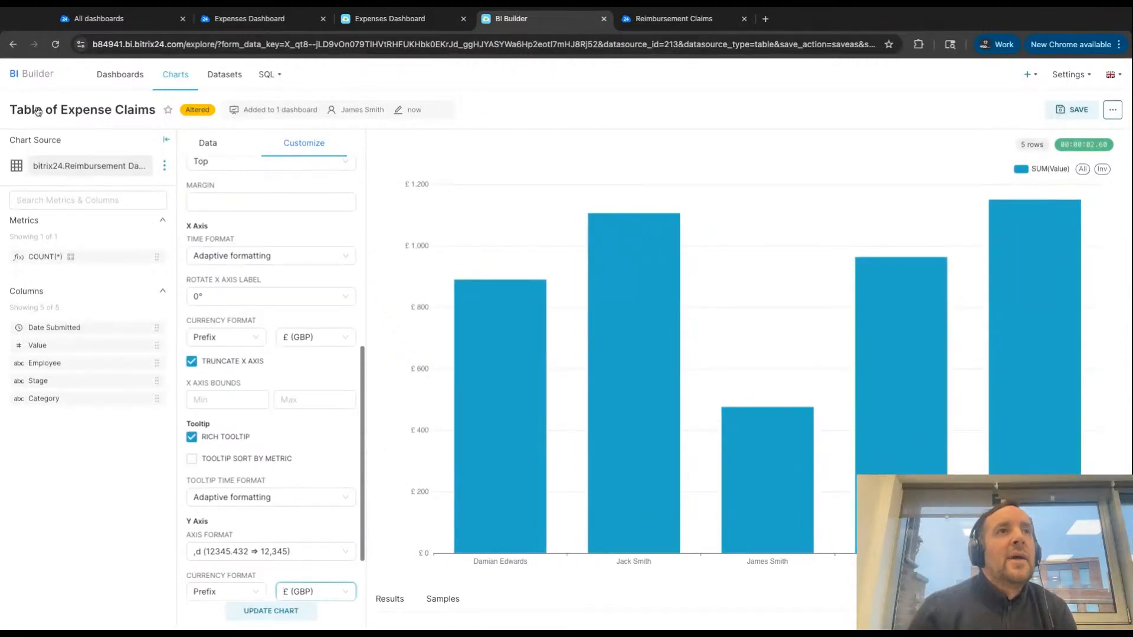
pyautogui.moveTo(45, 110); pyautogui.dragTo(1, 108)
pyautogui.write('Approved')
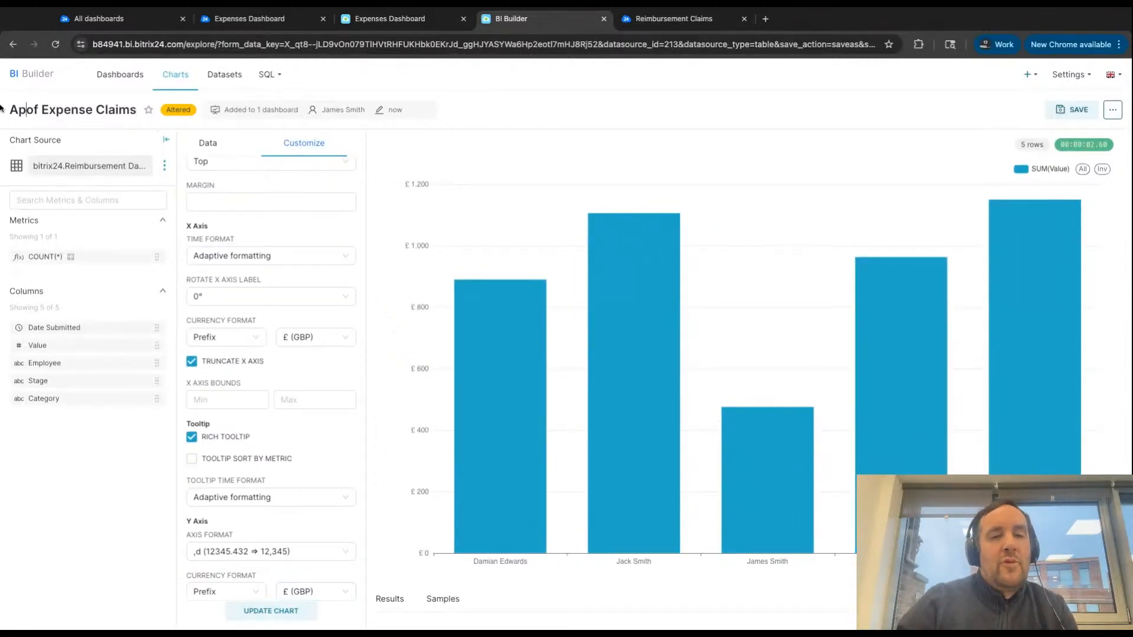
pyautogui.press('Delete')
pyautogui.press('Delete')
pyautogui.press('Delete')
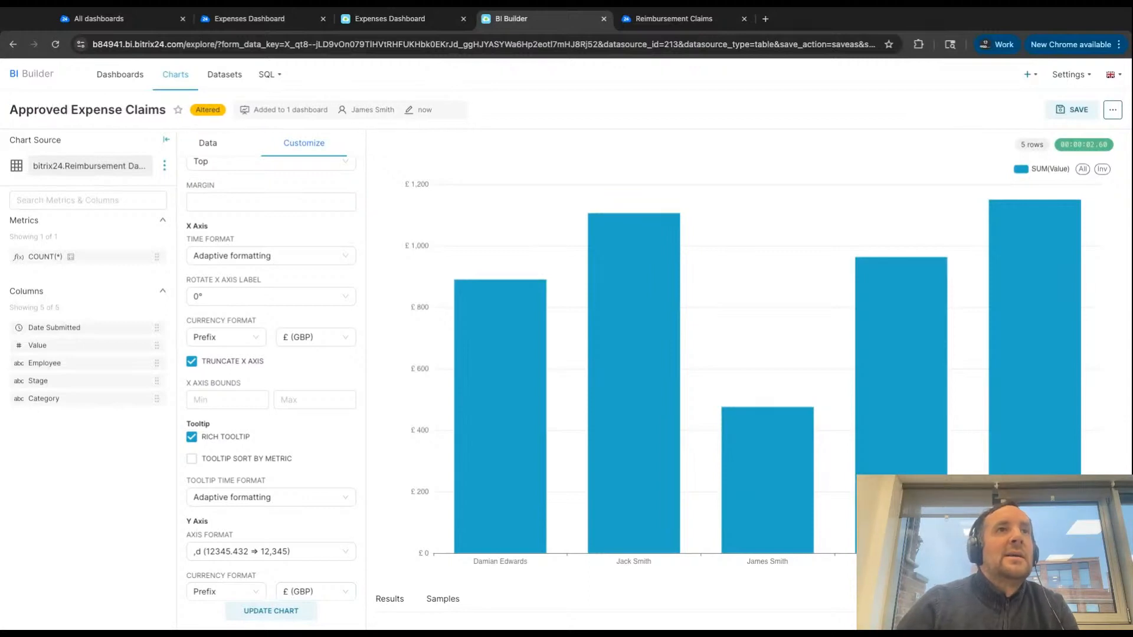
pyautogui.write('by Resp')
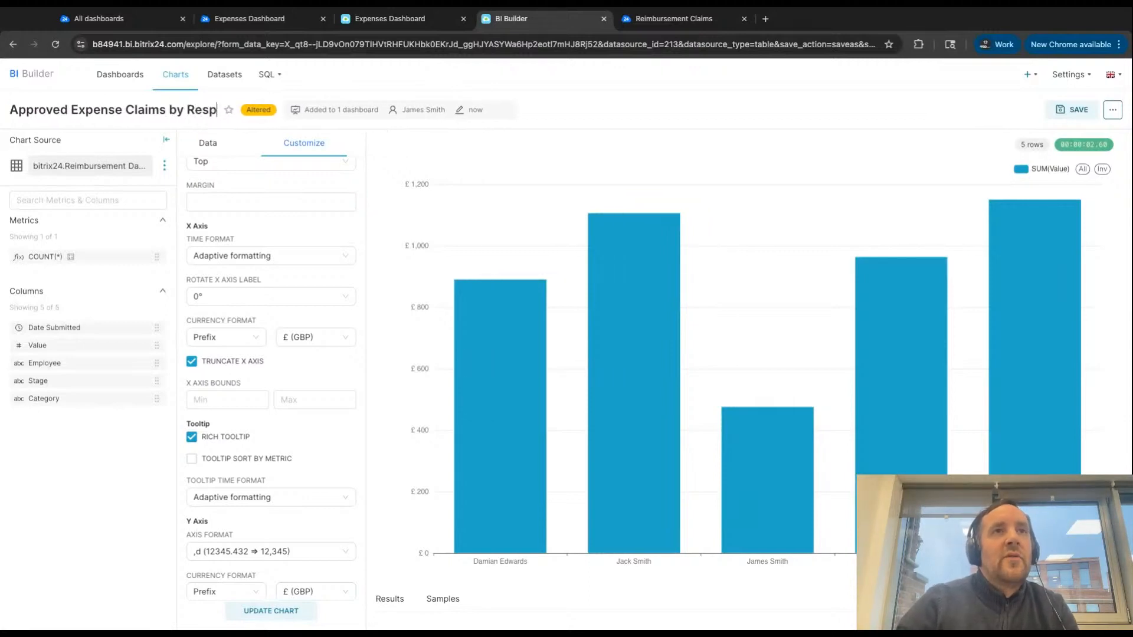
pyautogui.write('onsible')
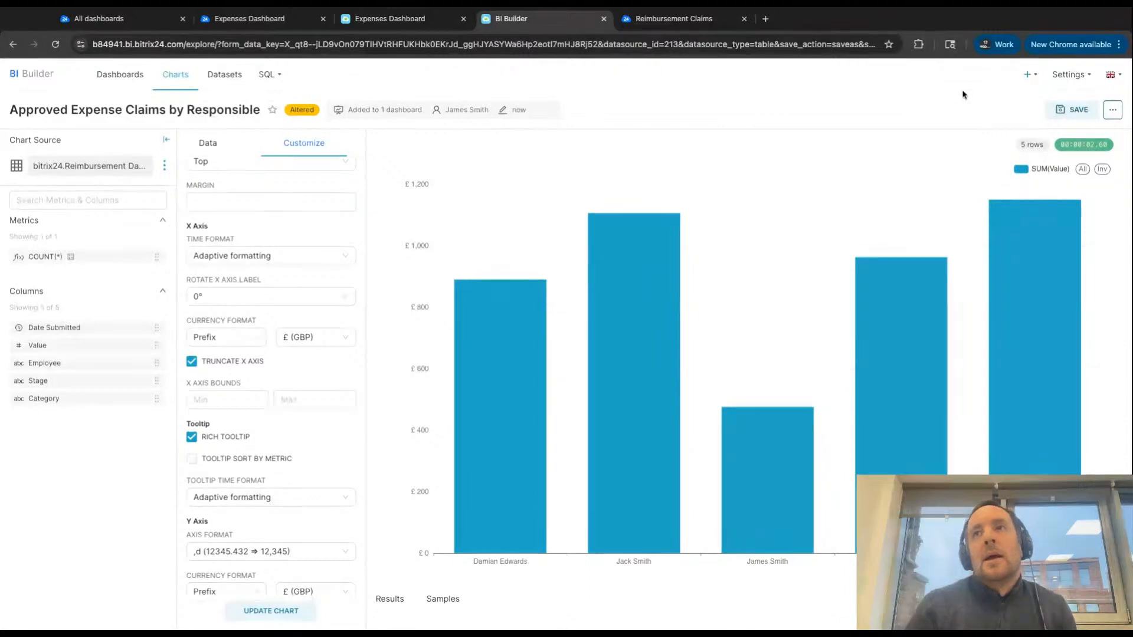
# - Save Approved Expense Claims by Responsible as a new chart on the Expenses Dashboard
pyautogui.click(1083, 112)
pyautogui.click(499, 179)
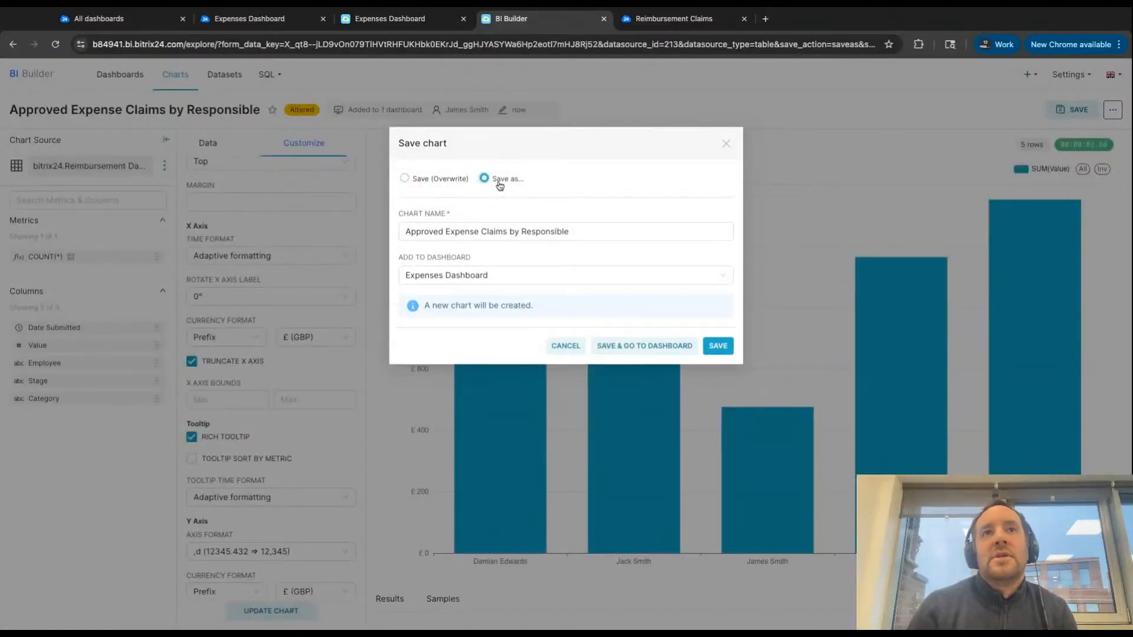
pyautogui.click(719, 348)
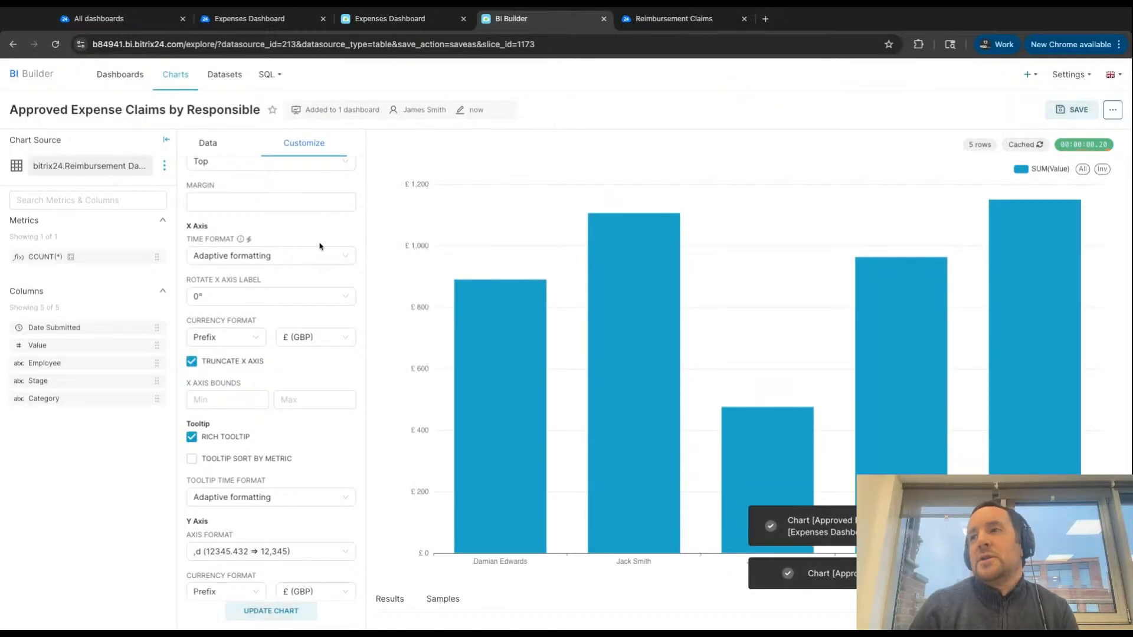
# - Change the chart type to Pie Chart with Category as its dimension and update the chart
pyautogui.scroll(5, 281, 278)
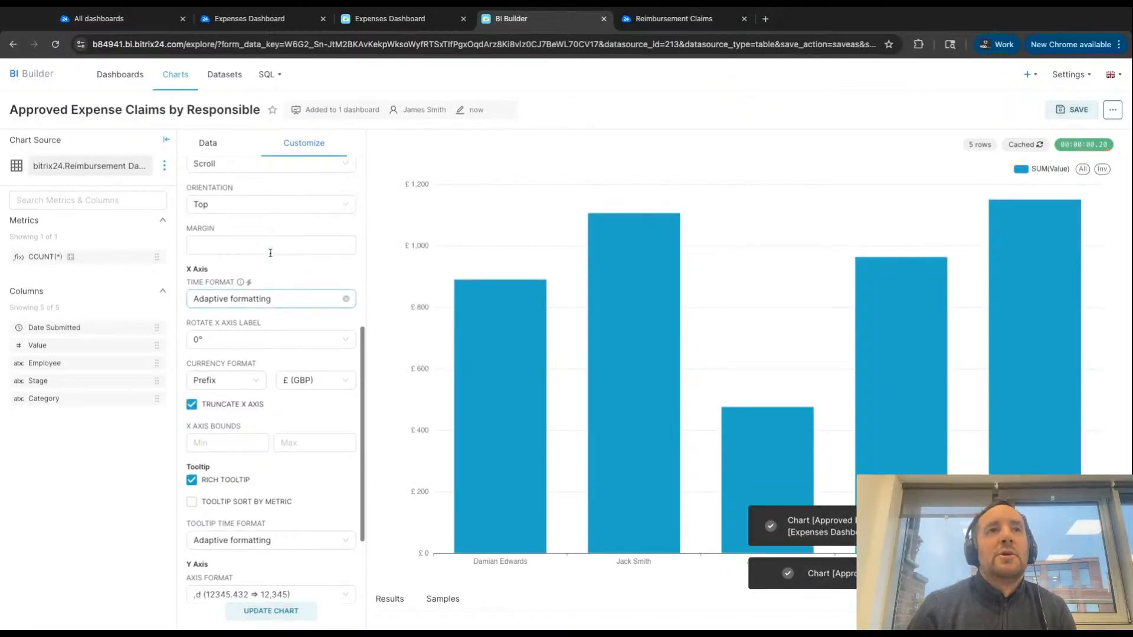
pyautogui.click(207, 145)
pyautogui.scroll(3, 248, 240)
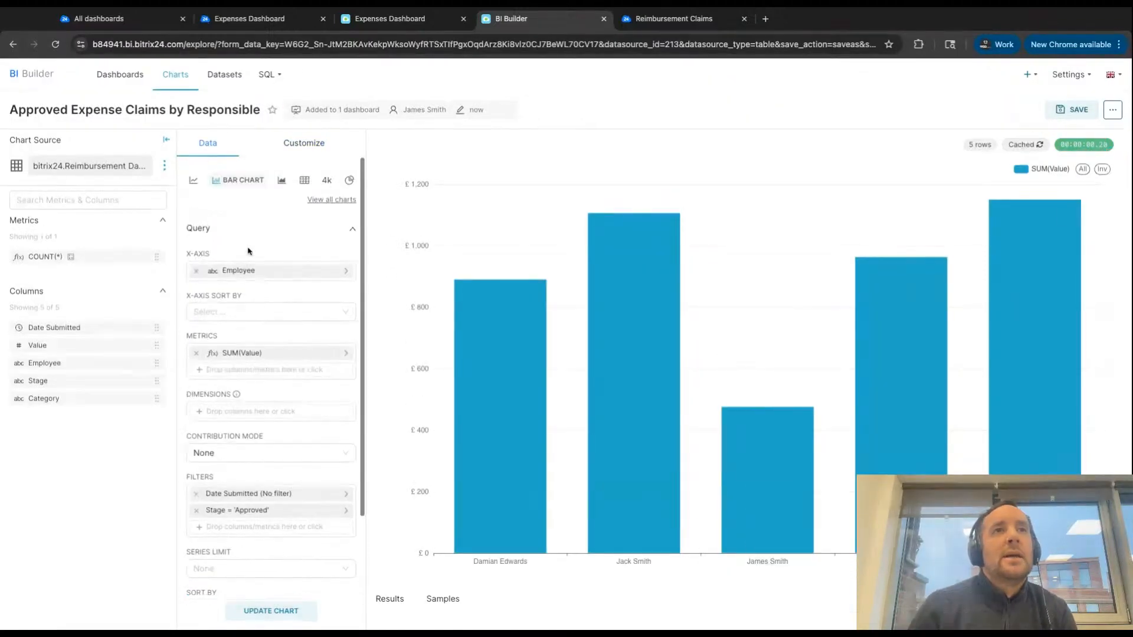
pyautogui.click(350, 180)
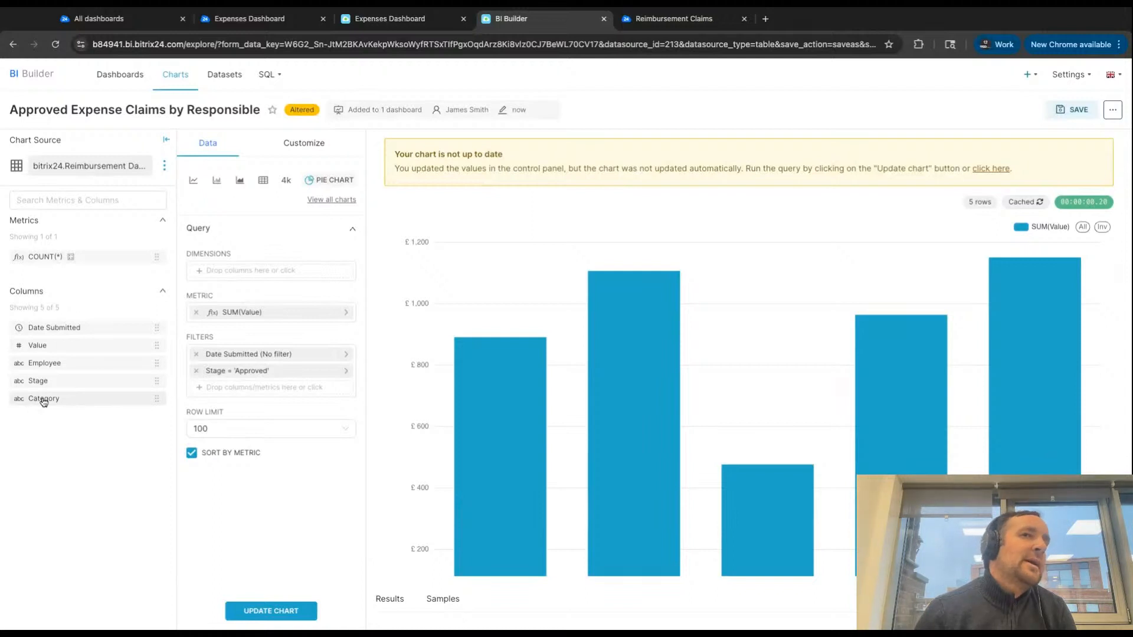
pyautogui.moveTo(43, 402); pyautogui.dragTo(271, 270)
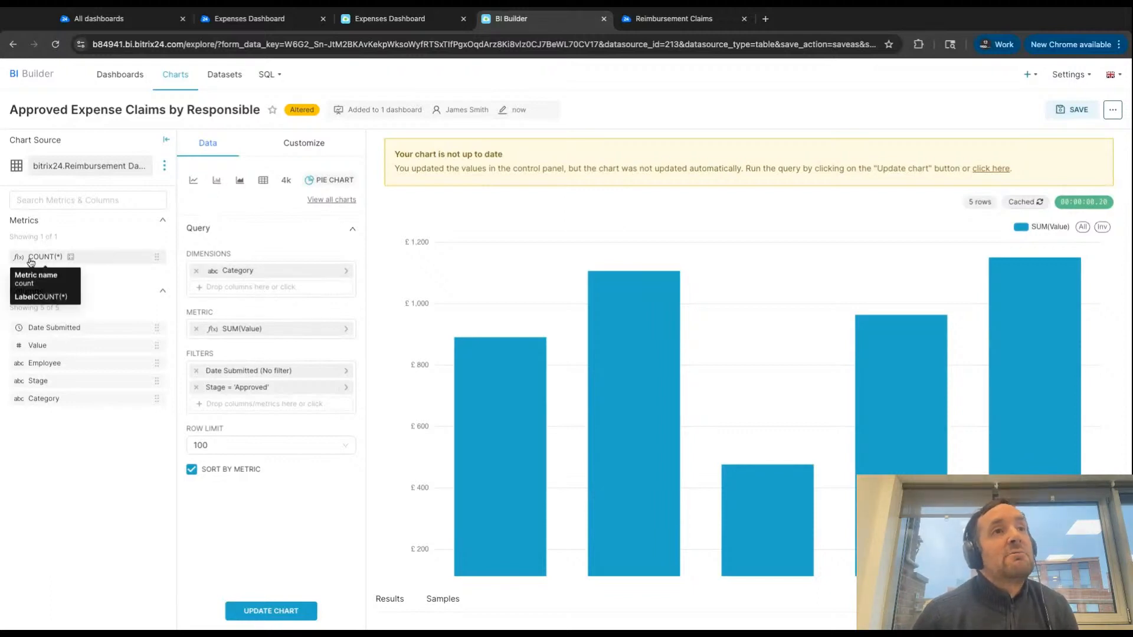
pyautogui.click(257, 611)
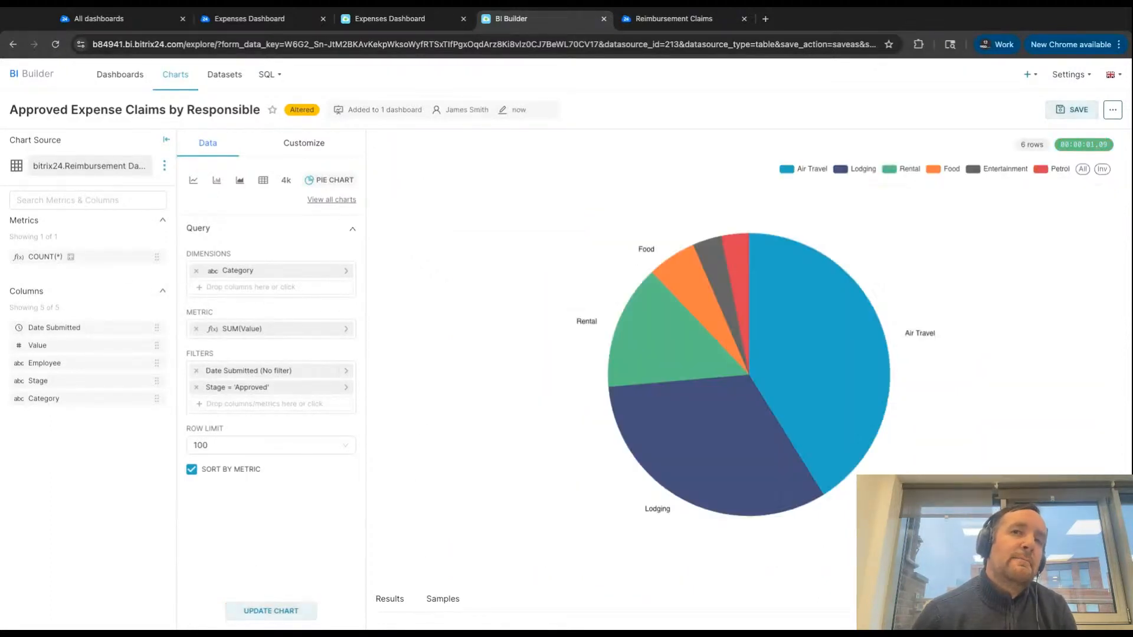
# - Set the number format of the pie chart's labels to ,d (12345.432 => 12,345)
pyautogui.moveTo(673, 331)
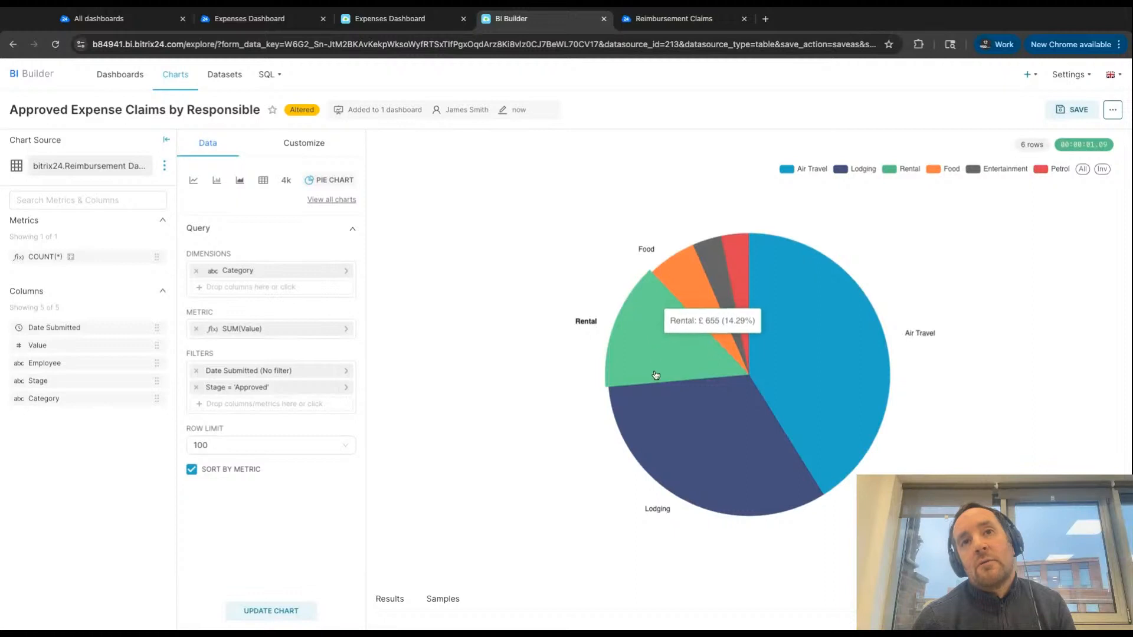
pyautogui.moveTo(667, 431)
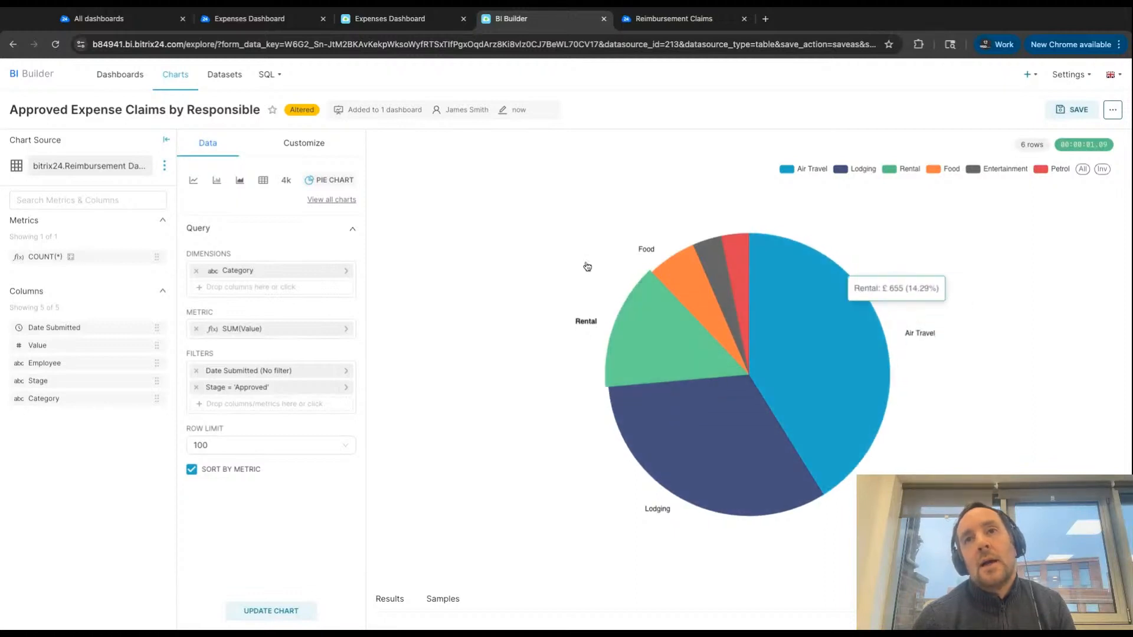
pyautogui.click(297, 152)
pyautogui.scroll(-3, 243, 372)
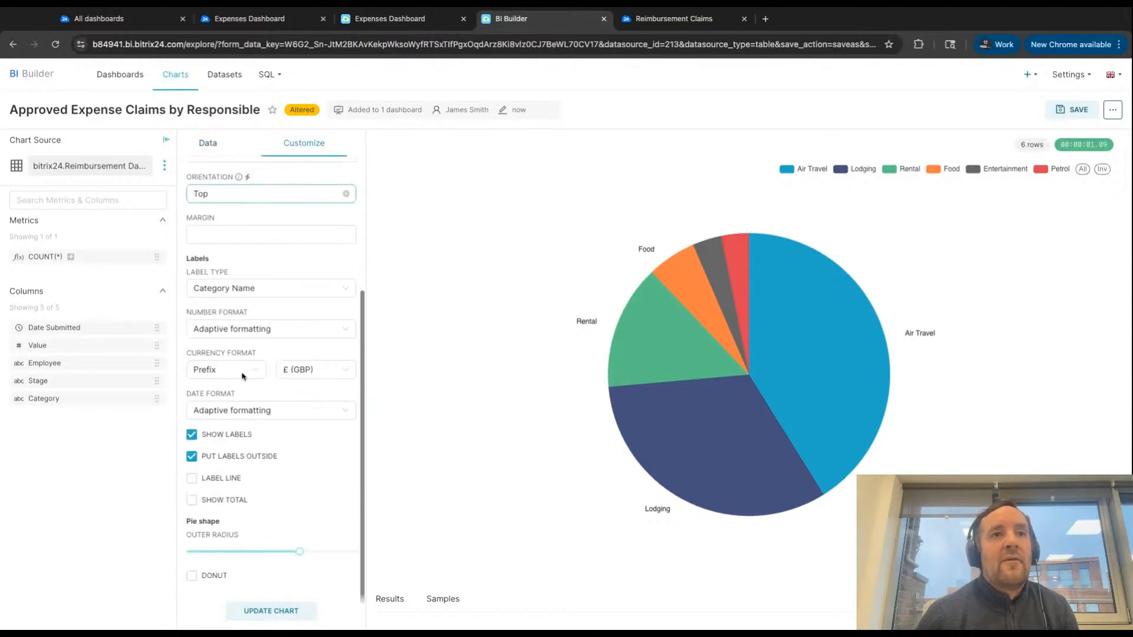
pyautogui.click(255, 329)
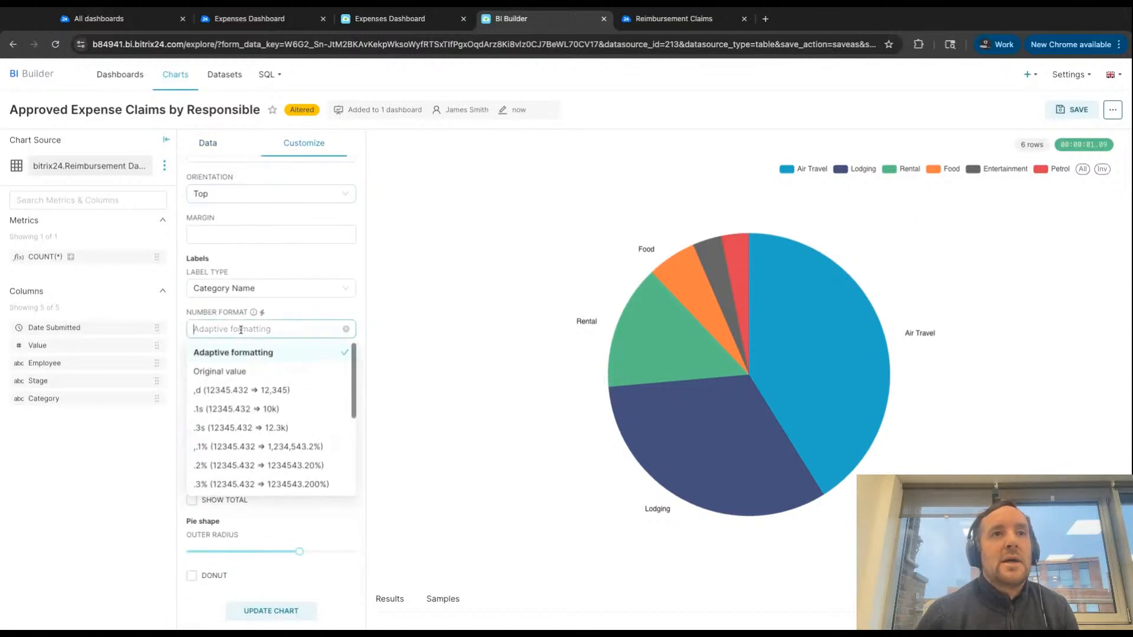
# - Apply the ,d (12345.432 => 12,345) number format to the pie chart and rename the chart "Approved Expense Claims by Category"
pyautogui.click(253, 389)
pyautogui.moveTo(813, 342)
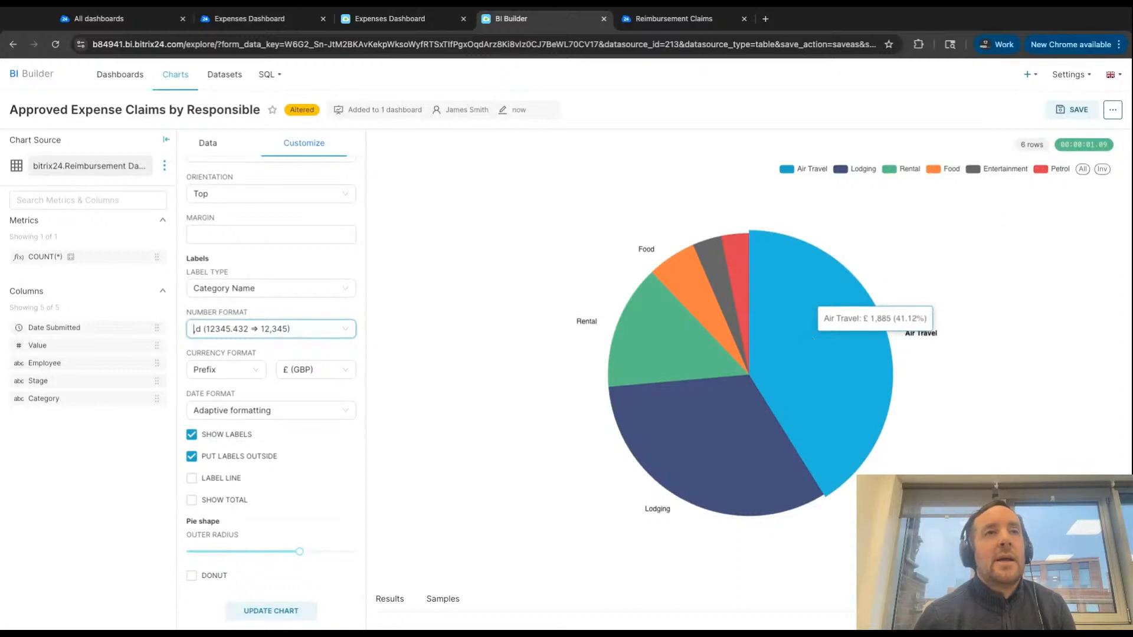
pyautogui.scroll(2, 272, 295)
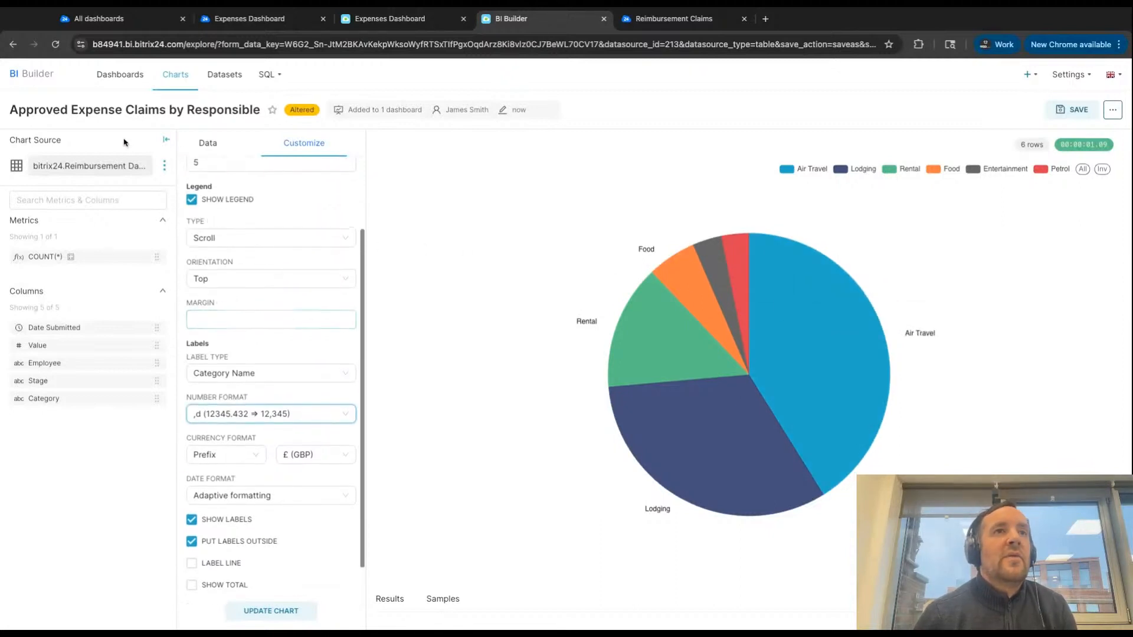
pyautogui.click(166, 114)
pyautogui.moveTo(191, 109); pyautogui.dragTo(325, 115)
pyautogui.write('CaTEGO')
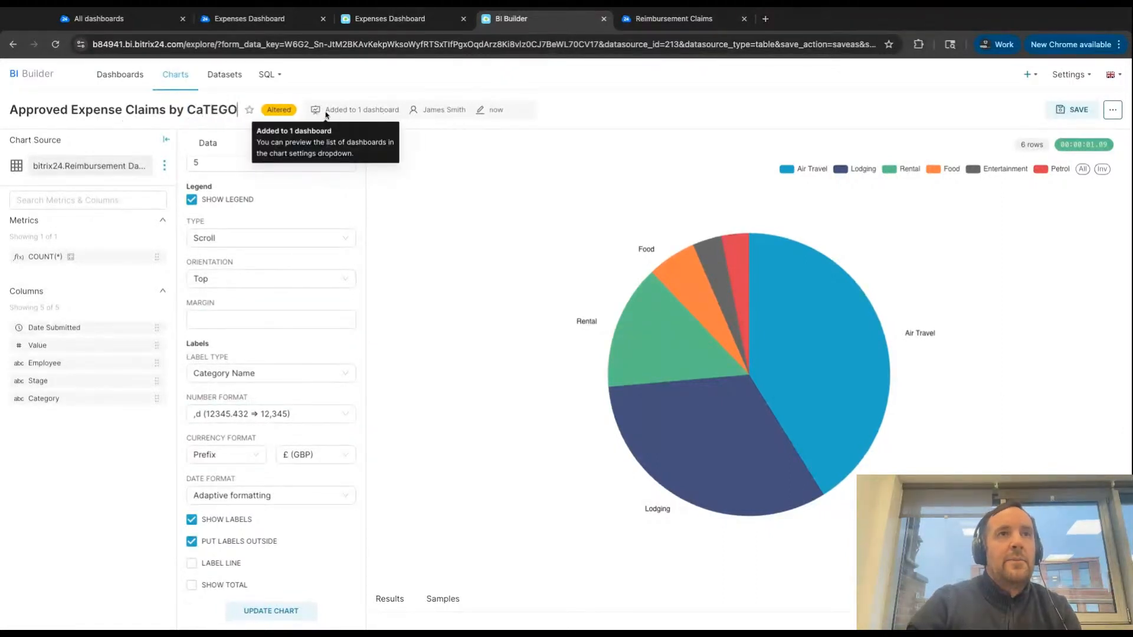
pyautogui.press('BackSpace')
pyautogui.press('BackSpace')
pyautogui.press('BackSpace')
pyautogui.press('BackSpace')
pyautogui.write('tegory')
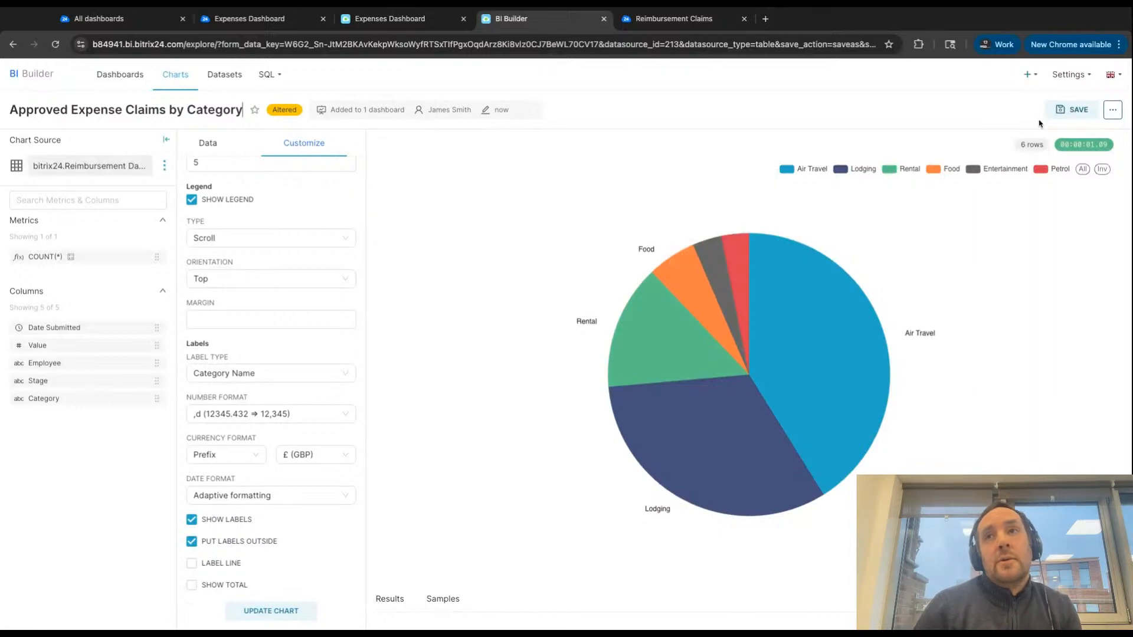
# - Save Approved Expense Claims by Category as a new chart on the Expenses Dashboard
pyautogui.click(1073, 110)
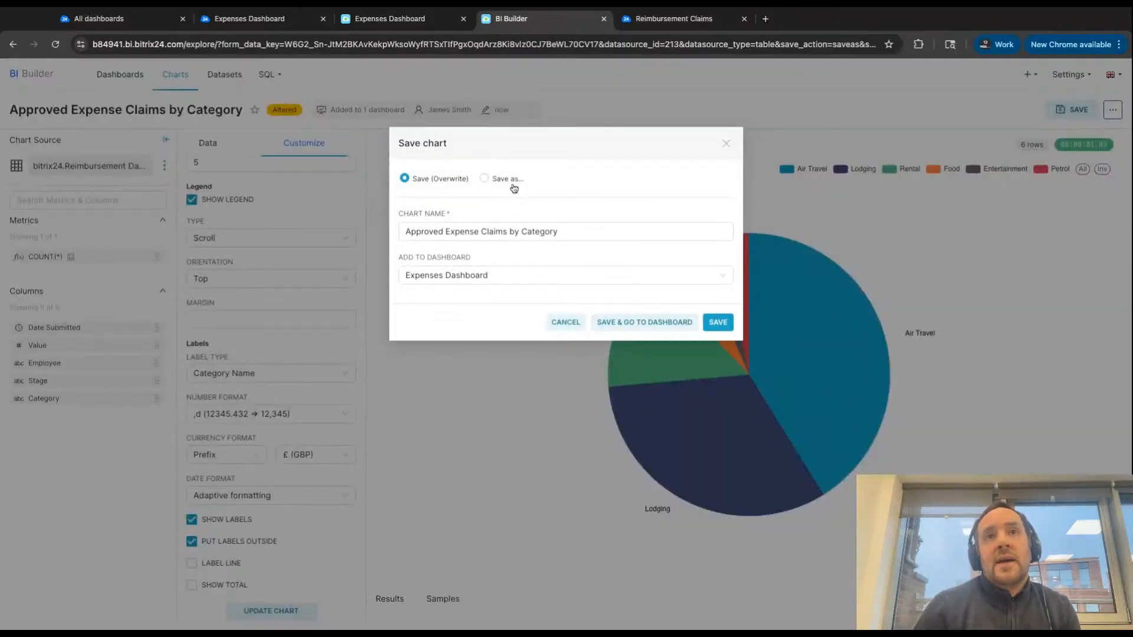
pyautogui.click(485, 179)
pyautogui.click(724, 352)
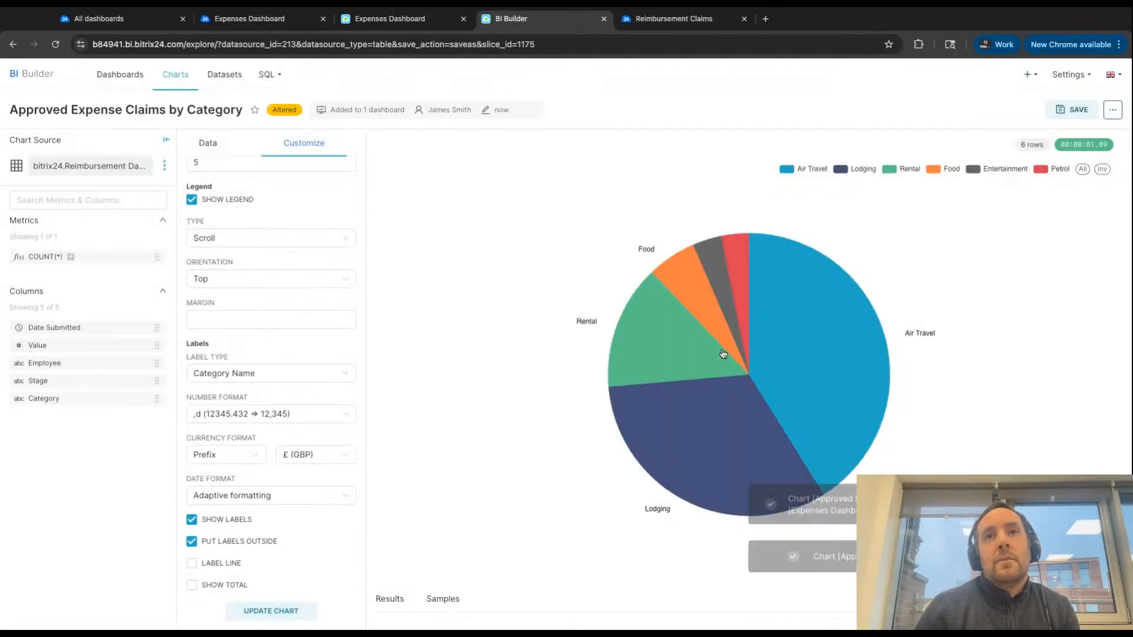
# - Change the chart type to Bar Chart and set Employee as its X-axis
pyautogui.scroll(3, 190, 176)
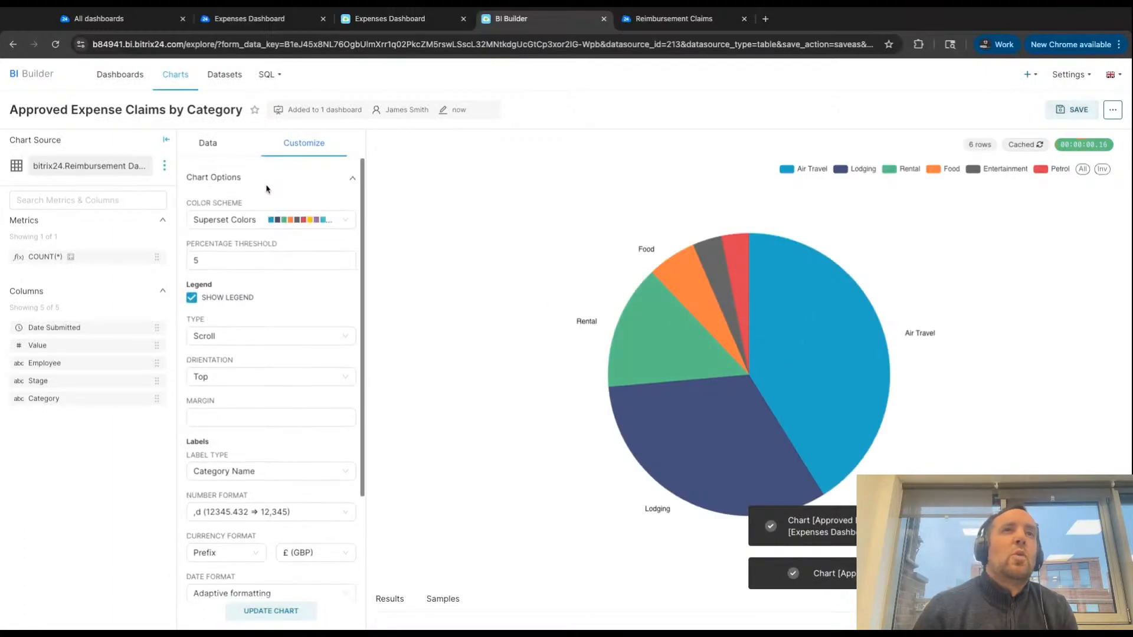
pyautogui.click(206, 153)
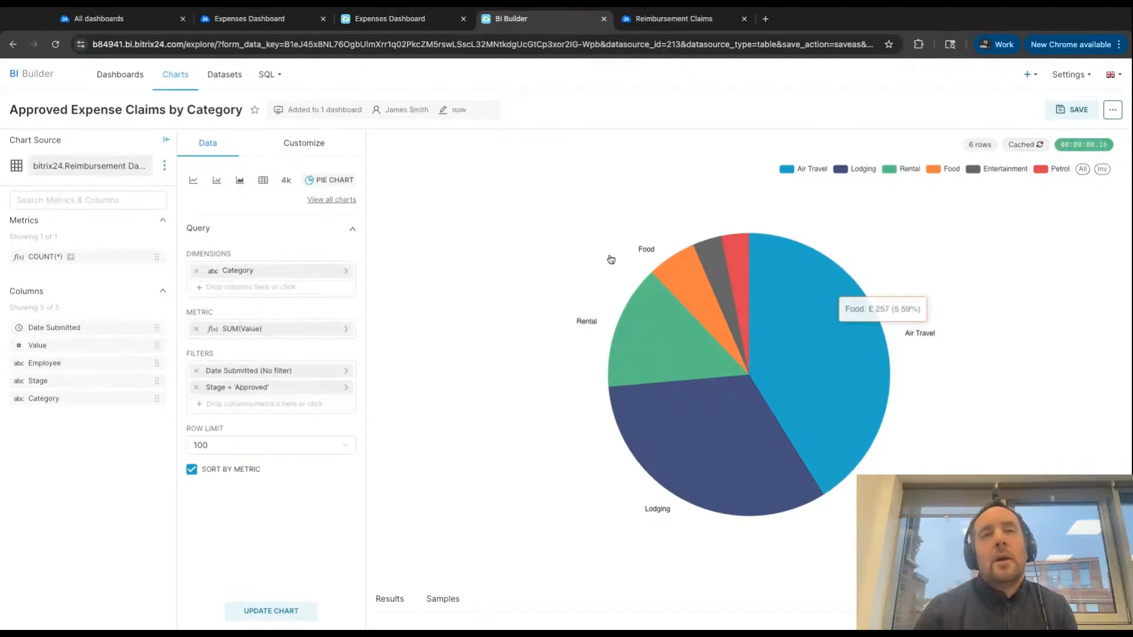
pyautogui.click(217, 181)
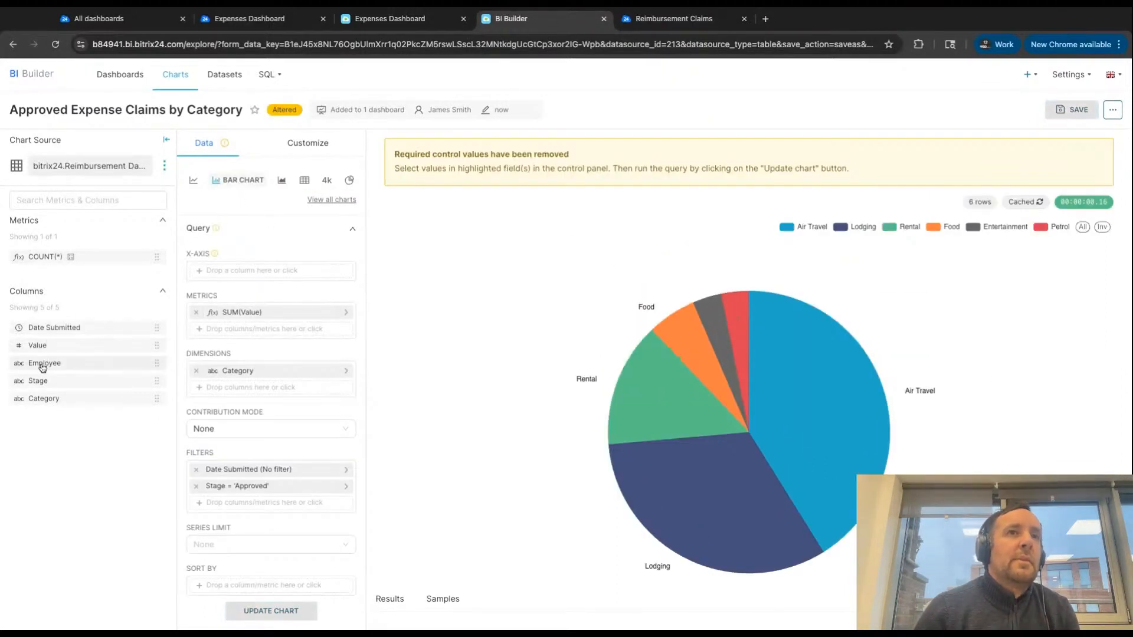
pyautogui.moveTo(42, 370); pyautogui.dragTo(237, 270)
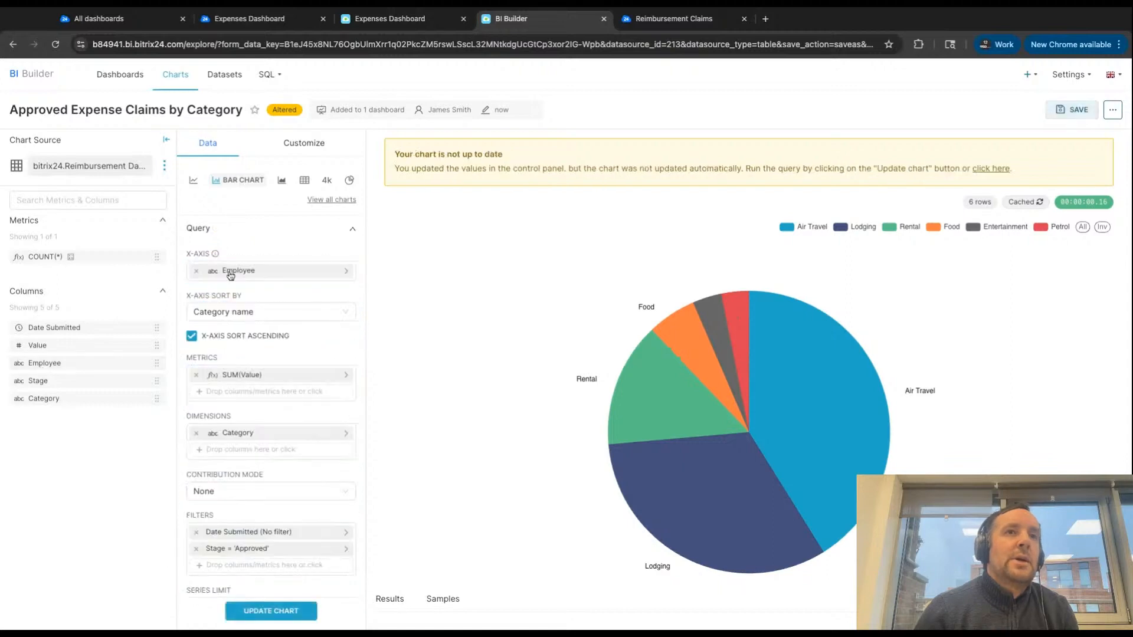
# - Set the Stage filter to equal Unapproved, remove the Category dimension and update the chart
pyautogui.scroll(-1, 247, 406)
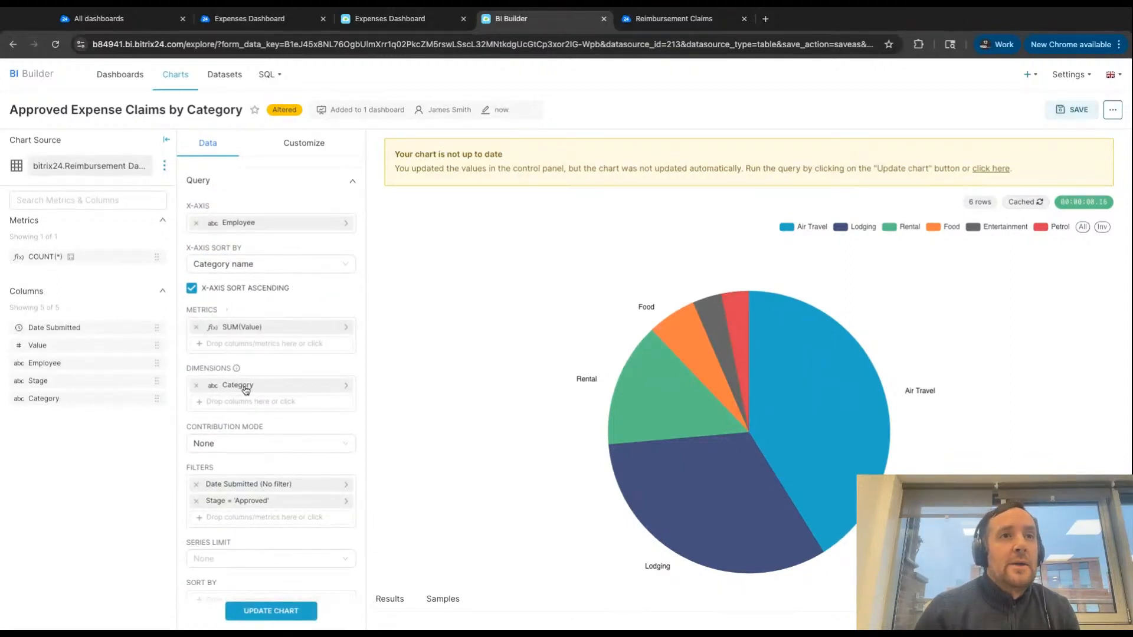
pyautogui.scroll(-1, 244, 383)
pyautogui.click(253, 462)
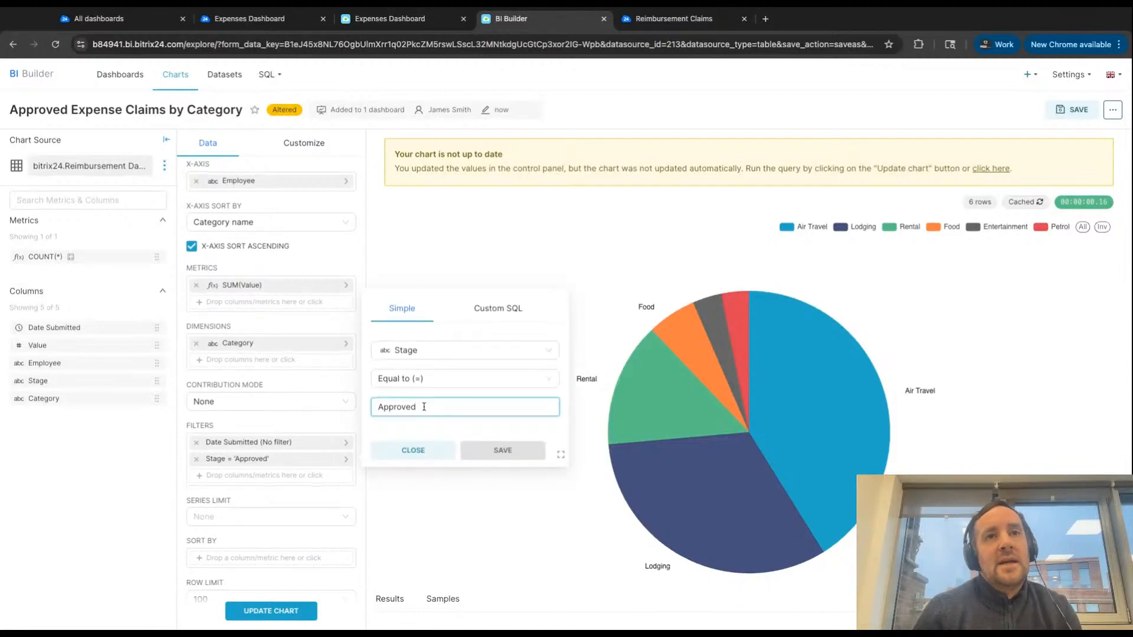
pyautogui.doubleClick(424, 407)
pyautogui.write('Unapp')
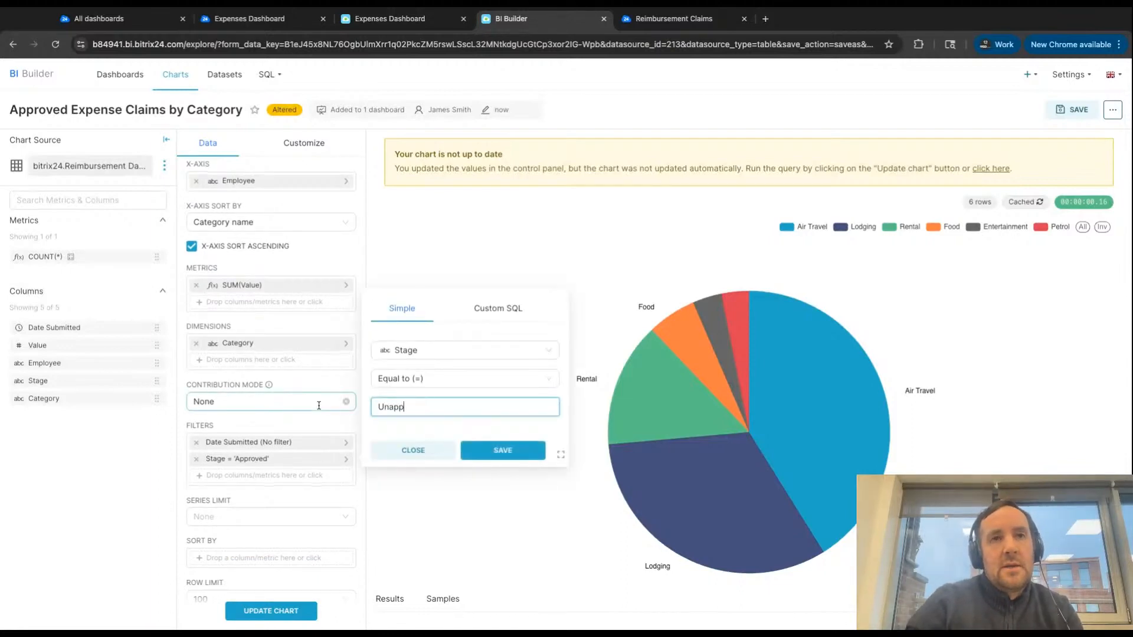
pyautogui.write('roved')
pyautogui.click(503, 450)
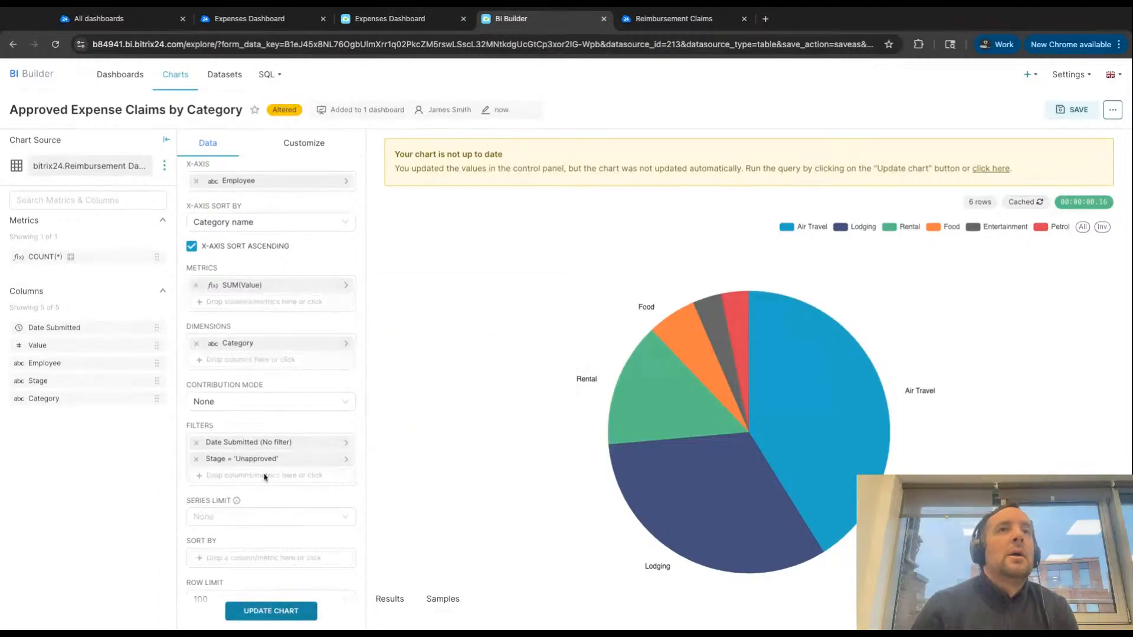
pyautogui.click(197, 343)
pyautogui.click(296, 620)
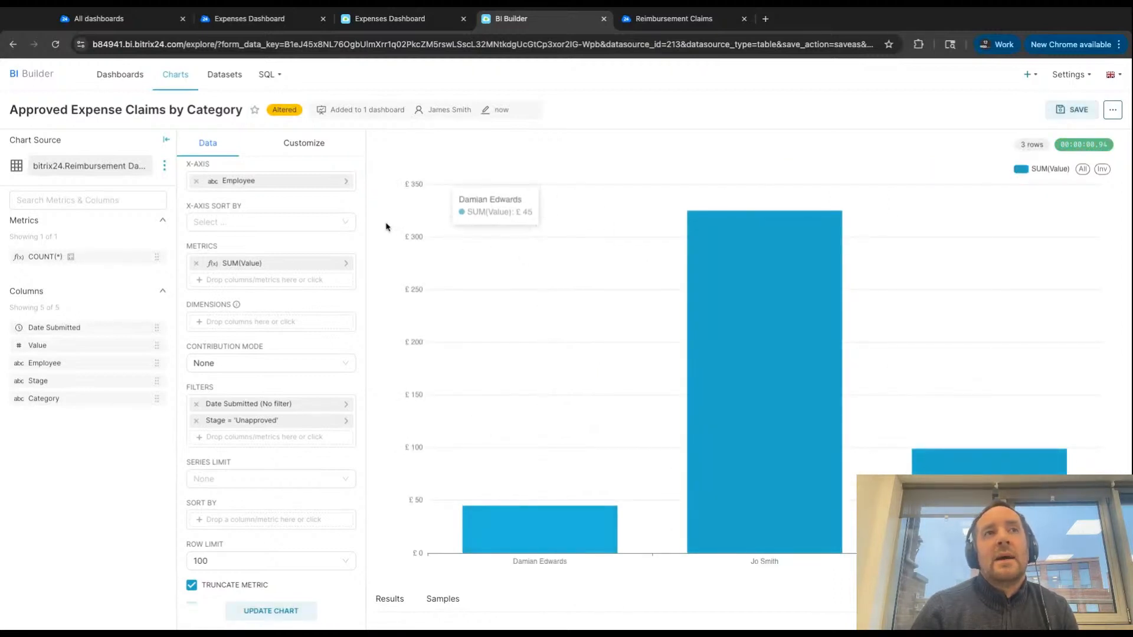
# - Replace "Approved" in the chart title so it reads "Rejected Expense Claims by Category"
pyautogui.hotkey('shift', 'Left')
pyautogui.hotkey('shift', 'Left')
pyautogui.hotkey('shift', 'Left')
pyautogui.hotkey('shift', 'Left')
pyautogui.hotkey('shift', 'Left')
pyautogui.hotkey('shift', 'Left')
pyautogui.hotkey('shift', 'Left')
pyautogui.hotkey('shift', 'Left')
pyautogui.hotkey('shift', 'Left')
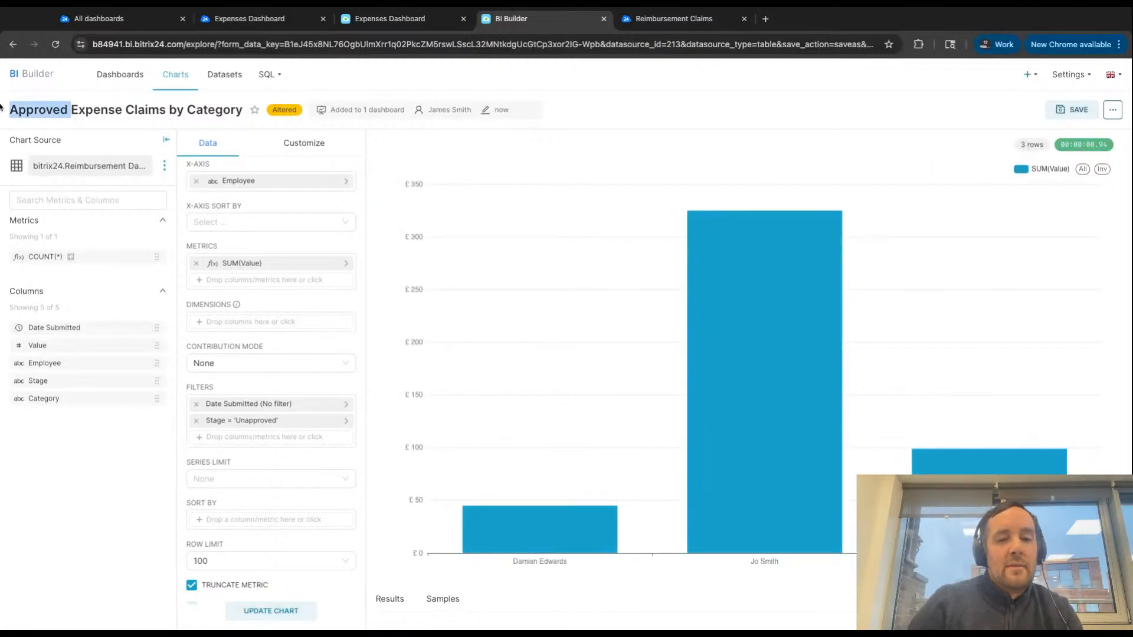
pyautogui.press('End')
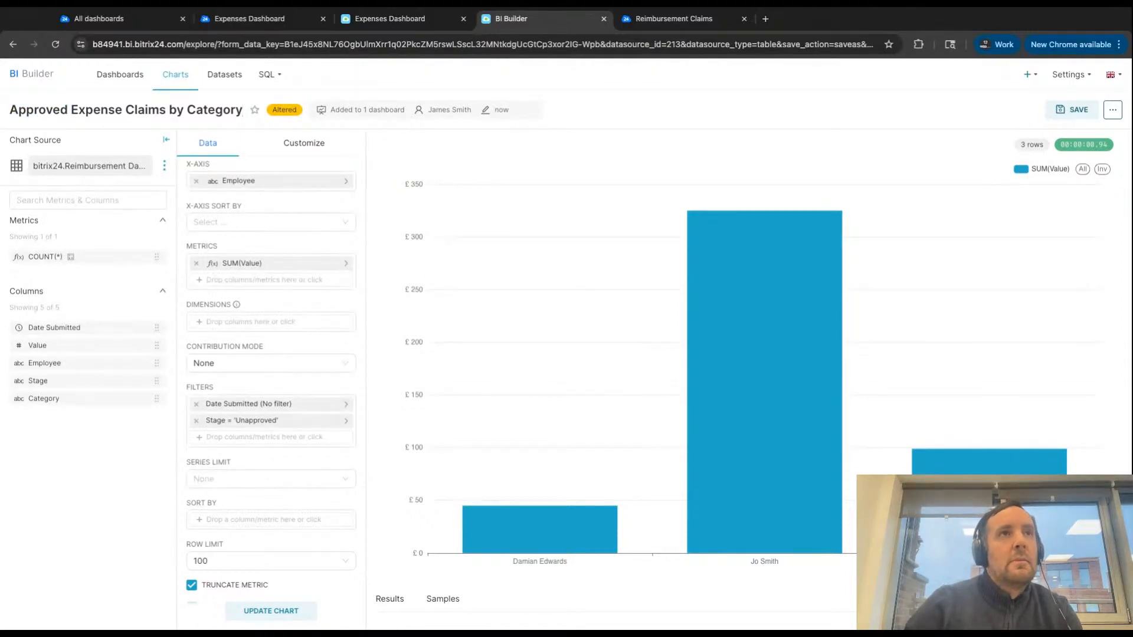
pyautogui.moveTo(67, 110); pyautogui.dragTo(3, 114)
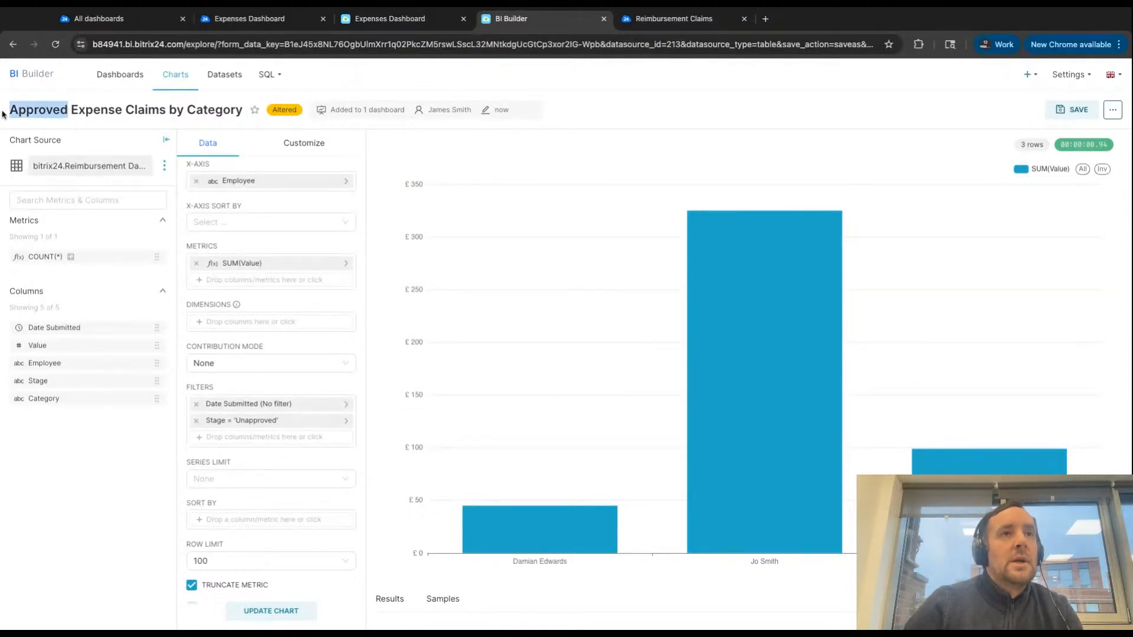
pyautogui.write('Rejected')
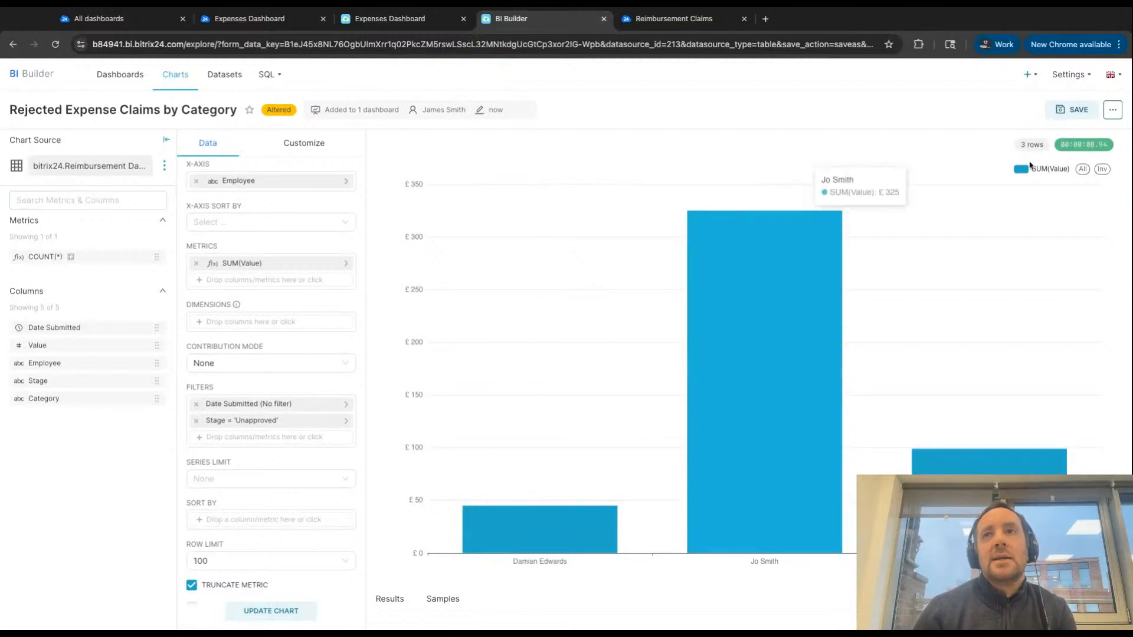
# - Save Rejected Expense Claims by Category as a new chart on the Expenses Dashboard and go to that dashboard
pyautogui.click(1080, 110)
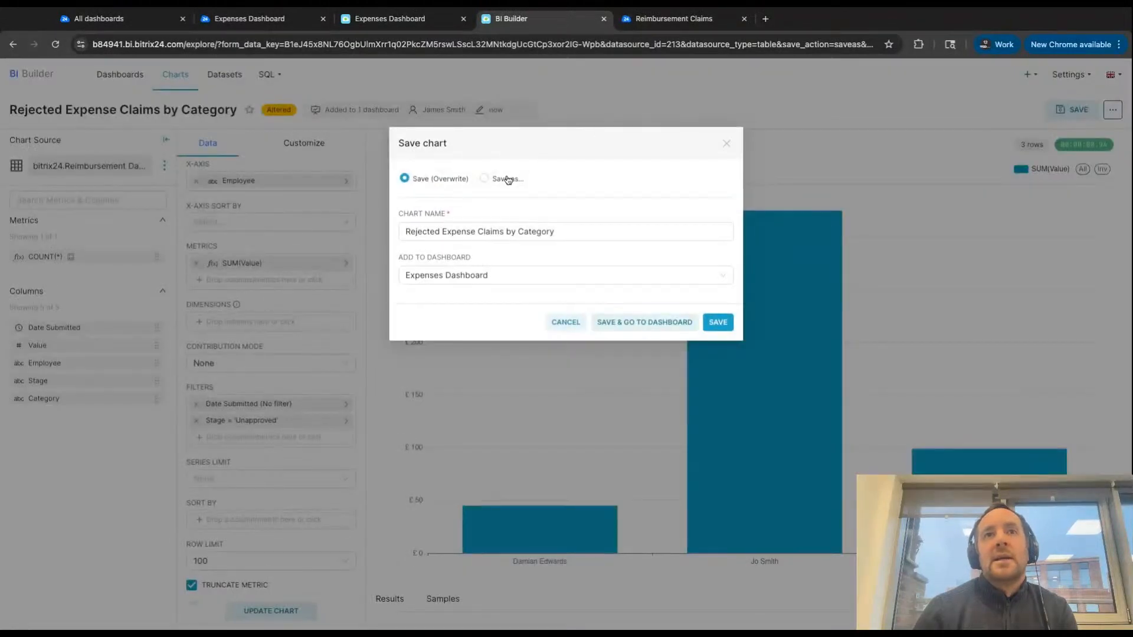
pyautogui.click(484, 178)
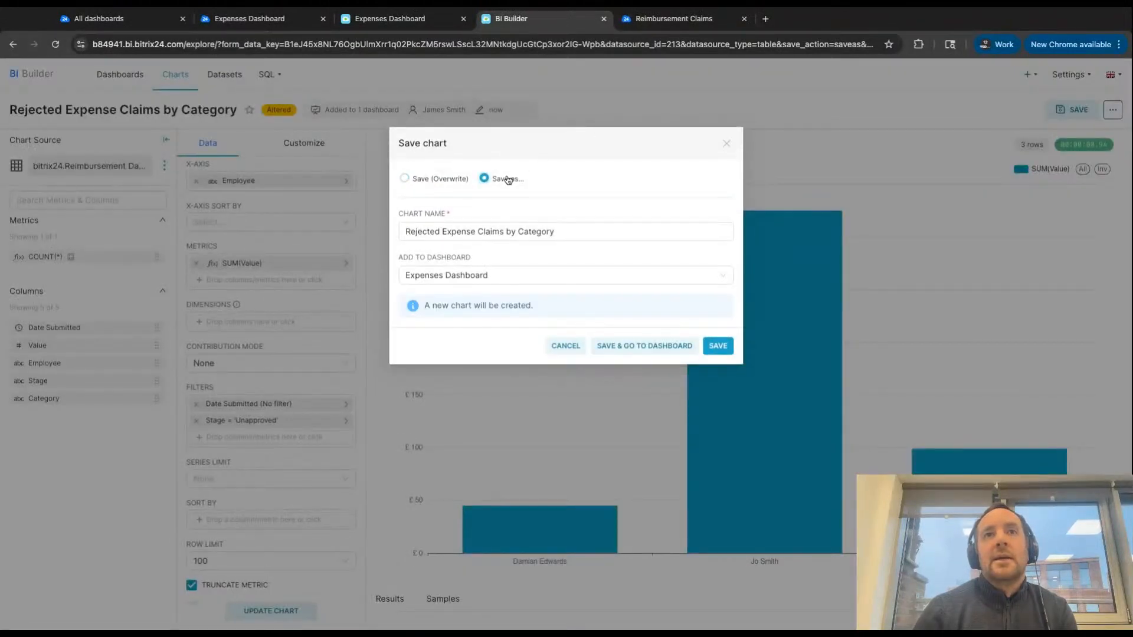
pyautogui.click(655, 352)
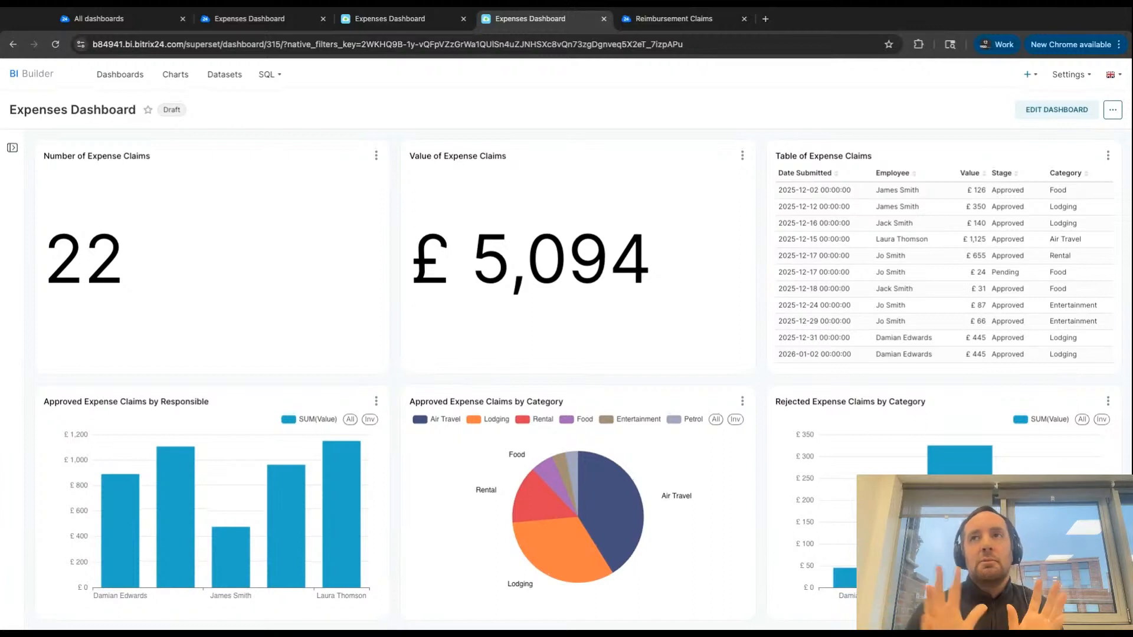
# - Start editing the dashboard and reduce the width and height of the Number of Expense Claims and Value of Expense Claims cards
pyautogui.click(1074, 110)
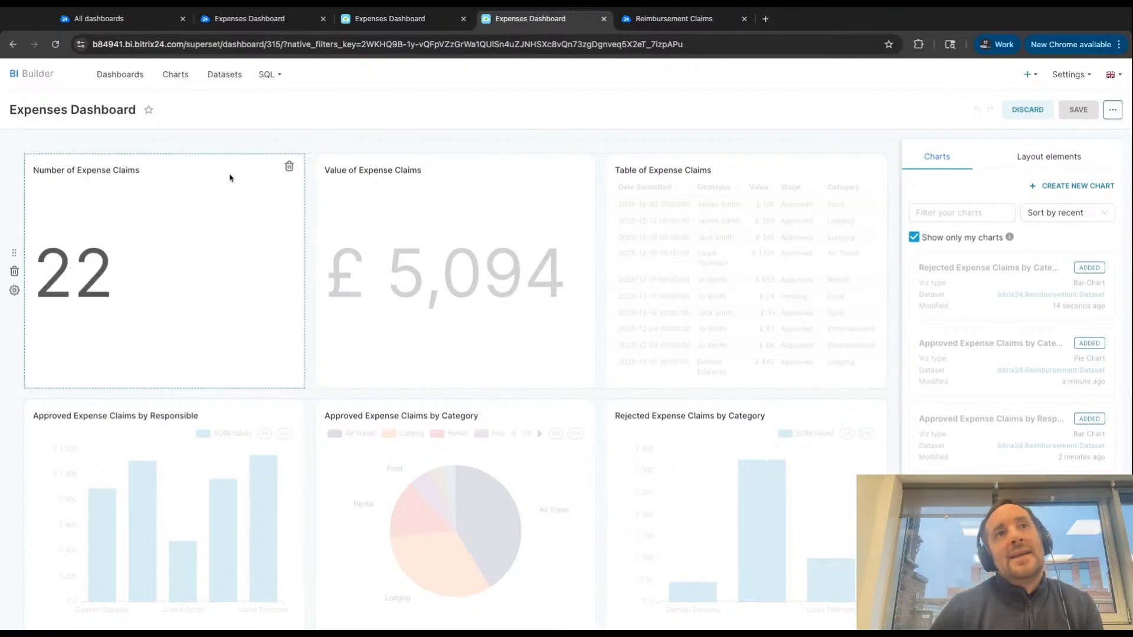
pyautogui.moveTo(300, 253); pyautogui.dragTo(230, 251)
pyautogui.moveTo(180, 388); pyautogui.dragTo(182, 295)
pyautogui.moveTo(314, 384); pyautogui.dragTo(295, 290)
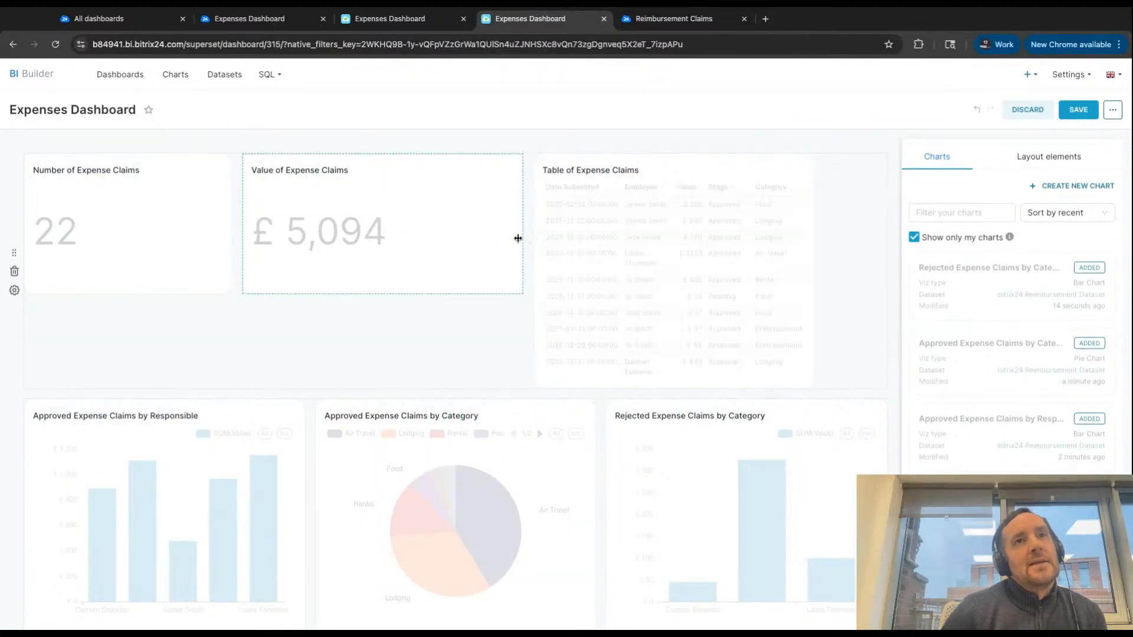
pyautogui.moveTo(520, 240); pyautogui.dragTo(453, 238)
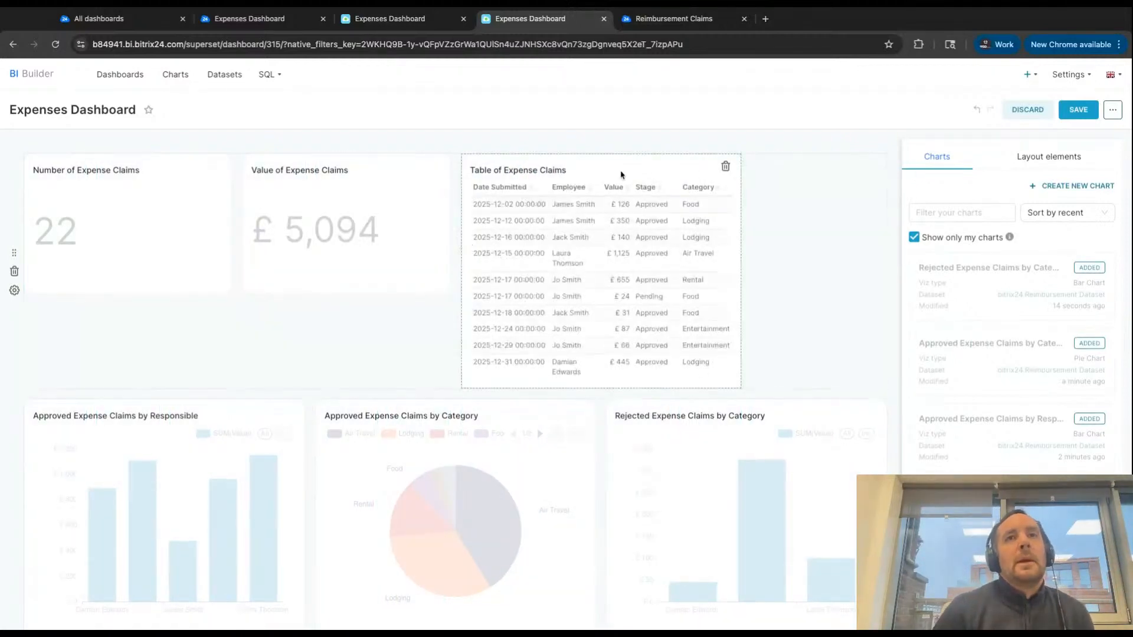
# - Move Table of Expense Claims to its own full-width row and Rejected Expense Claims by Category to a new row below the approved charts
pyautogui.moveTo(621, 175); pyautogui.dragTo(887, 471)
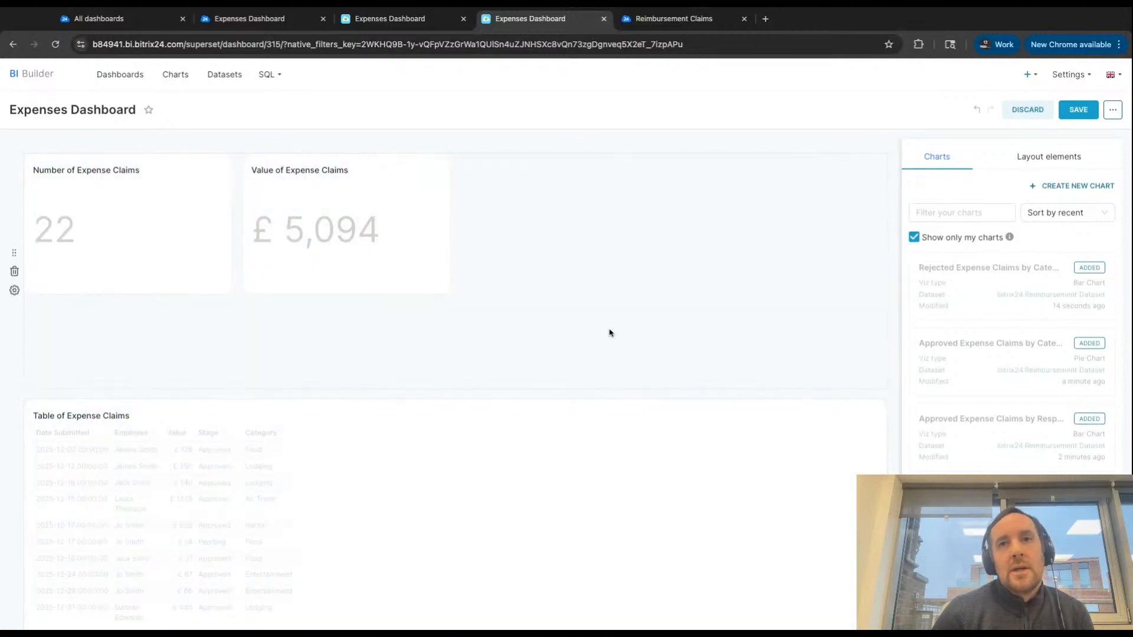
pyautogui.scroll(-5, 603, 328)
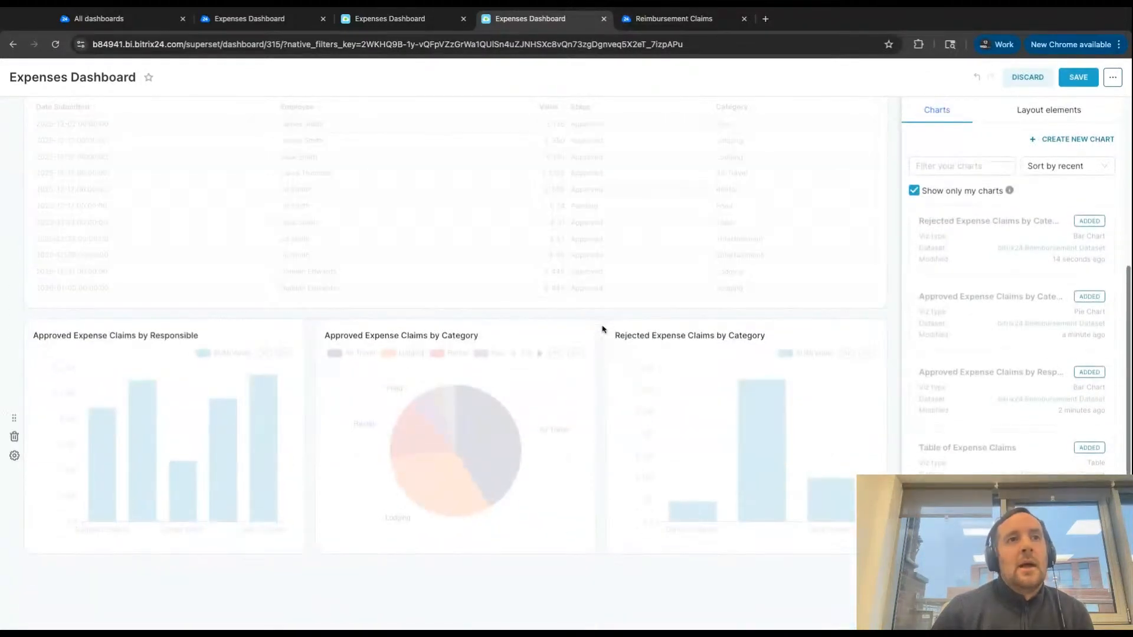
pyautogui.scroll(-1, 596, 419)
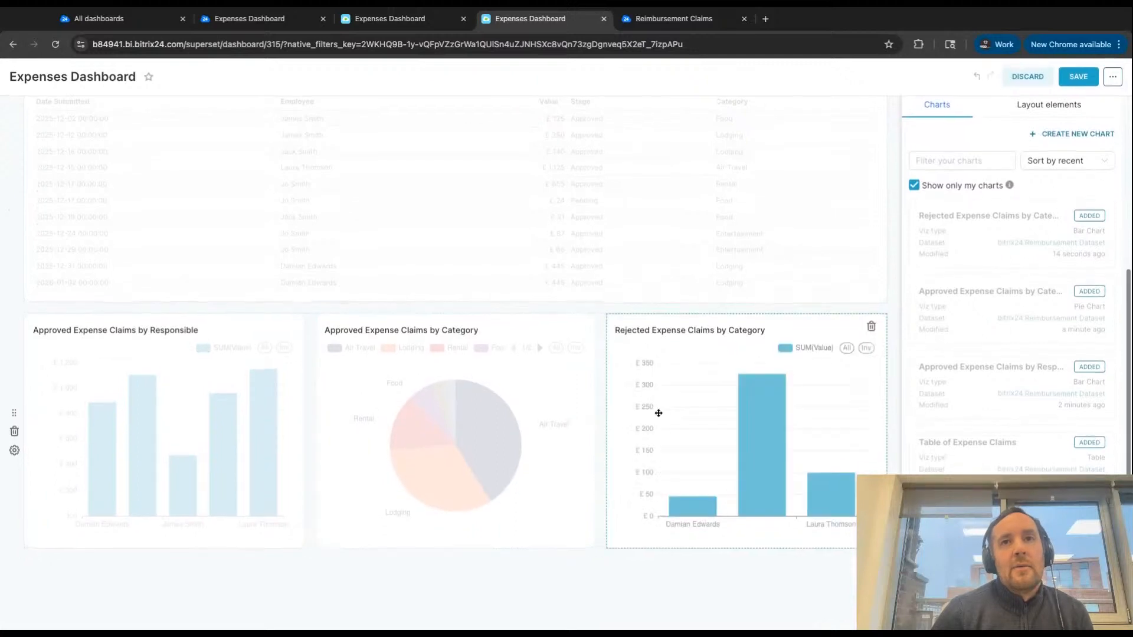
pyautogui.moveTo(659, 413); pyautogui.dragTo(177, 576)
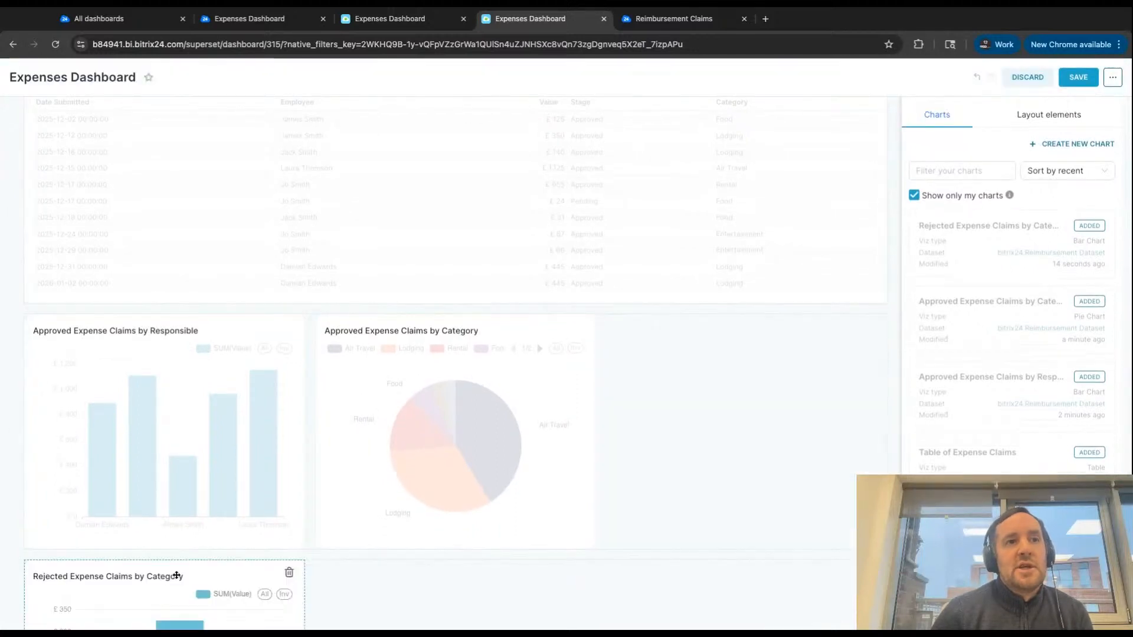
pyautogui.scroll(-2, 375, 536)
pyautogui.scroll(2, 393, 519)
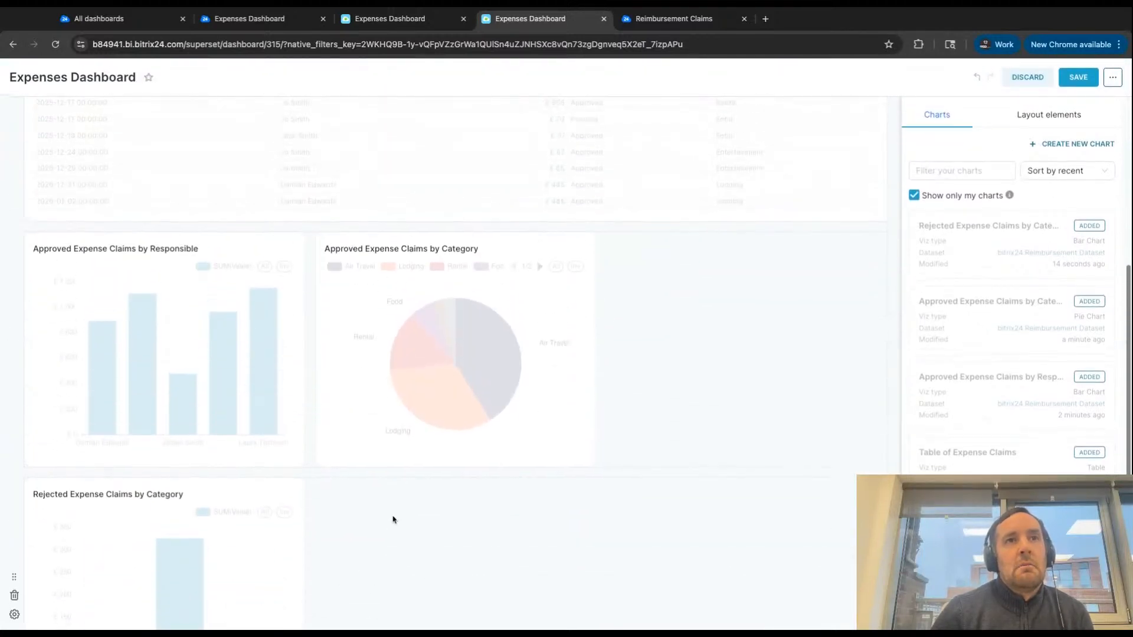
# - Widen both approved claims charts to fill their row and widen the rejected claims chart to match the bar chart above it
pyautogui.moveTo(304, 368); pyautogui.dragTo(523, 370)
pyautogui.moveTo(814, 381); pyautogui.dragTo(812, 382)
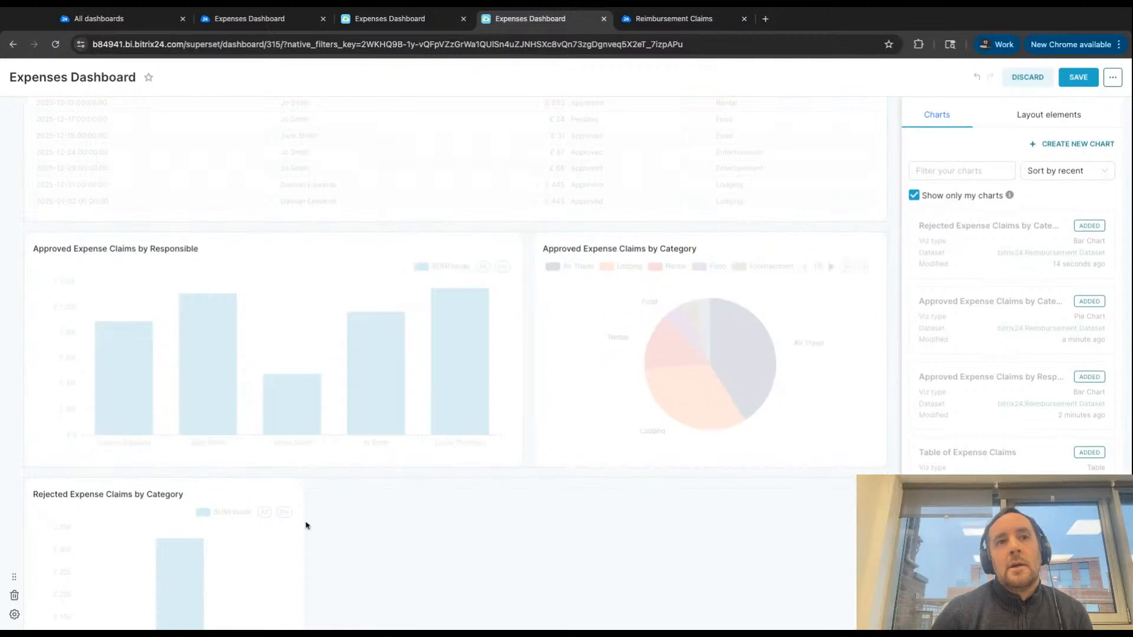
pyautogui.moveTo(304, 526); pyautogui.dragTo(524, 533)
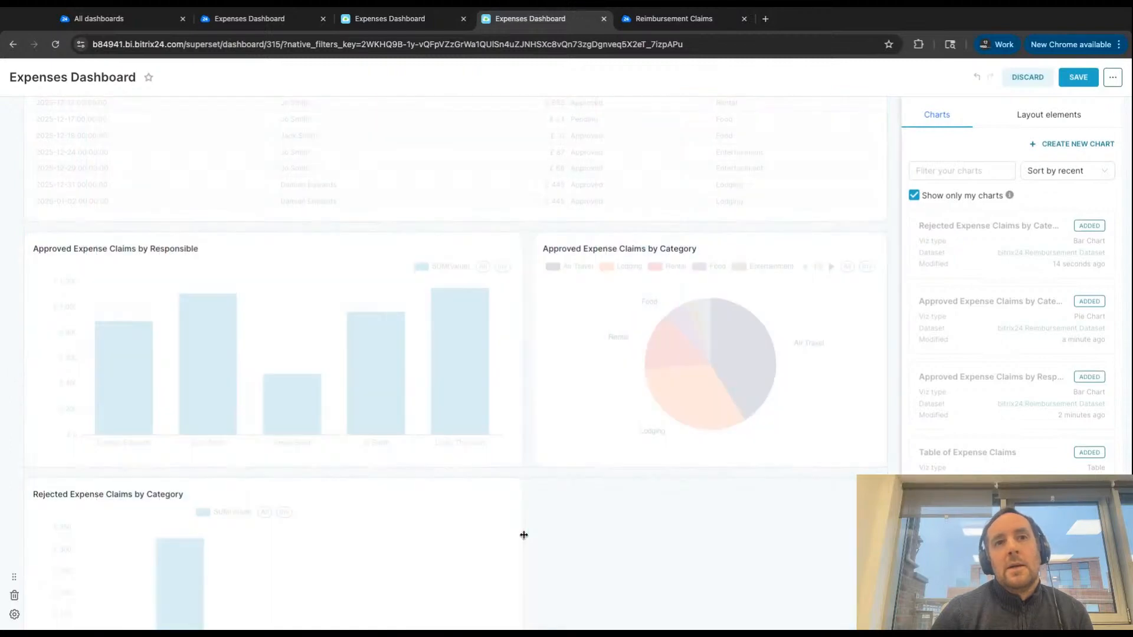
# - Add a header reading "Approved Expenses" between the Table of Expense Claims and the approved claims charts
pyautogui.scroll(4, 528, 520)
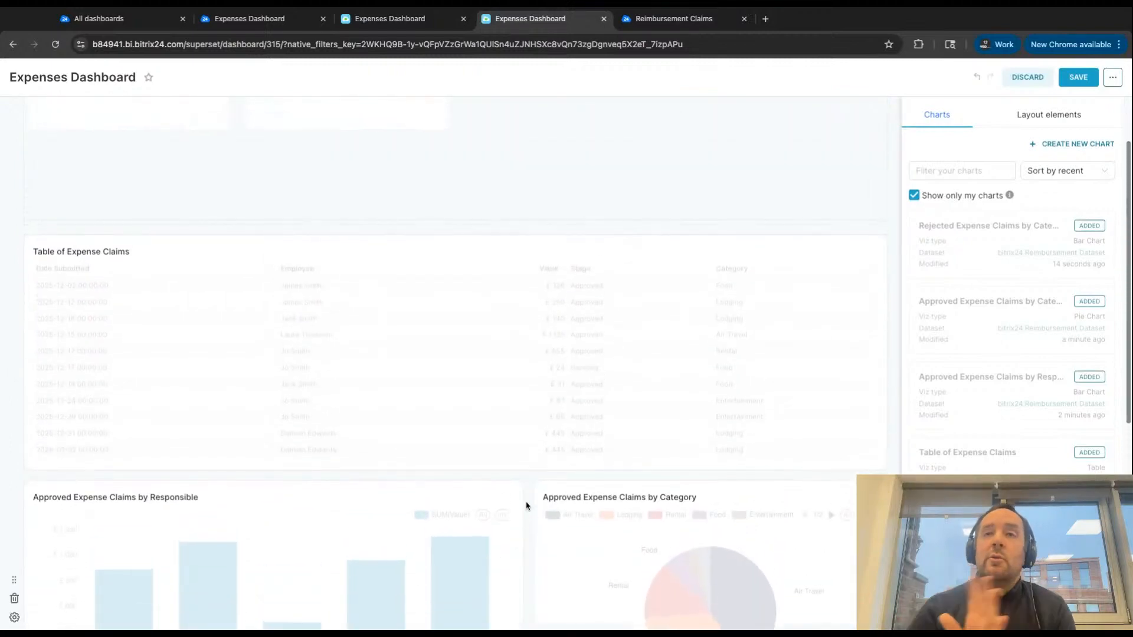
pyautogui.click(1049, 117)
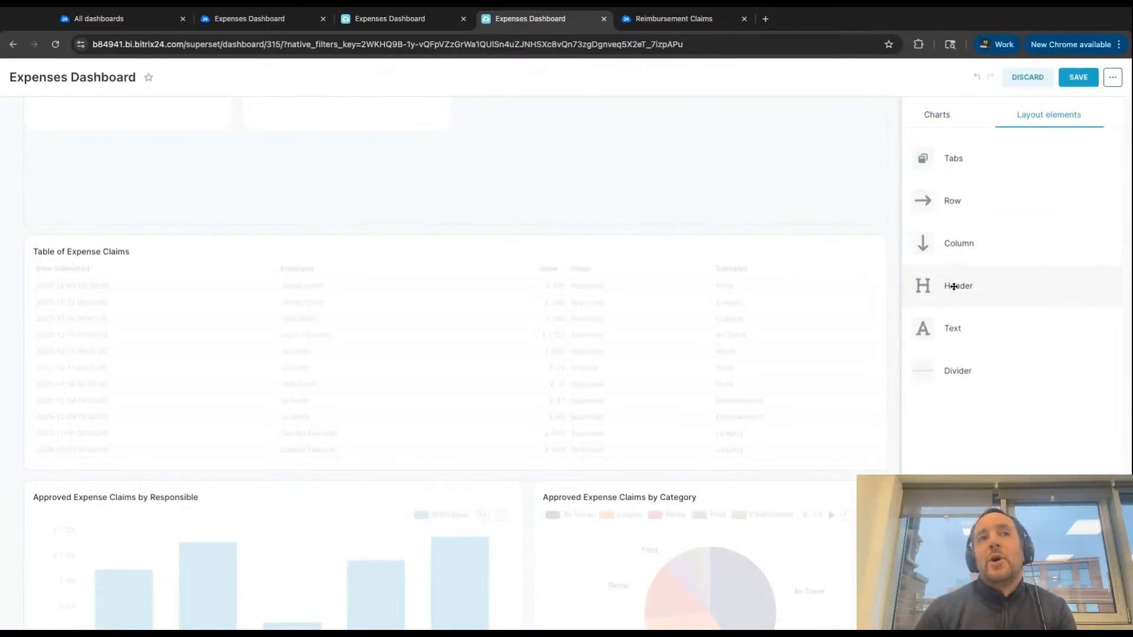
pyautogui.moveTo(954, 286); pyautogui.dragTo(88, 475)
pyautogui.click(87, 497)
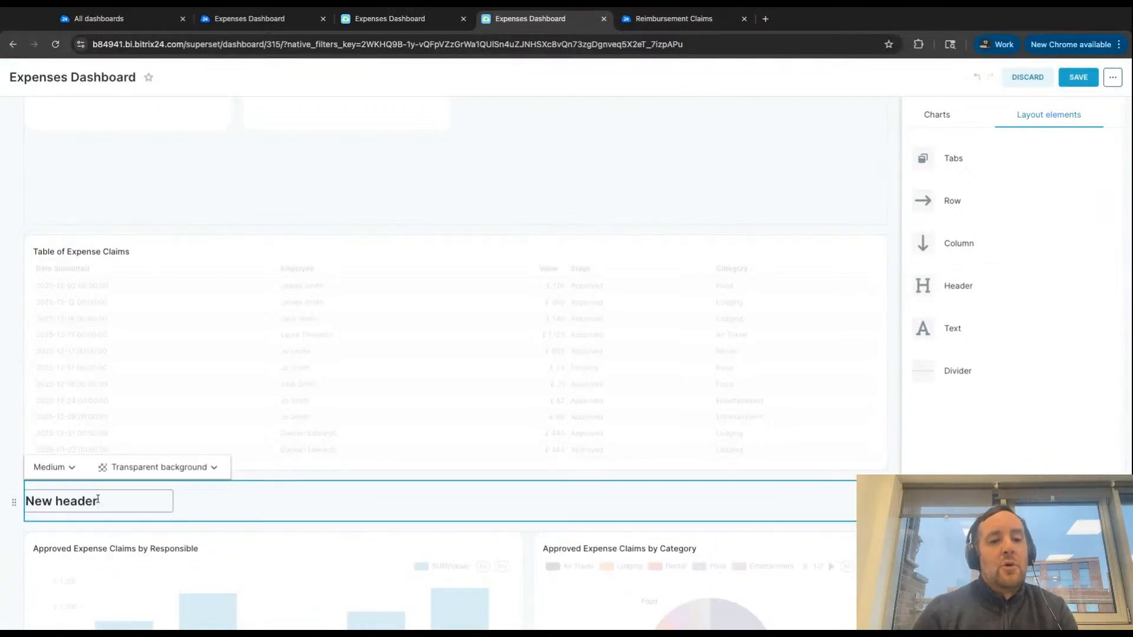
pyautogui.hotkey('ctrl', 'a')
pyautogui.write('aP')
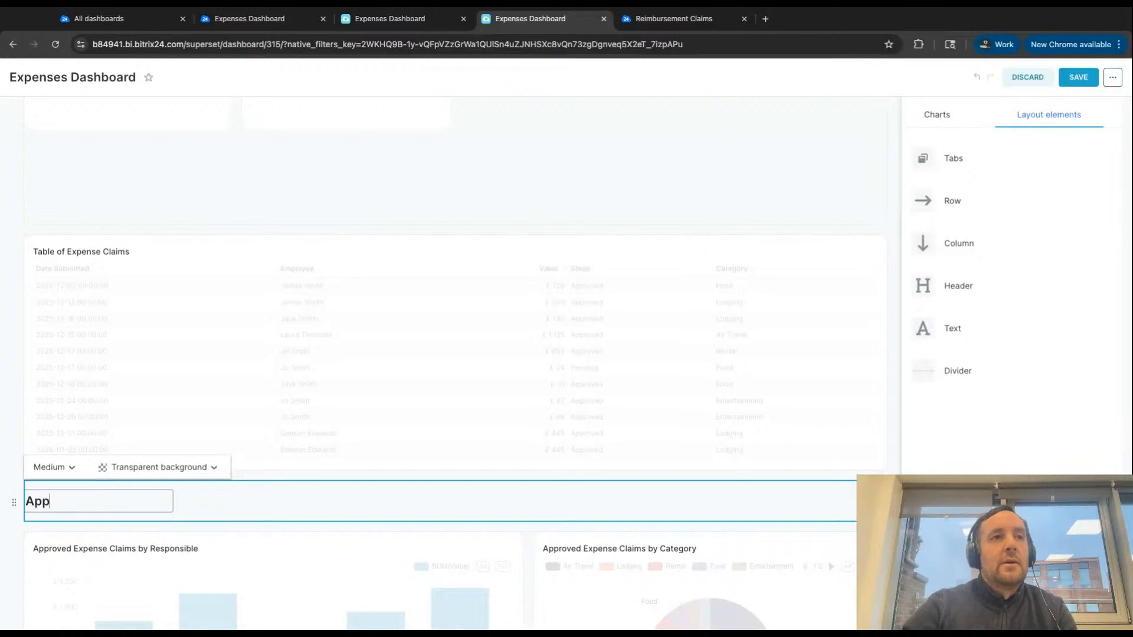
pyautogui.write('proved Expense')
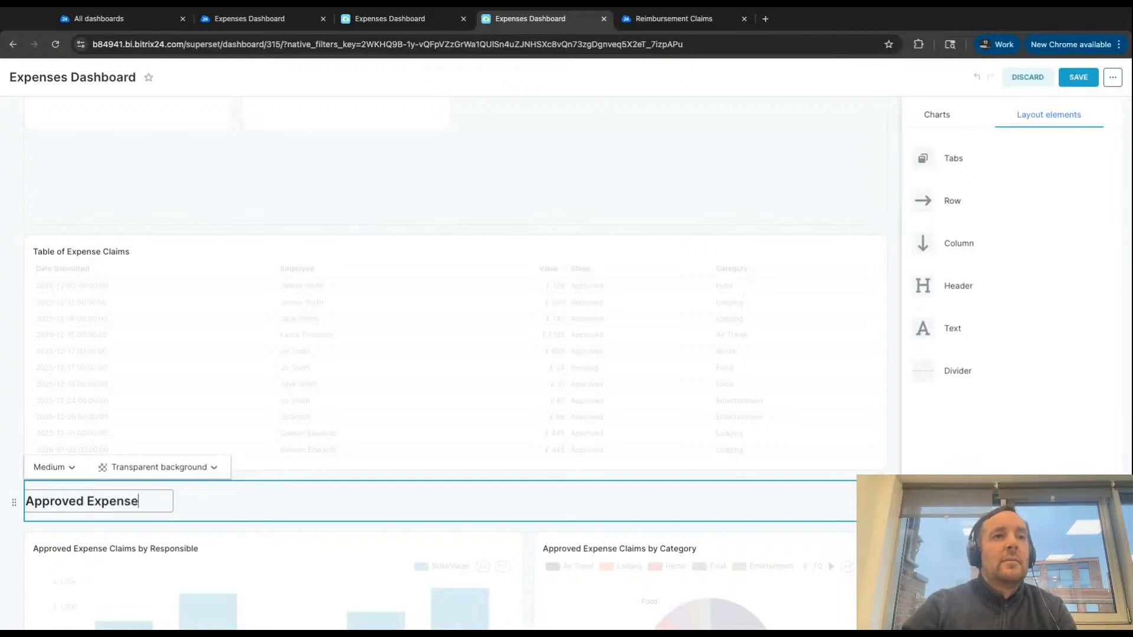
pyautogui.write('s')
# - Add a header reading "Rejected Expenses" directly above the Rejected Expense Claims by Category chart
pyautogui.scroll(-4, 646, 582)
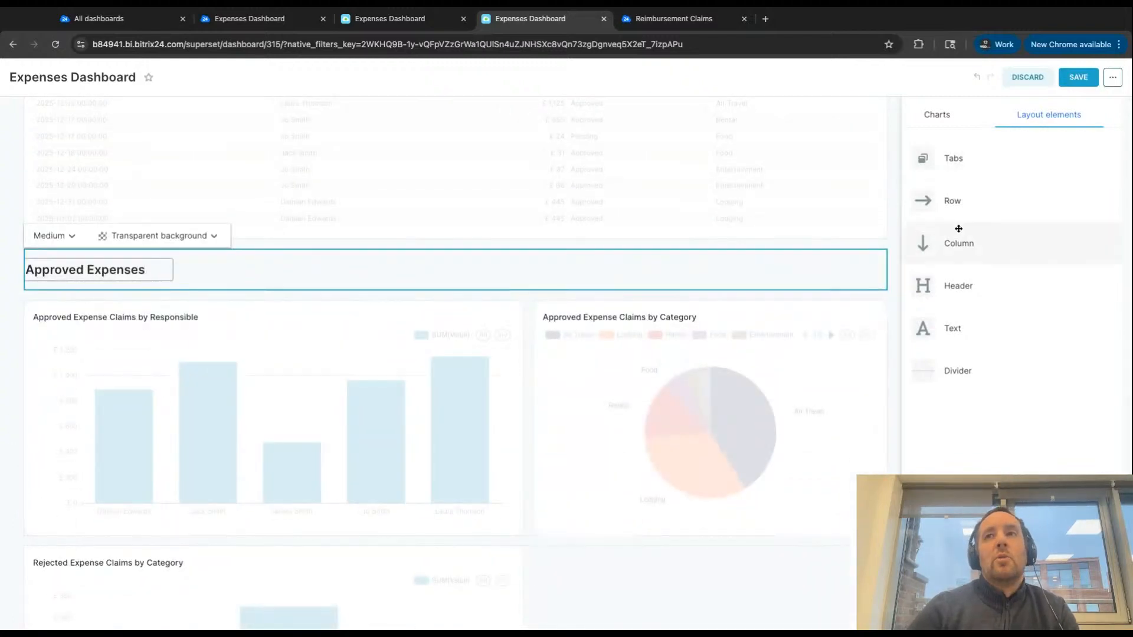
pyautogui.moveTo(959, 284); pyautogui.dragTo(194, 544)
pyautogui.scroll(-4, 556, 447)
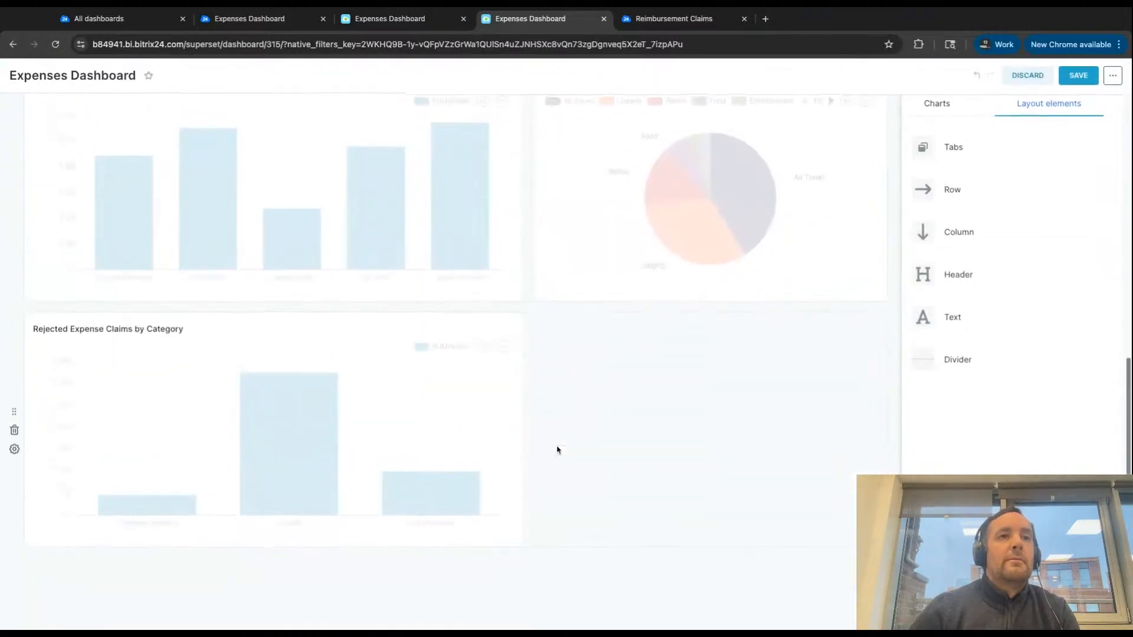
pyautogui.moveTo(961, 273); pyautogui.dragTo(75, 310)
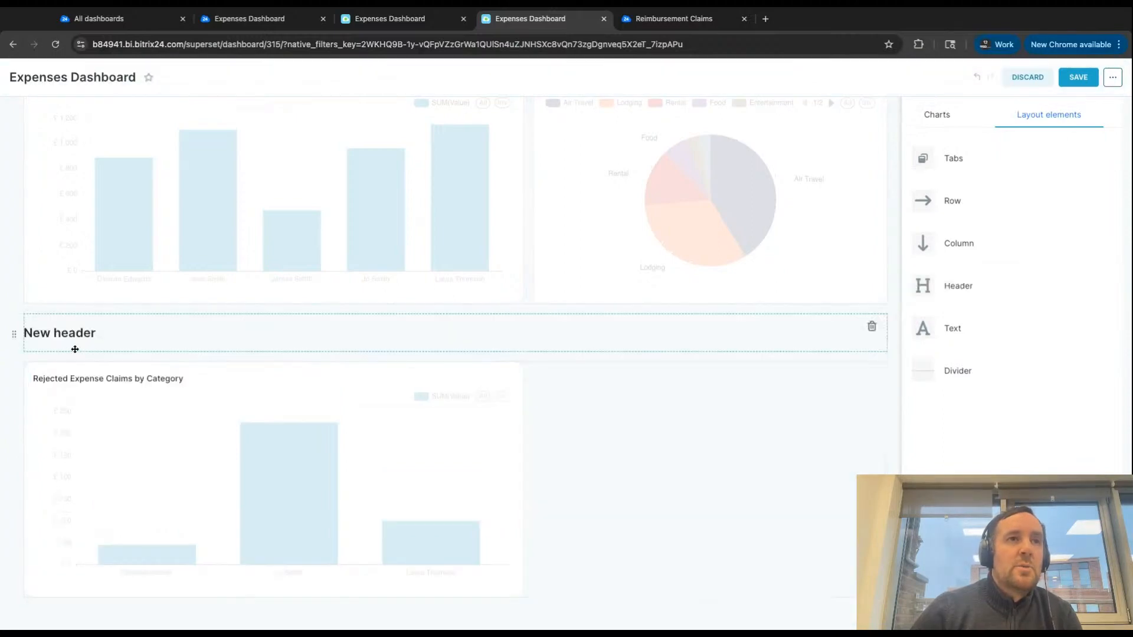
pyautogui.click(78, 339)
pyautogui.tripleClick(78, 340)
pyautogui.write('Rject')
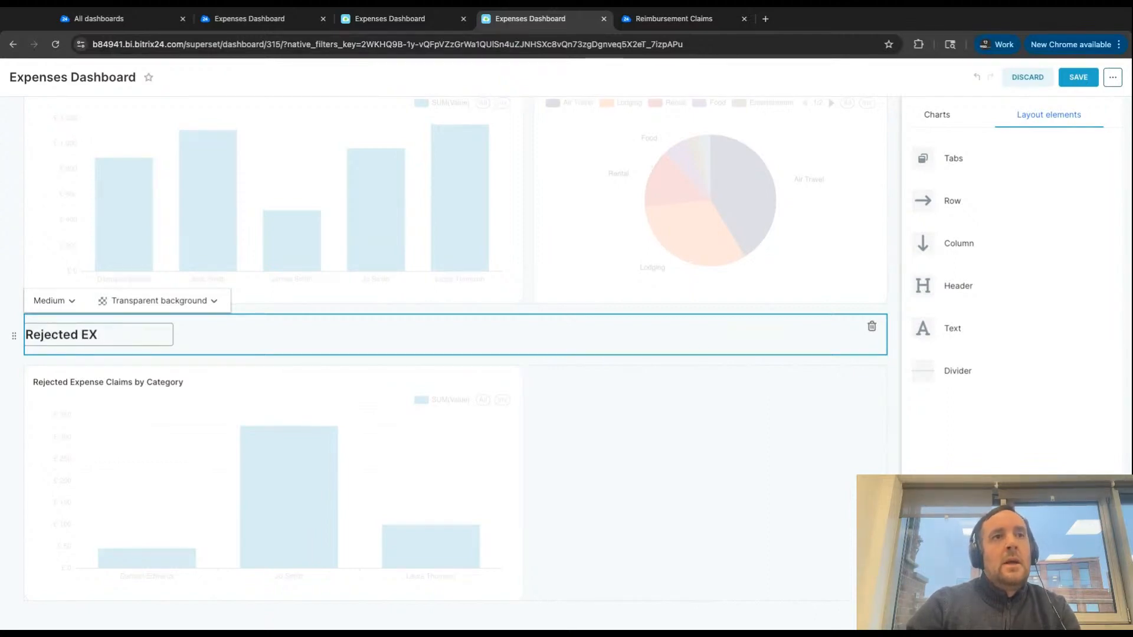
pyautogui.write('ed Expenses')
pyautogui.press('Return')
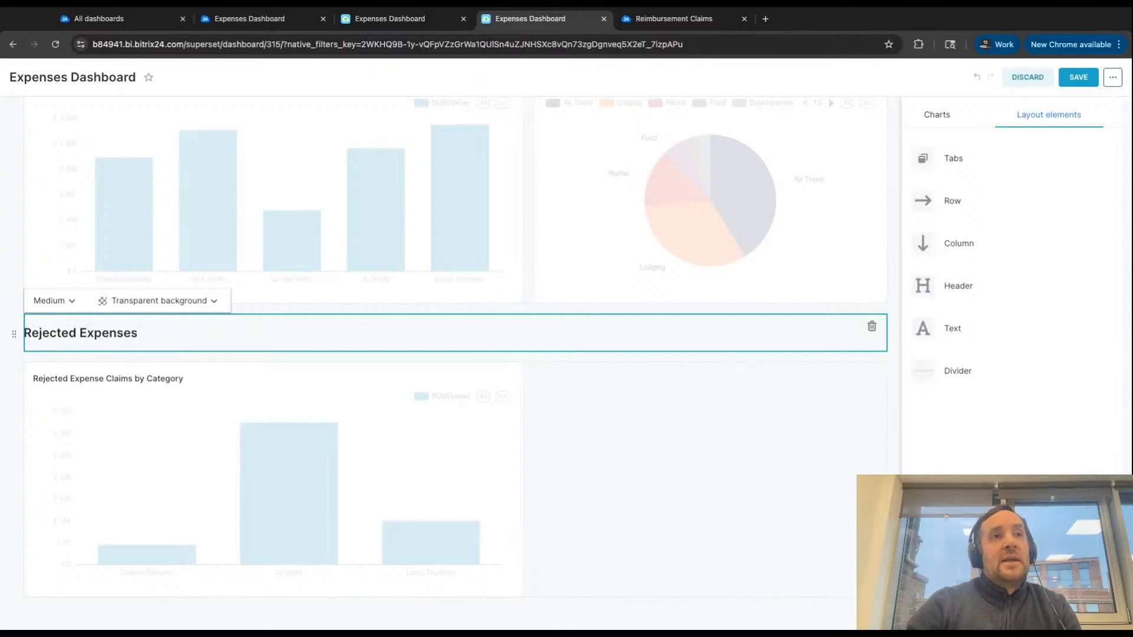
# - Save the dashboard layout and review the approved and rejected expense sections
pyautogui.scroll(11, 490, 289)
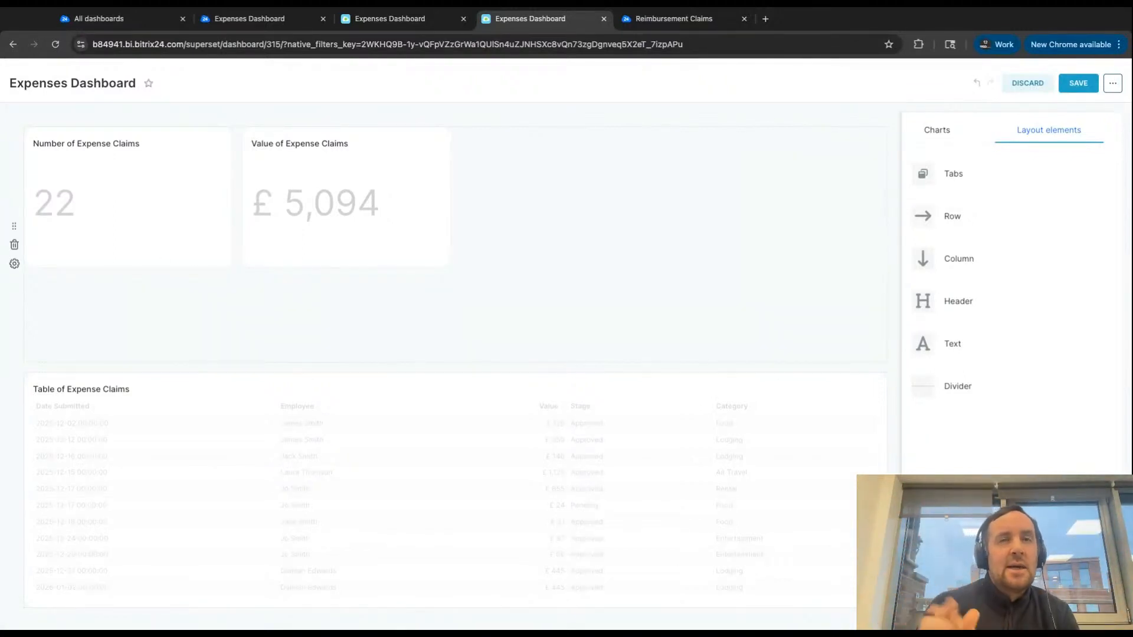
pyautogui.click(1068, 85)
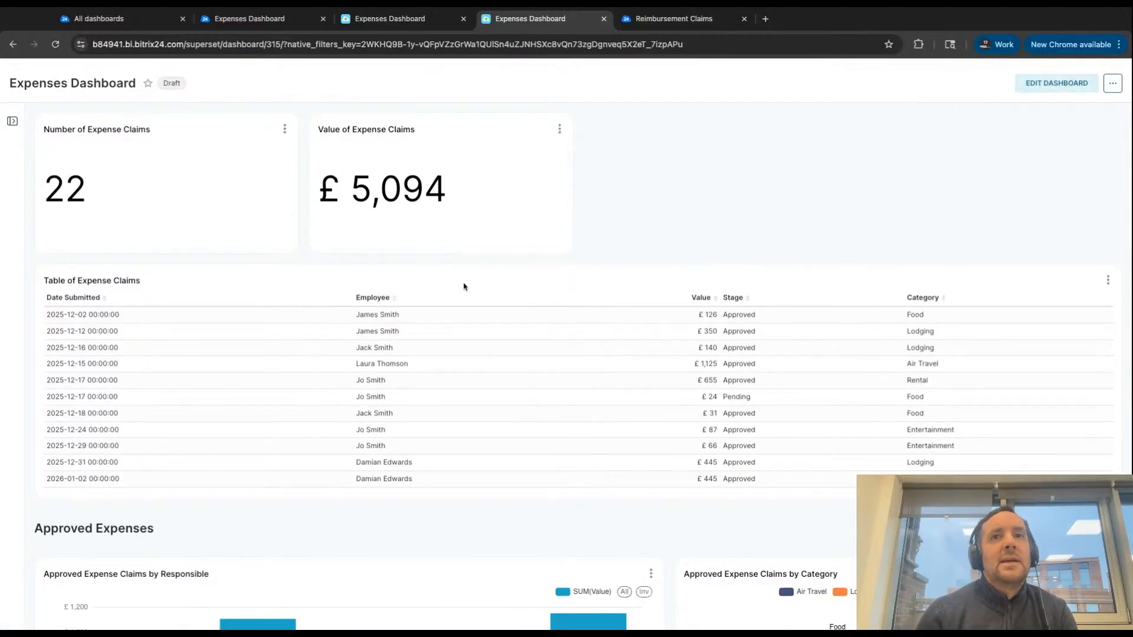
pyautogui.scroll(-6, 464, 286)
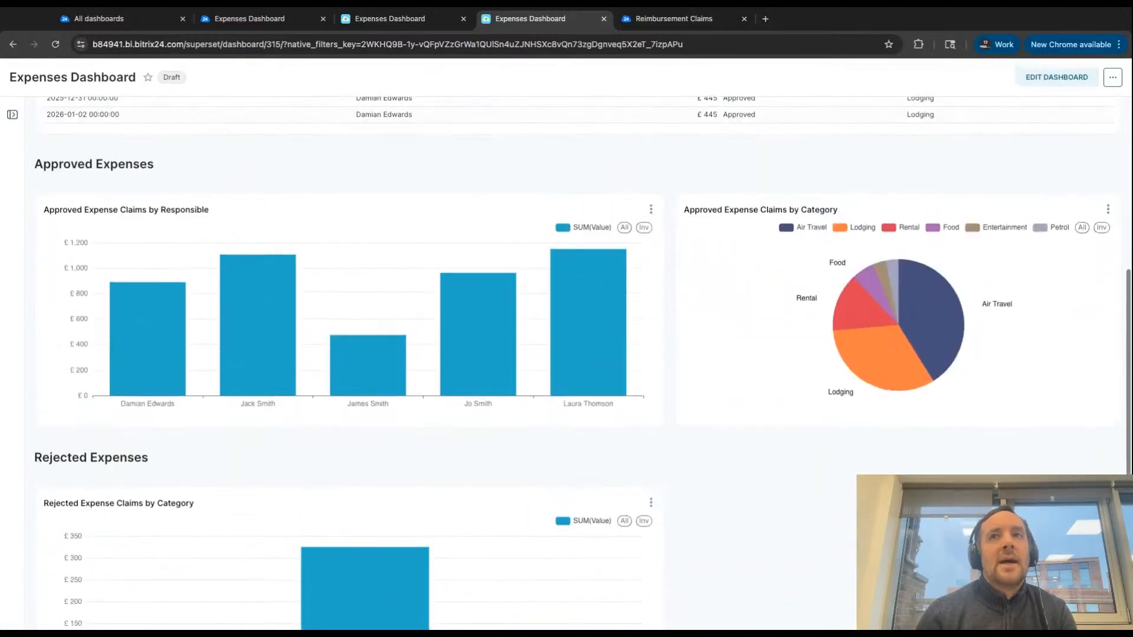
pyautogui.scroll(1, 578, 363)
pyautogui.scroll(-3, 579, 363)
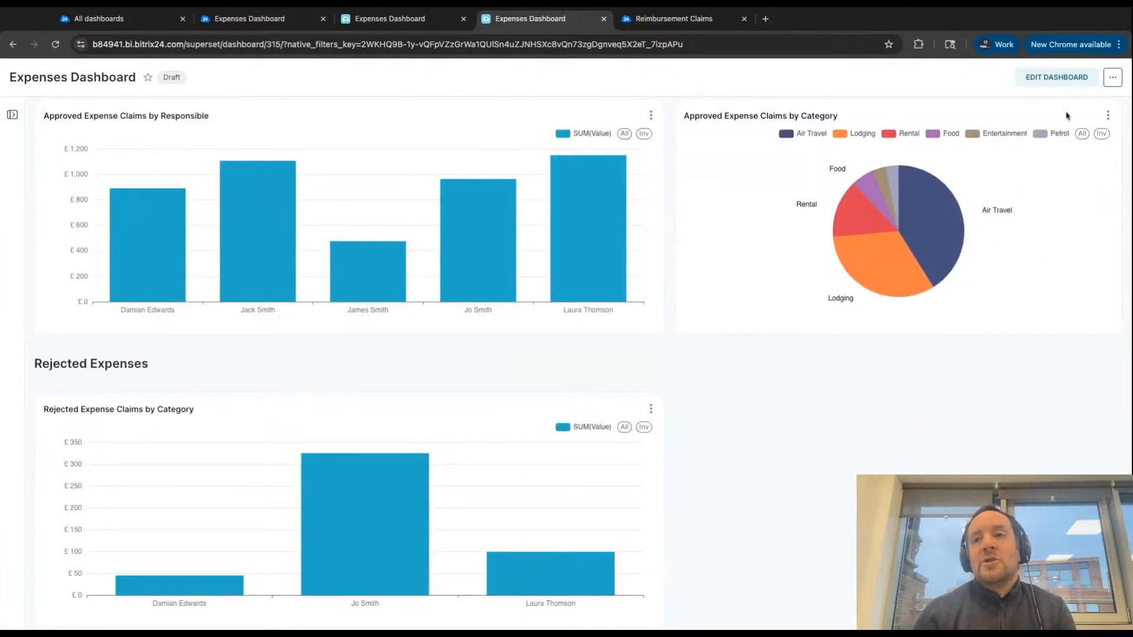
# - Open the Approved Expense Claims by Category pie chart for editing and retitle it Rejected Expense Claims by Category
pyautogui.click(1109, 116)
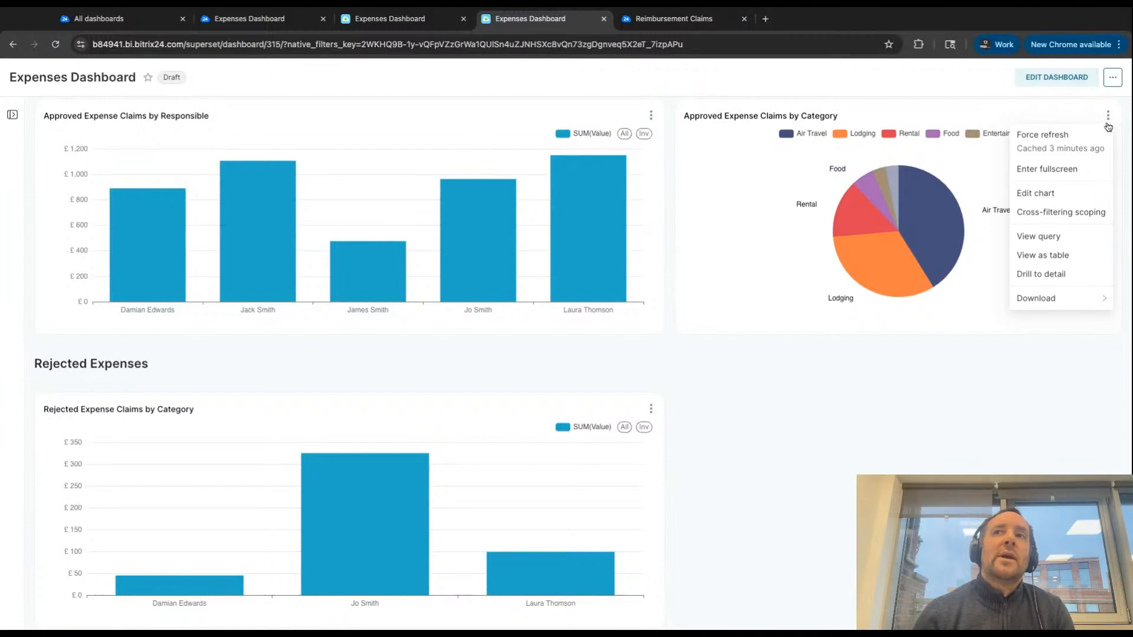
pyautogui.click(1037, 194)
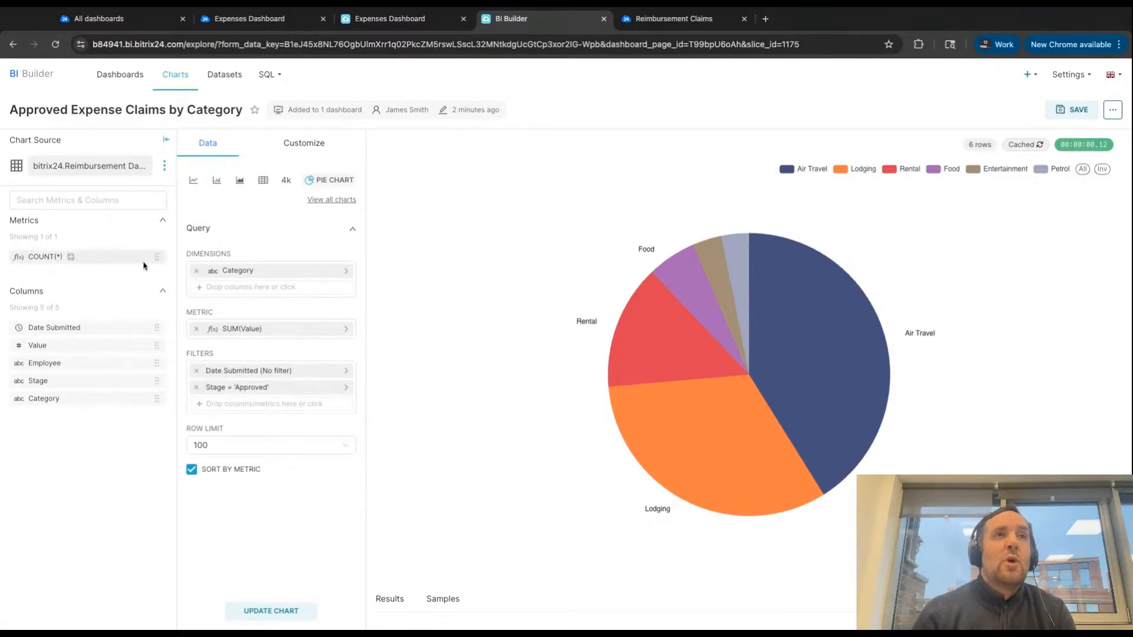
pyautogui.doubleClick(69, 115)
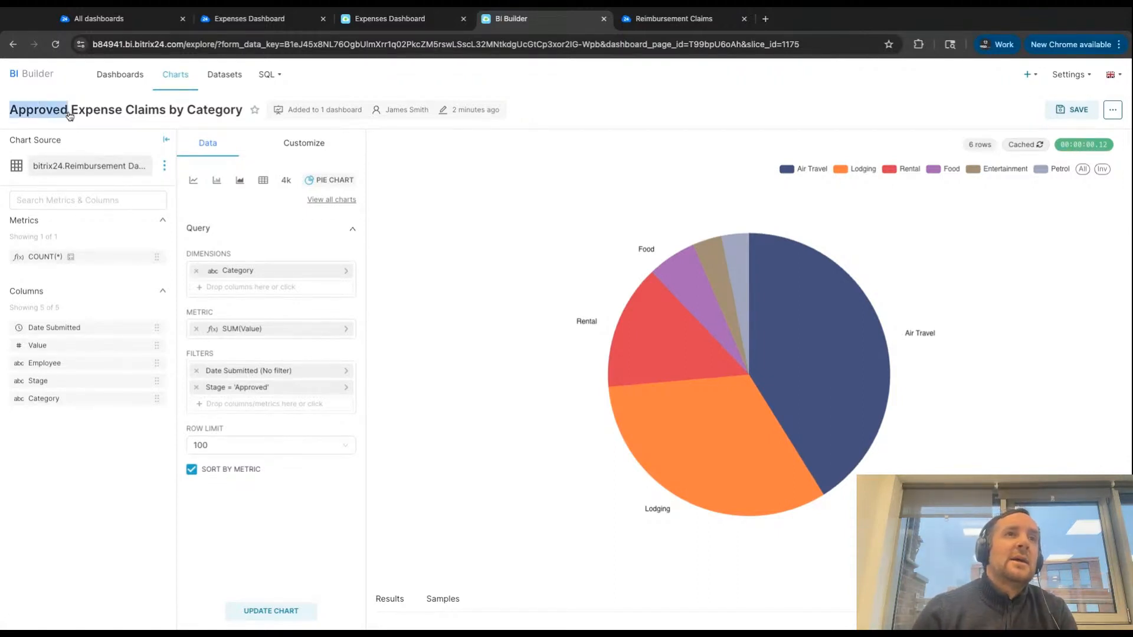
pyautogui.write('Rejected')
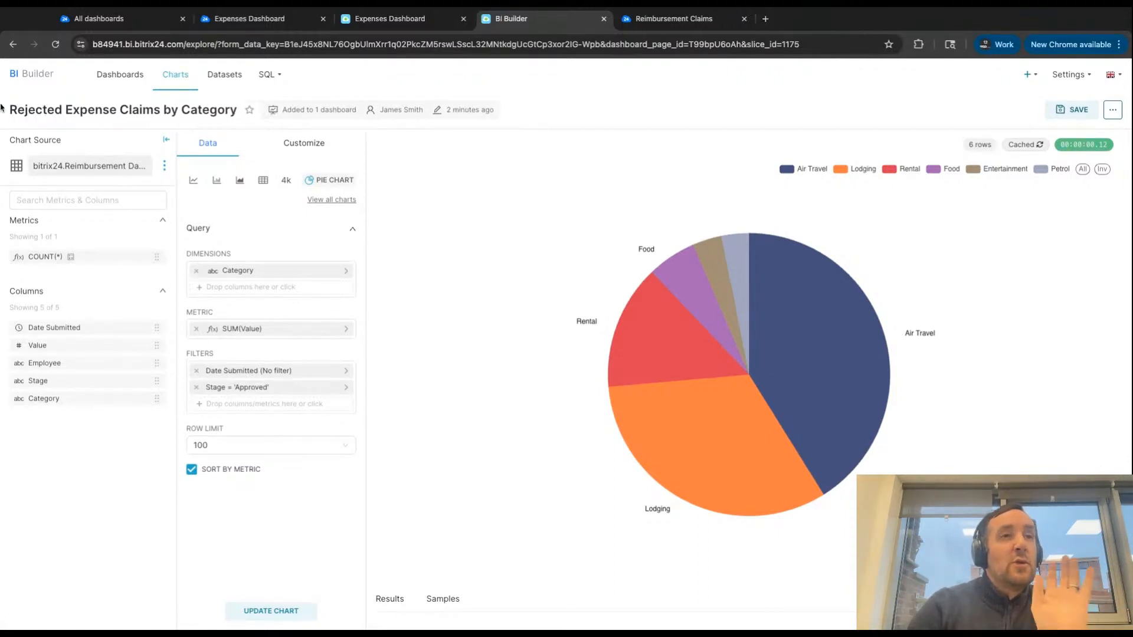
# - Change the pie chart's Stage filter to equal Unapproved and update the chart
pyautogui.click(238, 391)
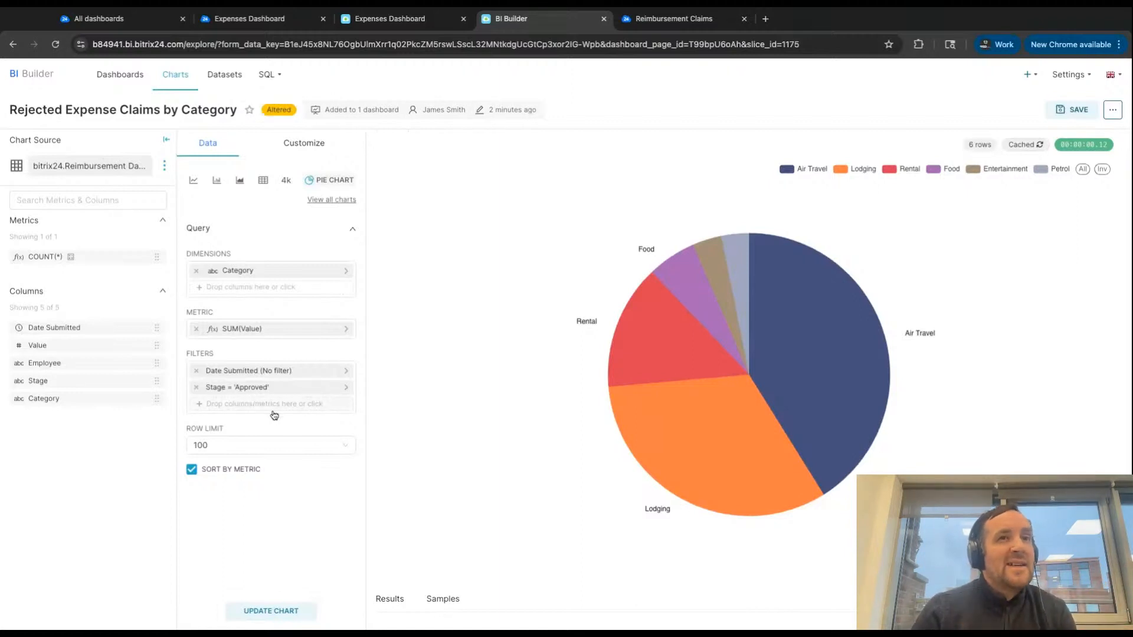
pyautogui.click(258, 389)
pyautogui.doubleClick(436, 504)
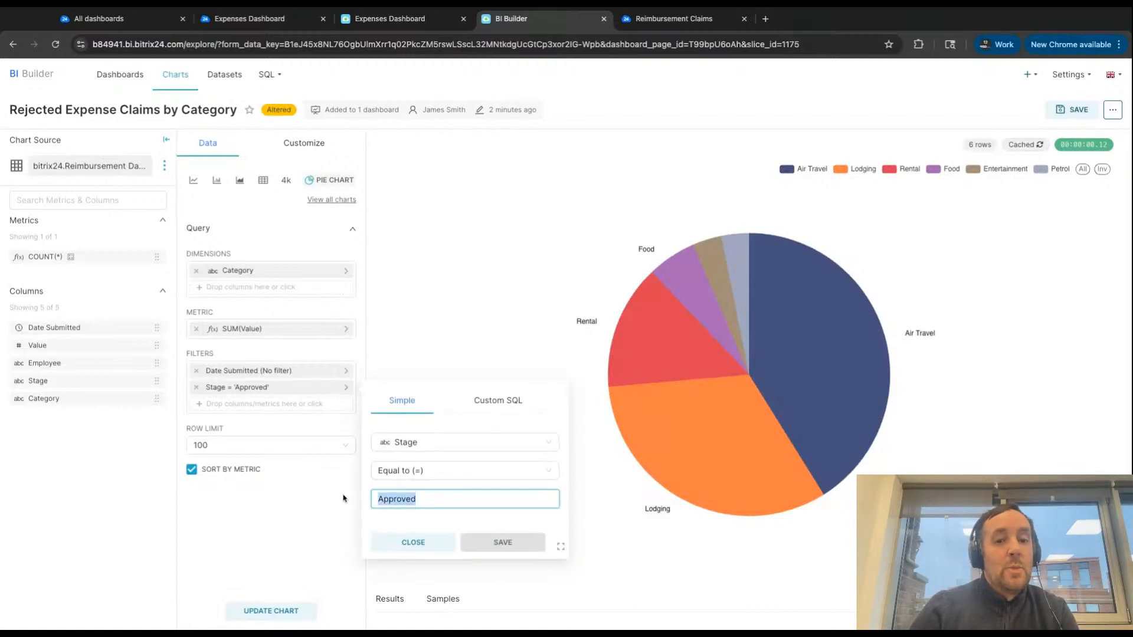
pyautogui.write('Unapproved')
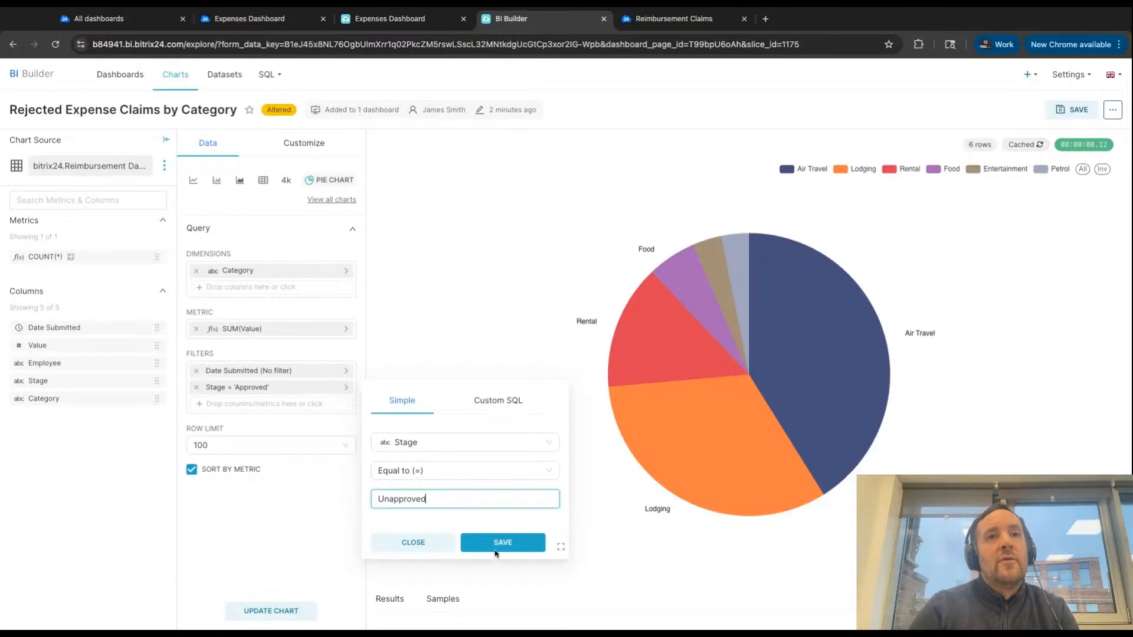
pyautogui.click(502, 543)
pyautogui.click(302, 609)
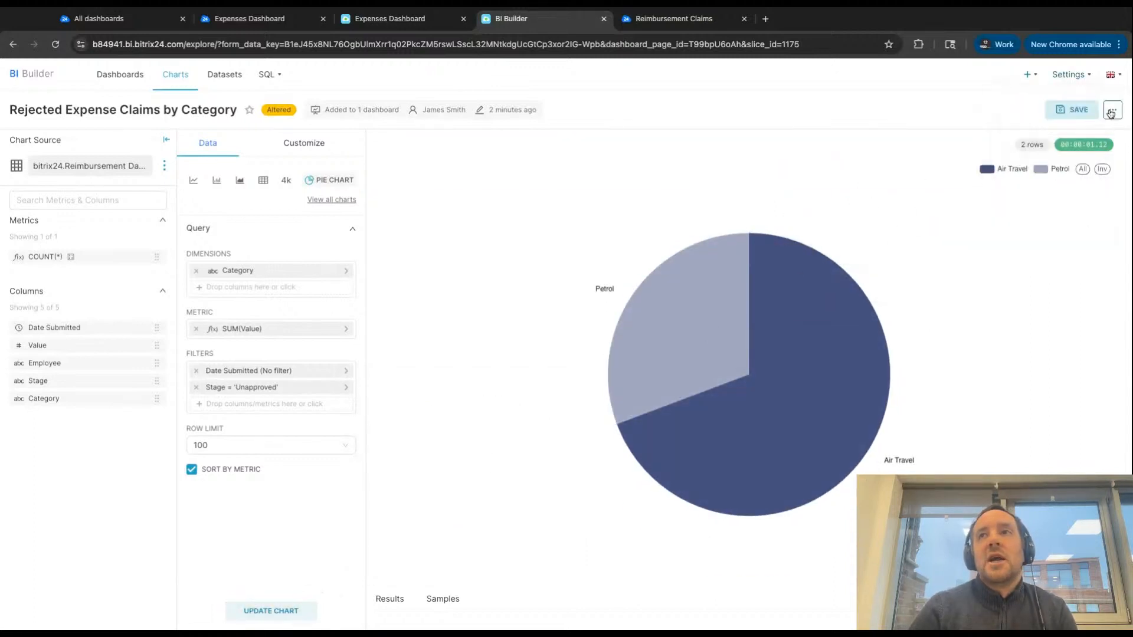
# - Save the rejected claims pie chart as a new chart on the Expenses Dashboard and go to that dashboard
pyautogui.click(1075, 117)
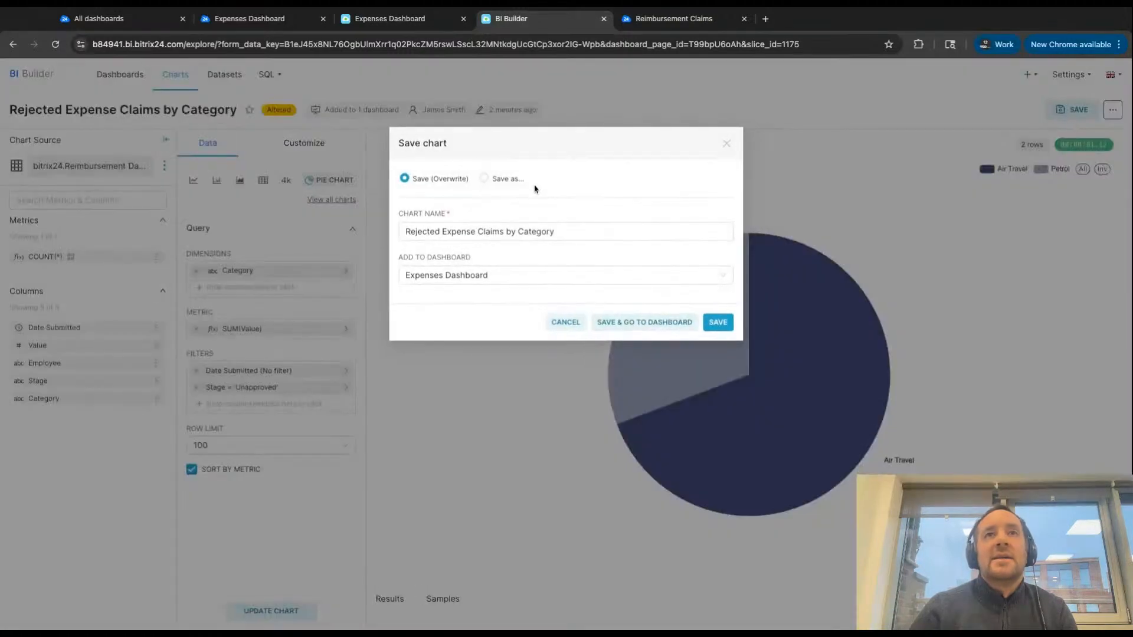
pyautogui.click(498, 183)
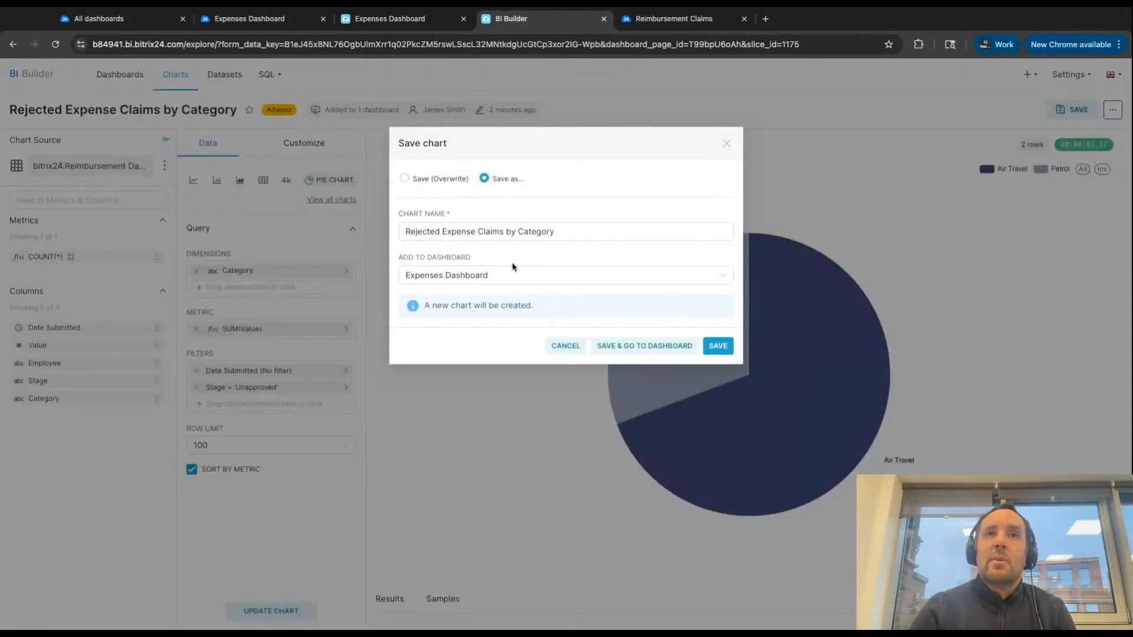
pyautogui.click(614, 349)
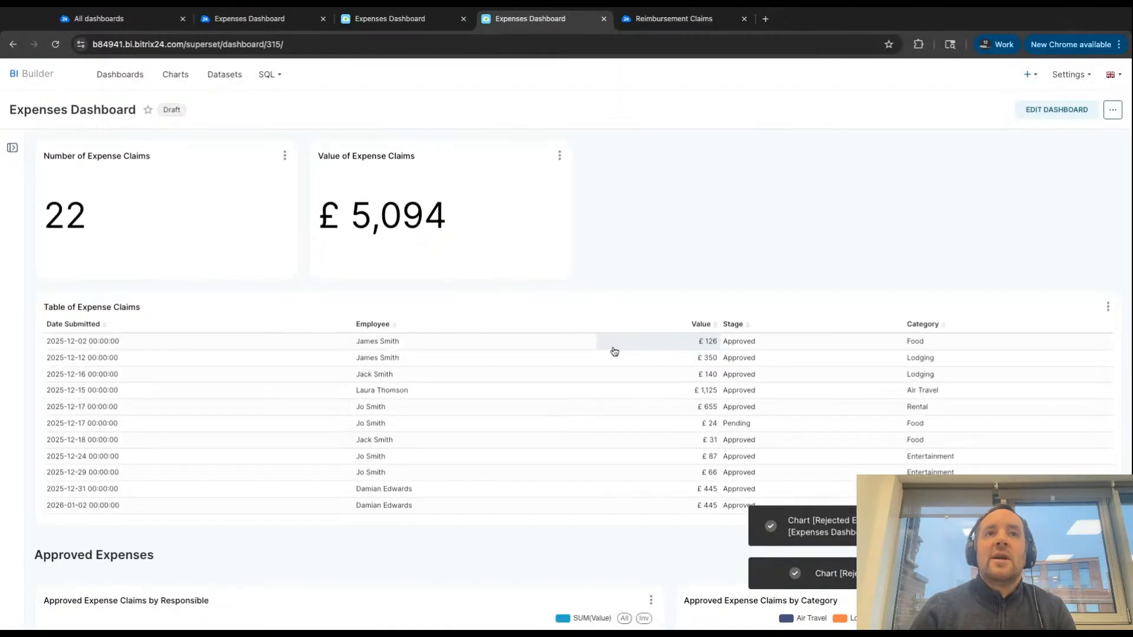
# - Edit the dashboard to place the rejected claims pie chart beside the rejected bar chart, widen it to fill the row, and save
pyautogui.click(1043, 117)
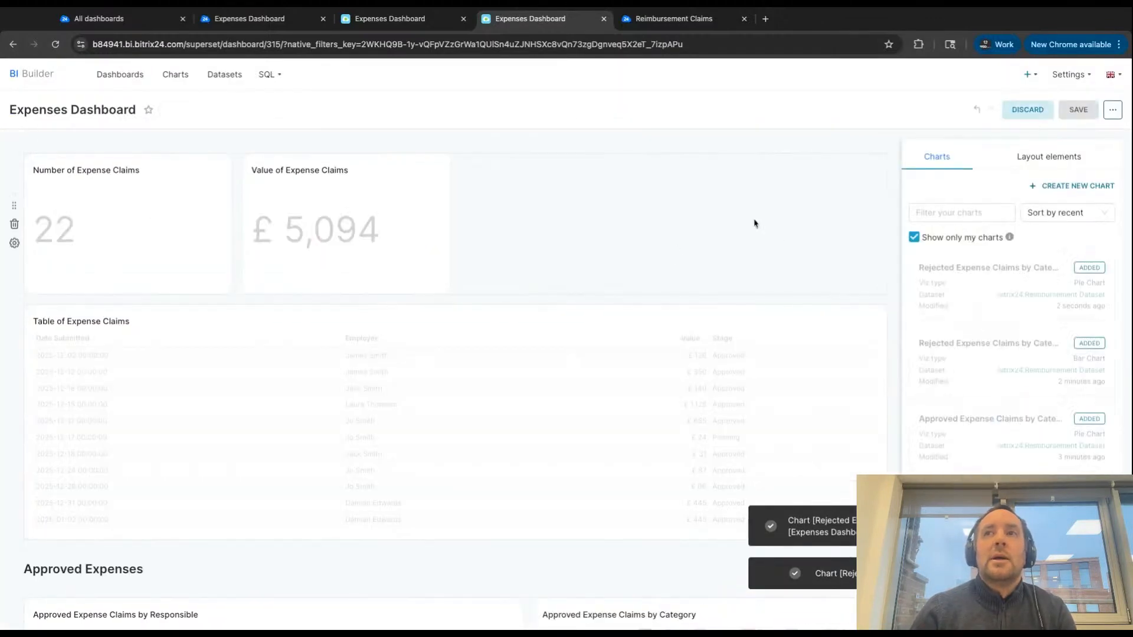
pyautogui.scroll(-10, 678, 256)
pyautogui.moveTo(260, 474); pyautogui.dragTo(825, 232)
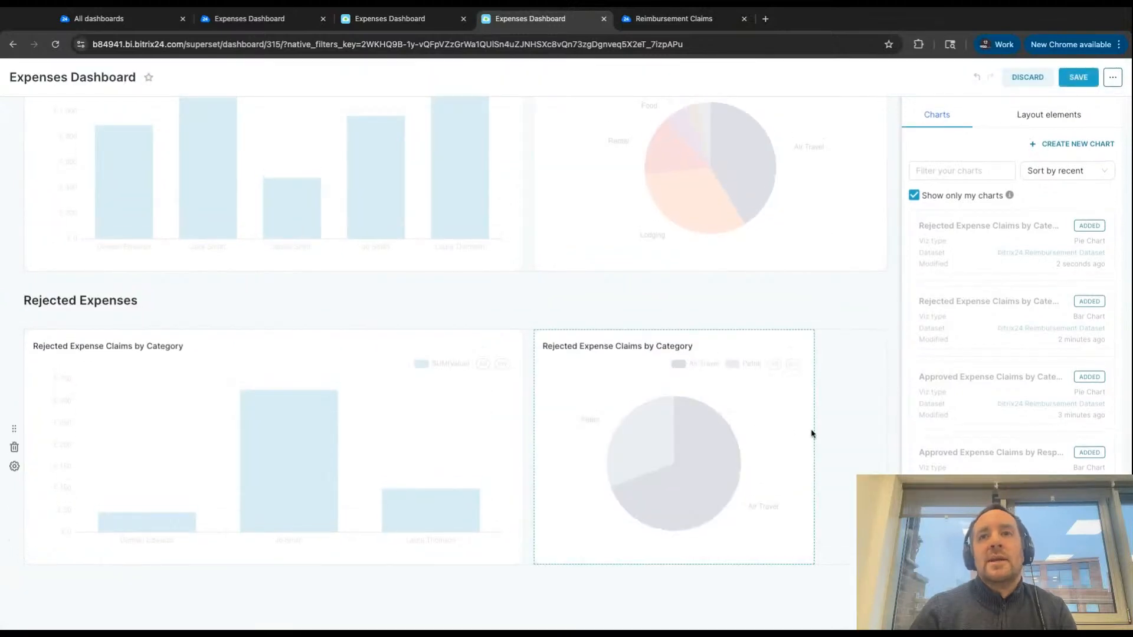
pyautogui.moveTo(812, 431); pyautogui.dragTo(814, 431)
pyautogui.click(1085, 84)
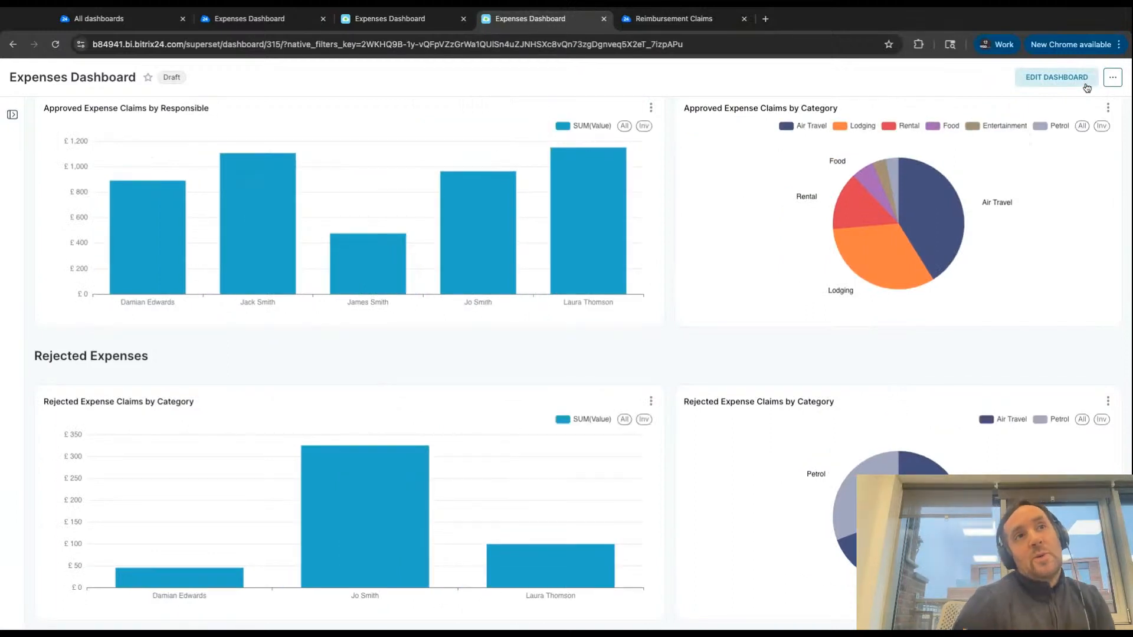
# - Add a Time range dashboard filter named Date Requested to the Expenses Dashboard and save it
pyautogui.scroll(7, 473, 197)
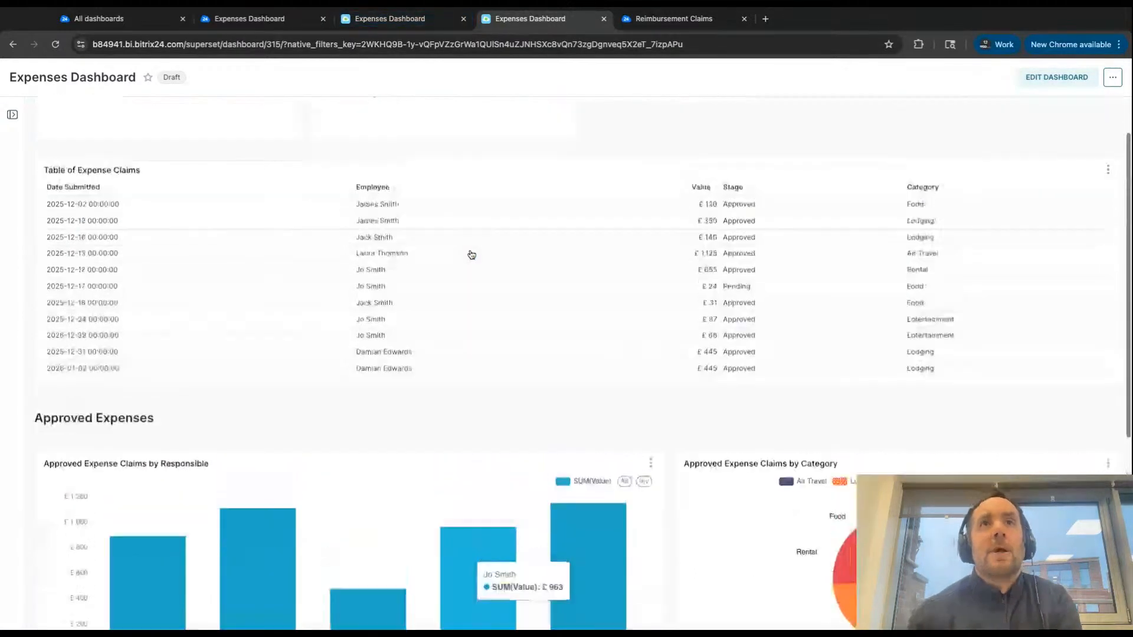
pyautogui.scroll(1, 472, 255)
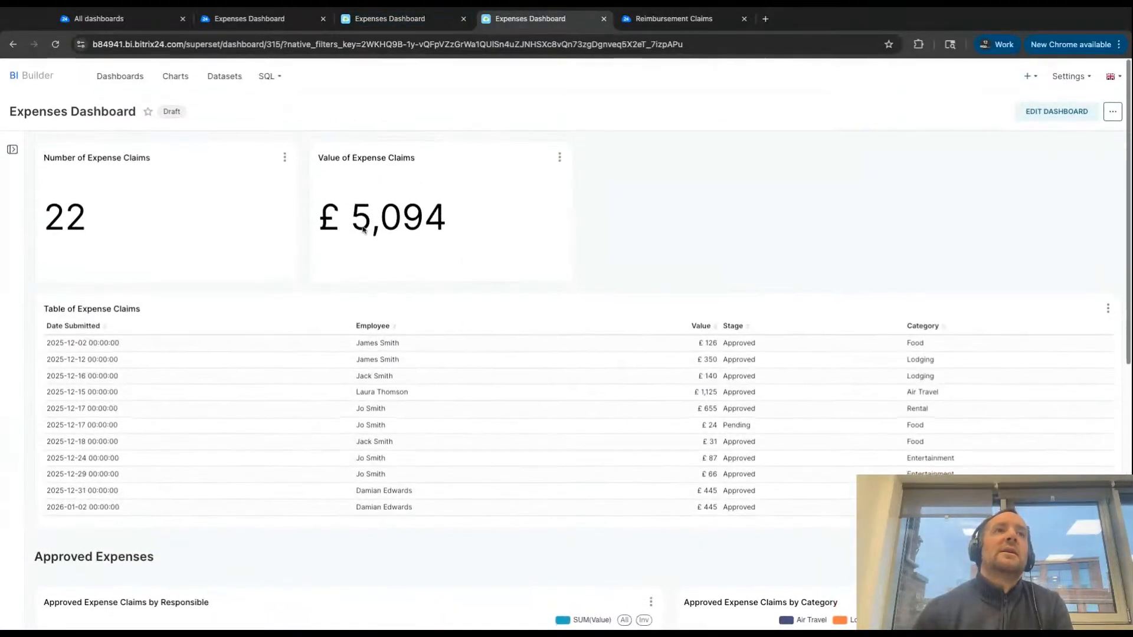
pyautogui.click(12, 150)
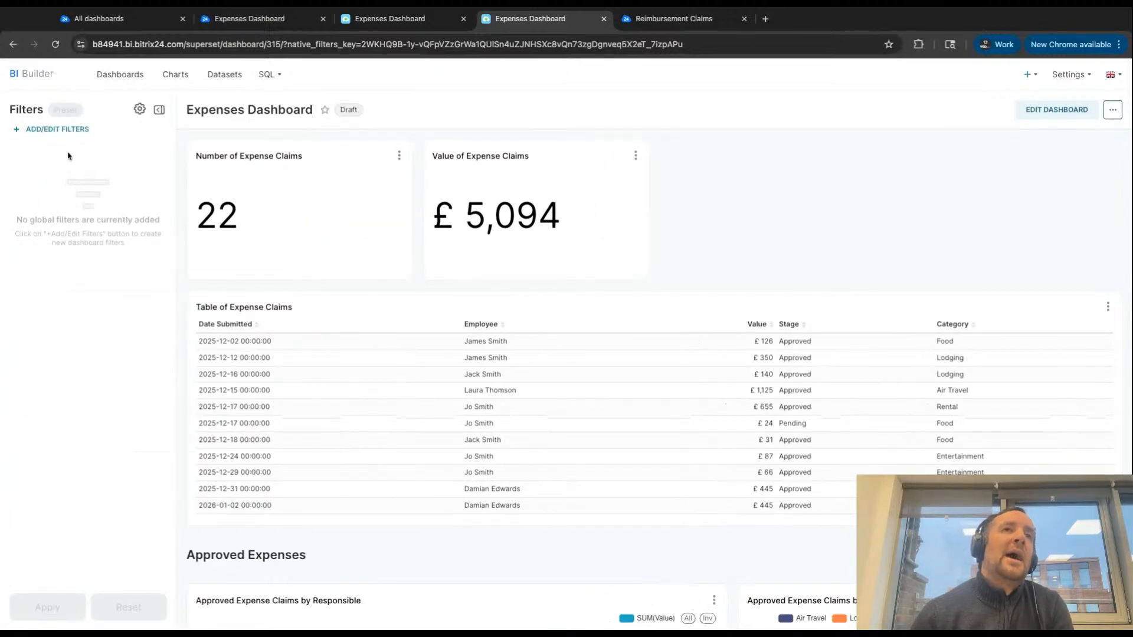
pyautogui.click(49, 131)
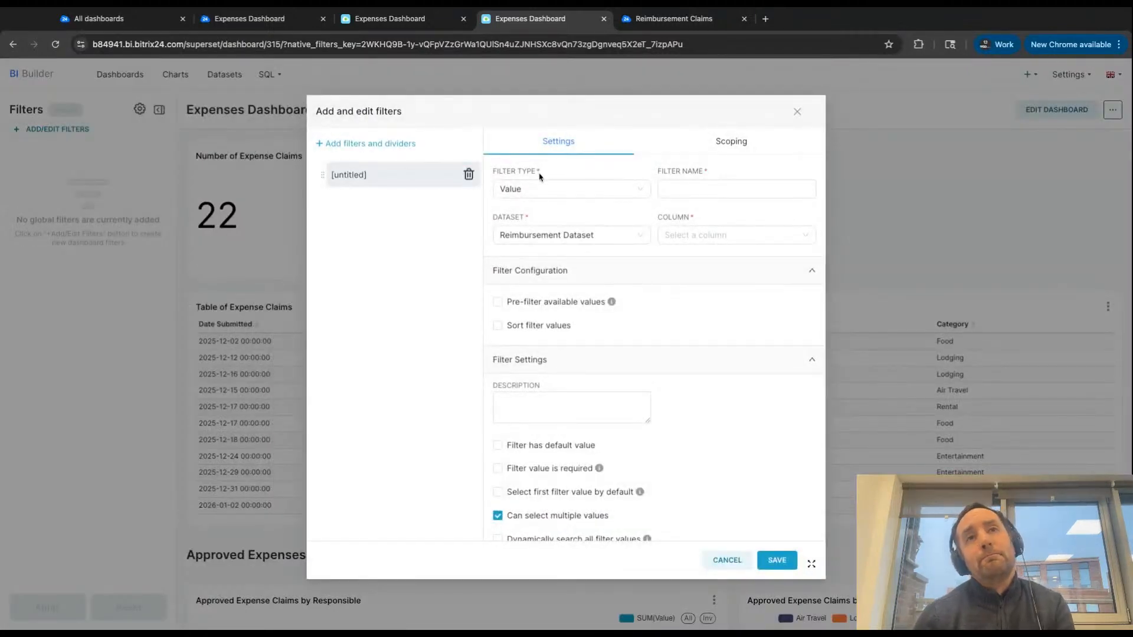
pyautogui.click(535, 188)
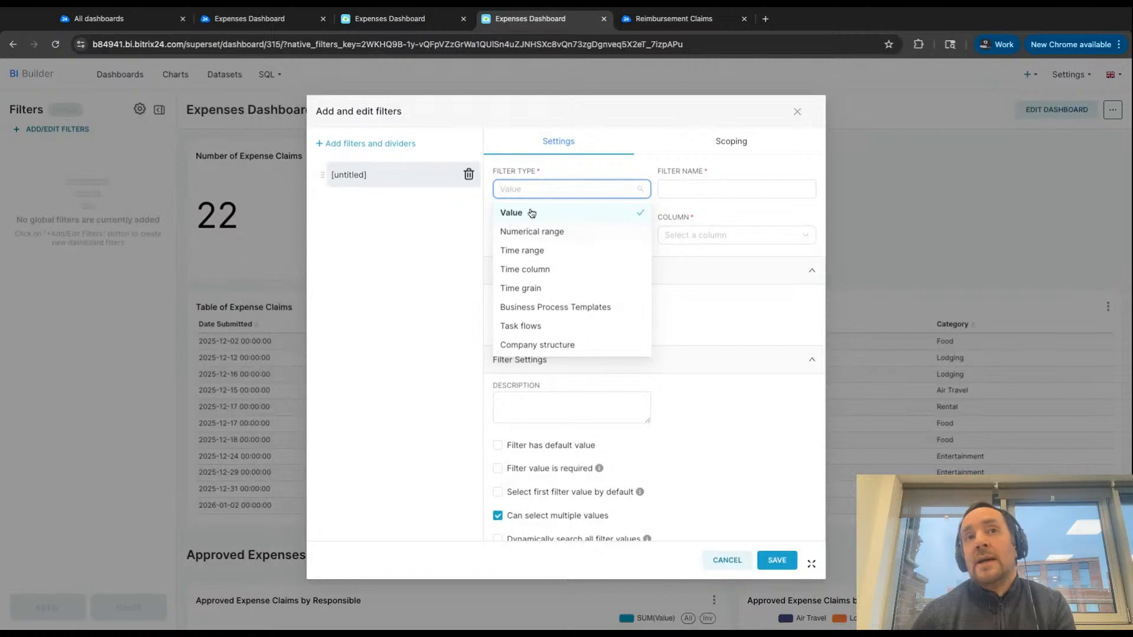
pyautogui.click(525, 253)
pyautogui.click(672, 194)
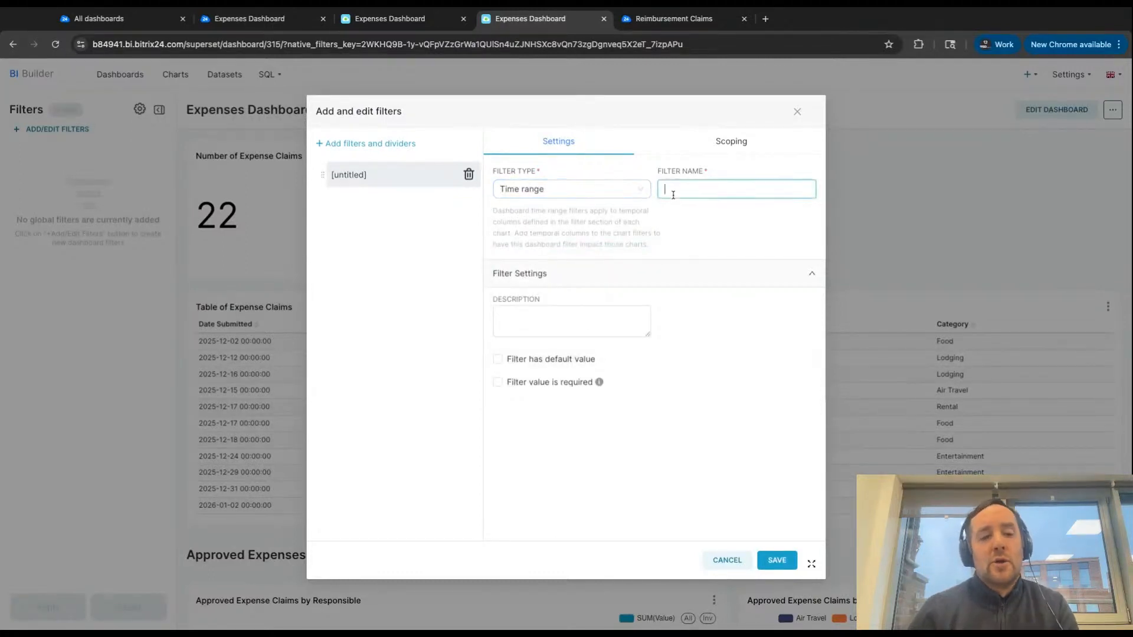
pyautogui.write('Date')
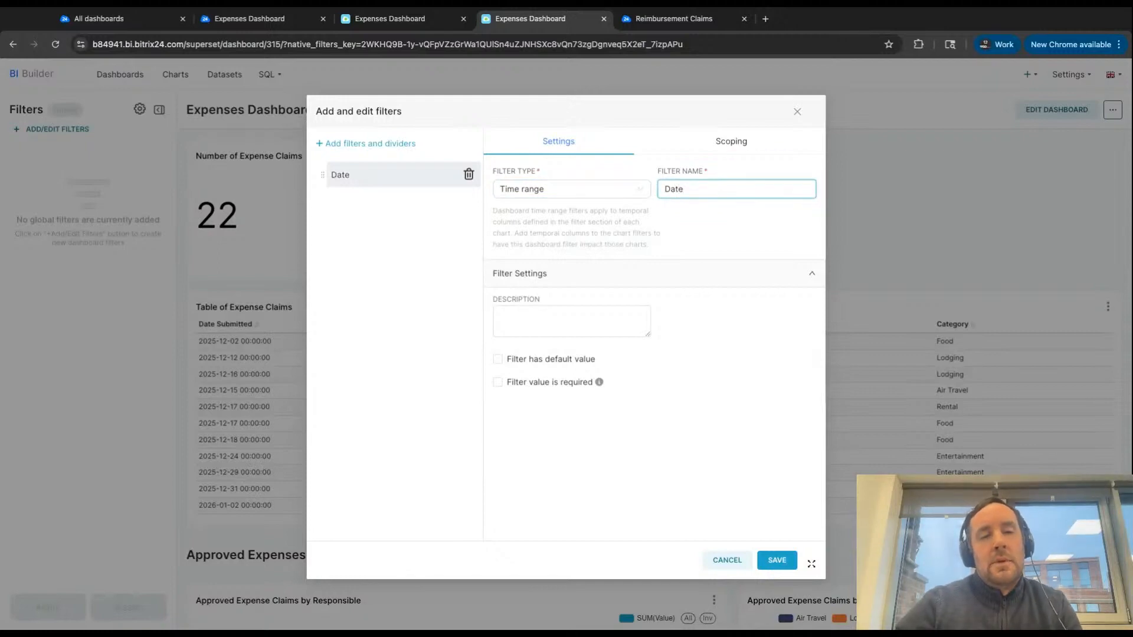
pyautogui.write(' Requested')
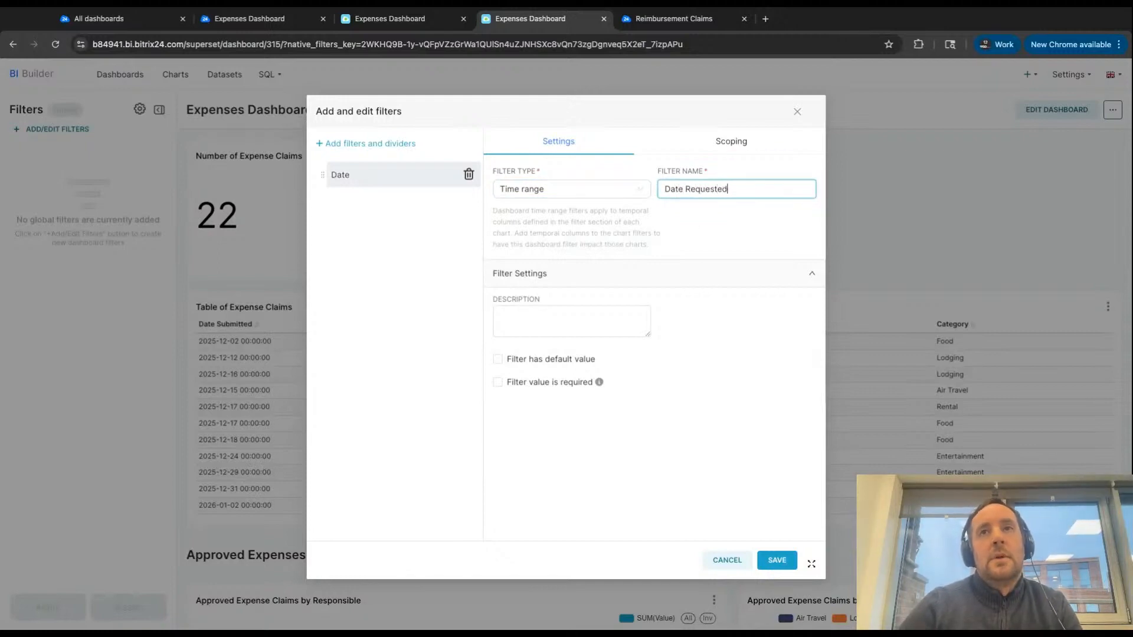
pyautogui.click(777, 561)
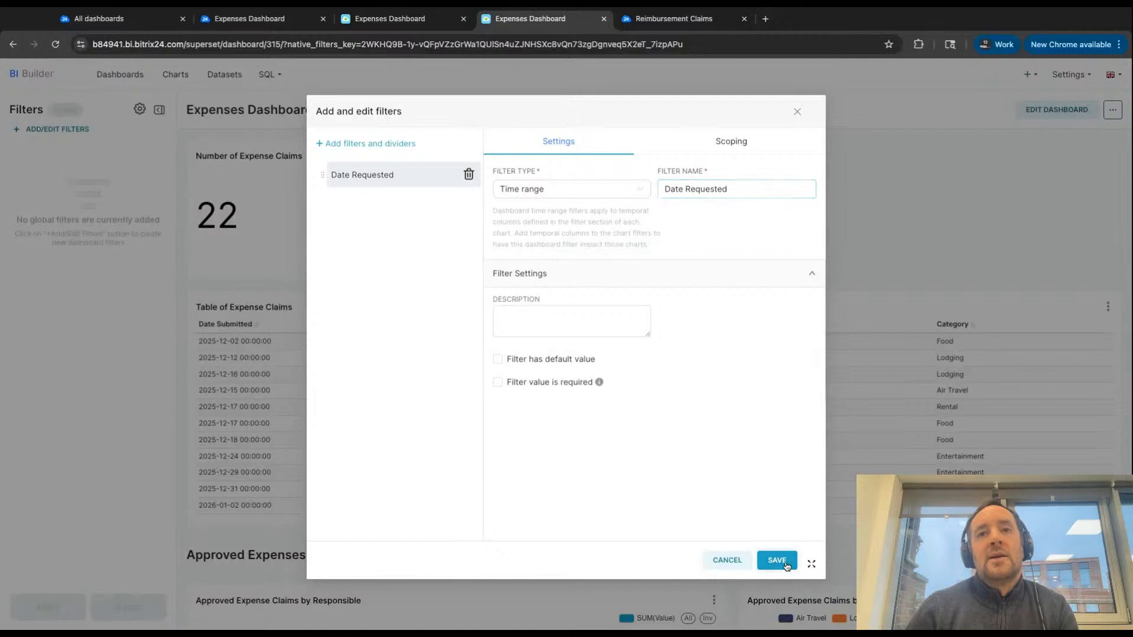
# - Apply the Date Requested filter with Current month and review the totals, table and charts
pyautogui.click(57, 179)
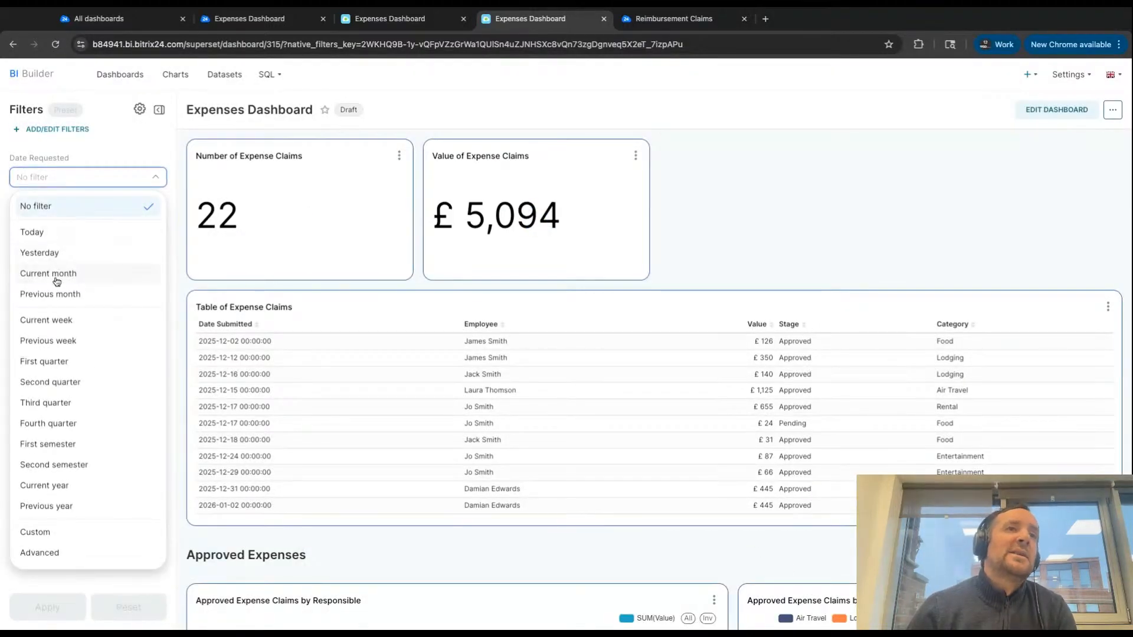
pyautogui.click(57, 275)
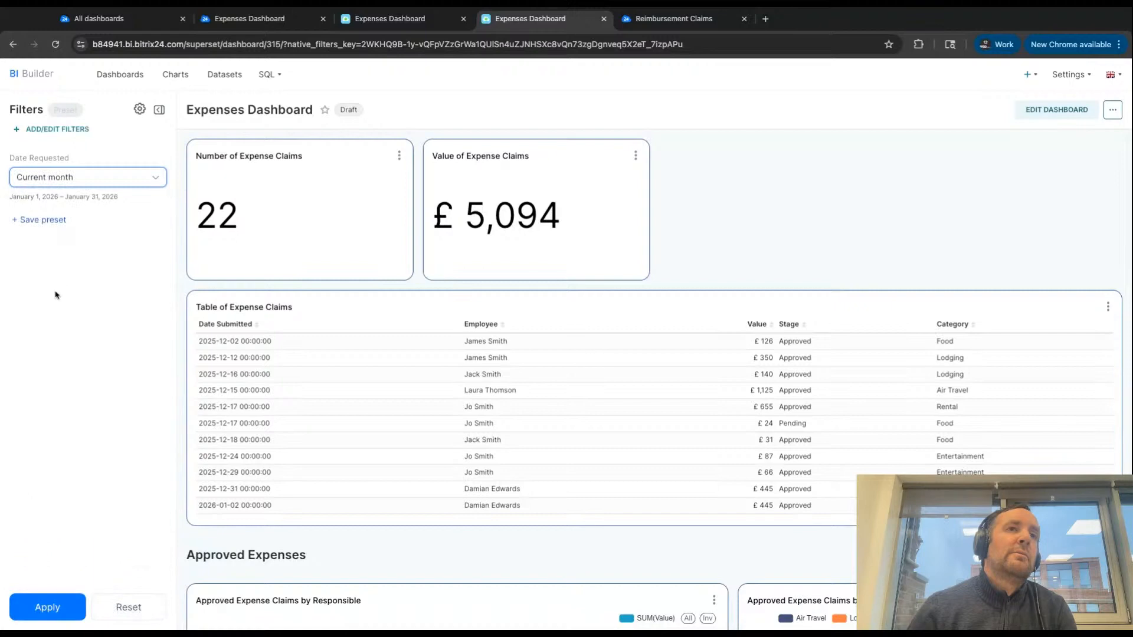
pyautogui.click(47, 608)
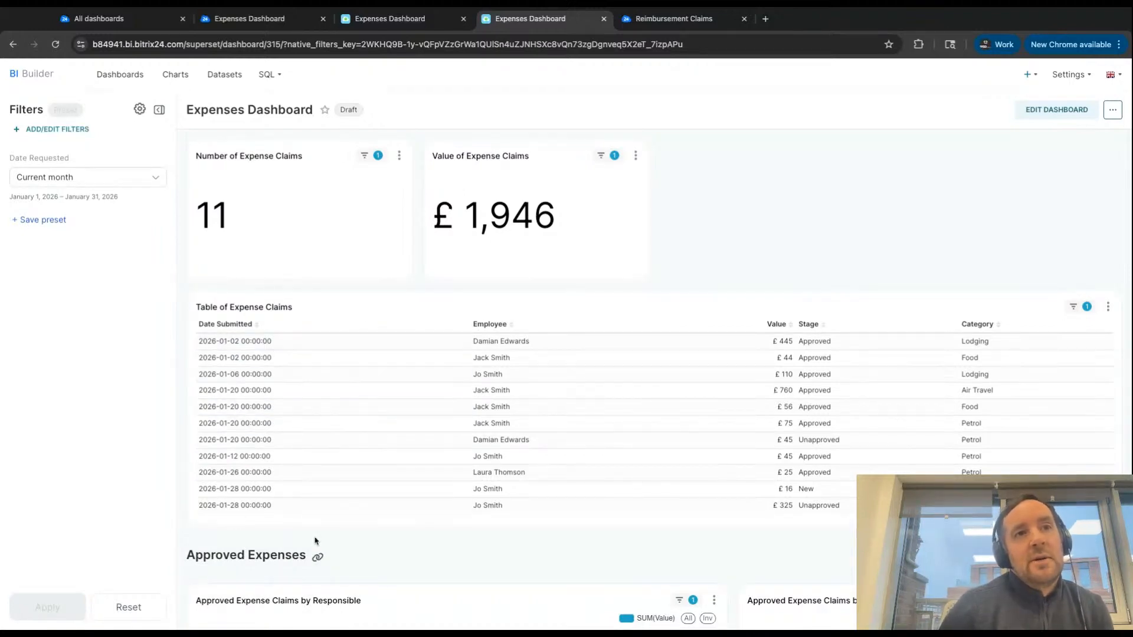
pyautogui.scroll(-5, 316, 541)
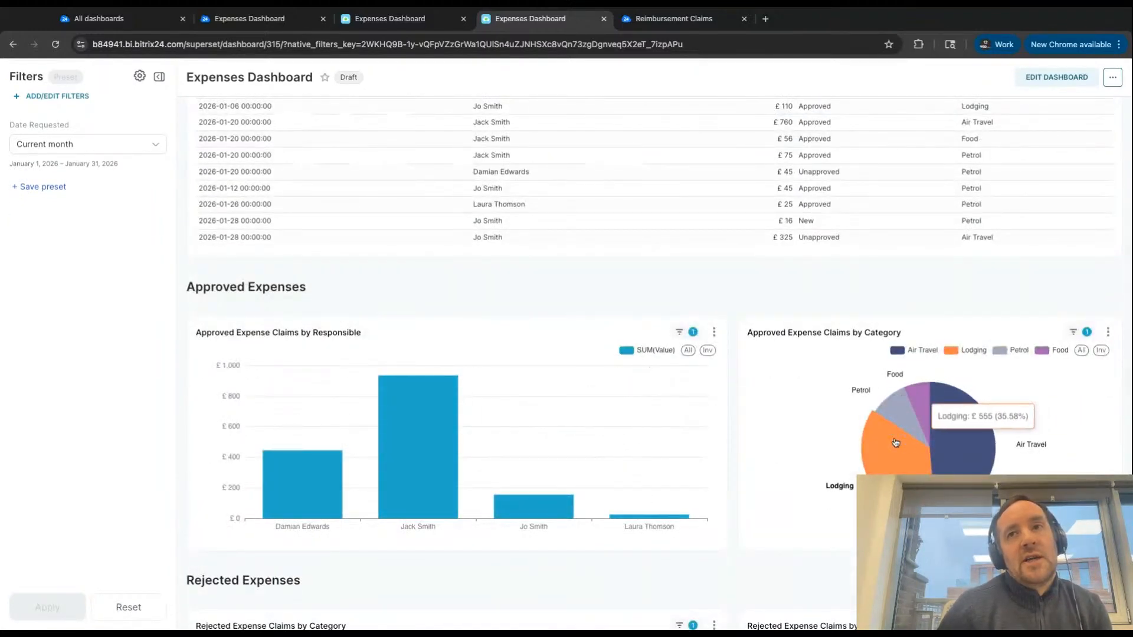
pyautogui.scroll(-4, 508, 472)
pyautogui.scroll(6, 508, 472)
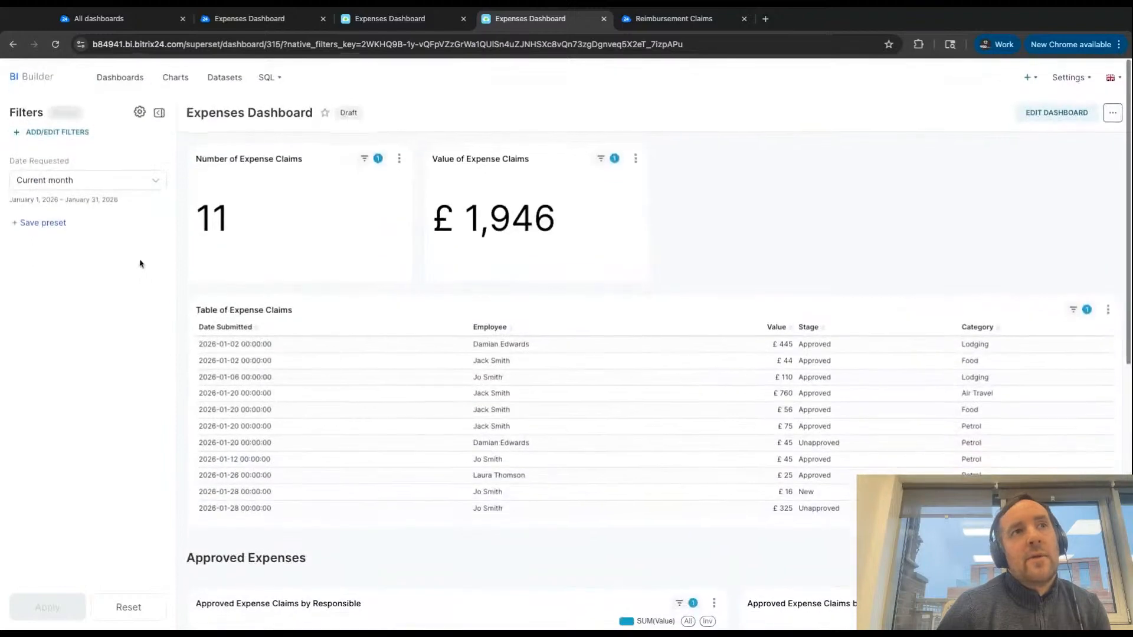
# - Switch the Date Requested filter to Previous month, apply it, and review the dashboard down to the rejected charts
pyautogui.click(142, 177)
pyautogui.click(69, 298)
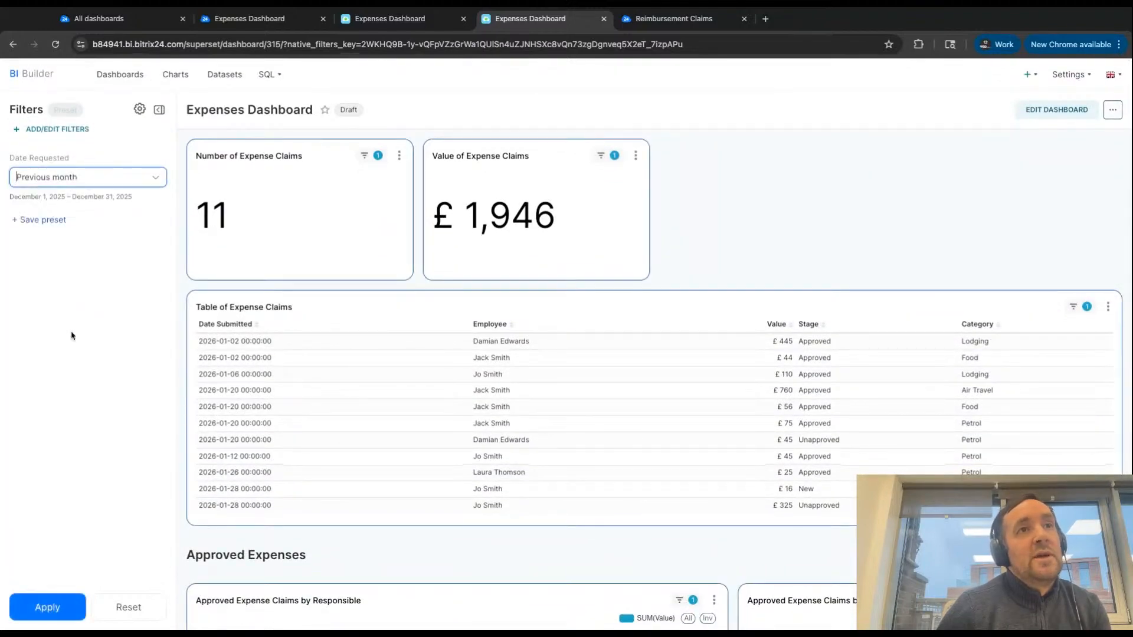
pyautogui.click(51, 602)
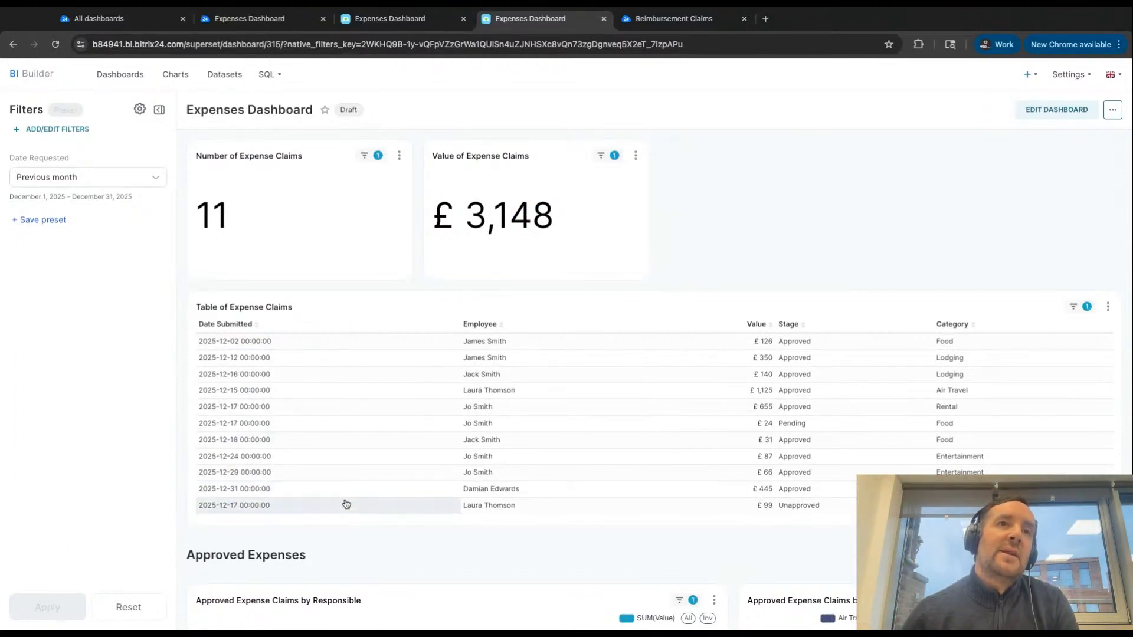
pyautogui.scroll(-4, 345, 506)
pyautogui.scroll(-4, 850, 386)
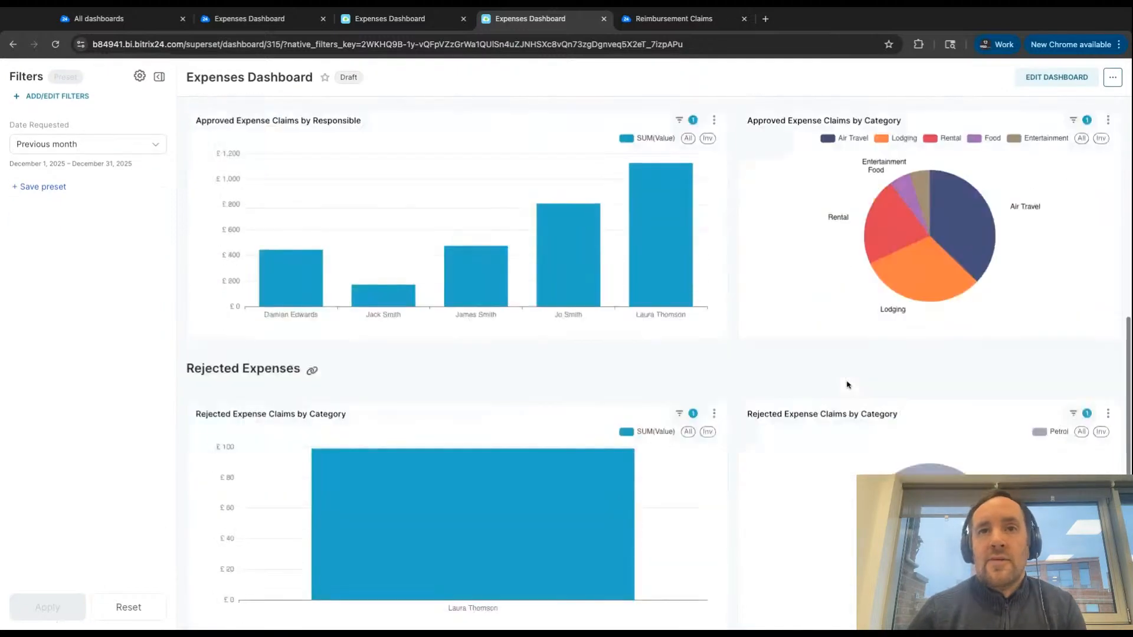
pyautogui.scroll(8, 847, 385)
# - Add a Value filter named Responsible using the Employee column of the Reimbursement Dataset and save it
pyautogui.click(72, 135)
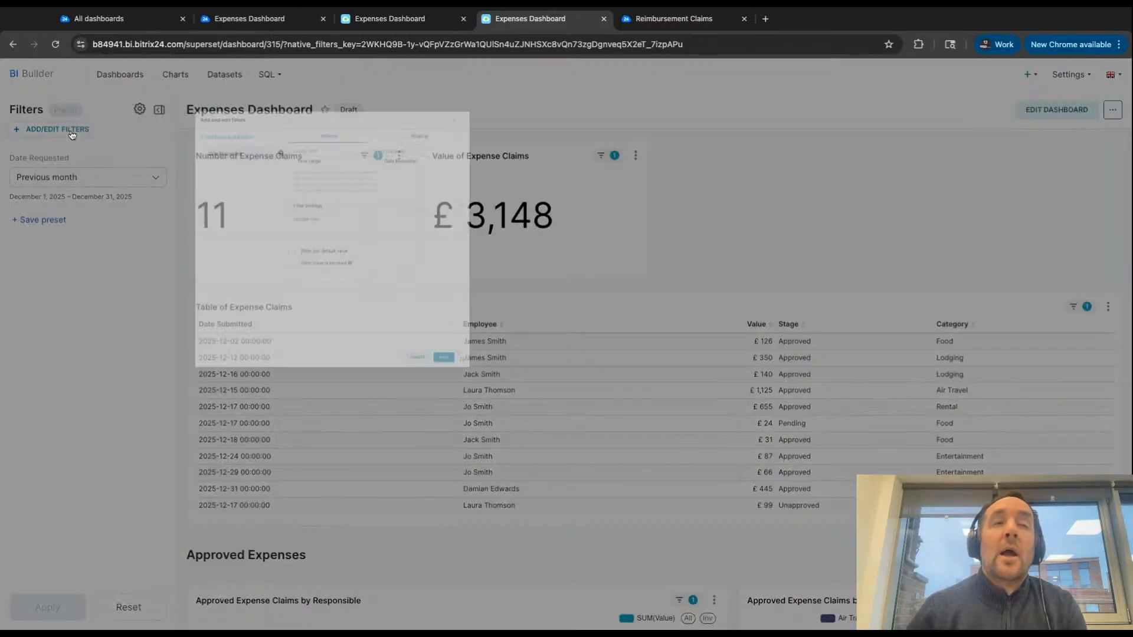
pyautogui.moveTo(363, 147)
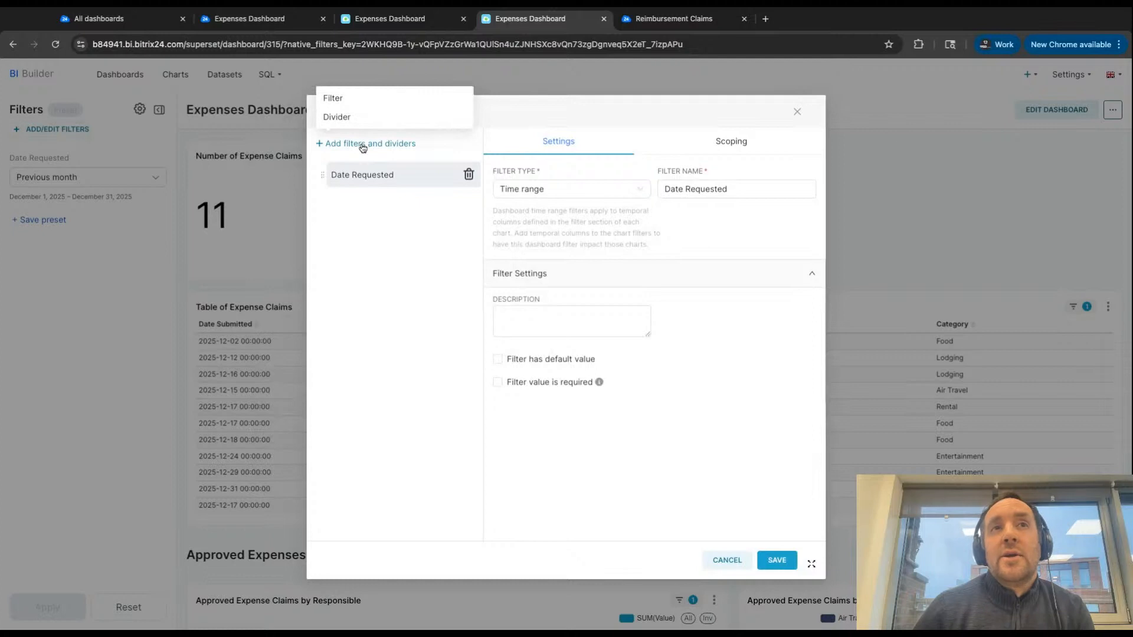
pyautogui.click(334, 99)
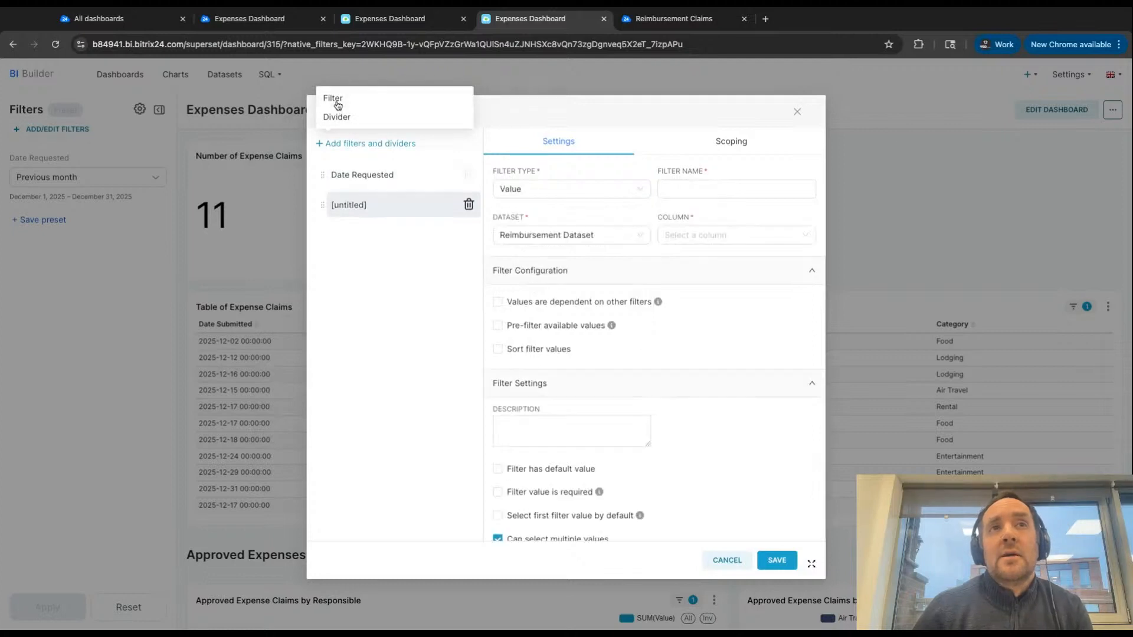
pyautogui.click(661, 190)
pyautogui.write('Respon')
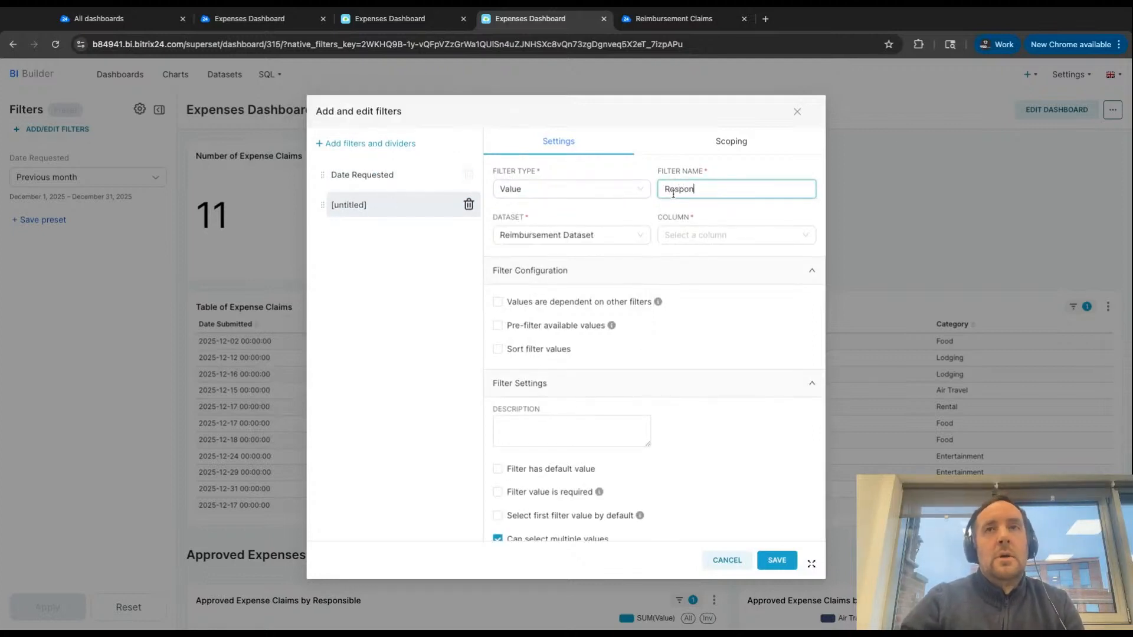
pyautogui.write('sible')
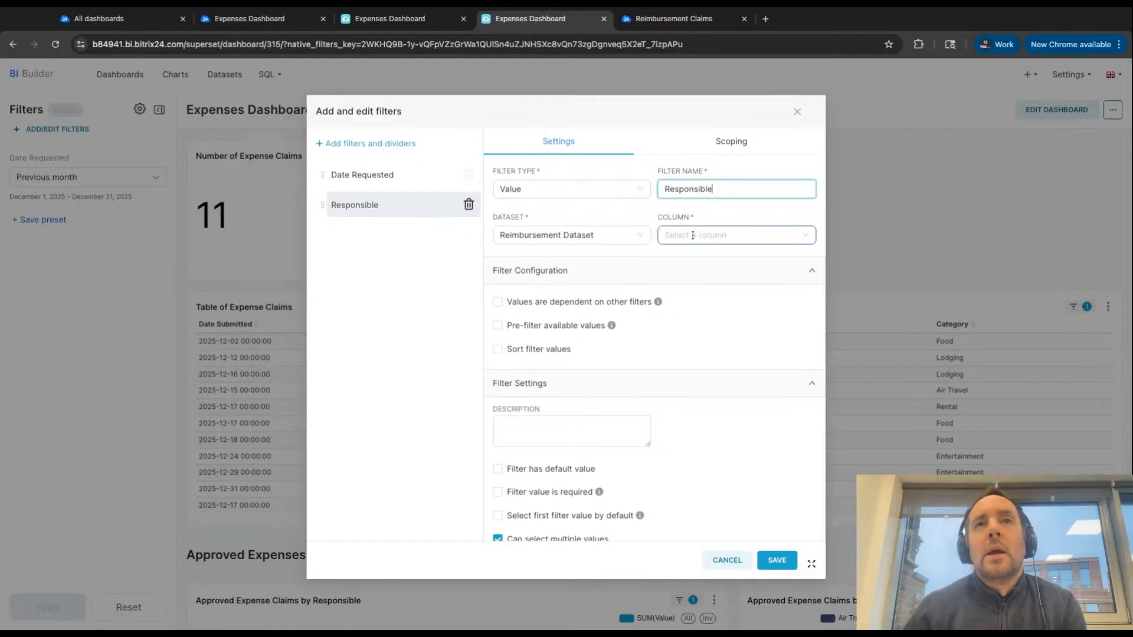
pyautogui.click(670, 236)
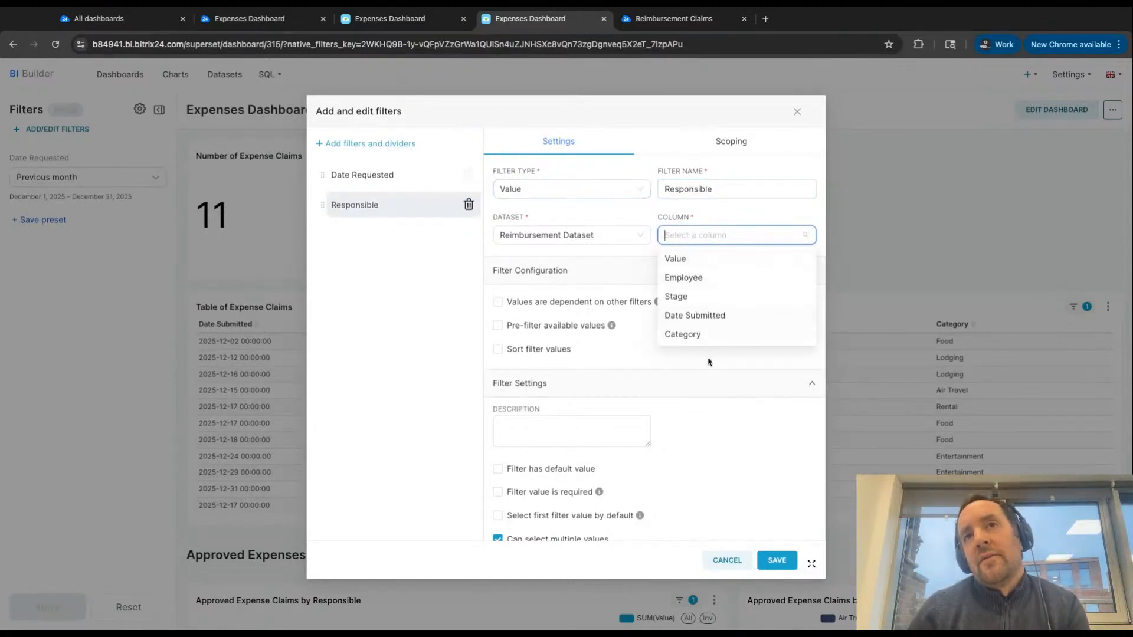
pyautogui.click(691, 281)
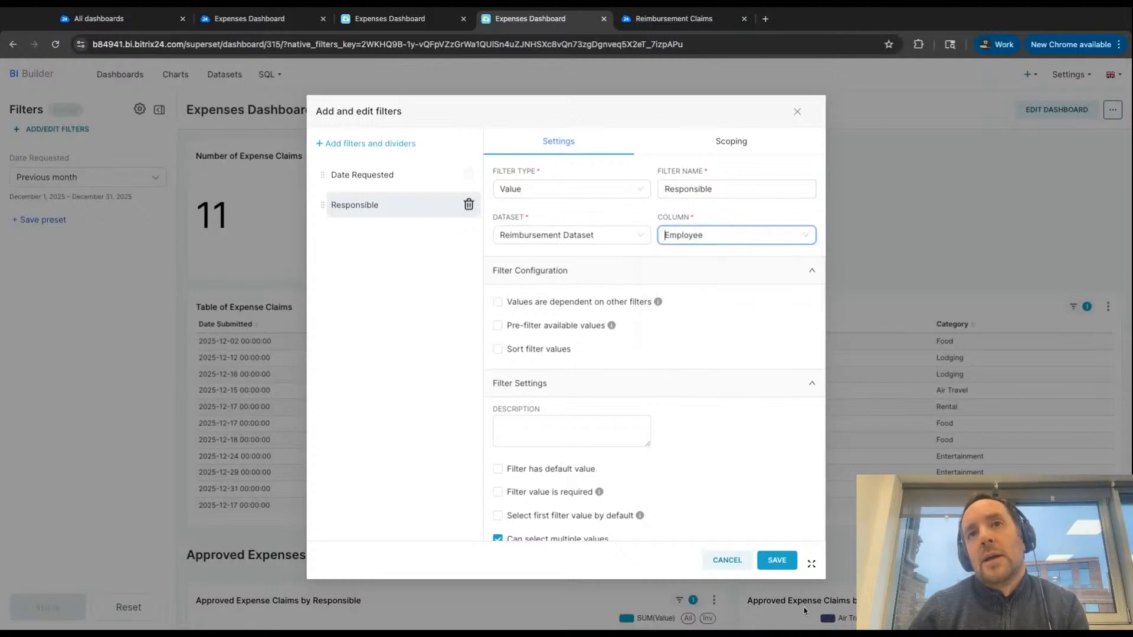
pyautogui.click(775, 559)
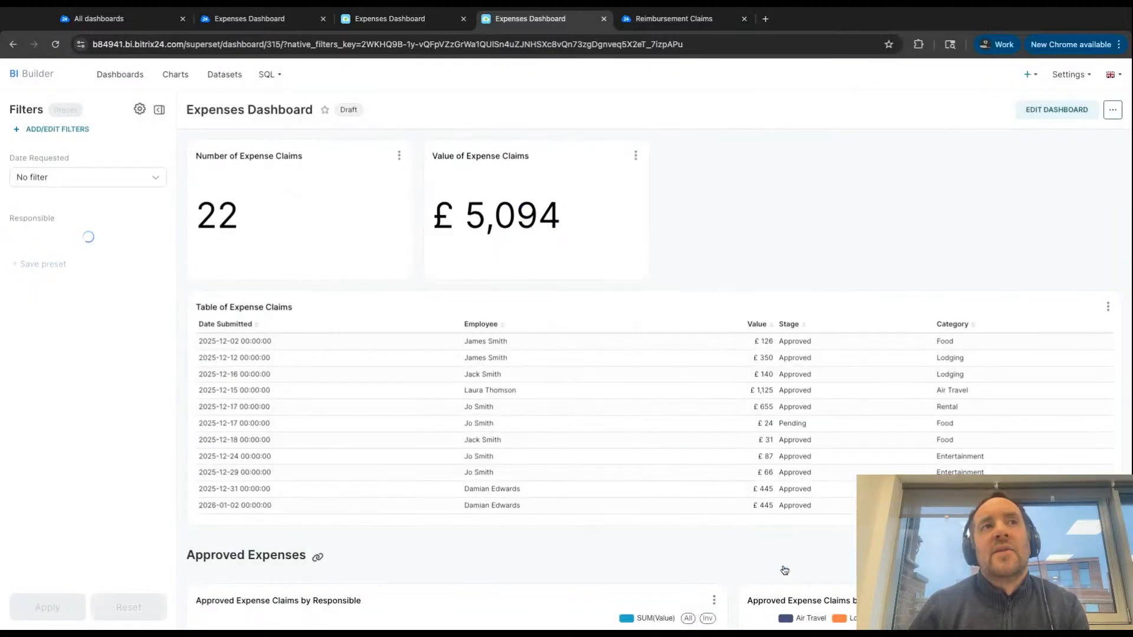
# - Apply the Responsible filter for the first listed employee and review that person's totals, claims and charts
pyautogui.click(67, 244)
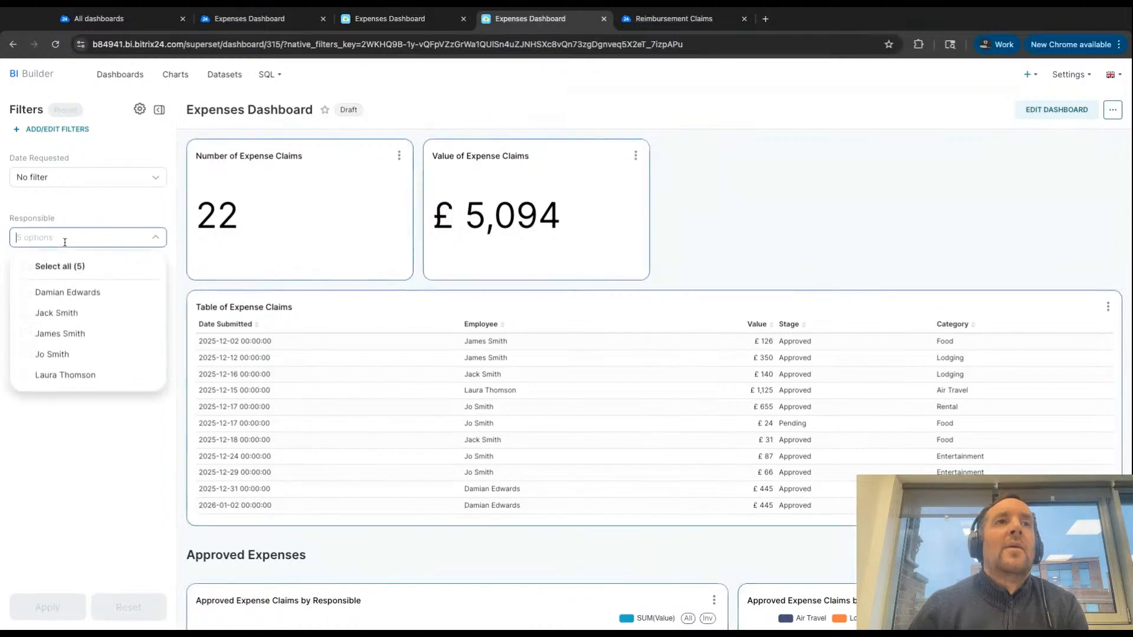
pyautogui.click(78, 294)
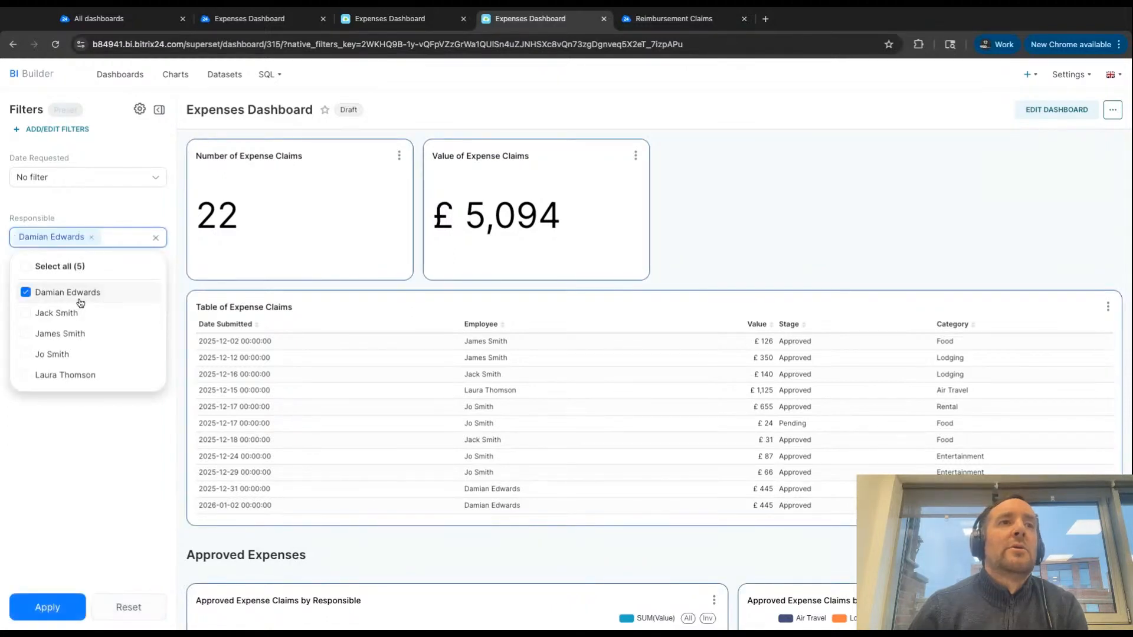
pyautogui.click(61, 613)
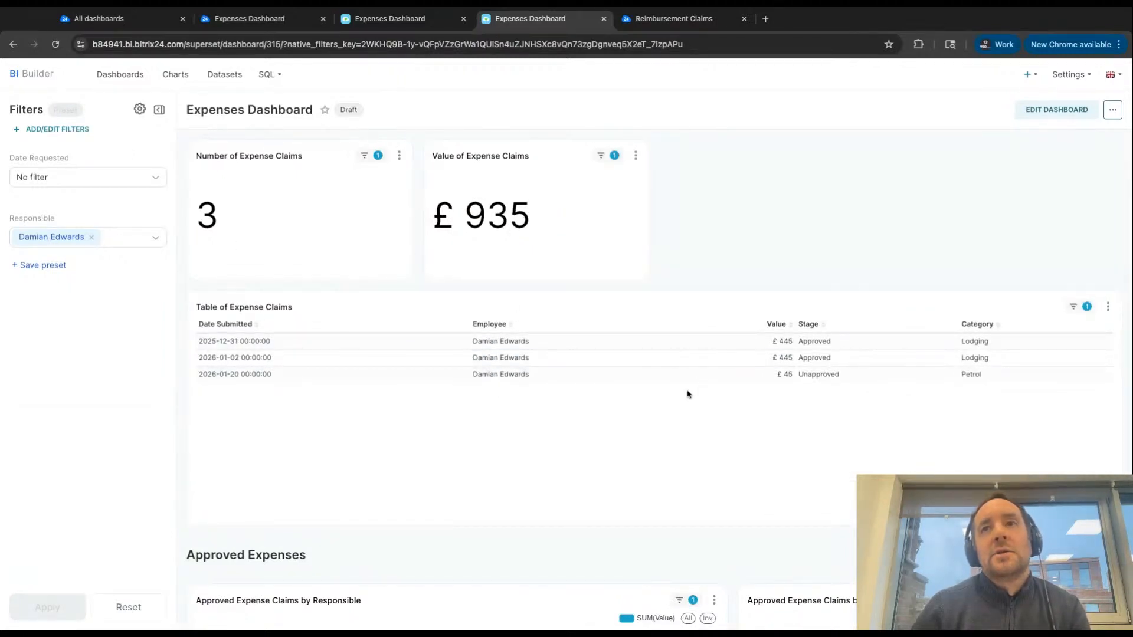
pyautogui.scroll(-6, 688, 395)
pyautogui.moveTo(933, 313)
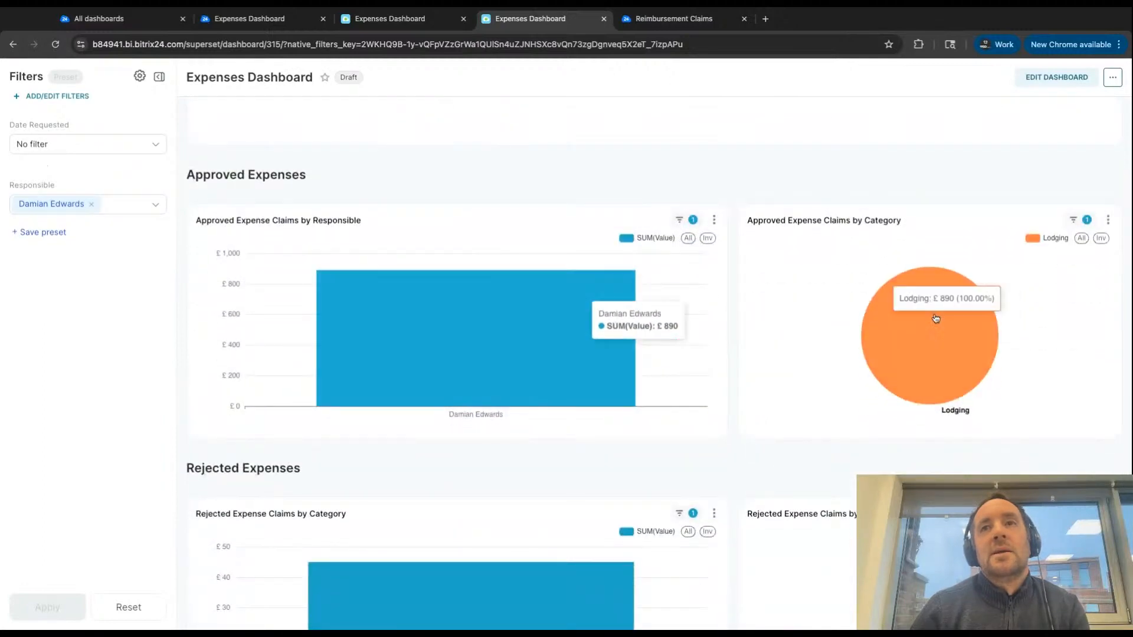
pyautogui.scroll(-2, 891, 363)
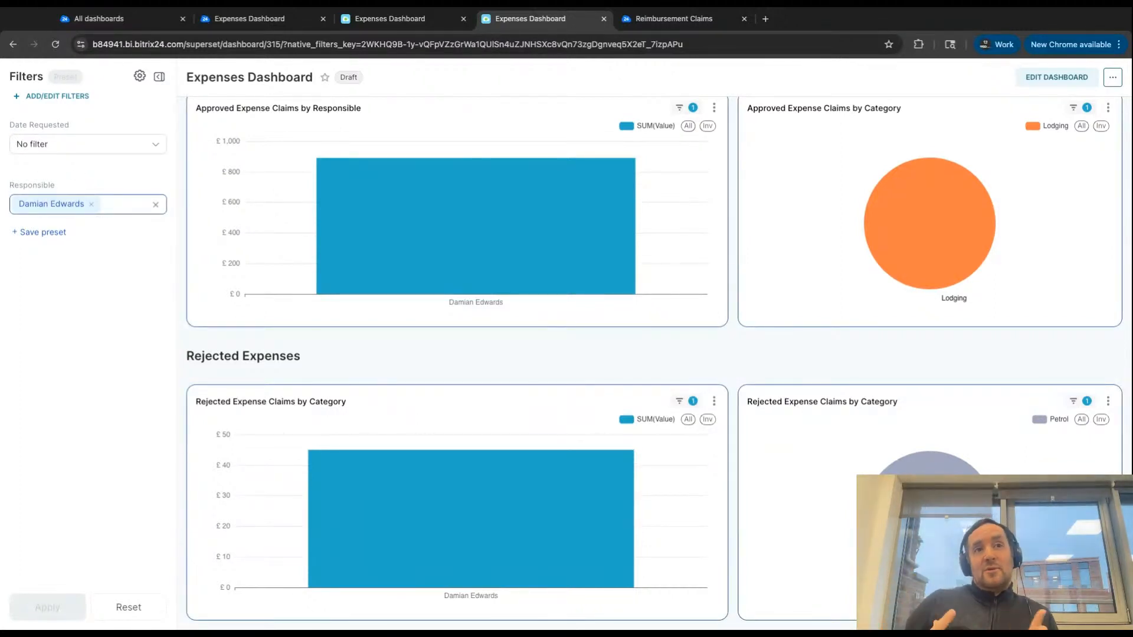
pyautogui.scroll(10, 181, 323)
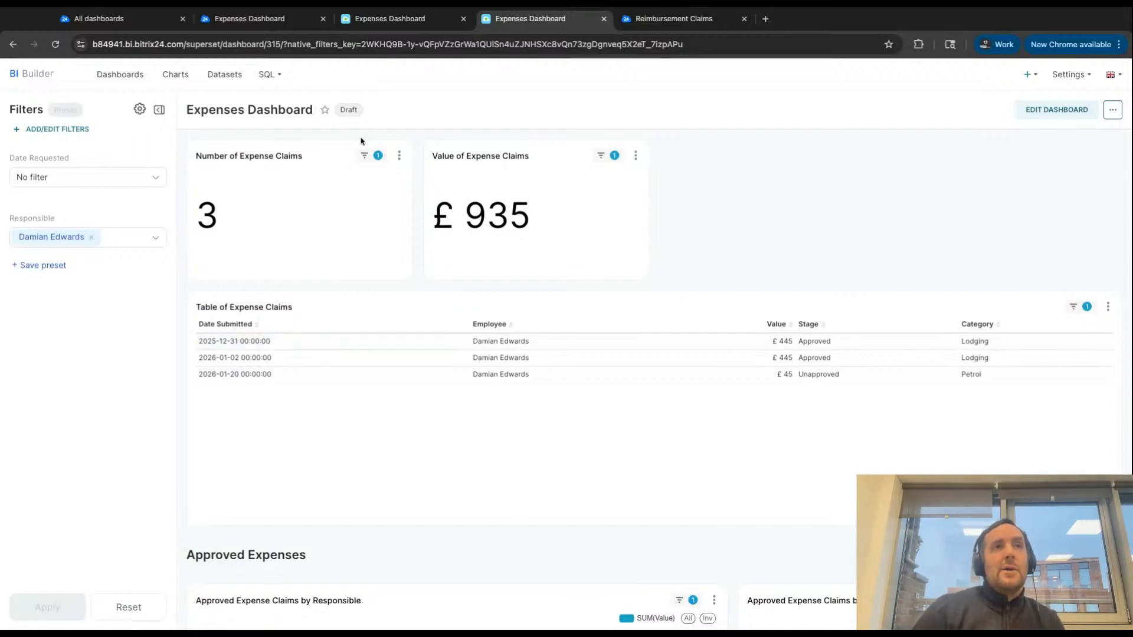
# - Publish the Expenses Dashboard from the reloaded All dashboards list and check how the published dashboard opens
pyautogui.click(127, 18)
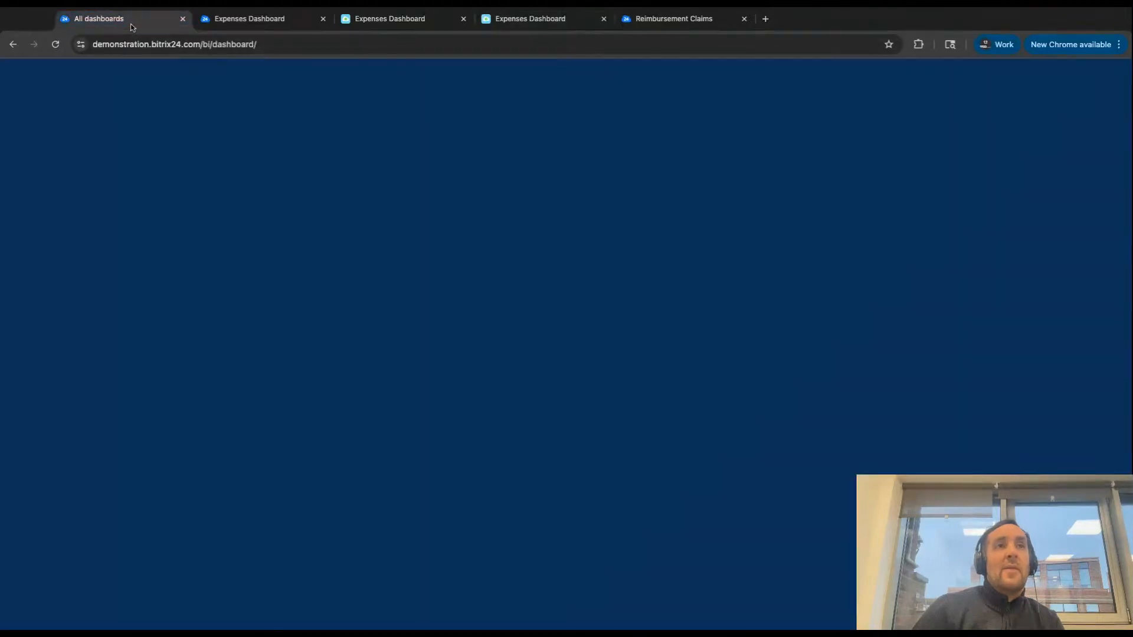
pyautogui.click(55, 44)
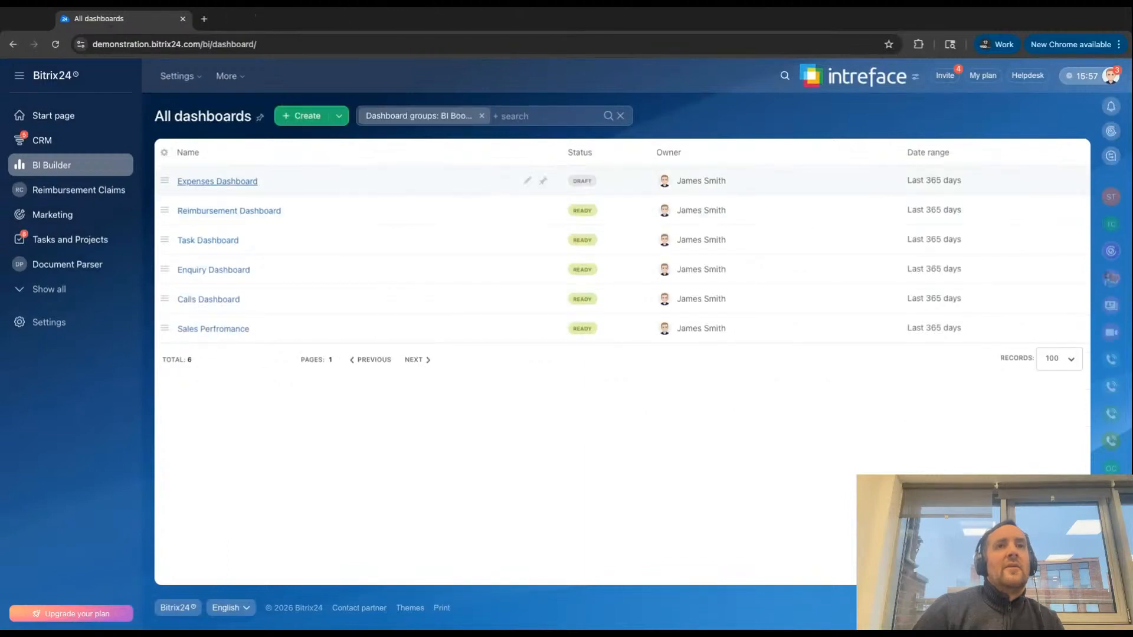
pyautogui.click(165, 181)
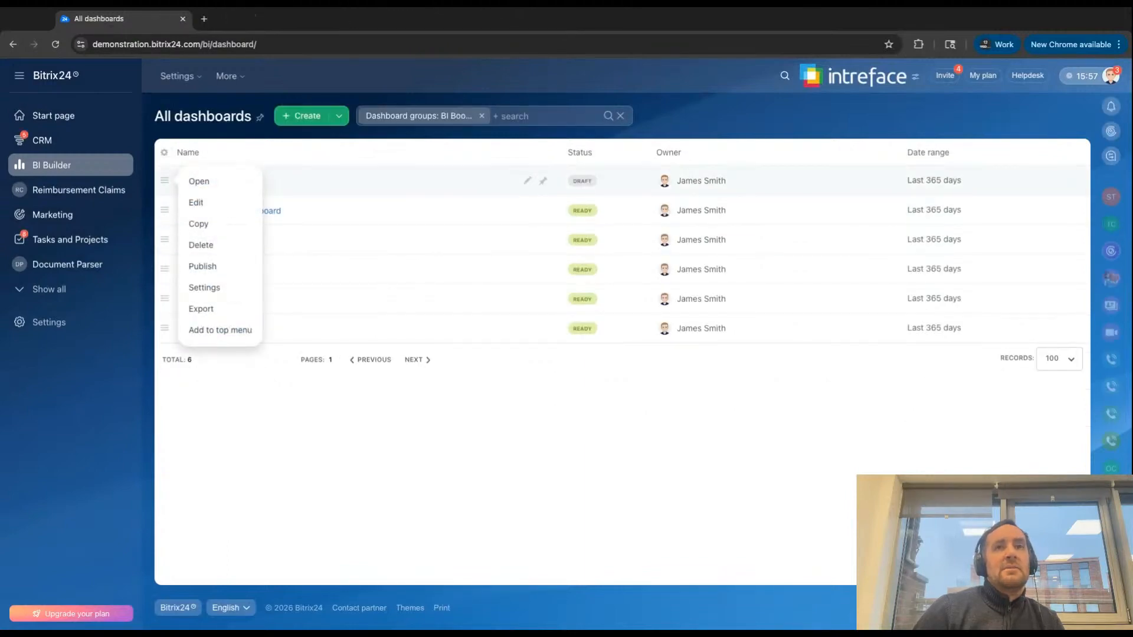
pyautogui.click(202, 266)
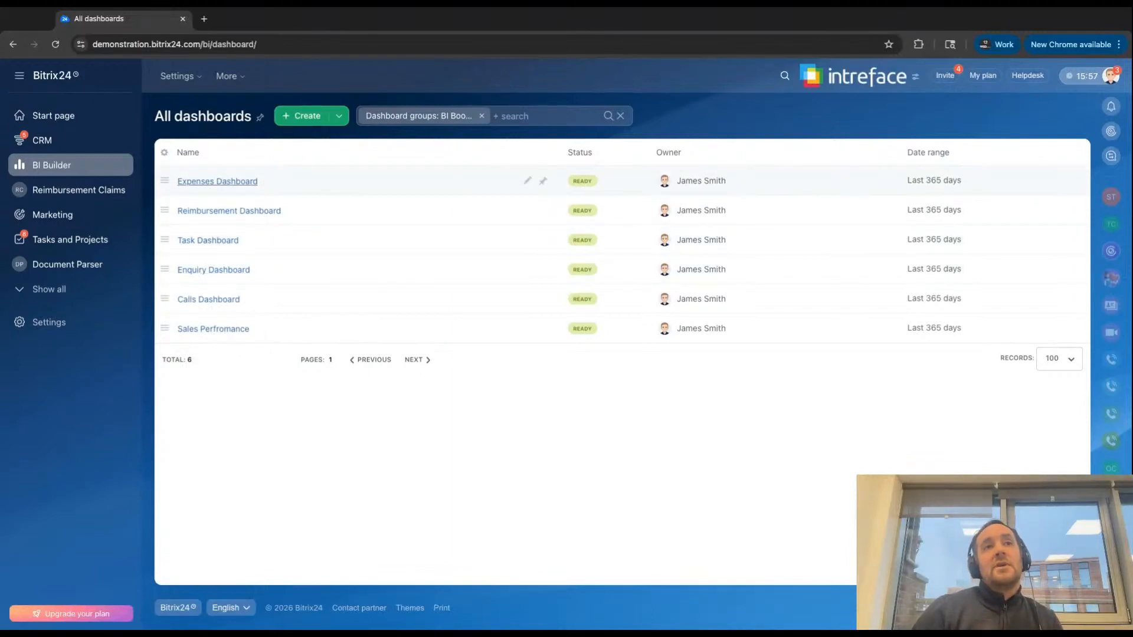
pyautogui.click(217, 181)
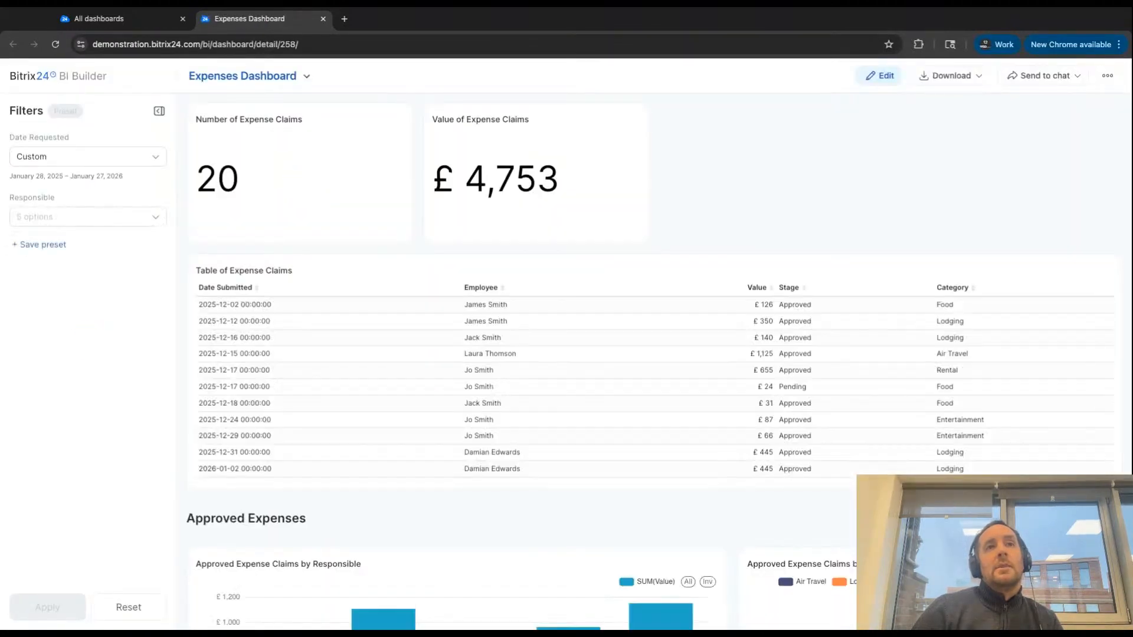
pyautogui.click(139, 25)
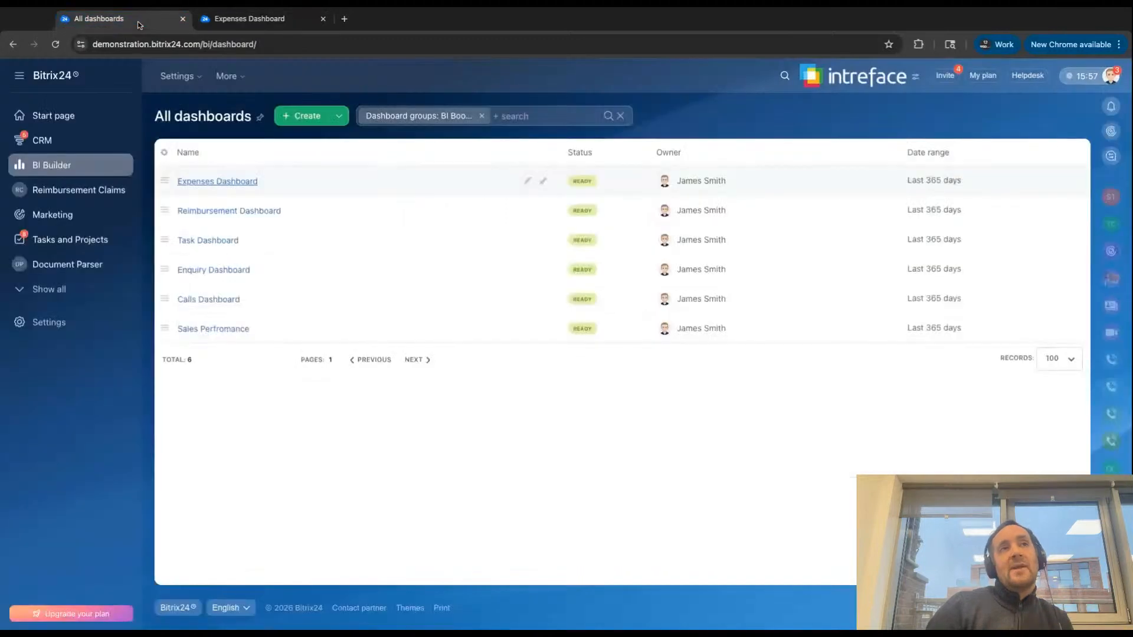